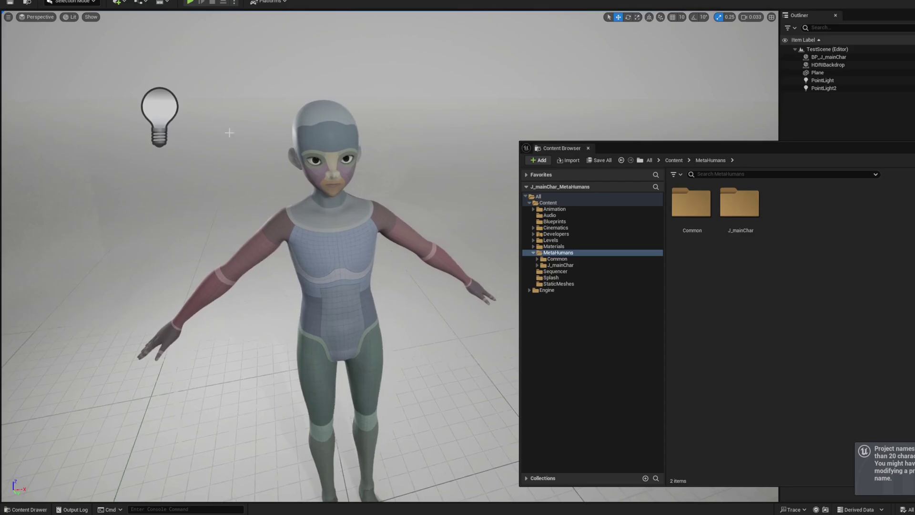
- Move the floating Content Browser clear of the character's side view and switch from Unreal Engine to the Maya rig scene
right_click_drag(229, 132, 181, 119)
left_click_drag(599, 154, 340, 153)
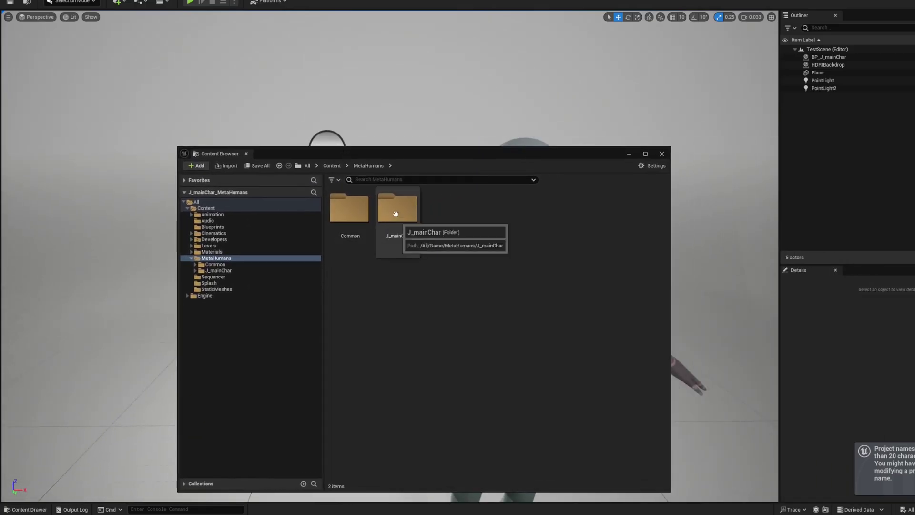
mouse_move(370, 514)
left_click(326, 486)
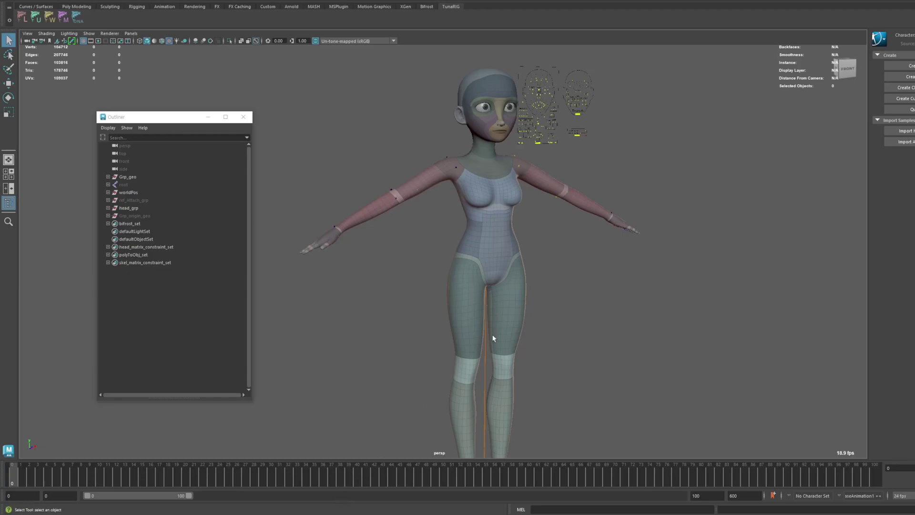
- Expand the Grp_origin_geo group and unhide it so the original clothes, hair and face meshes show on the character
mouse_move(490, 236)
left_mouse_down("alt")
mouse_move(414, 233)
mouse_move(492, 230)
left_mouse_up("alt")
left_click_drag(480, 117, 509, 147, "alt")
middle_click_drag(508, 147, 508, 177, "alt")
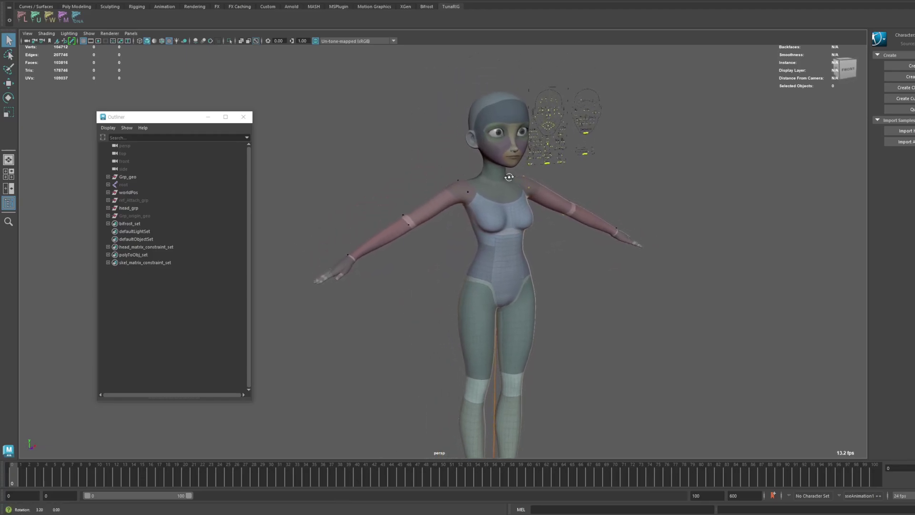
left_click(108, 217)
left_click(138, 216)
key("f")
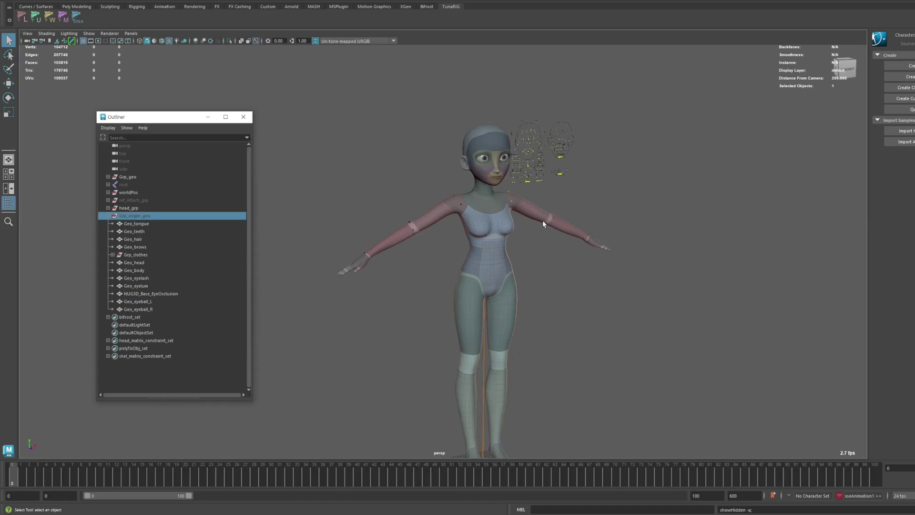
left_click(568, 213)
middle_click_drag(568, 213, 563, 247, "alt")
scroll(552, 249, "up", 1)
left_click_drag(549, 250, 524, 249, "alt")
scroll(519, 249, "up", 1)
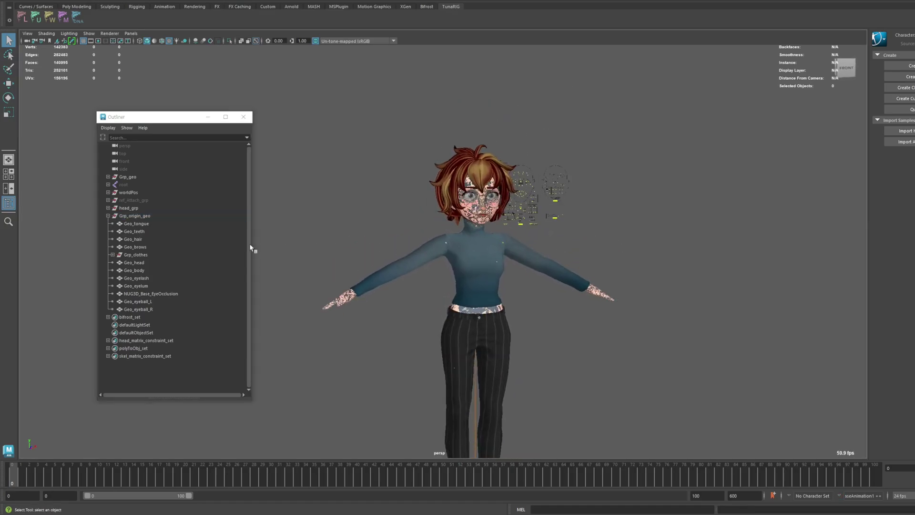
- Reparent Grp_clothes from Grp_origin_geo to Grp_geo
left_click(164, 218)
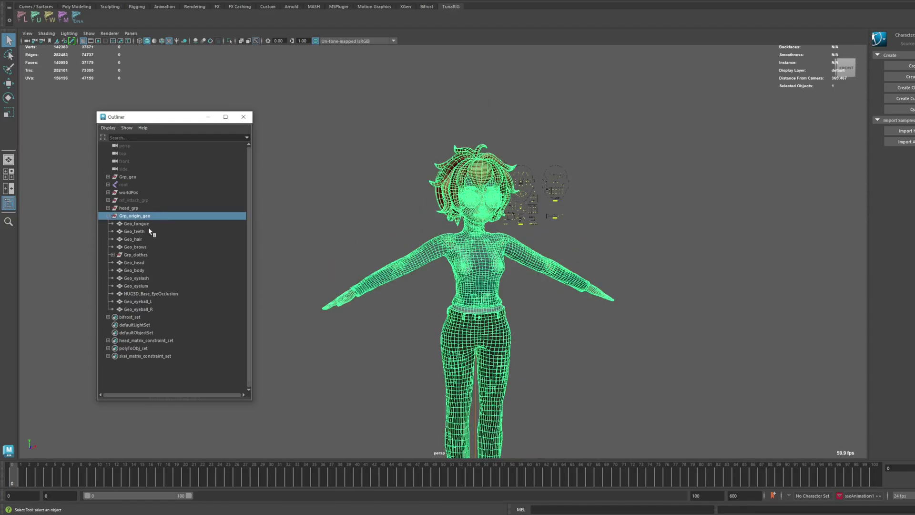
left_click(136, 255)
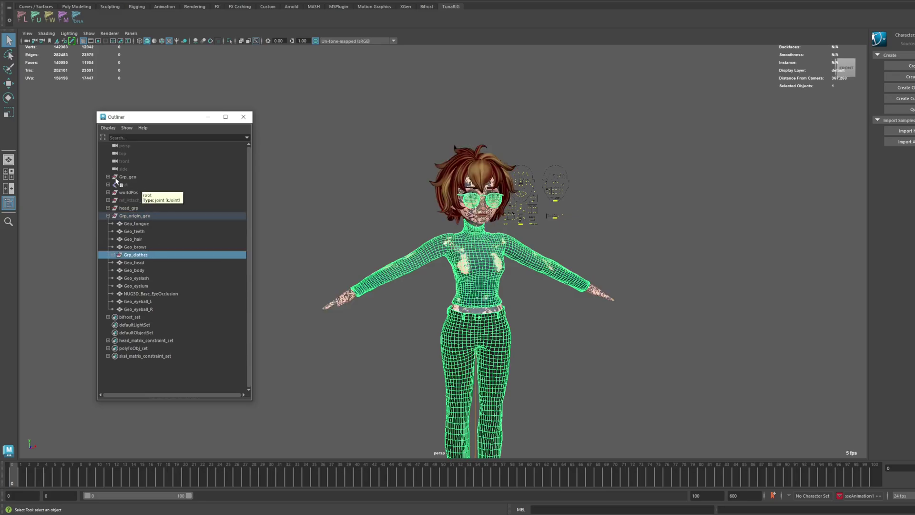
left_click(107, 177)
left_click(158, 177, "ctrl")
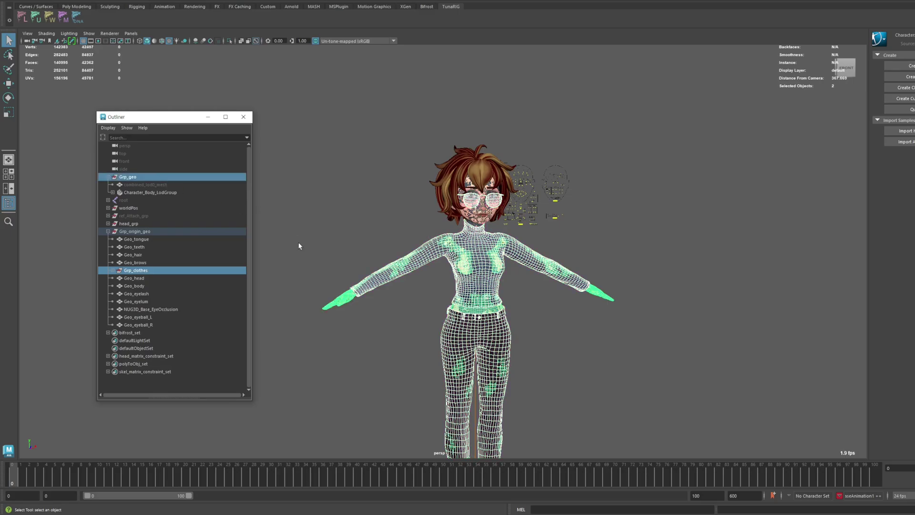
key("p")
left_click(294, 270)
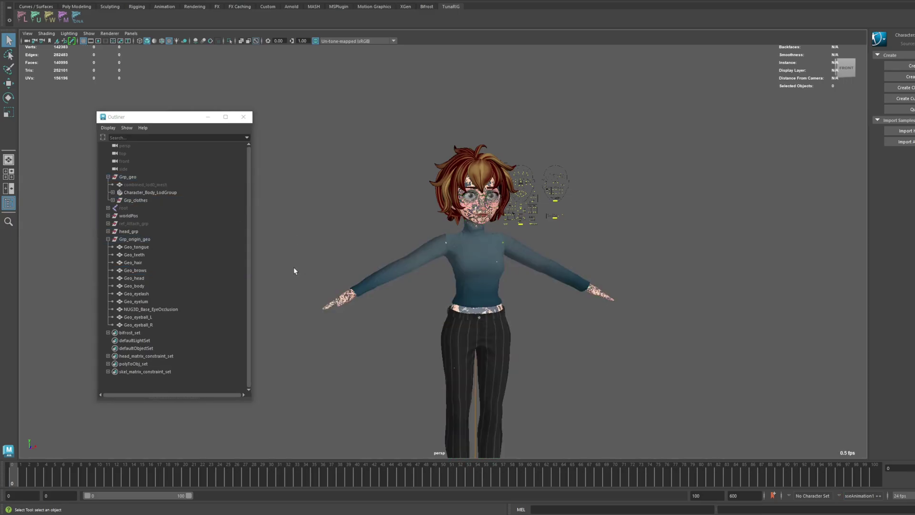
- Reparent Geo_hair to Grp_geo and hide the remaining Grp_origin_geo group
left_click(143, 262)
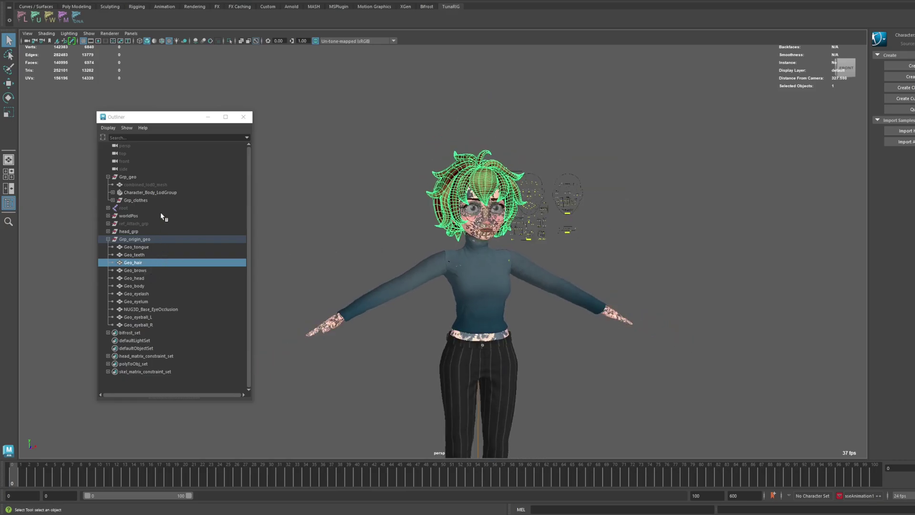
left_click(140, 180, "ctrl")
key("p")
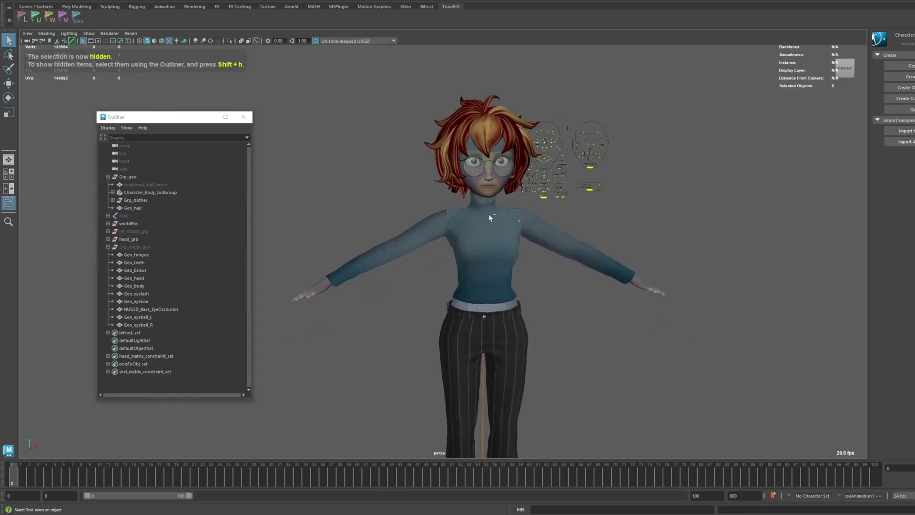
- Inspect the glasses mesh on the character's face and its place in Grp_clothes
scroll(455, 220, "up", 2)
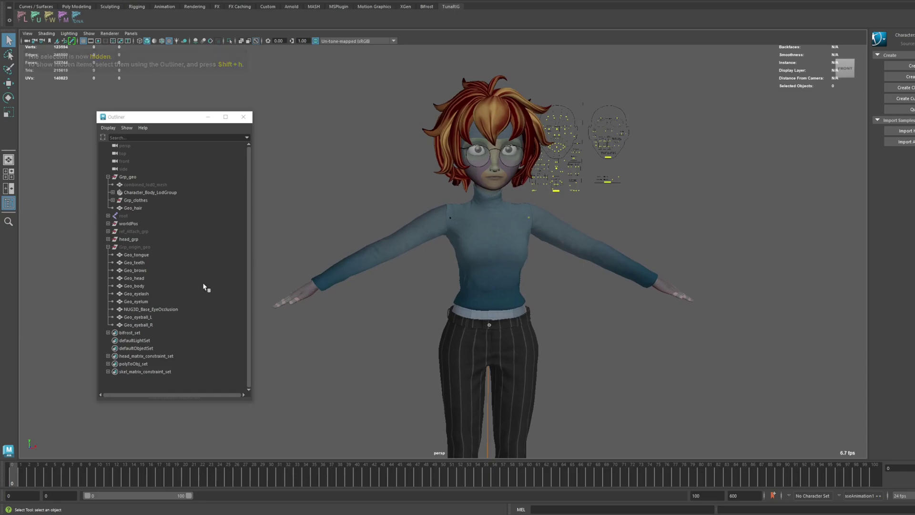
left_click(478, 159)
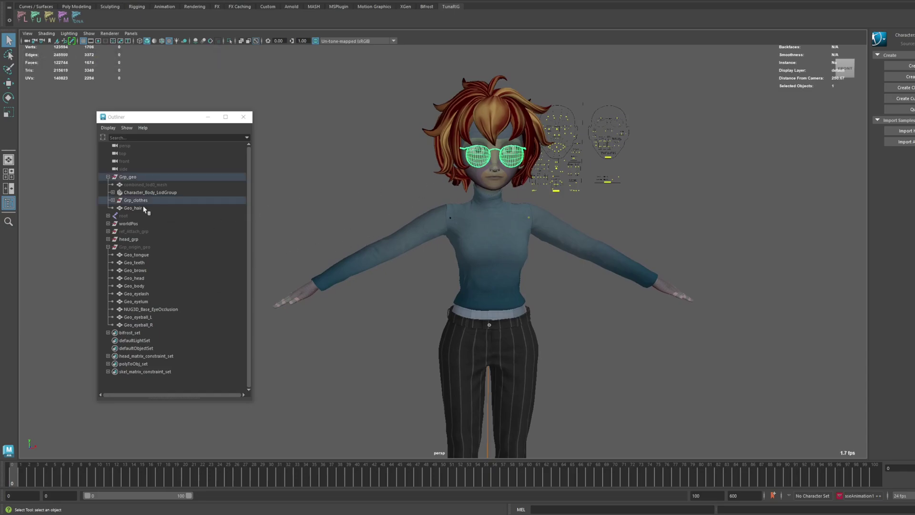
left_click(113, 200)
left_click(113, 200)
left_click(331, 208)
scroll(455, 220, "down", 2)
left_click_drag(455, 220, 459, 220, "alt")
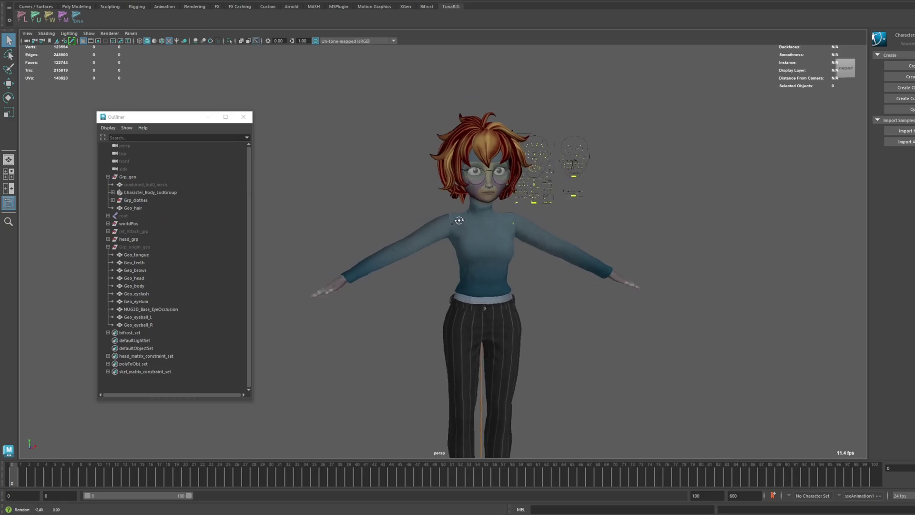
- Test how the trousers and shoes follow the skeleton by rotating an upper leg joint, and undo the rotation
left_click(473, 266)
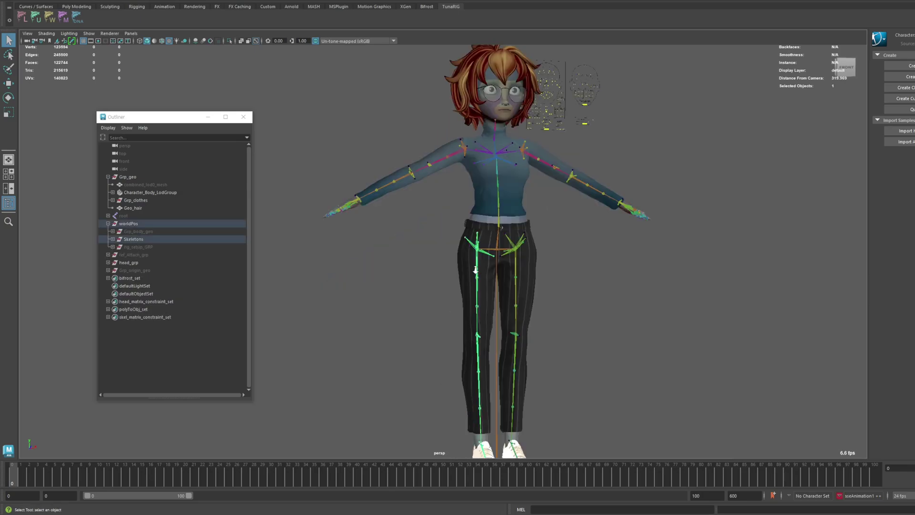
scroll(473, 266, "down", 1)
key("e")
left_click_drag(468, 271, 465, 245)
key("ctrl+z")
- Copy the skin weights from the body mesh to the shoes with the tunaUtils Copy Skin Weights tool
middle_click_drag(547, 395, 536, 238, "alt")
scroll(535, 267, "up", 4)
left_click_drag(535, 299, 472, 306, "alt")
scroll(469, 306, "up", 3)
left_click(446, 307)
middle_click_drag(472, 308, 505, 284, "alt")
scroll(514, 285, "up", 3)
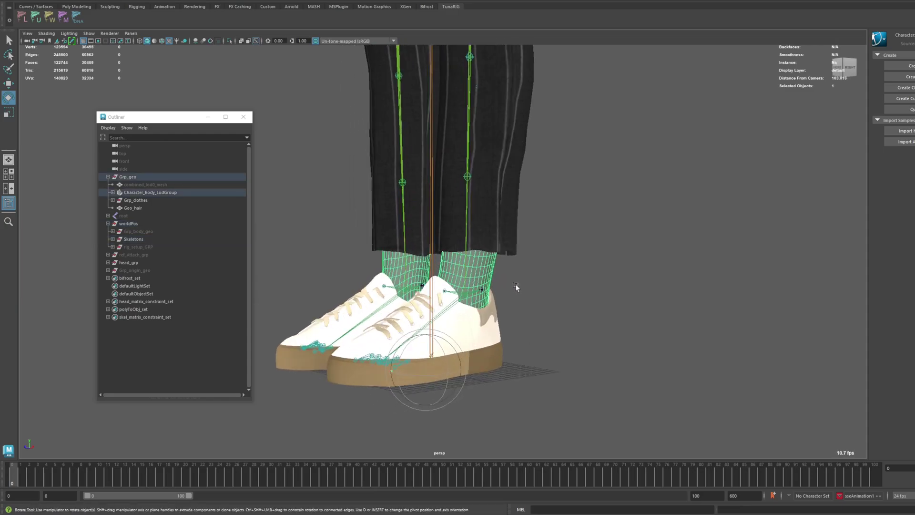
left_click(493, 334, "shift")
scroll(529, 317, "down", 2)
left_click_drag(528, 317, 384, 178, "alt")
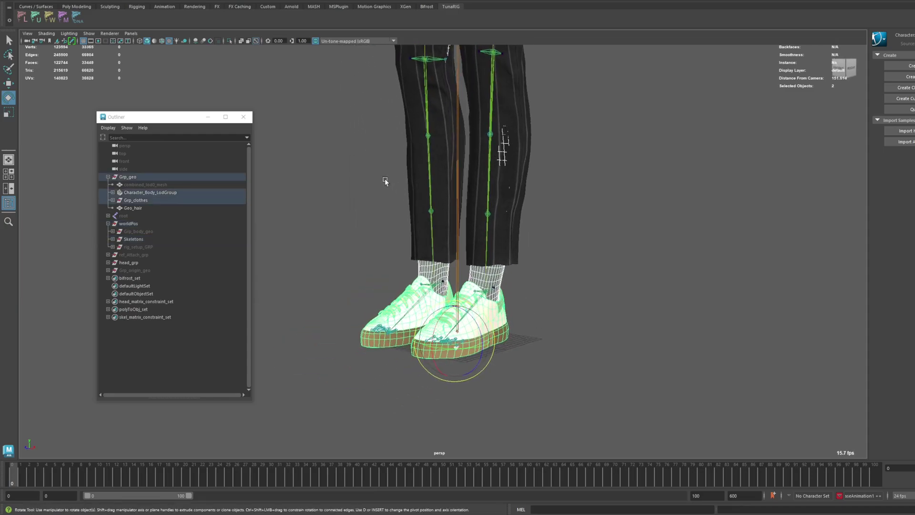
left_click(44, 21)
left_click_drag(171, 42, 677, 75)
left_click(637, 153)
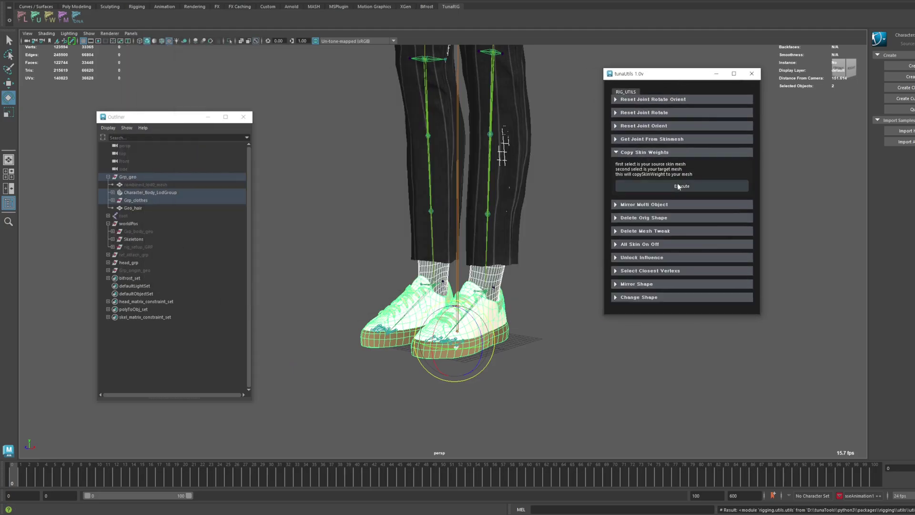
left_click(682, 186)
- Test the shoe's deformation by rotating the foot joint, and undo the rotation
left_click(541, 265)
left_click_drag(541, 265, 526, 310, "alt")
left_click(524, 300)
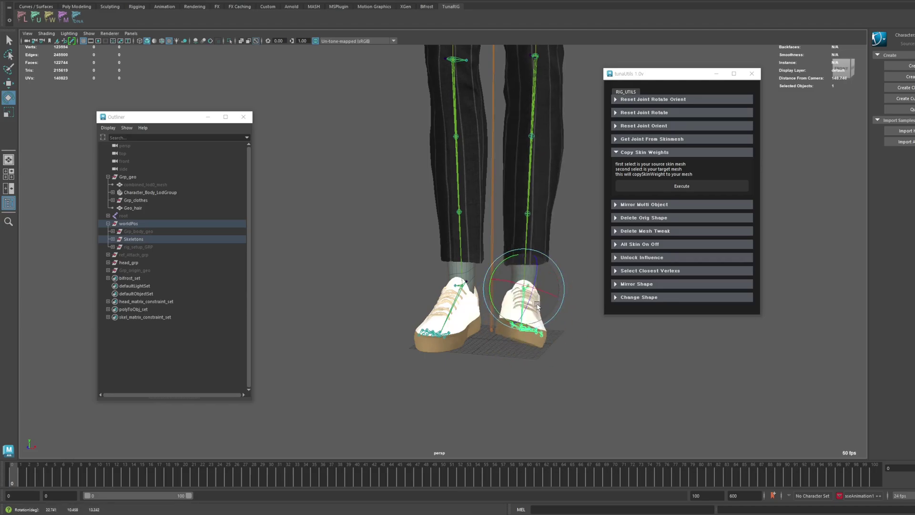
key("ctrl+z")
left_click(593, 244)
- Test the trousers and sweater by rotating a lower leg joint and a spine joint, and undo the rotations
right_click_drag(591, 240, 534, 143, "alt")
middle_click_drag(534, 143, 484, 272, "alt")
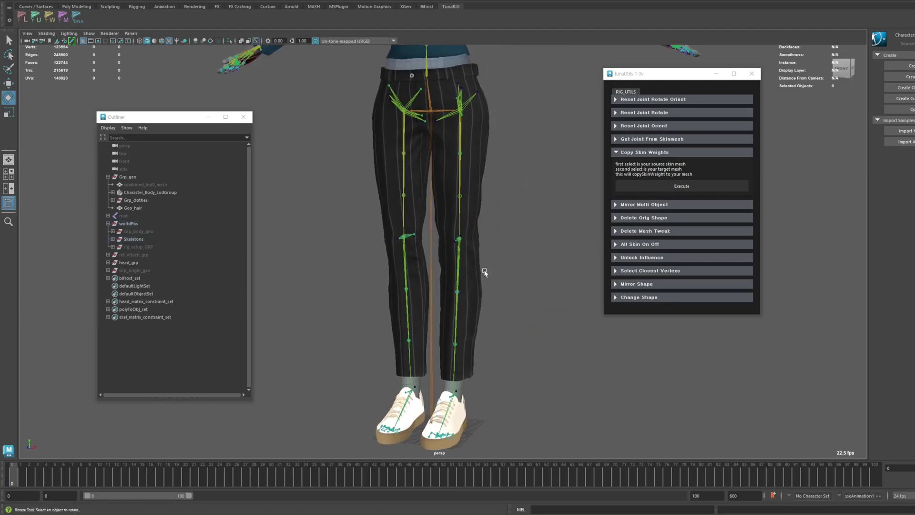
left_click(459, 256)
left_click_drag(460, 256, 466, 198, "alt")
key("ctrl+z")
right_click_drag(466, 198, 507, 247, "alt")
left_click(461, 147)
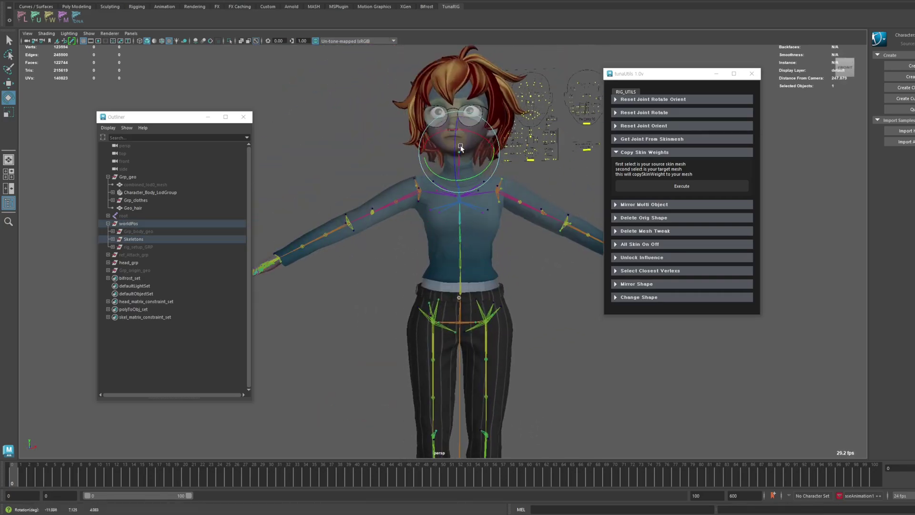
key("w")
scroll(460, 146, "down", 3)
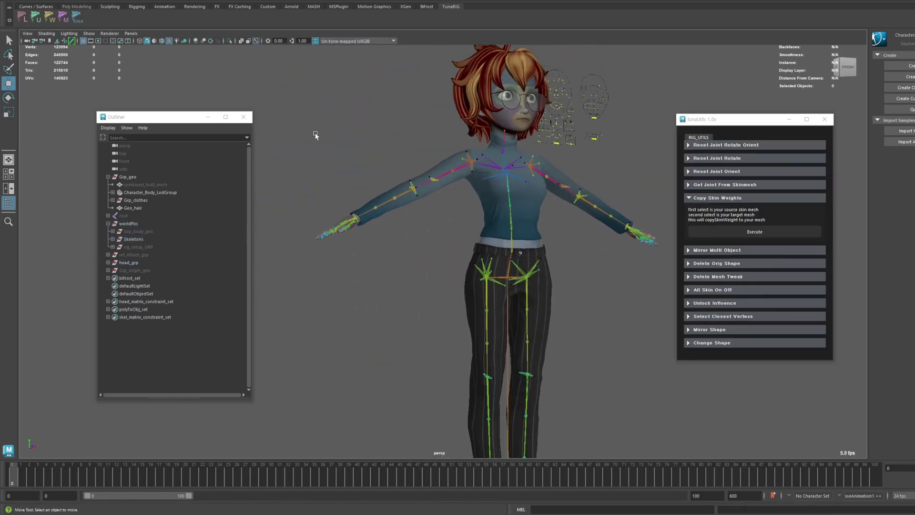
- Examine which parts of the character belong to Character_Body_LodGroup, root, Grp_clothes and Geo_hair
left_click_drag(413, 136, 324, 200, "alt")
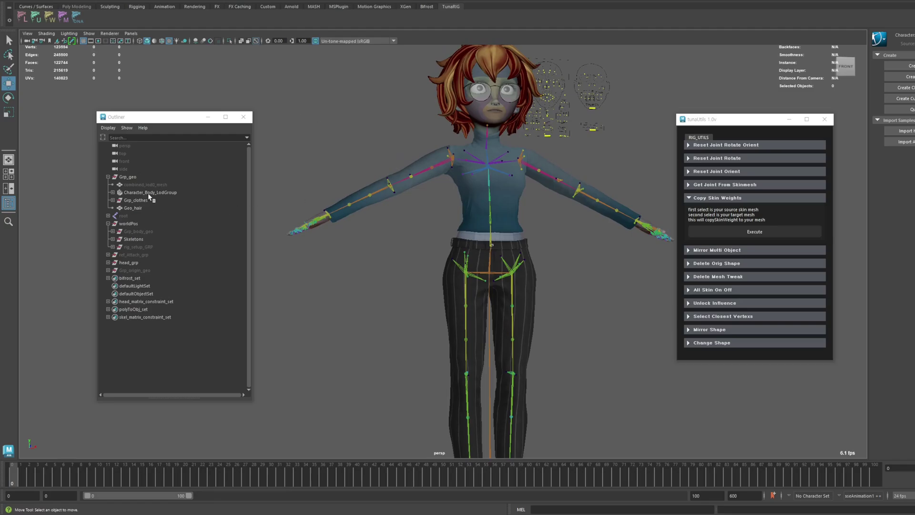
left_click(132, 193)
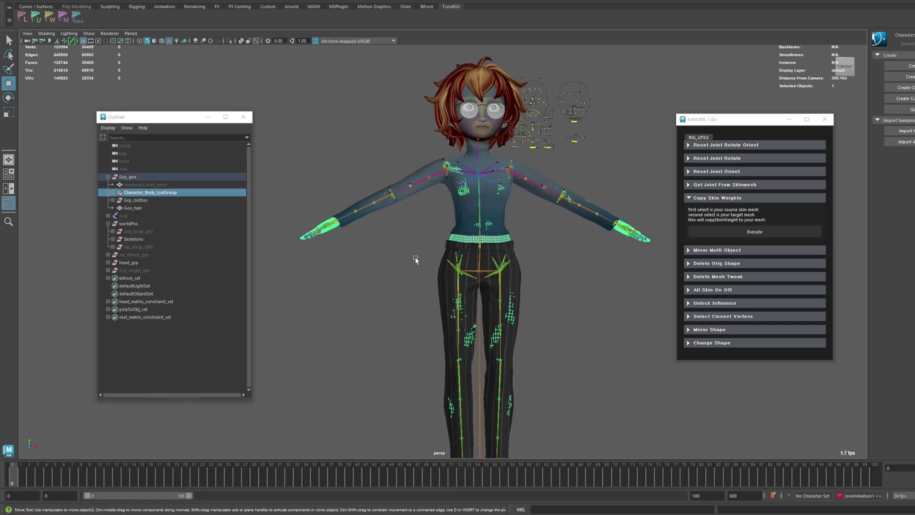
left_click_drag(418, 250, 419, 280, "alt")
left_click(412, 263)
left_click(161, 193)
left_click(129, 216, "ctrl")
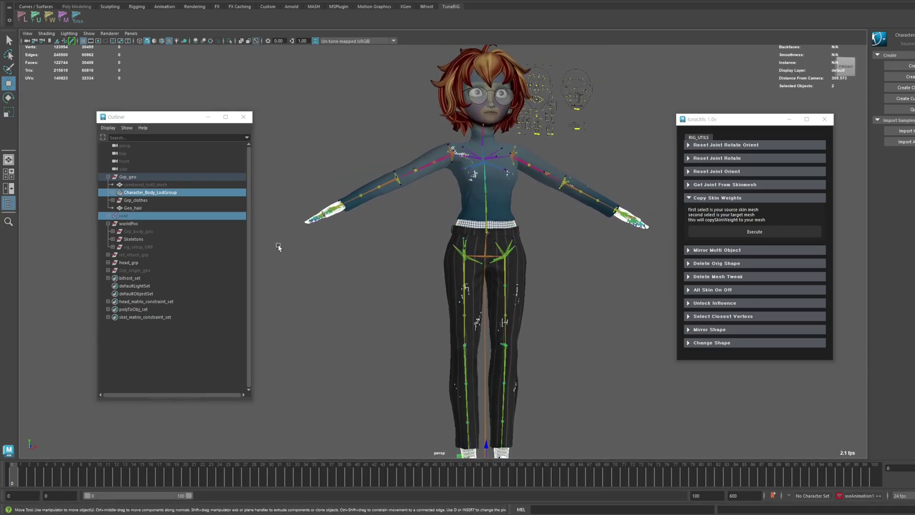
left_click(172, 192)
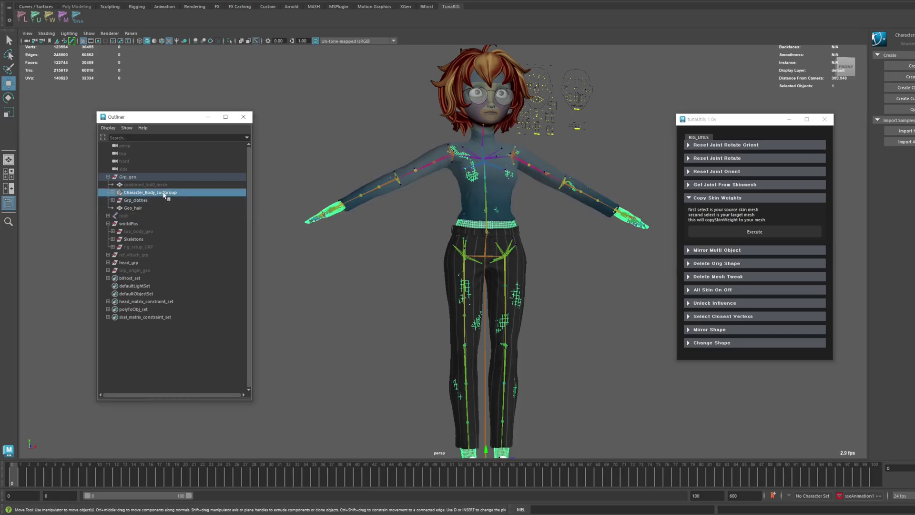
left_click(131, 200)
left_click(133, 208, "ctrl")
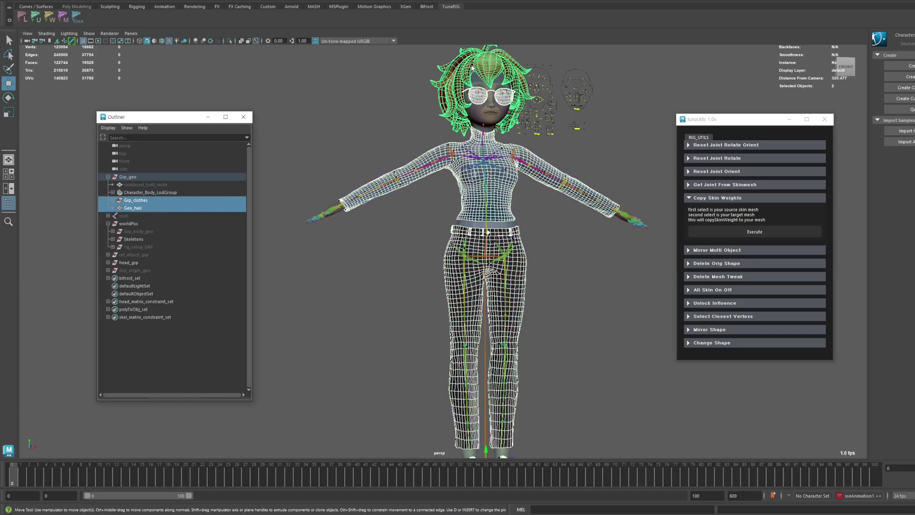
key("6")
left_click(273, 239)
- Unparent Character_Body_LodGroup from Grp_geo and place it directly below root at the top level of the hierarchy
left_click(170, 192)
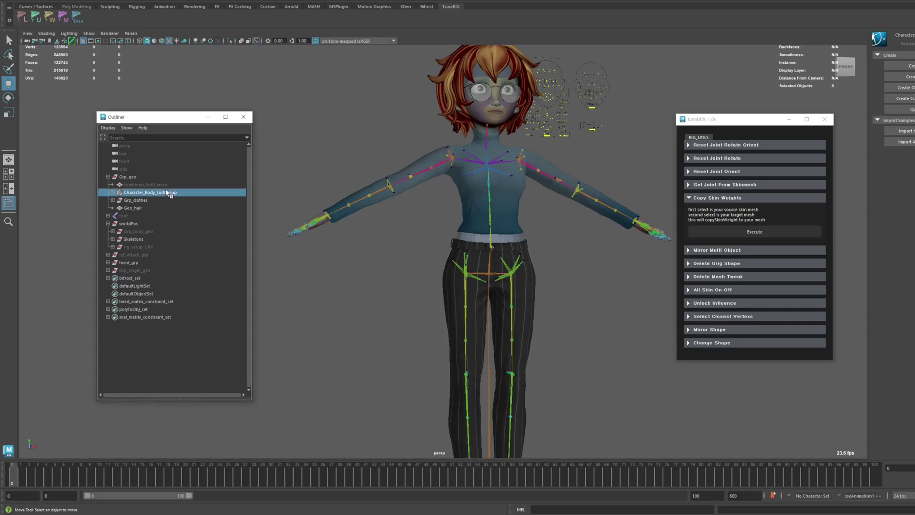
left_click(146, 216, "ctrl")
key("shift+p")
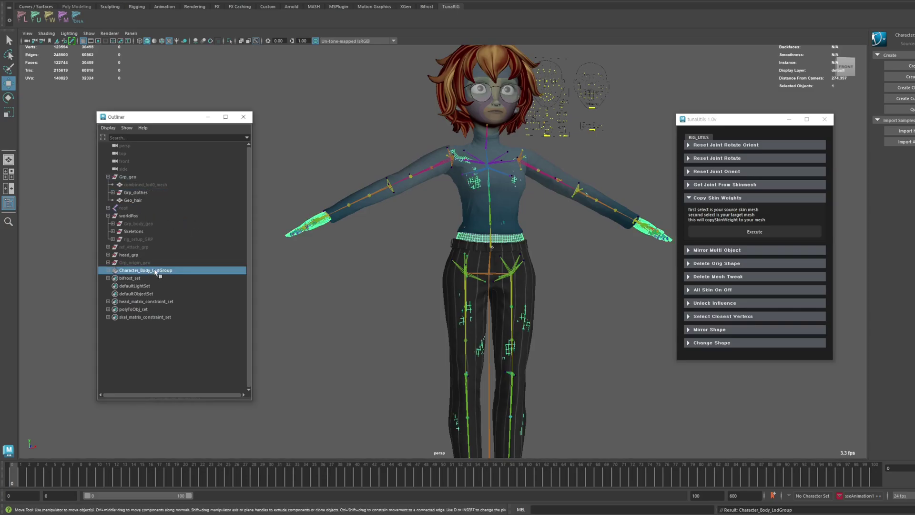
left_click_drag(152, 270, 136, 215)
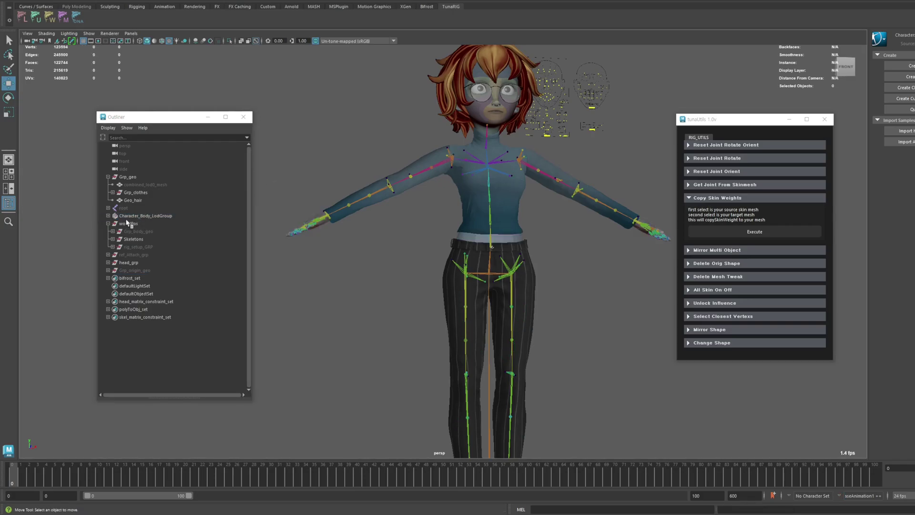
- Unhide the root joint skeleton
key("ctrl+1")
key("ctrl+1")
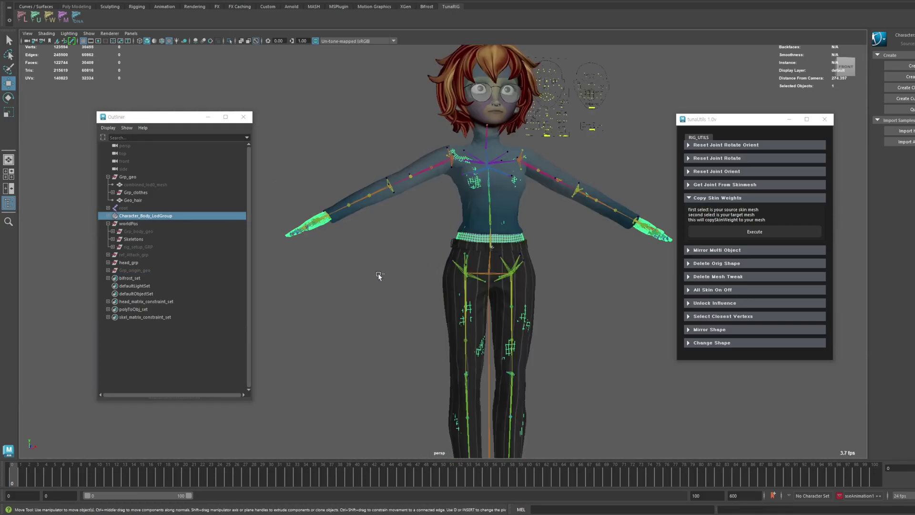
key("shift+h")
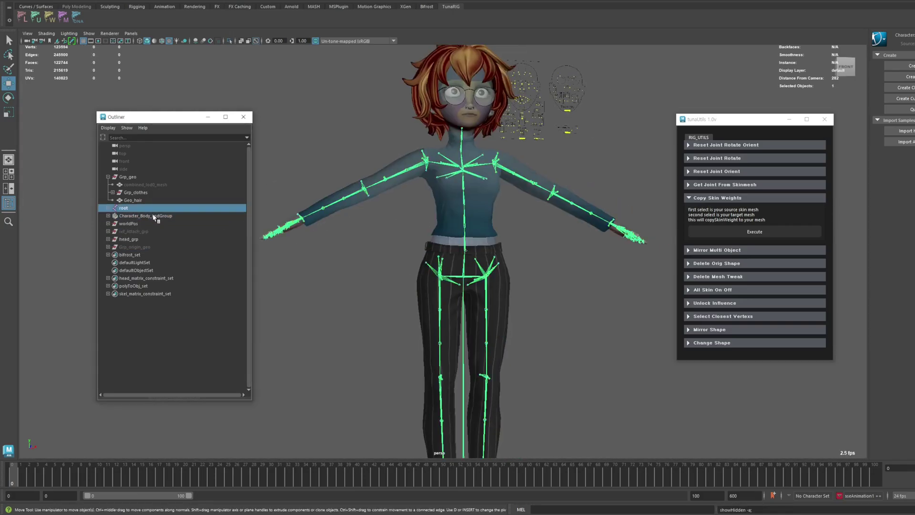
- Select root and Character_Body_LodGroup together with everything in their hierarchies
left_click(153, 215)
left_click(147, 211, "ctrl")
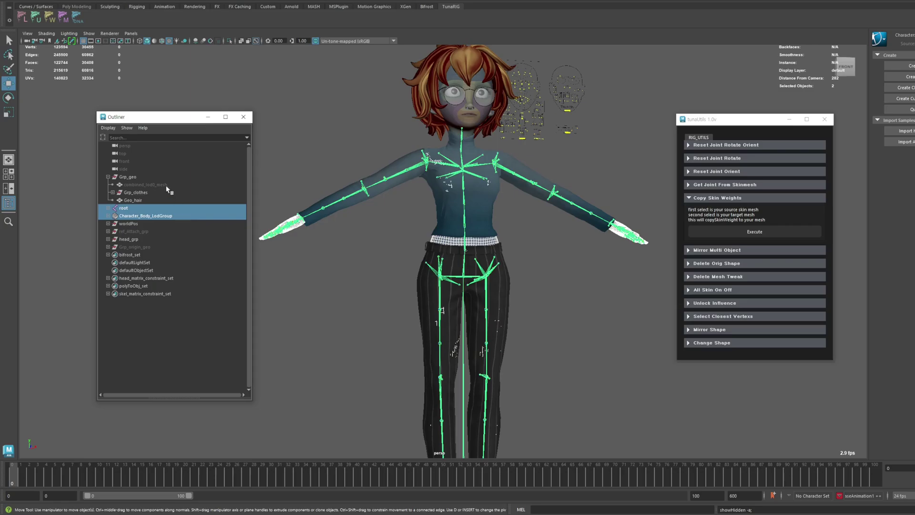
left_click(71, 2)
left_click(92, 24)
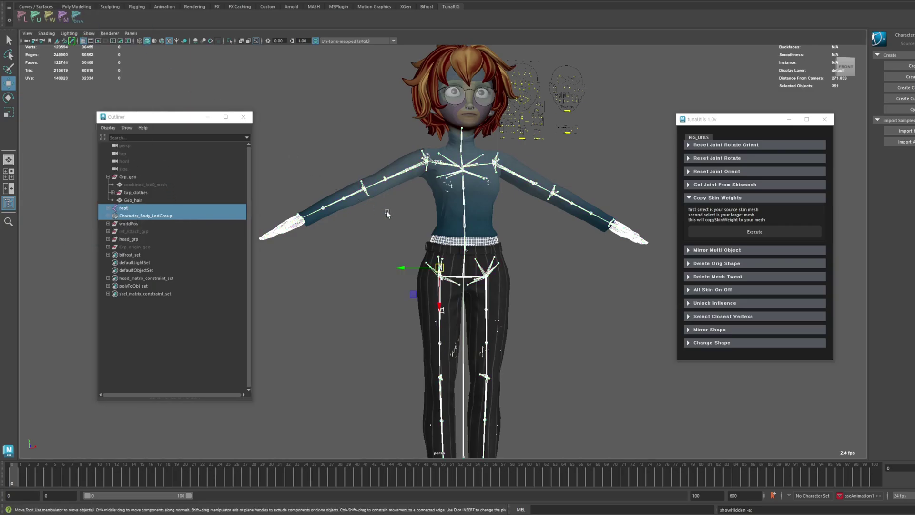
middle_click_drag(429, 238, 429, 218, "alt")
- Open the Game Exporter, set it to Export Selection, and turn off Input Connections in its settings
left_click(25, 1)
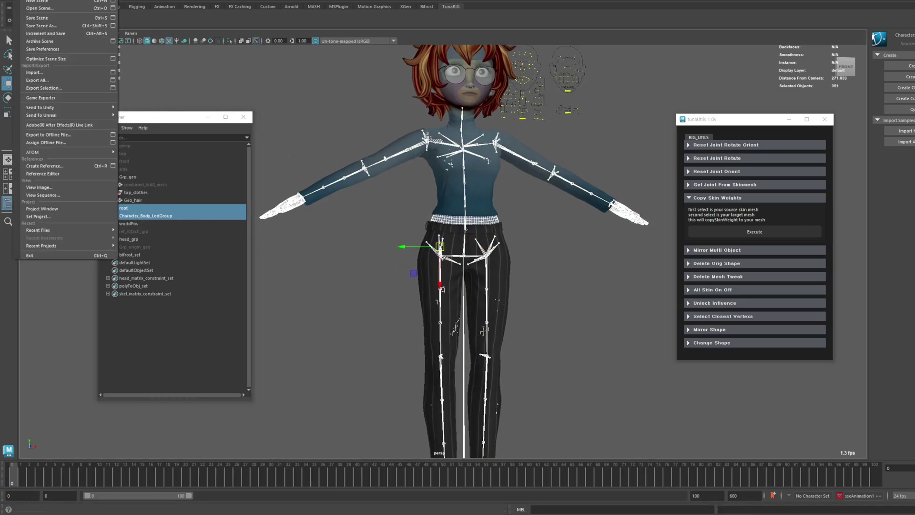
left_click(48, 99)
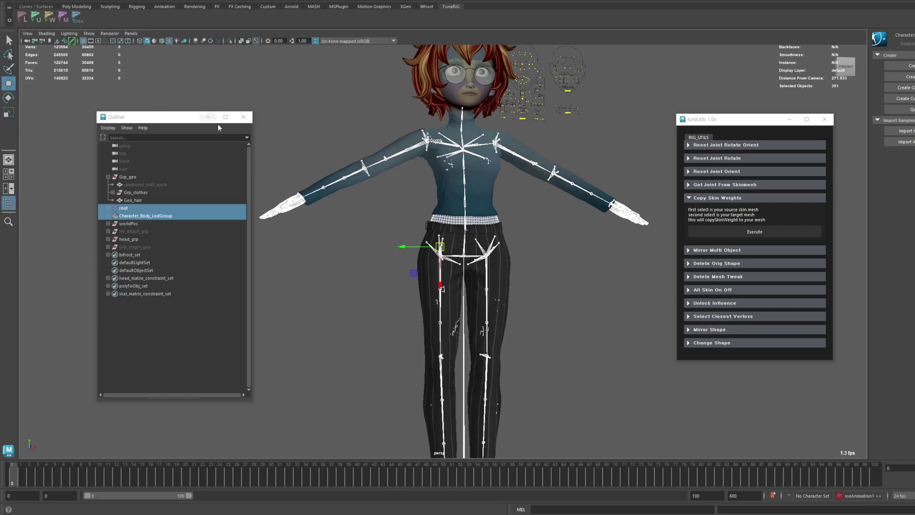
left_click_drag(727, 191, 468, 133)
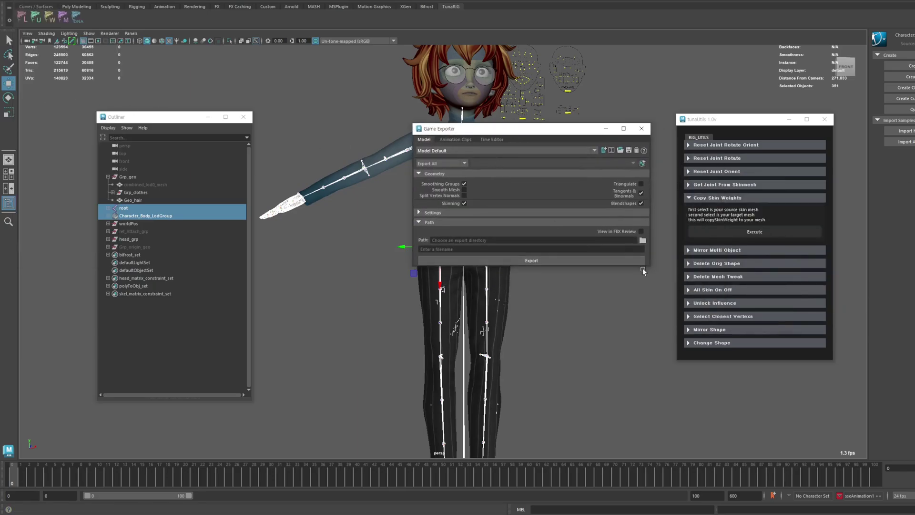
left_click_drag(650, 264, 618, 347)
left_click_drag(447, 128, 507, 119)
left_click(583, 151)
left_click(579, 167)
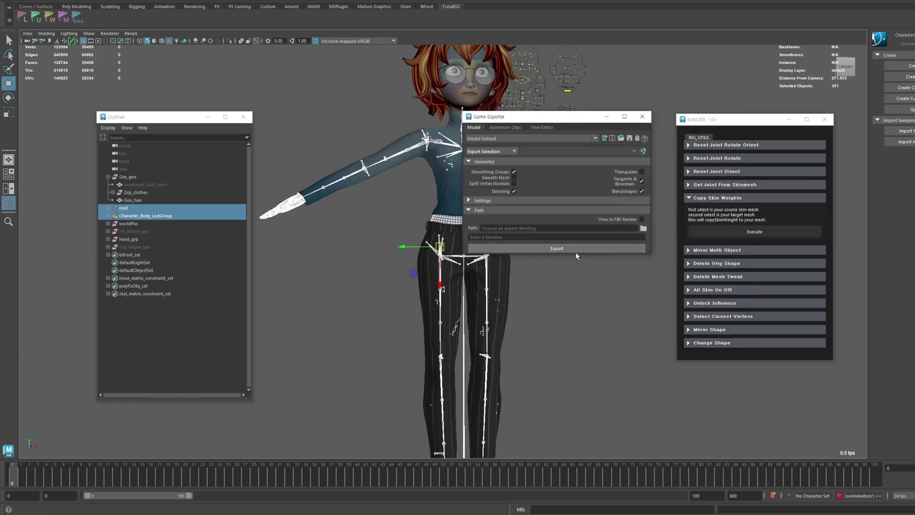
left_click(481, 200)
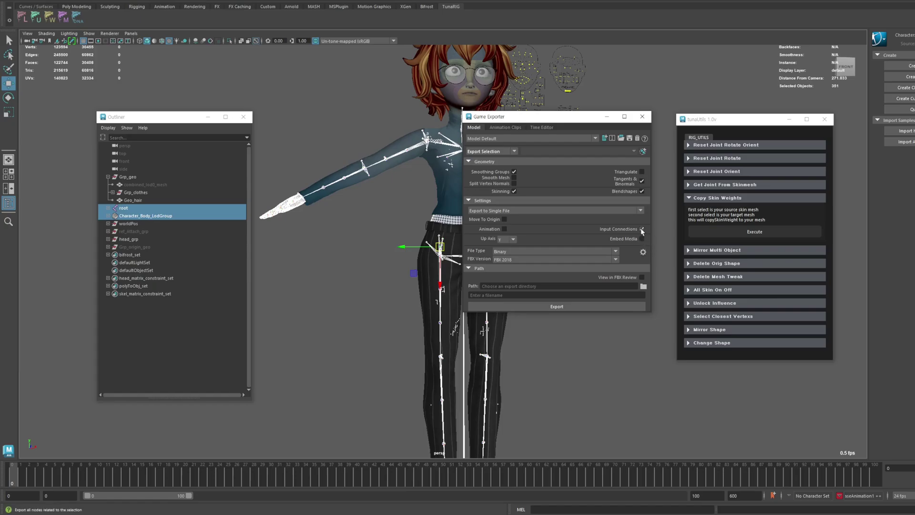
- Create a folder named FBX inside Tuto_Char and choose it as the export directory
left_click(643, 286)
right_click(592, 232)
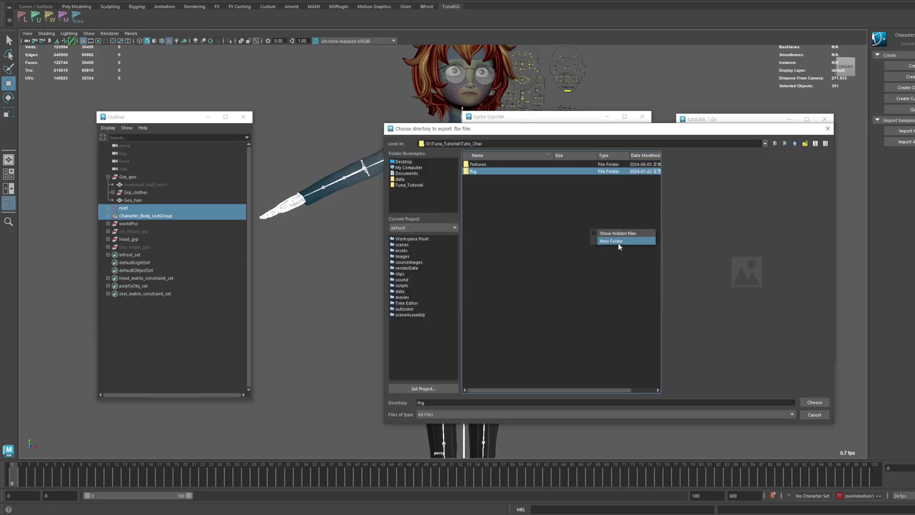
left_click(611, 241)
type("FBX")
key("Return")
key("Return")
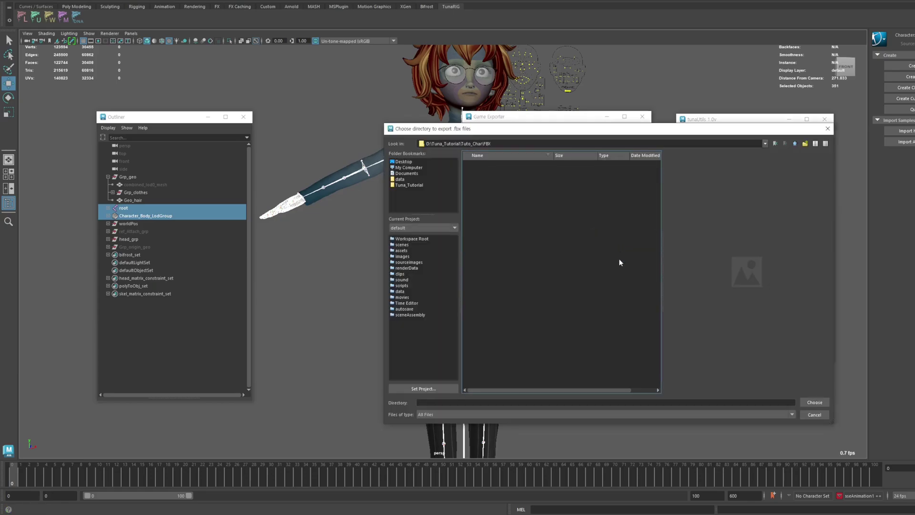
left_click(814, 402)
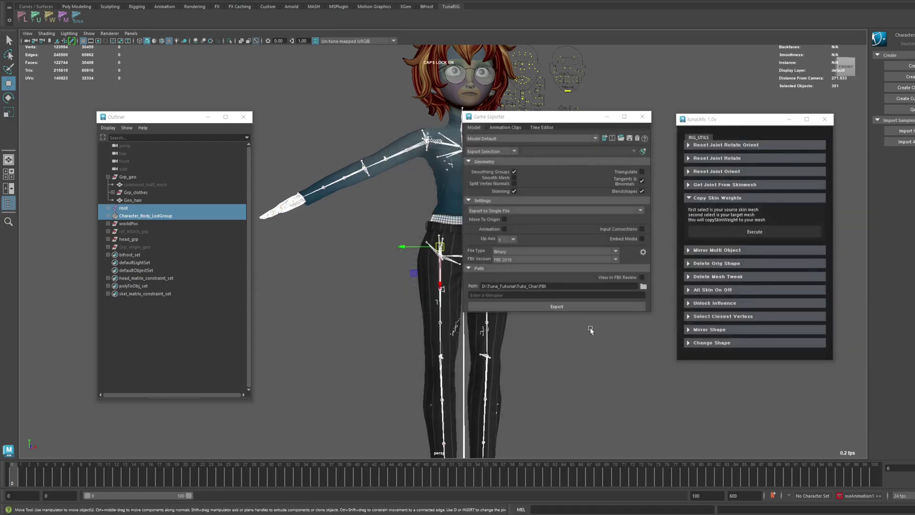
- Export the selected body meshes and skeleton with the file name tutoChar_body
left_click(527, 296)
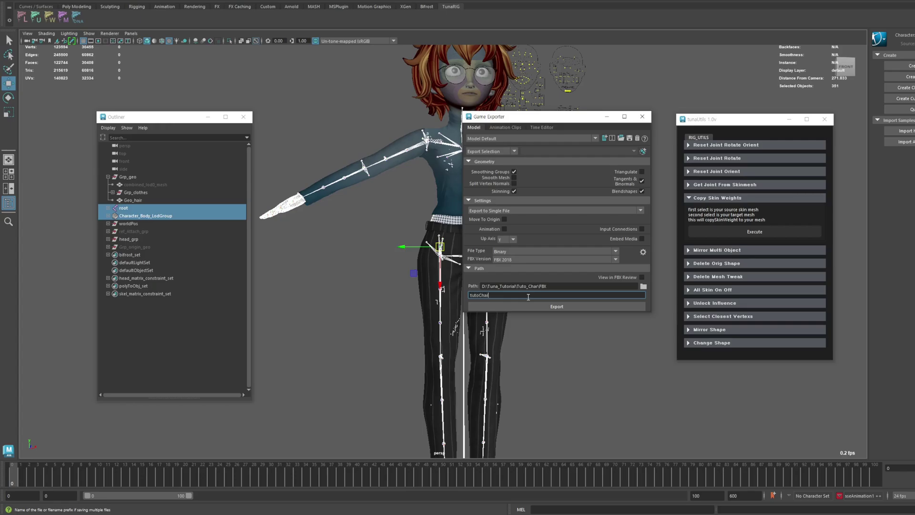
type("tutoChar_body")
key("Return")
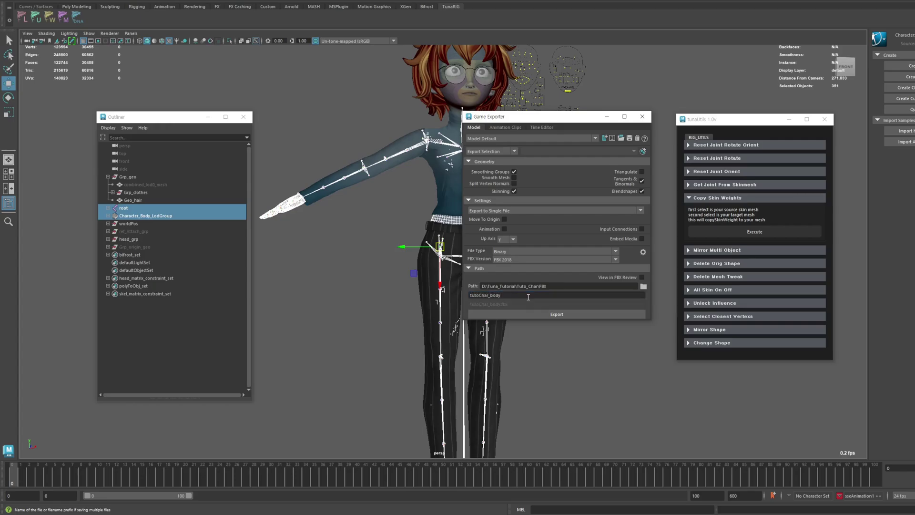
left_click(109, 208)
left_click(109, 224)
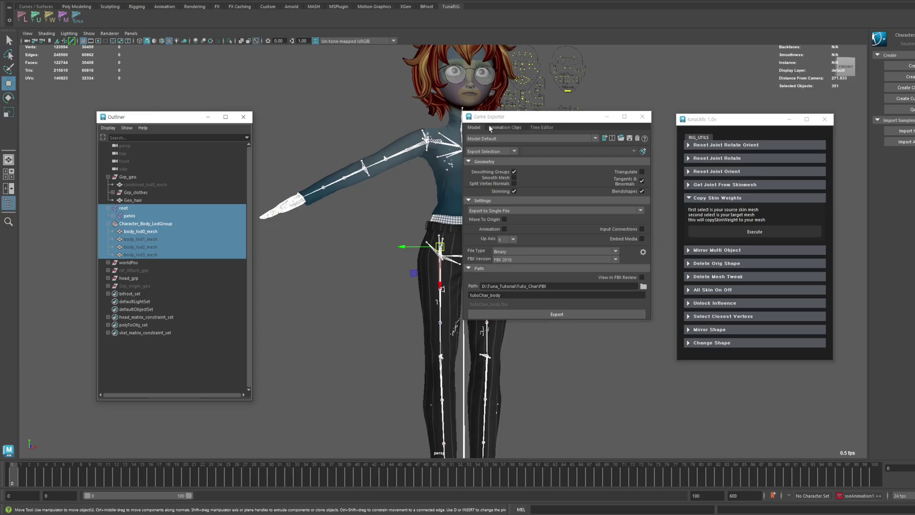
left_click_drag(490, 118, 559, 104)
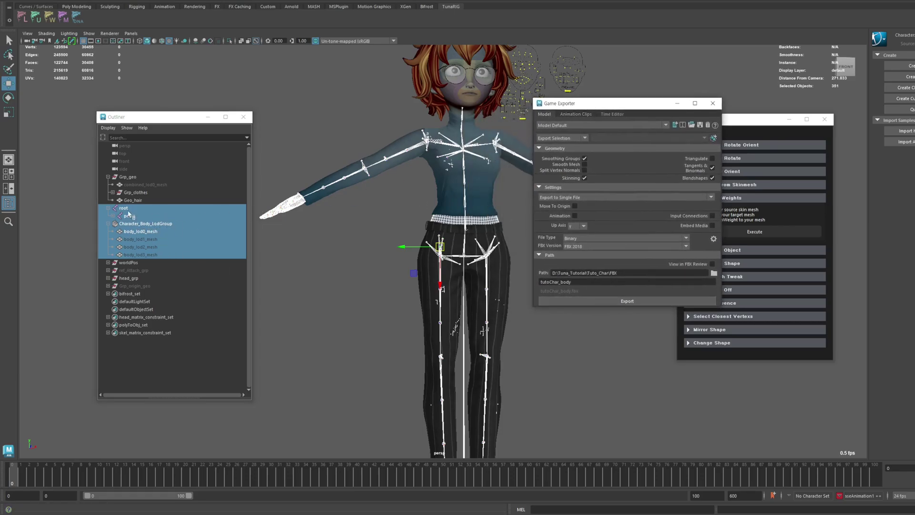
left_click(586, 301)
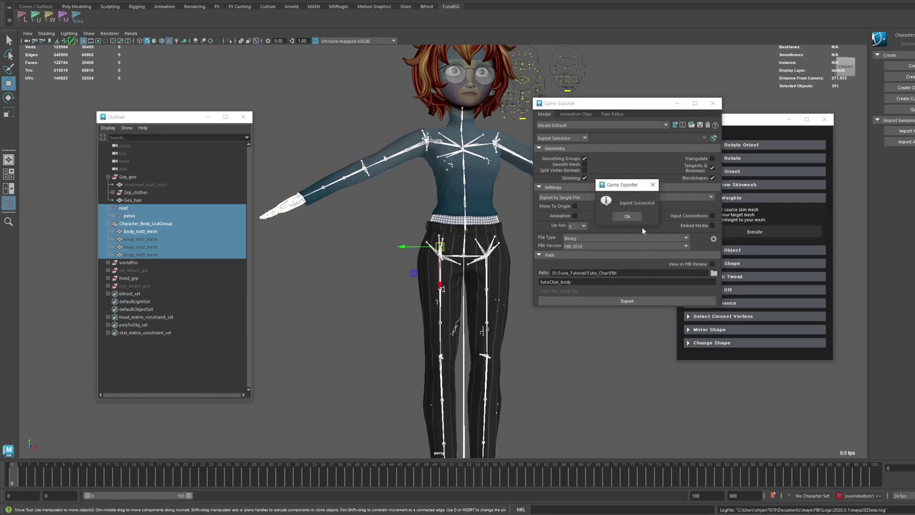
left_click(627, 215)
- Clear the selection and parent Character_Body_LodGroup back under Grp_geo
left_click(398, 271)
scroll(398, 271, "down", 3)
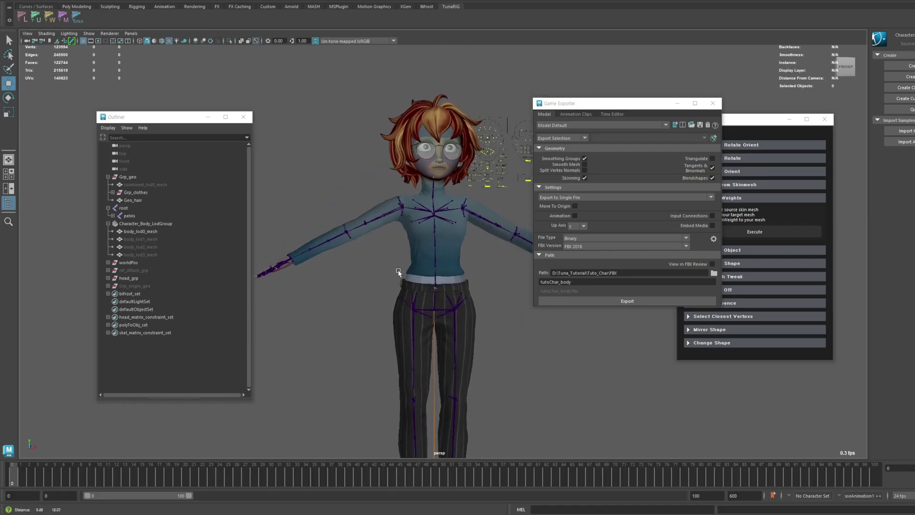
right_click_drag(398, 271, 417, 324, "alt")
right_click_drag(511, 310, 450, 327, "alt")
left_click_drag(450, 327, 405, 275, "alt")
middle_click_drag(416, 281, 431, 259, "alt")
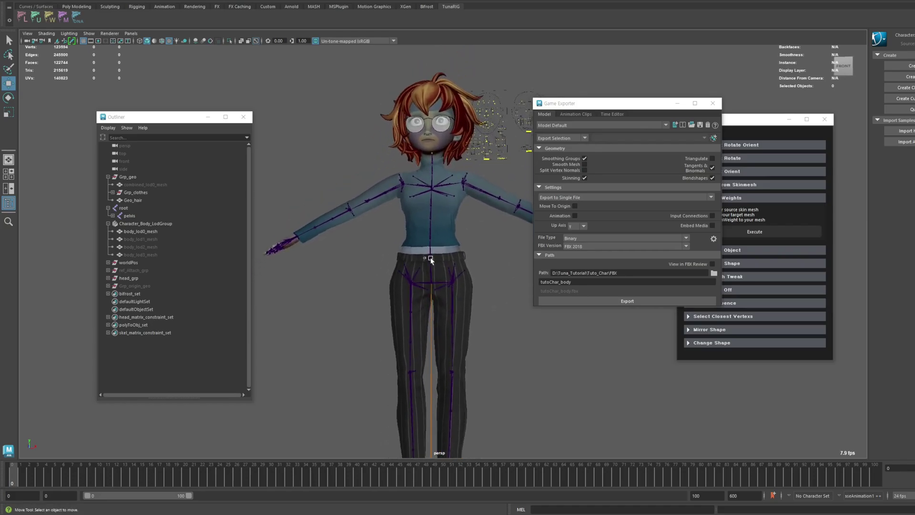
left_click_drag(431, 260, 373, 288, "alt")
key("p")
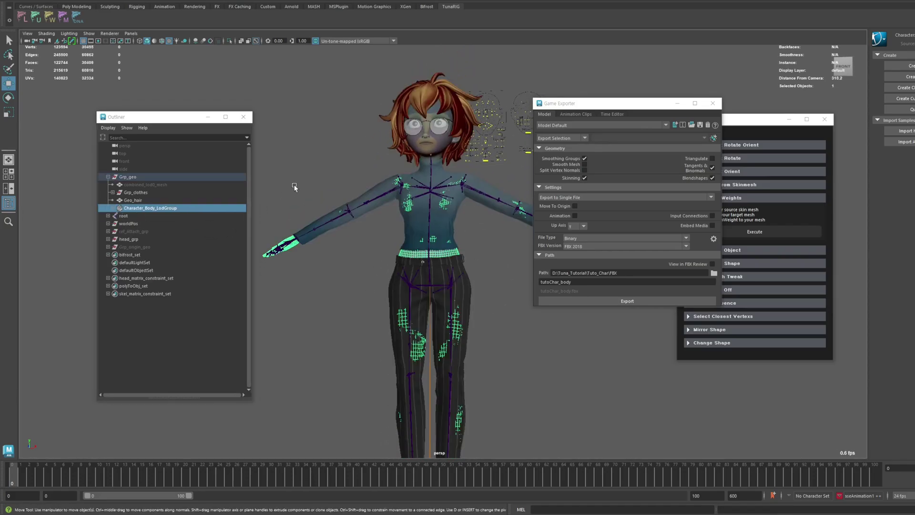
- Put the body's root joint into a new group of its own and collapse that group
left_click(294, 185)
left_click(129, 216)
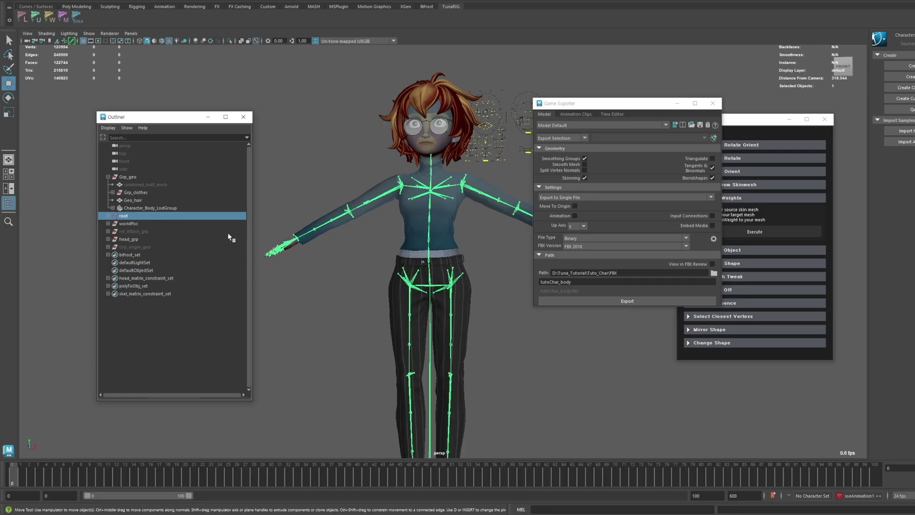
key("ctrl+g")
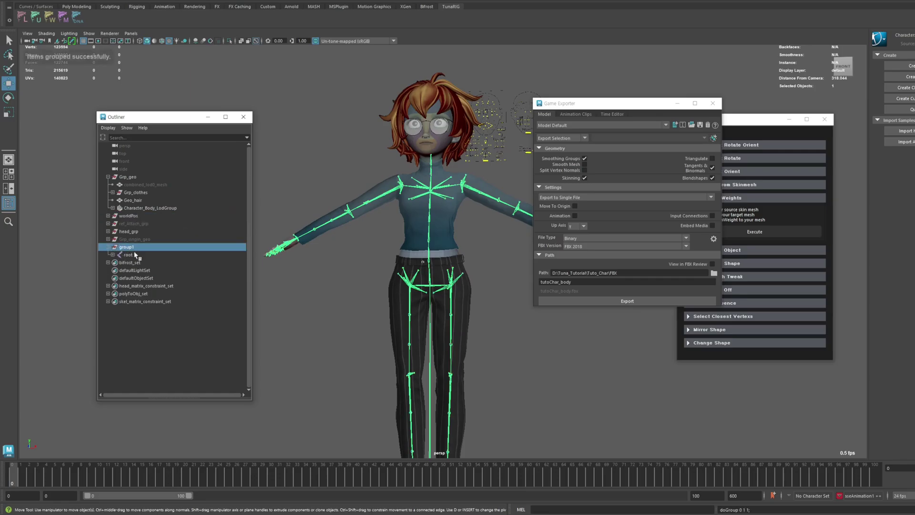
left_click(110, 247)
- Unparent Character_Head_LodGroup and the head's root joint from head_grp to the top level of the hierarchy
left_click(108, 231)
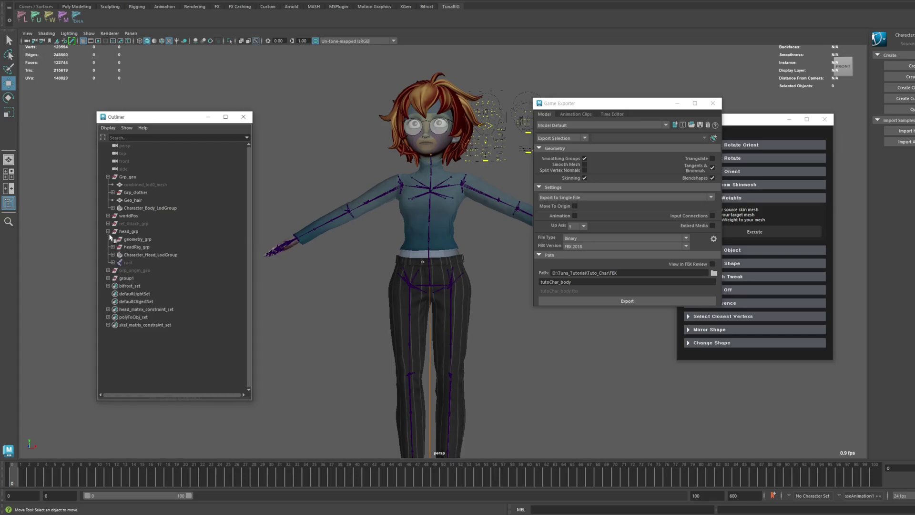
left_click(129, 232)
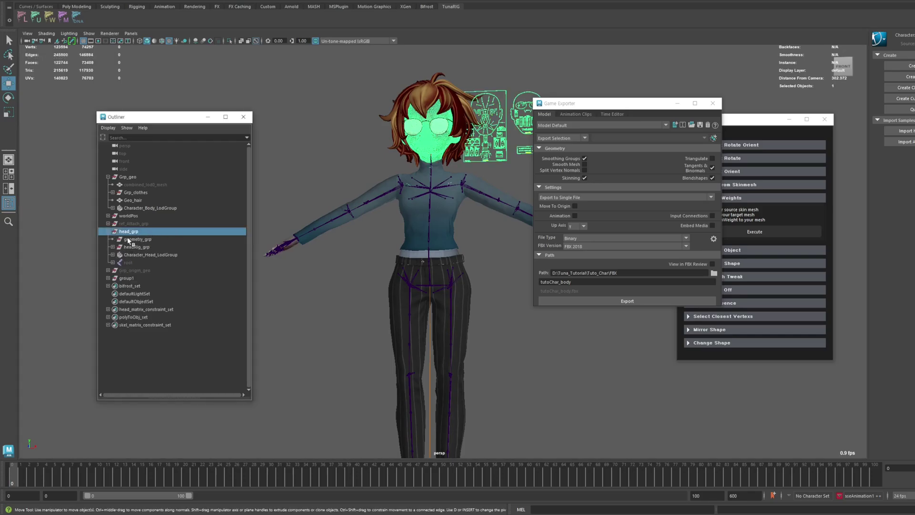
left_click(139, 255)
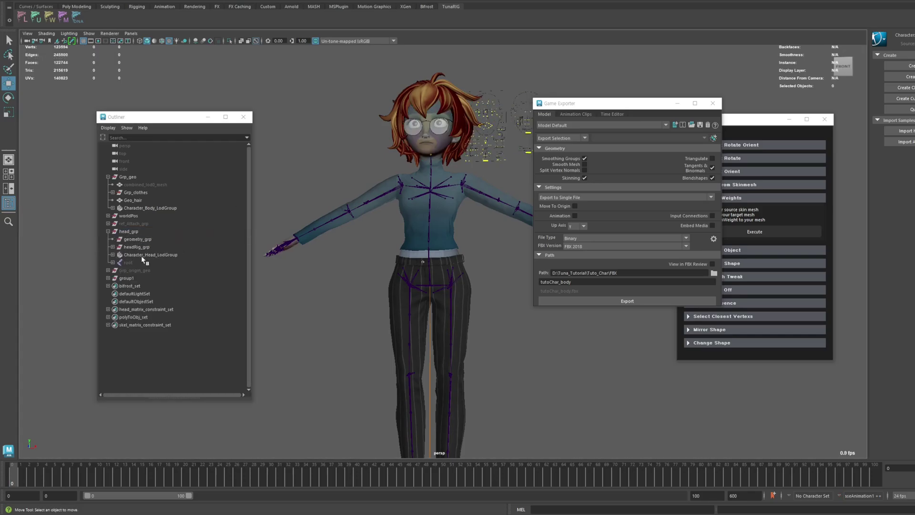
middle_click_drag(142, 258, 133, 265)
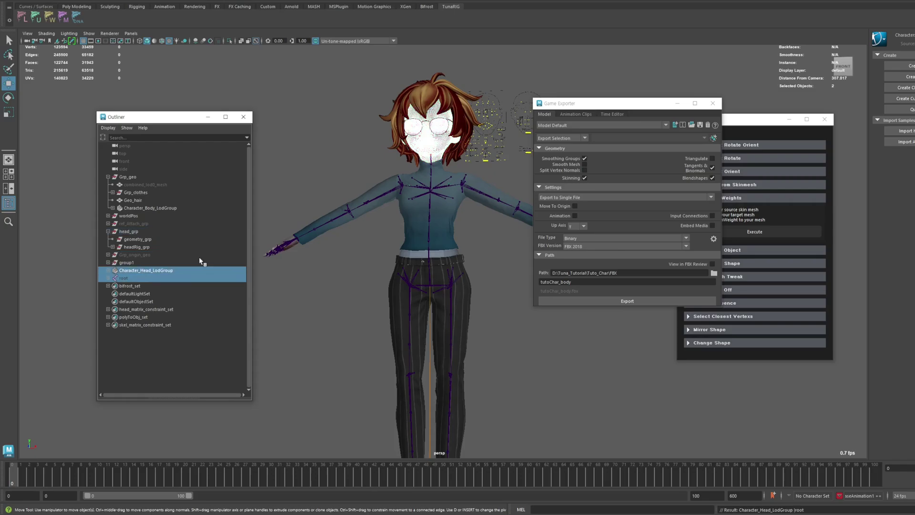
left_click(66, 0)
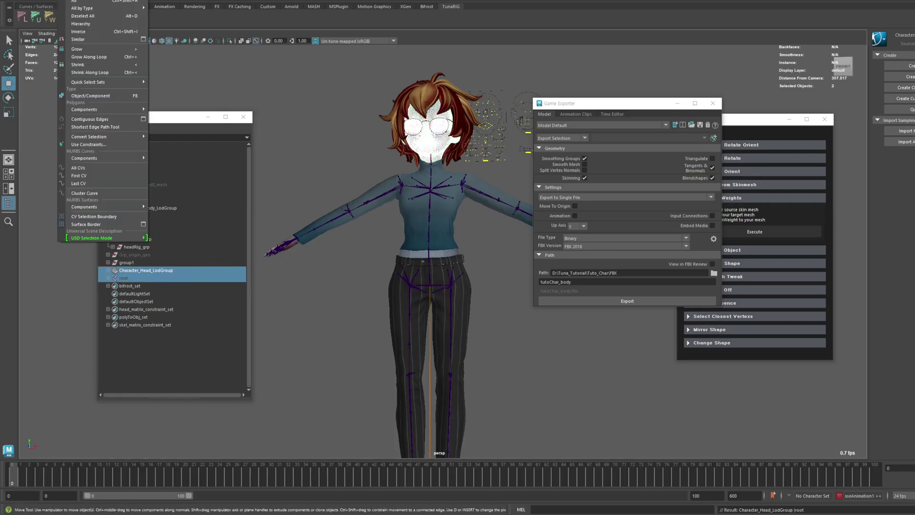
left_click(91, 24)
key("f")
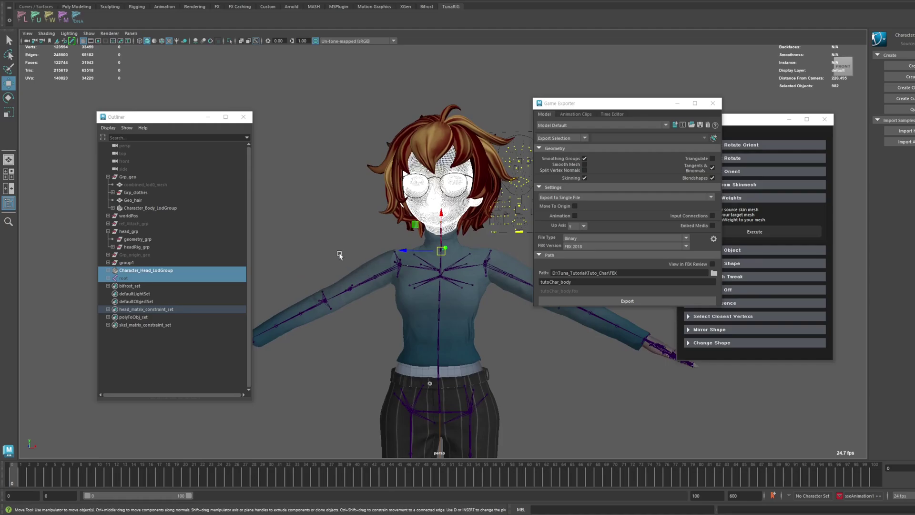
- Unhide the head's root joint skeleton
left_click(147, 279)
key("shift+h")
left_click(377, 226)
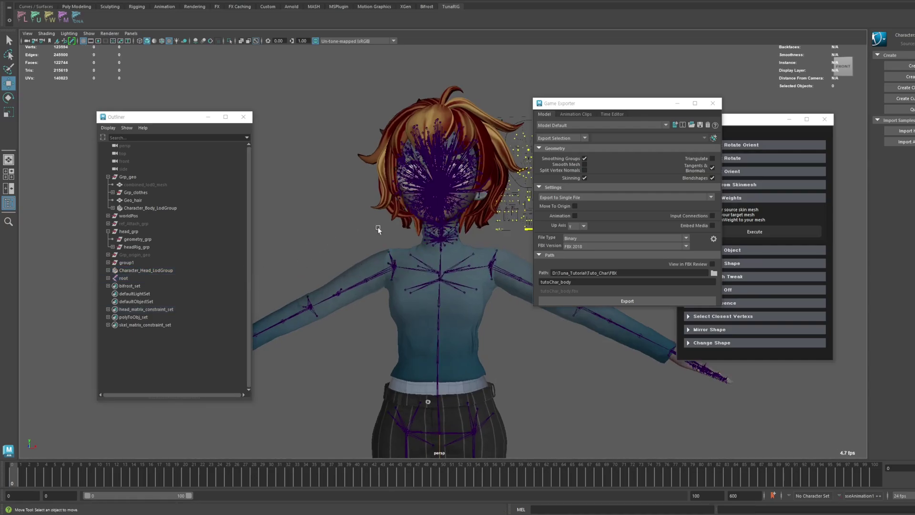
- Select Character_Head_LodGroup and the head's root with their full hierarchies and isolate them in the viewport
scroll(377, 226, "up", 1)
mouse_move(377, 226)
left_mouse_down("alt")
mouse_move(375, 239)
mouse_move(371, 232)
left_mouse_up("alt")
left_click(143, 271)
left_click(143, 278, "ctrl")
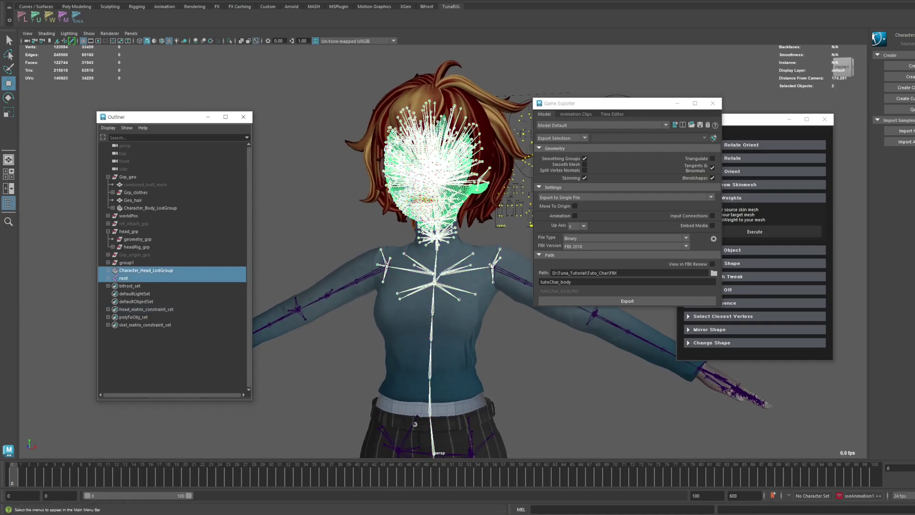
left_click(66, 1)
left_click(98, 23)
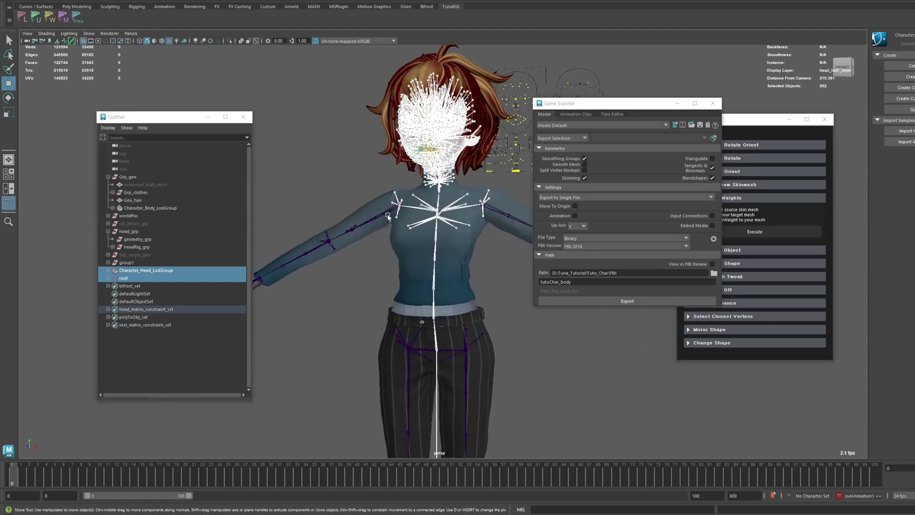
key("ctrl+1")
left_click_drag(427, 165, 400, 175, "alt")
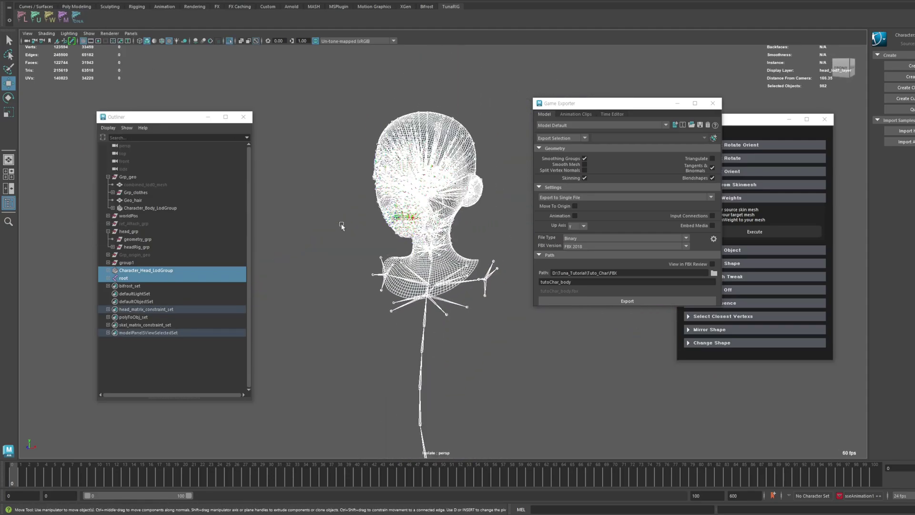
left_click_drag(434, 267, 436, 253, "alt")
- Set the export file name to tutoChar_head and export the selected head meshes and skeleton
left_click(586, 282)
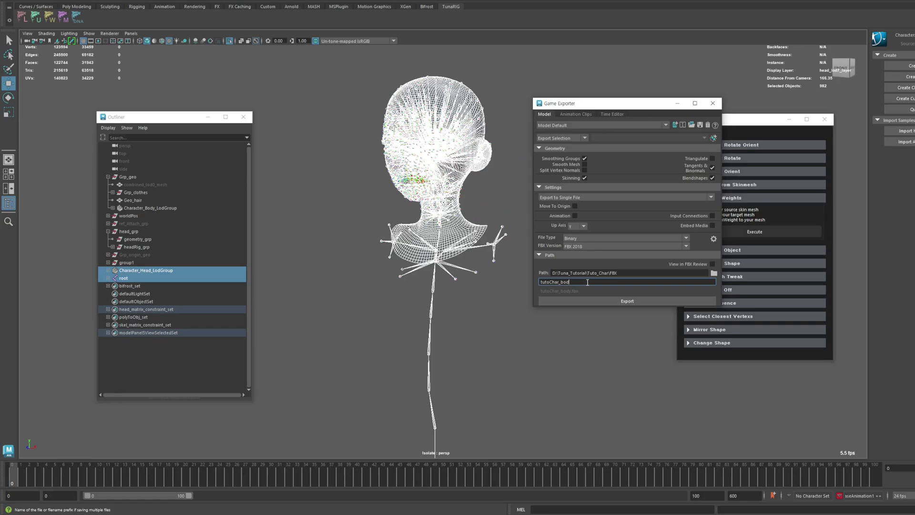
type("head")
key("Return")
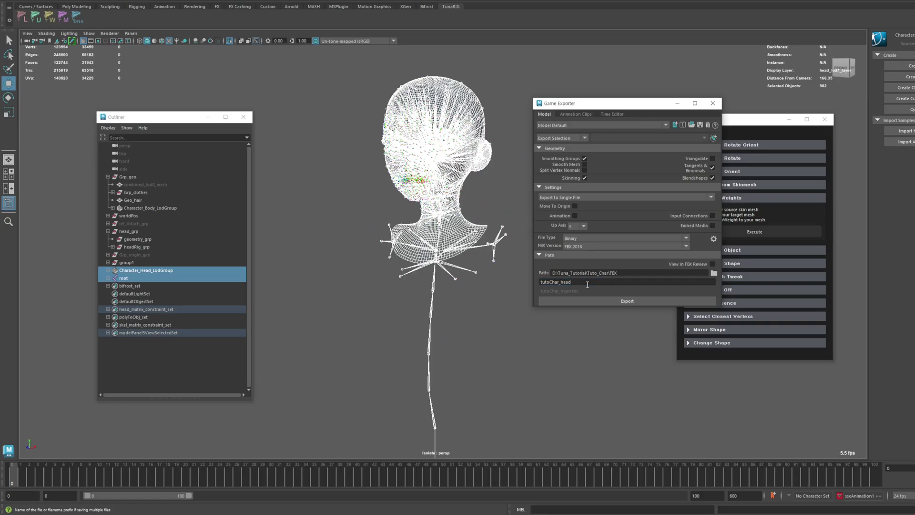
mouse_move(415, 329)
left_mouse_down("alt")
mouse_move(451, 325)
mouse_move(427, 317)
left_mouse_up("alt")
scroll(456, 345, "down", 4)
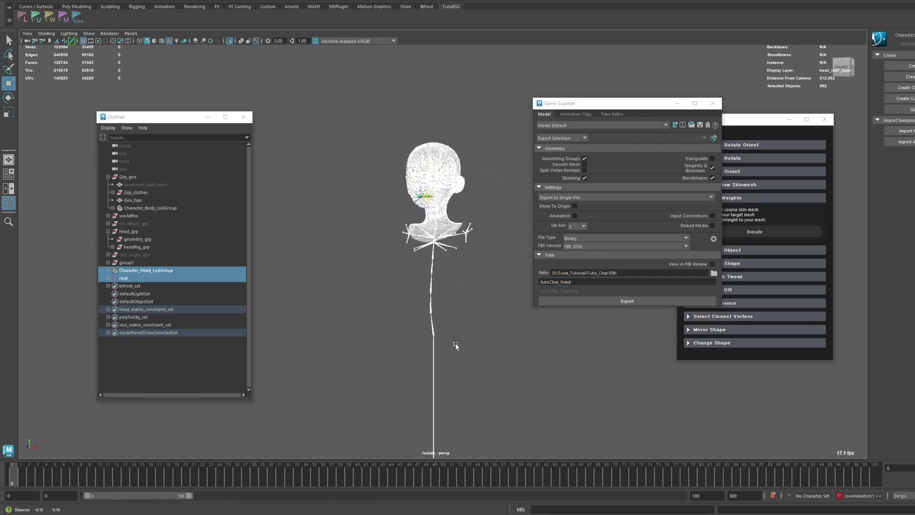
mouse_move(455, 345)
middle_mouse_down("alt")
mouse_move(461, 311)
mouse_move(462, 352)
middle_mouse_up("alt")
scroll(478, 234, "up", 4)
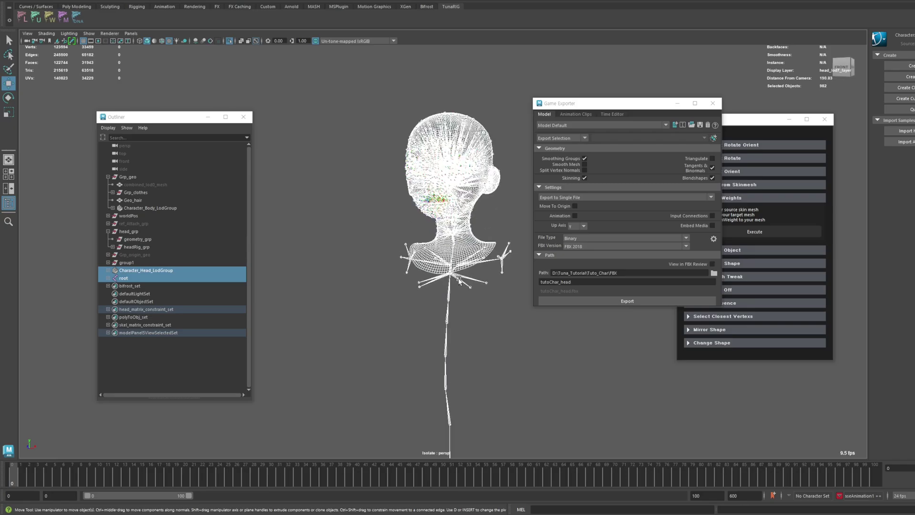
left_click(594, 301)
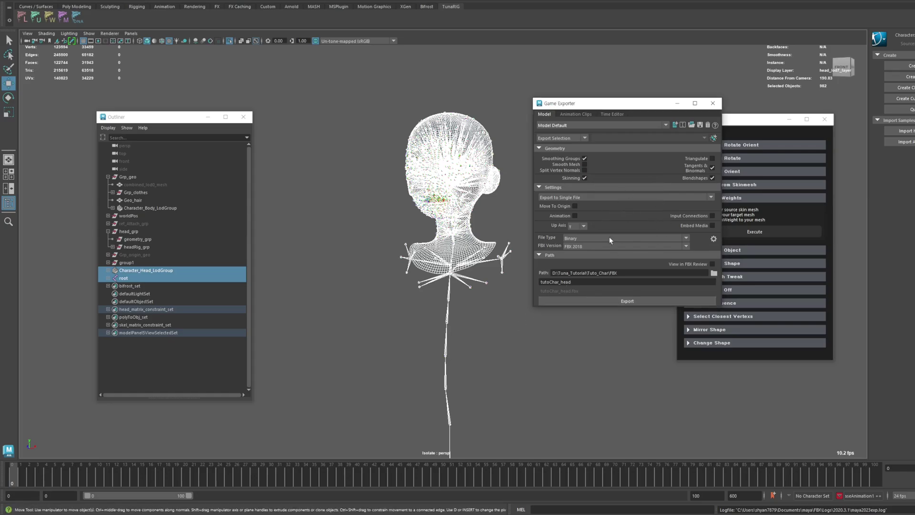
- Exit isolation to show the whole character again and move the Game Exporter window clear of the model
left_click(507, 337)
key("ctrl+1")
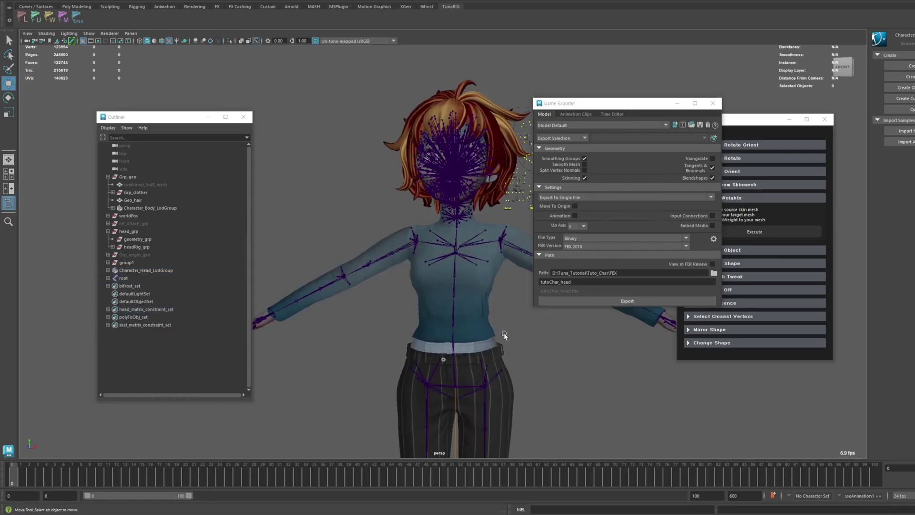
left_click_drag(504, 333, 481, 303, "alt")
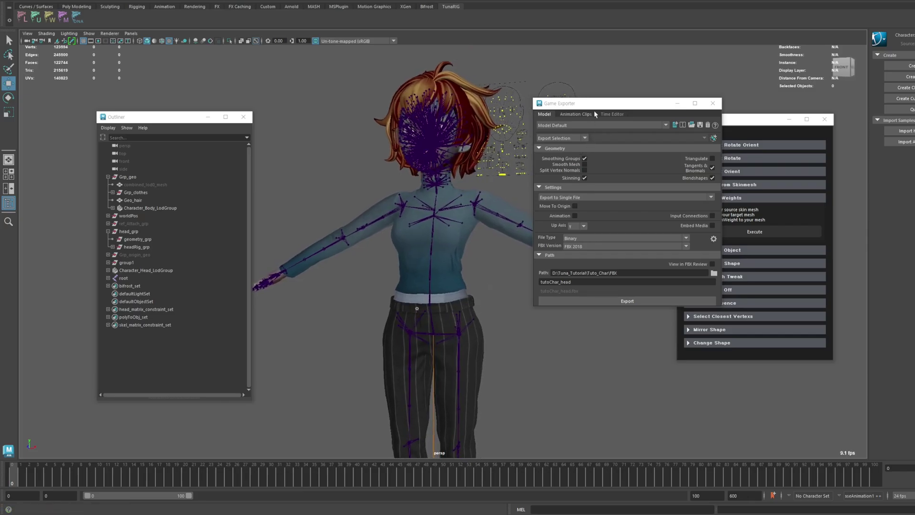
left_click_drag(593, 106, 626, 104)
left_click_drag(376, 249, 434, 255, "alt")
left_click(144, 270)
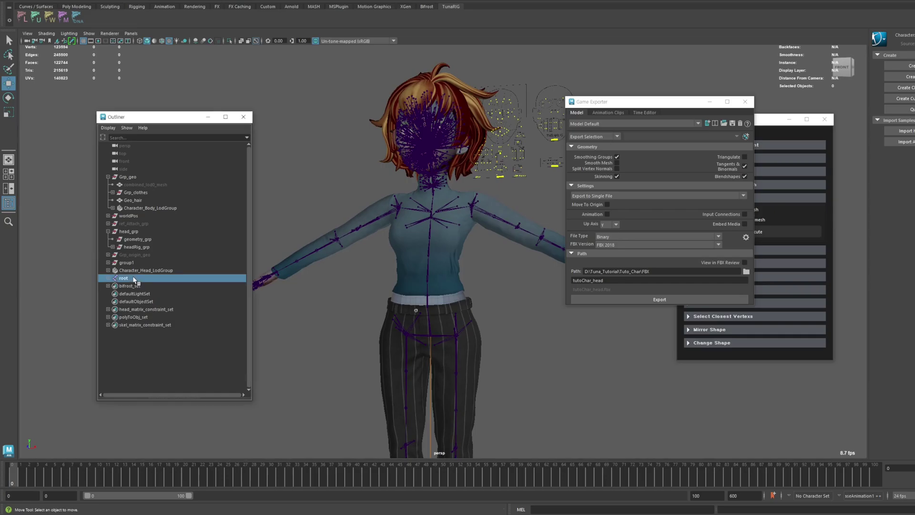
left_click(316, 195)
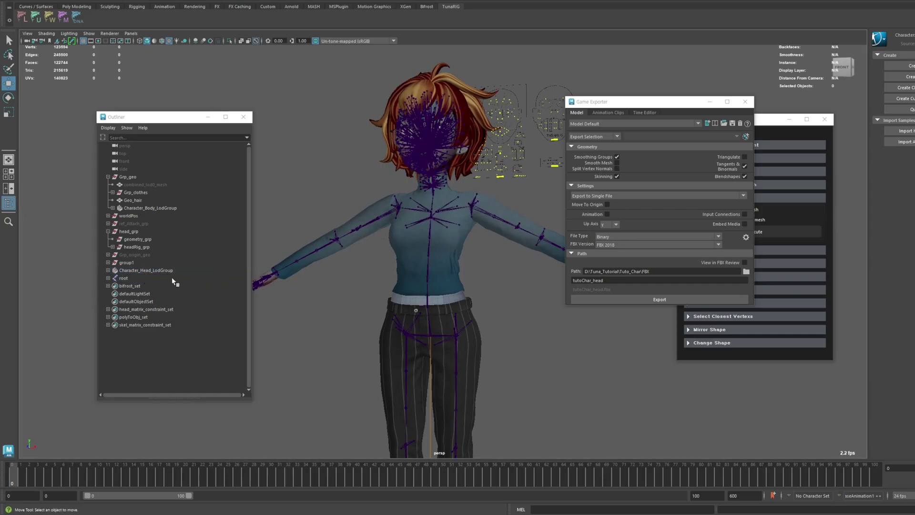
- Parent Character_Head_LodGroup and the head's root joint back under head_grp
left_click(139, 269)
left_click(136, 232, "ctrl")
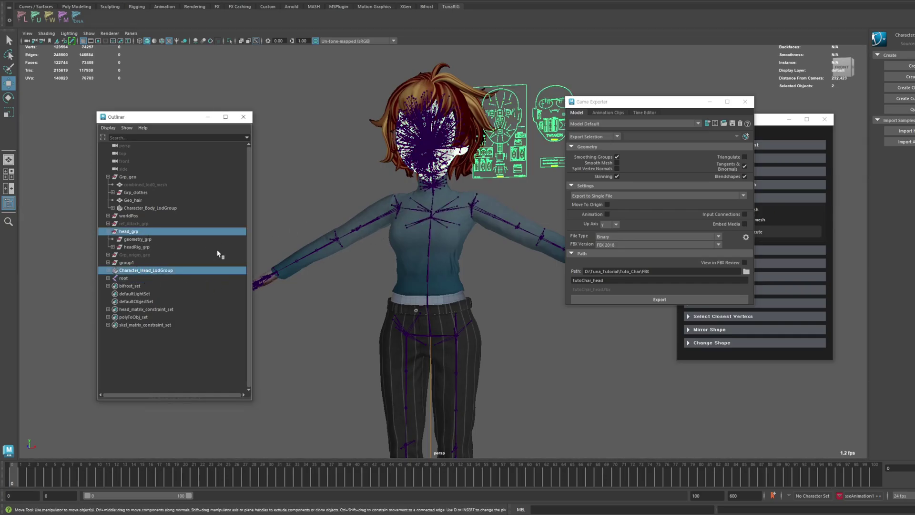
key("p")
left_click(135, 277)
left_click(152, 232, "ctrl")
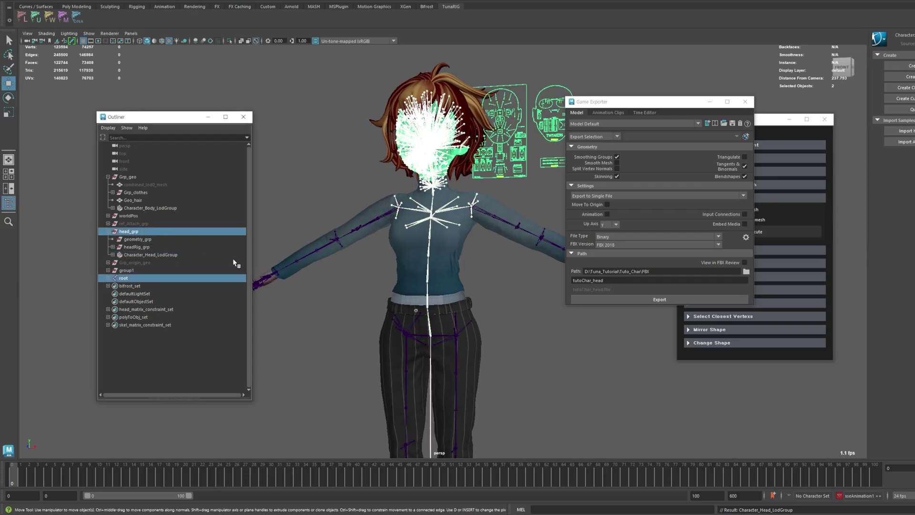
key("p")
left_click(362, 225)
- Unparent the body's root joint from group1 to the top level and remove the empty group1
left_click(108, 277)
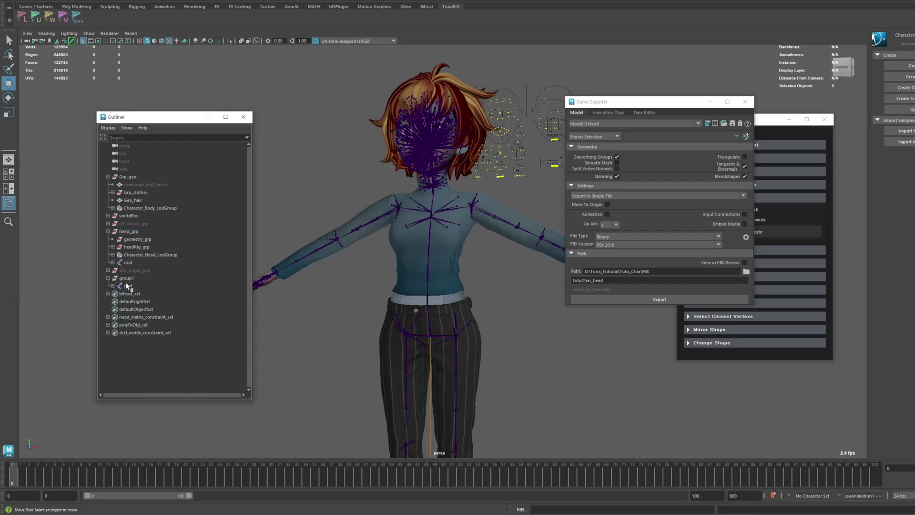
left_click(134, 287)
key("shift+p")
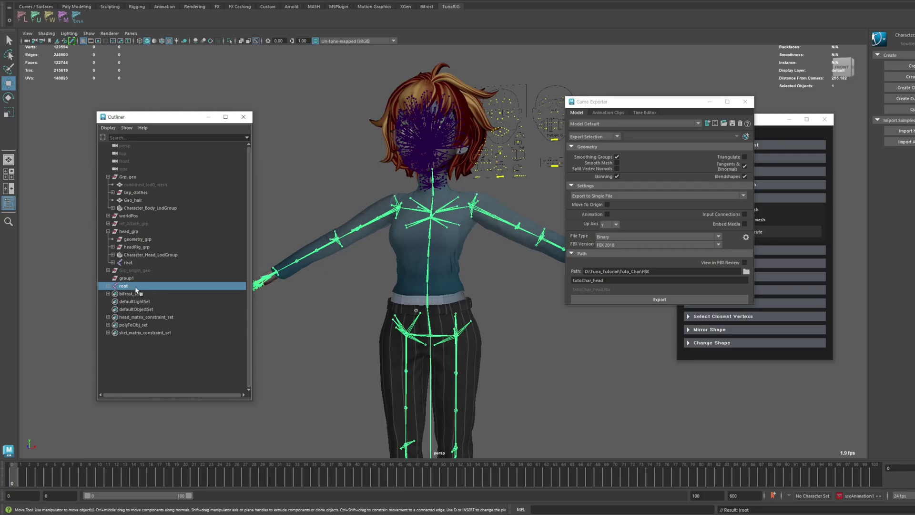
left_click(364, 299)
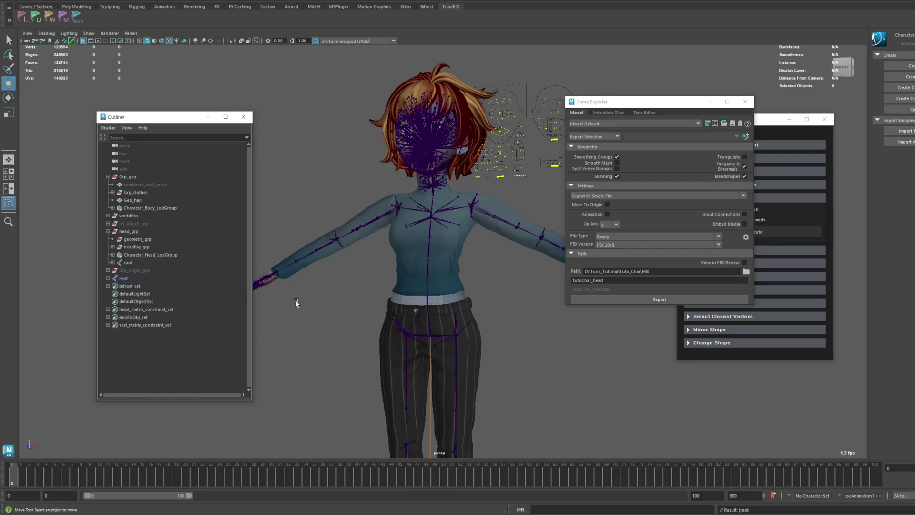
- Hide the head's root joint inside head_grp and the body's top-level root joint
left_click(141, 264)
key("ctrl+h")
left_click_drag(517, 300, 486, 311, "alt")
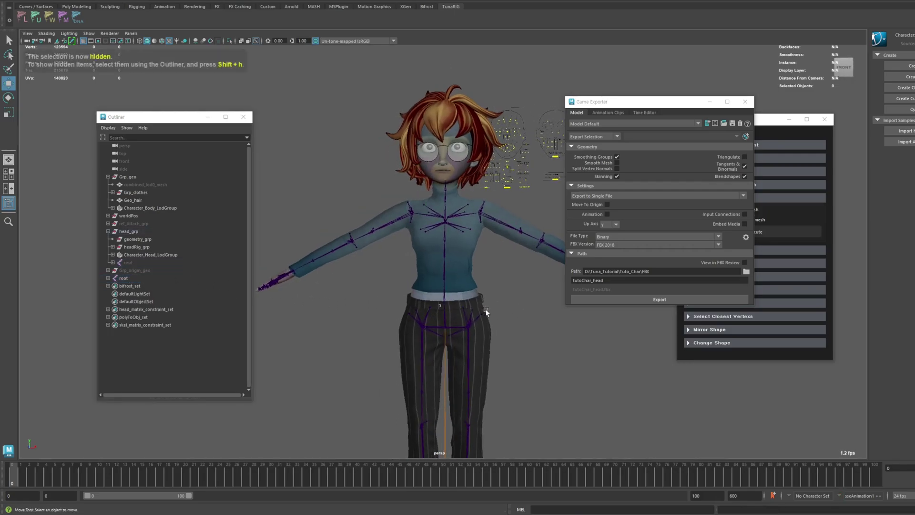
left_click(131, 280)
key("ctrl+h")
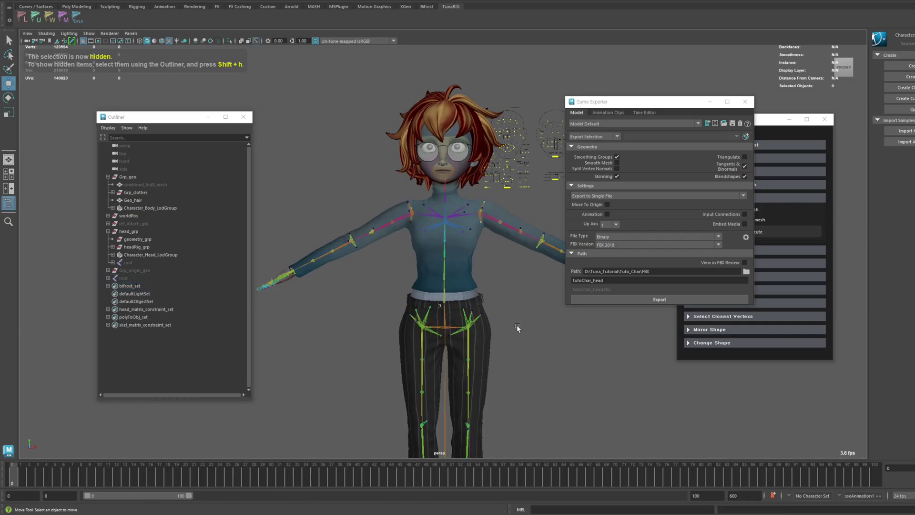
middle_click_drag(389, 273, 376, 235, "alt")
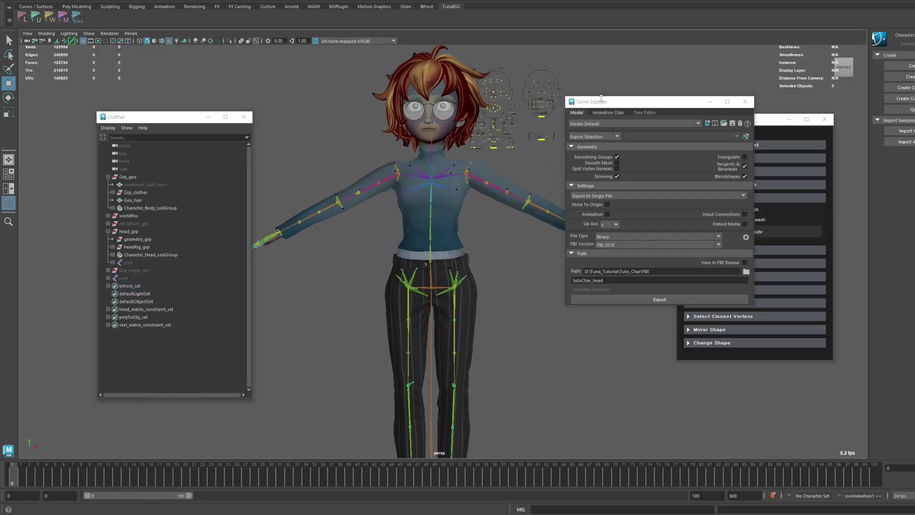
- Close the TunaUtils window and expand the UE RBF Poses settings in MetahumanSet
left_click_drag(606, 103, 598, 173)
left_click_drag(738, 123, 760, 119)
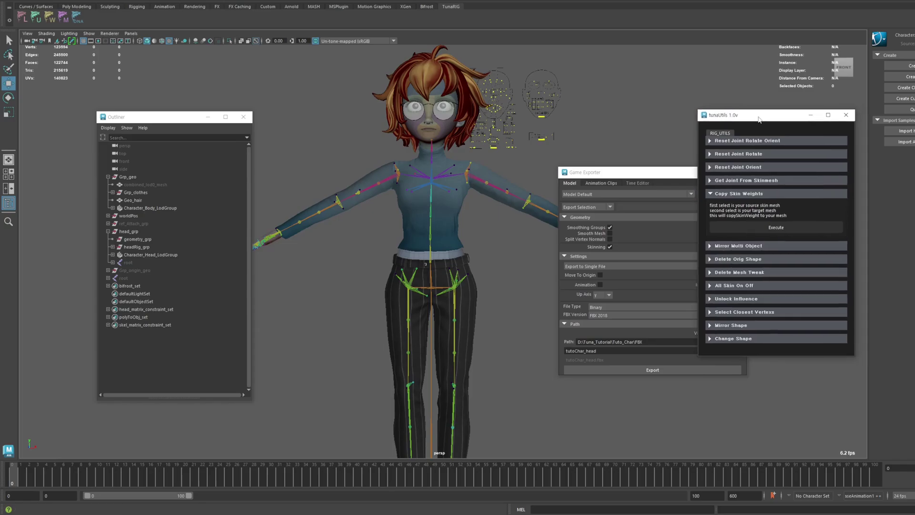
left_click(846, 116)
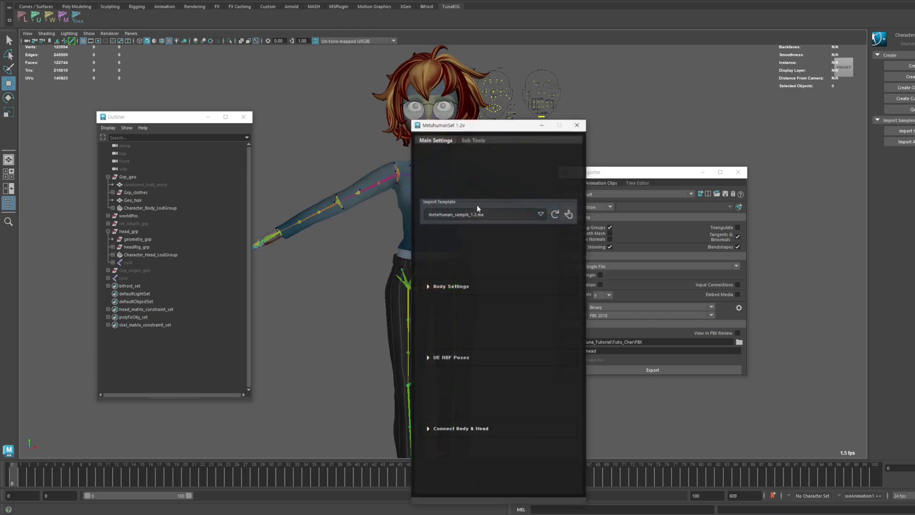
left_click_drag(476, 117, 700, 66)
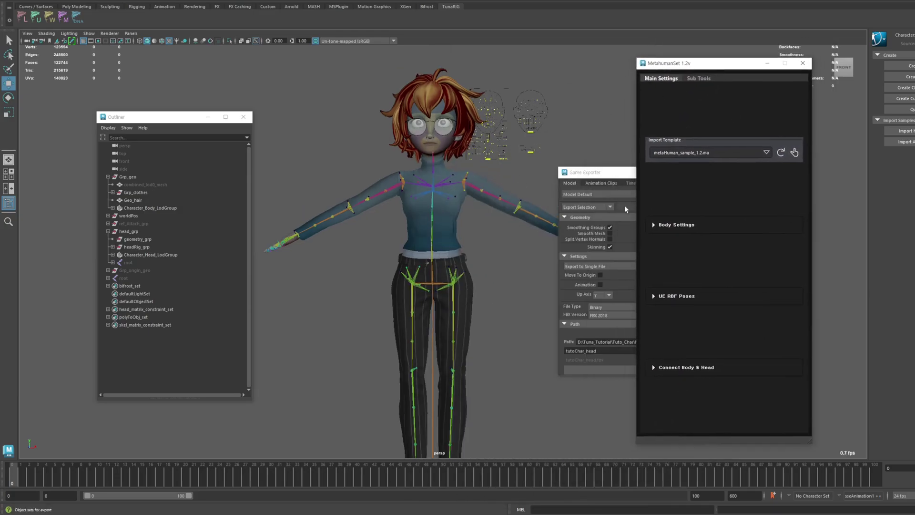
left_click(671, 300)
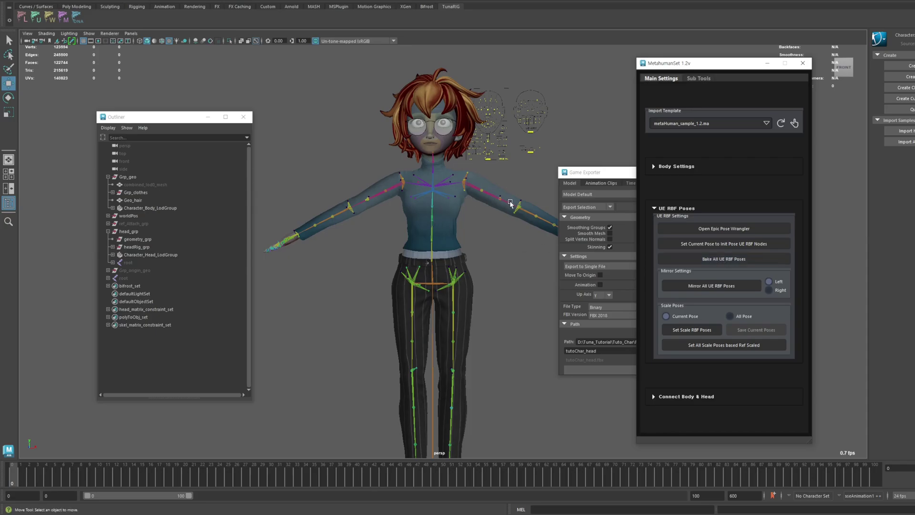
- Try bending the character's left elbow by rotating the forearm joint, and undo the rotation
left_click(528, 209)
left_click_drag(529, 210, 453, 227, "alt")
key("e")
left_click_drag(454, 228, 358, 238, "alt")
right_click_drag(358, 238, 385, 258, "alt")
middle_click_drag(386, 258, 473, 248, "alt")
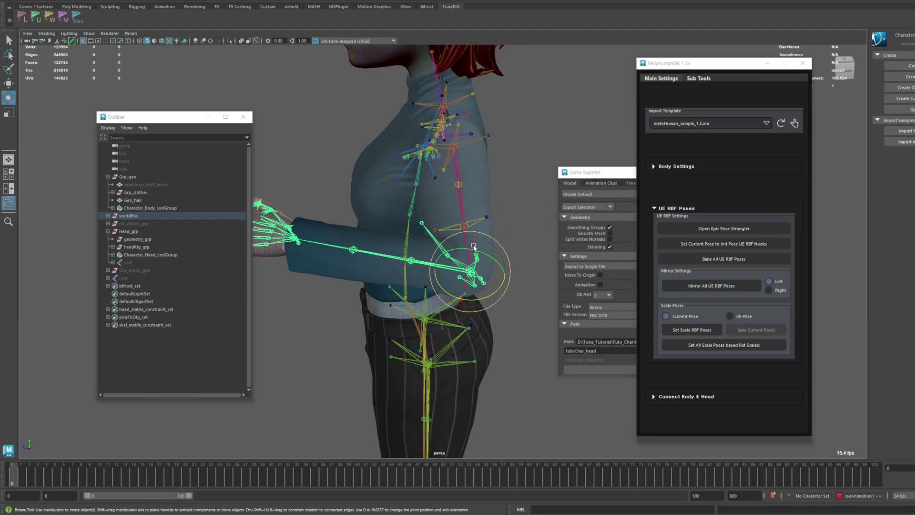
mouse_move(470, 298)
left_mouse_down()
mouse_move(455, 309)
mouse_move(486, 296)
left_mouse_up()
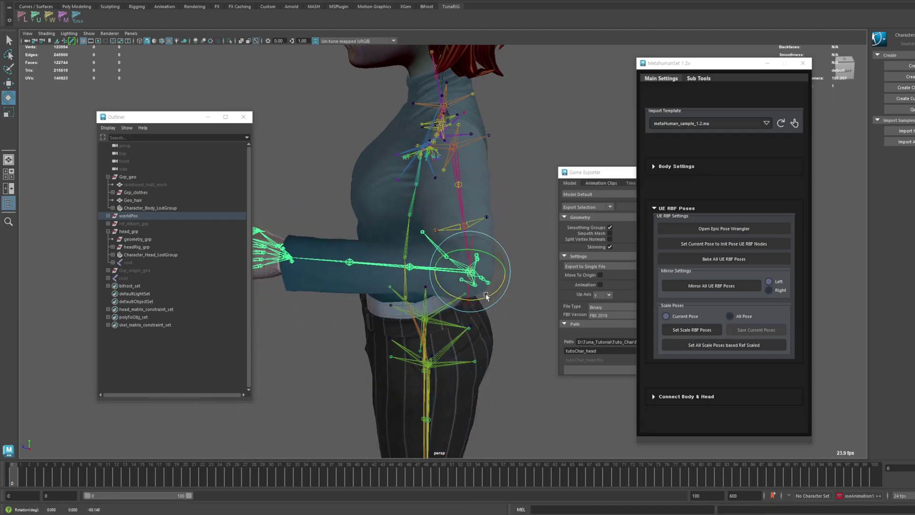
key("ctrl+z")
key("ctrl+z")
left_click_drag(431, 167, 548, 175, "alt")
right_click_drag(548, 175, 531, 157, "alt")
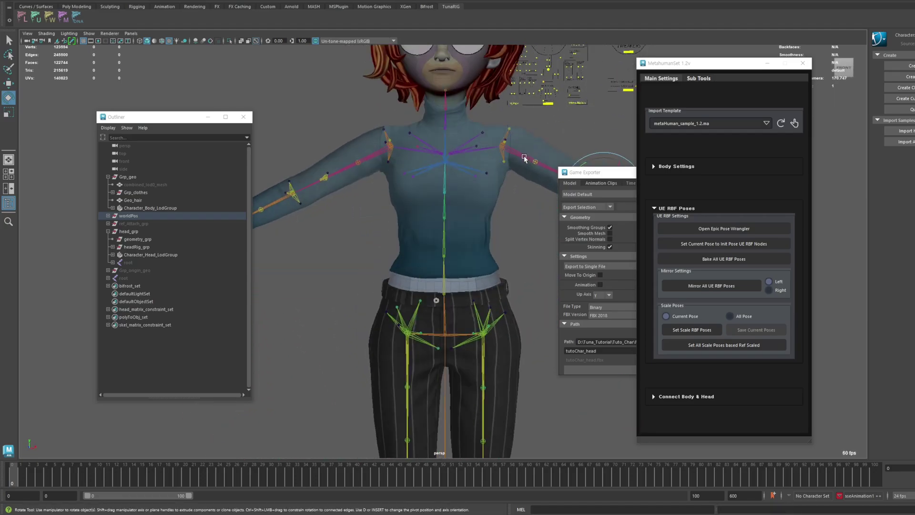
- Try raising the character's left arm by rotating the upper arm joint, and restore its original pose
left_click(525, 155)
middle_click_drag(503, 183, 467, 214, "alt")
left_click_drag(467, 215, 485, 198)
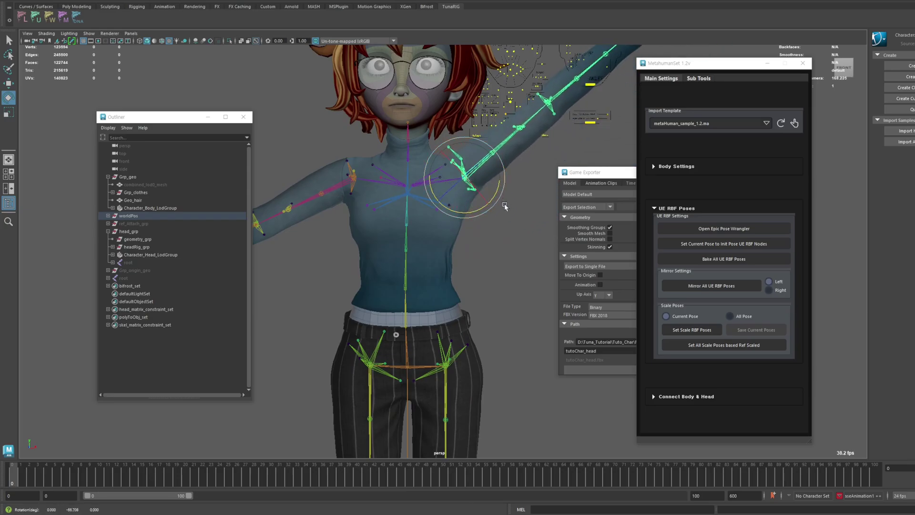
middle_click_drag(485, 198, 495, 286, "alt")
right_click_drag(495, 286, 529, 291, "alt")
left_click(526, 289)
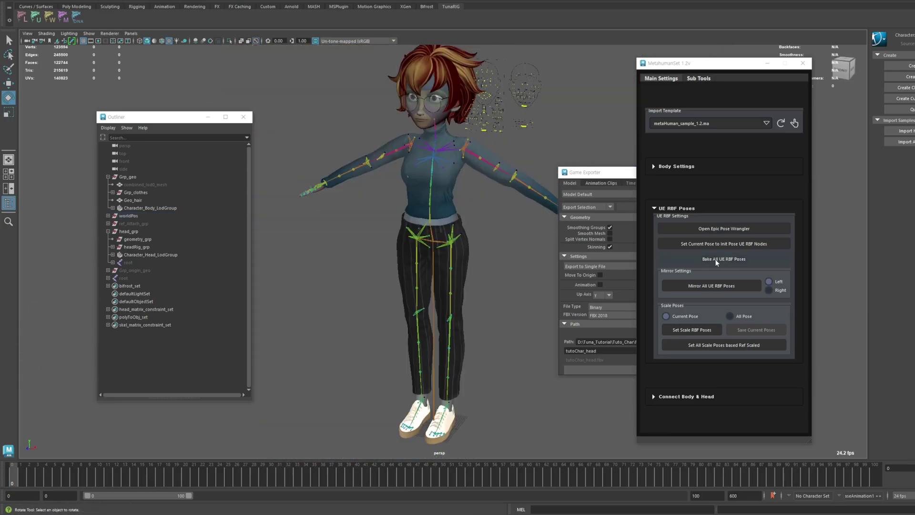
- Bake all UE RBF poses to the timeline and scrub through the baked frames
left_click(716, 261)
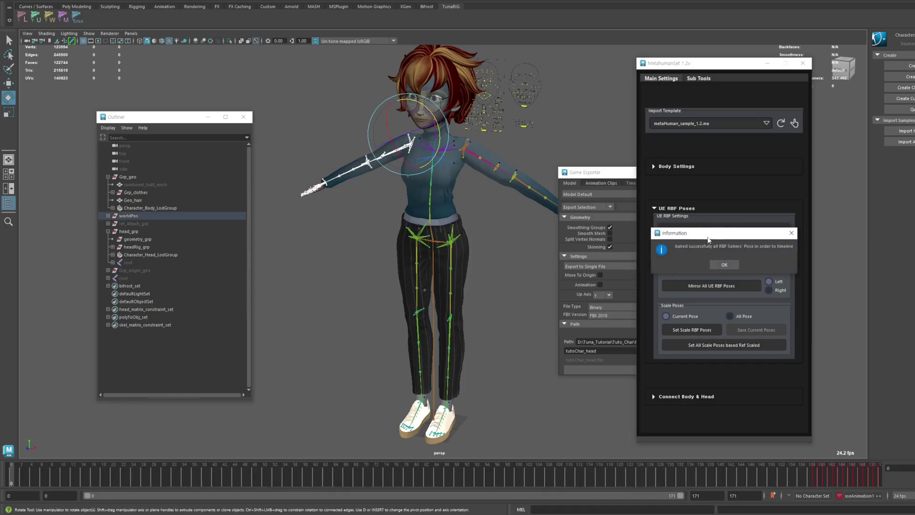
left_click_drag(715, 235, 604, 180)
left_click(624, 210)
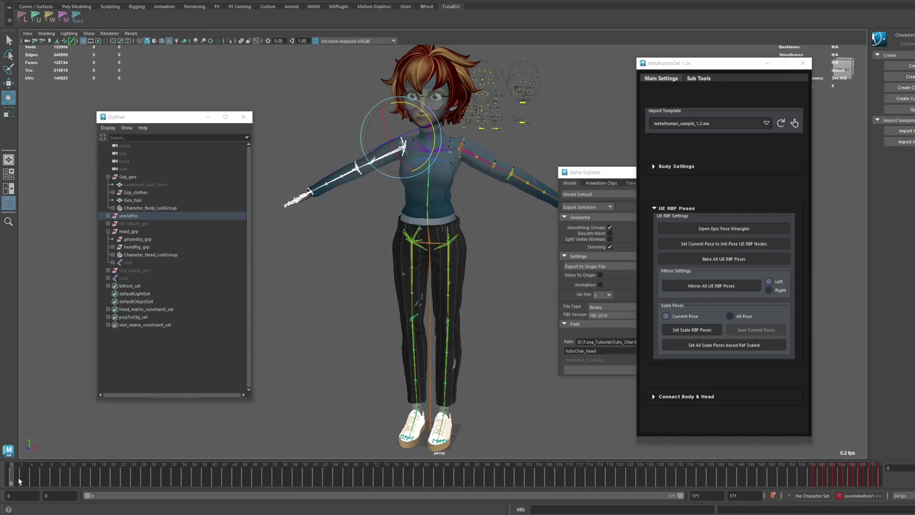
left_click_drag(19, 482, 847, 491)
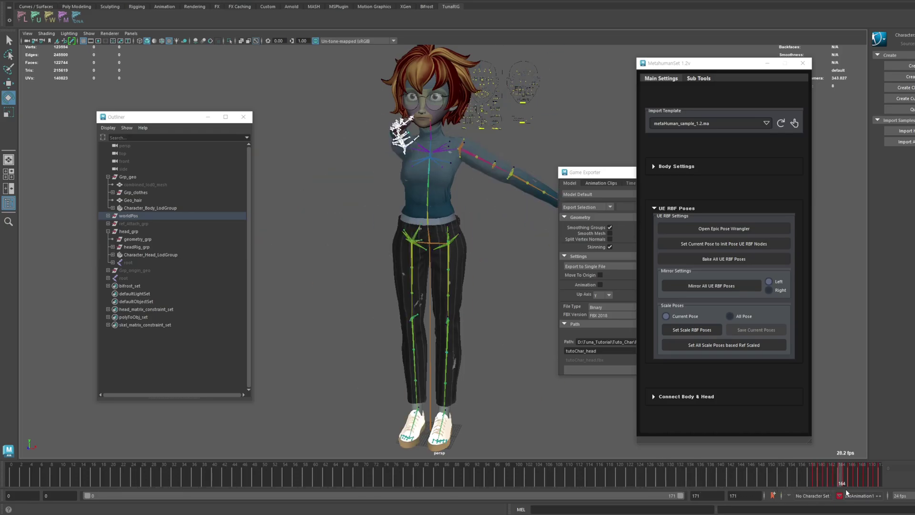
- Open the Epic Pose Wrangler to view the RBF solvers, and close it
left_click(724, 228)
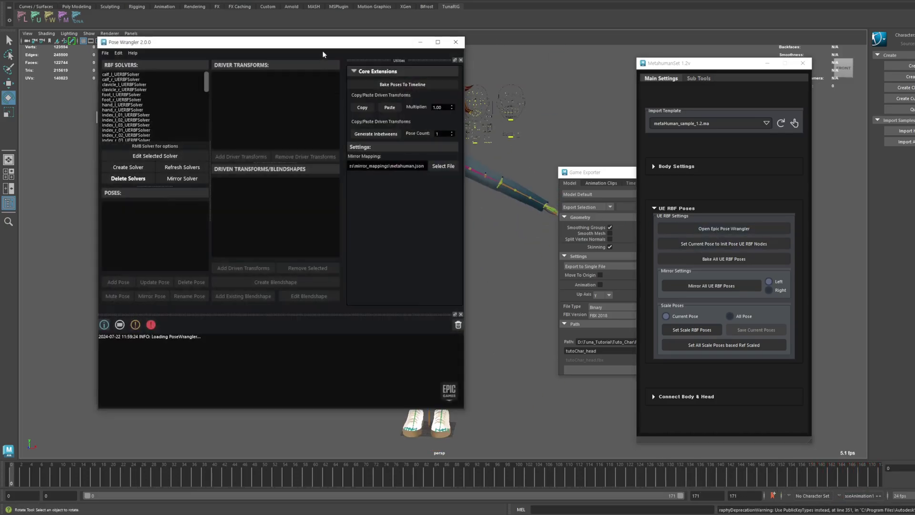
left_click_drag(322, 44, 738, 65)
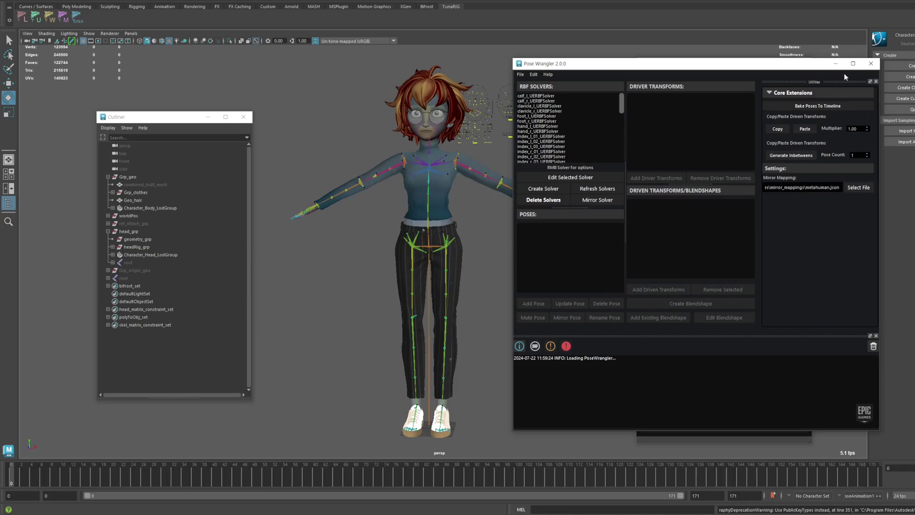
left_click(870, 64)
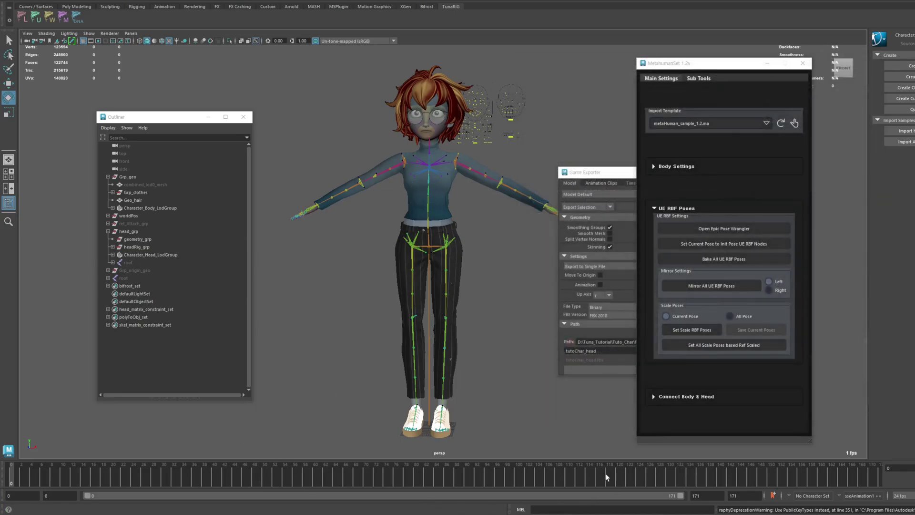
- Scrub through the baked poses on the timeline, with the body's root skeleton isolated for a closer check
left_click_drag(79, 480, 761, 482)
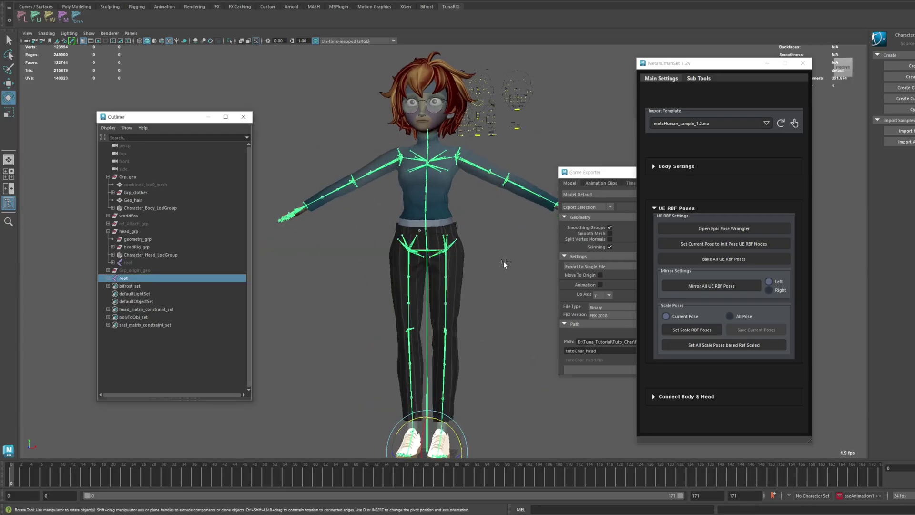
key("ctrl+1")
left_click_drag(55, 479, 870, 499)
key("alt+shift+v")
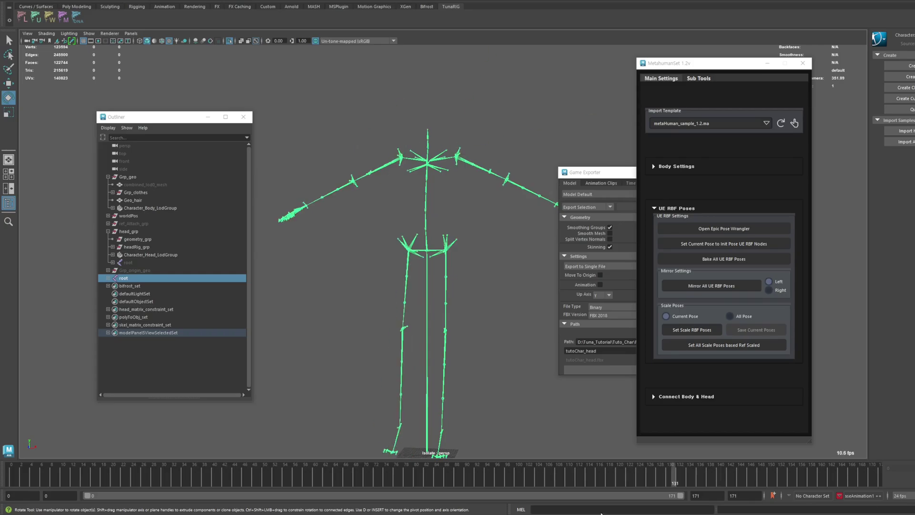
key("ctrl+1")
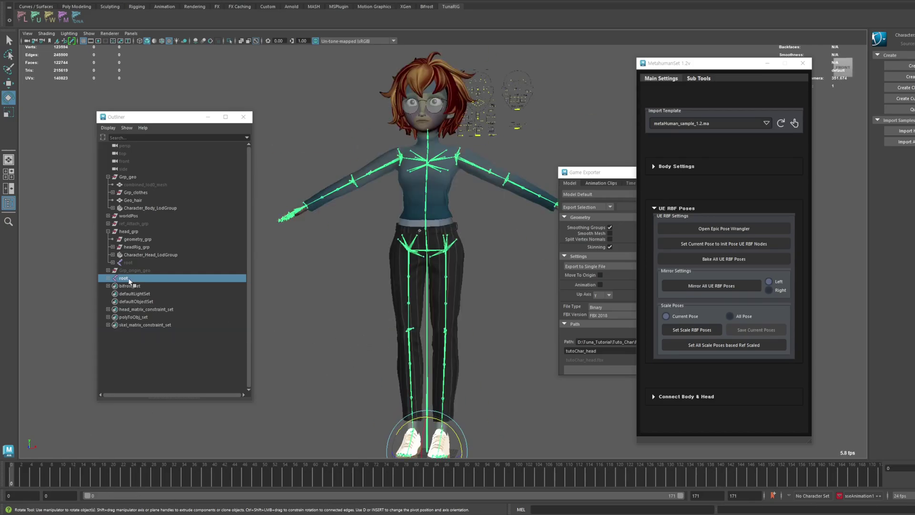
- Select the full joint hierarchy under the body's root and bring the Game Exporter window to the front
middle_click_drag(370, 313, 385, 305, "alt")
left_click_drag(398, 298, 387, 303, "alt")
middle_click_drag(388, 302, 397, 293, "alt")
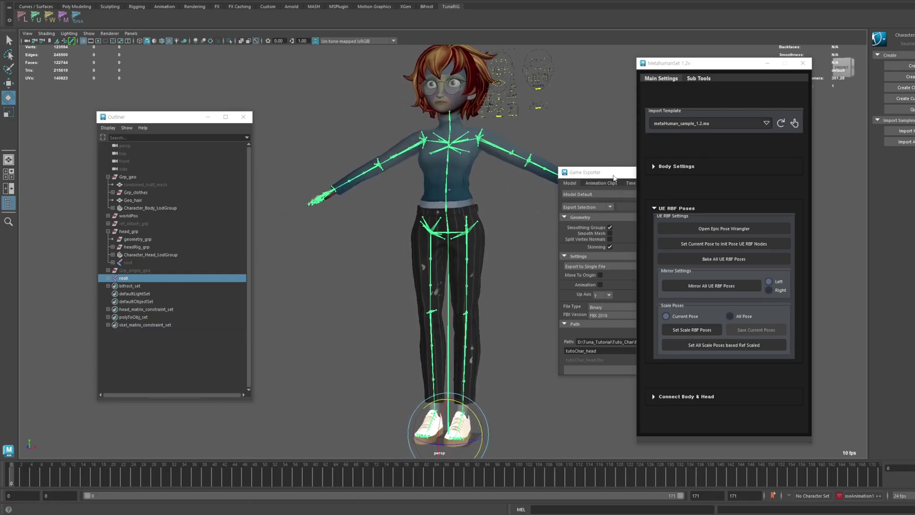
left_click_drag(614, 177, 605, 176)
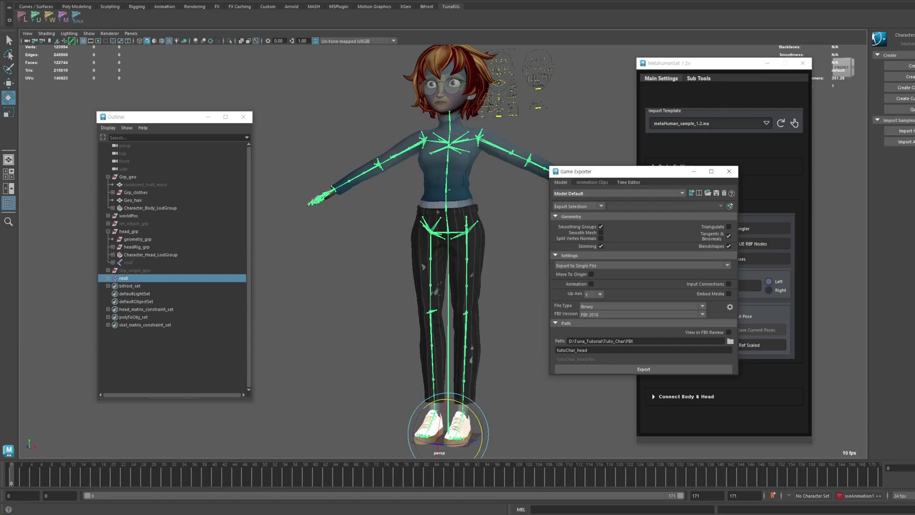
left_click(64, 1)
left_click(84, 24)
left_click_drag(457, 318, 452, 320, "alt")
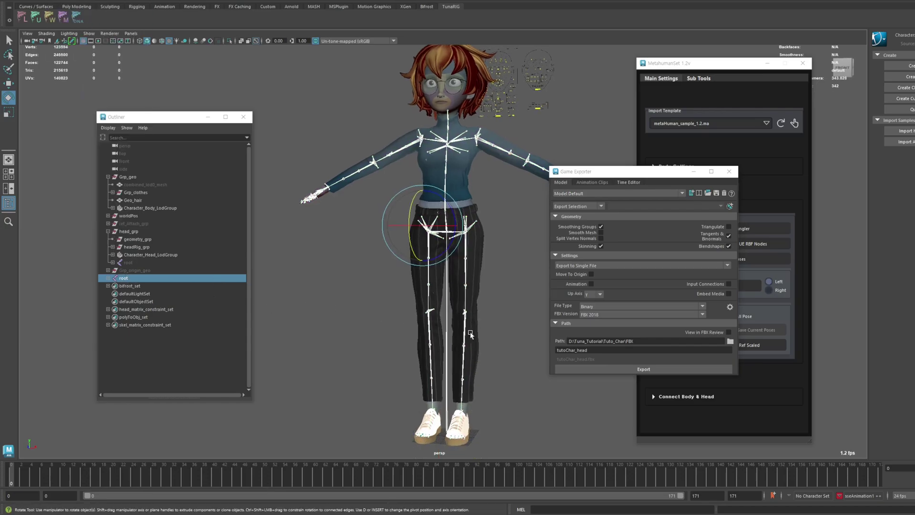
- Set the export file name to tutoChar_pose and enable Animation in the Game Exporter
left_click(612, 350)
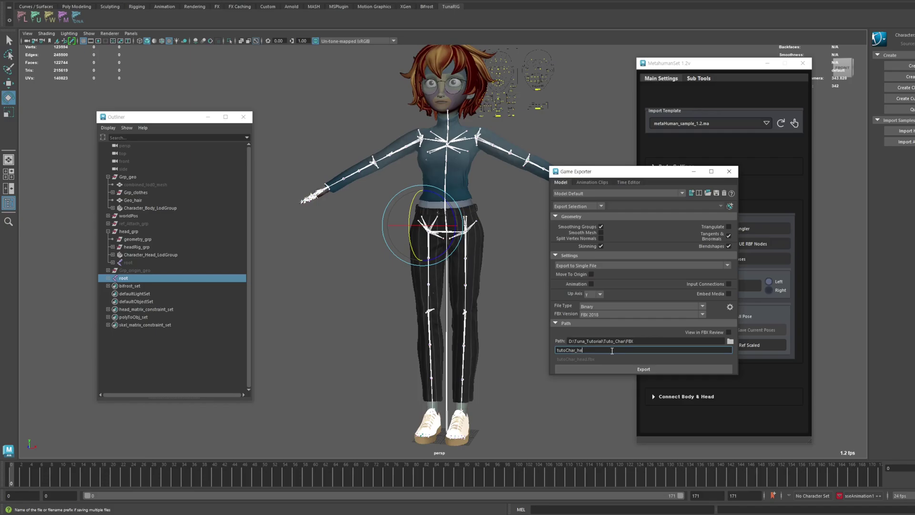
key("Return")
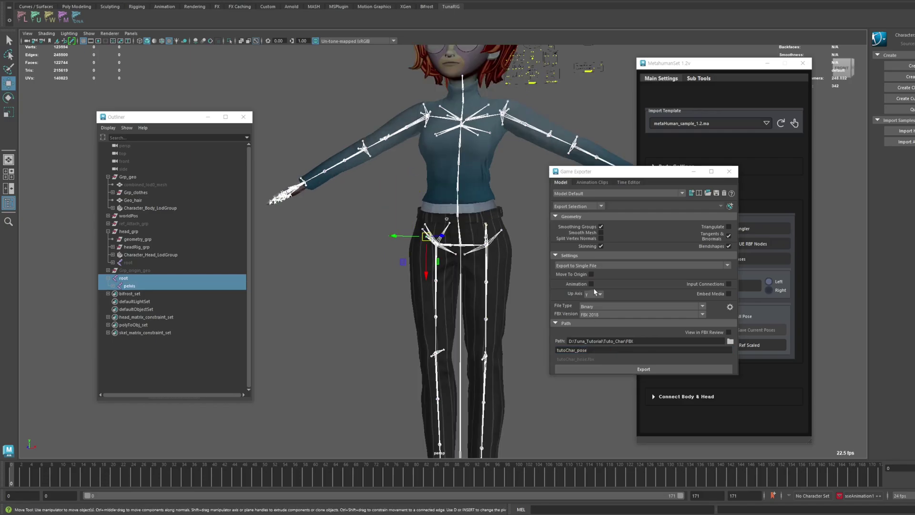
left_click(590, 284)
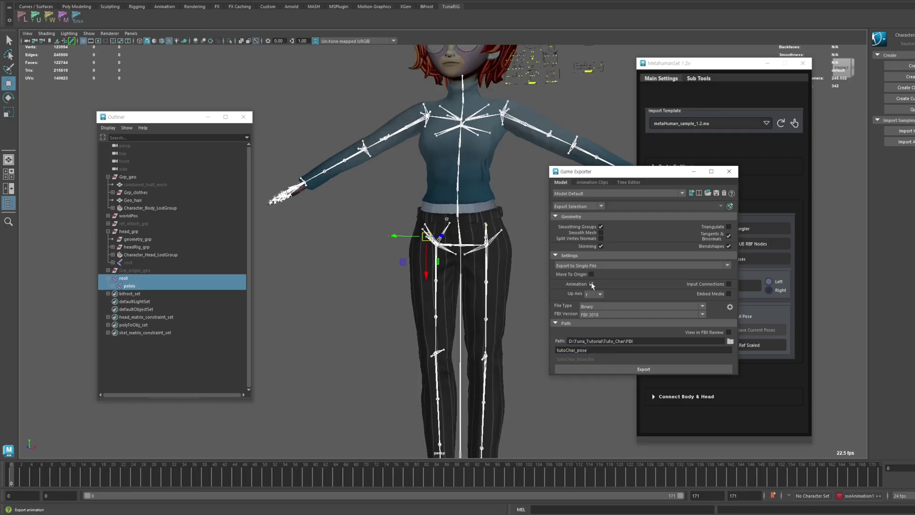
- Allow editing of the model's advanced export settings, enable Bake Animation, and check the bake range and deformed model options
left_click(730, 308)
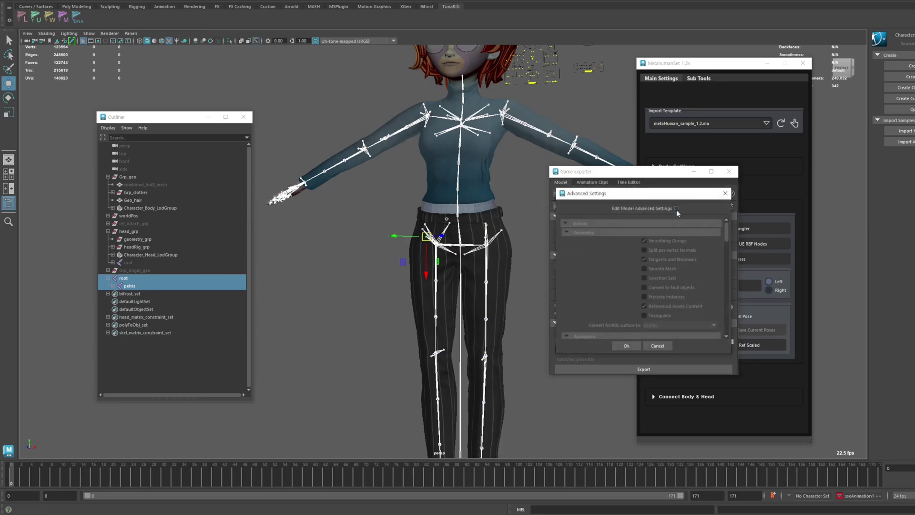
scroll(596, 261, "down", 3)
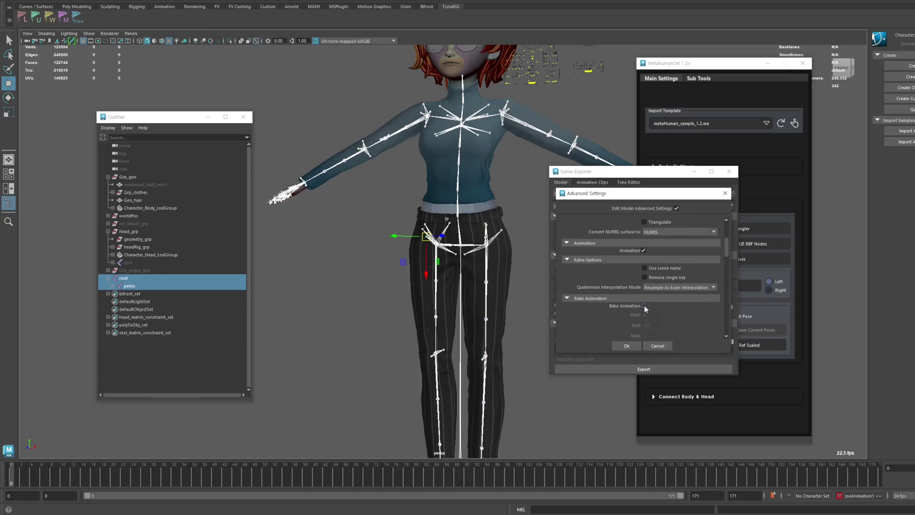
left_click(644, 306)
scroll(629, 285, "down", 5)
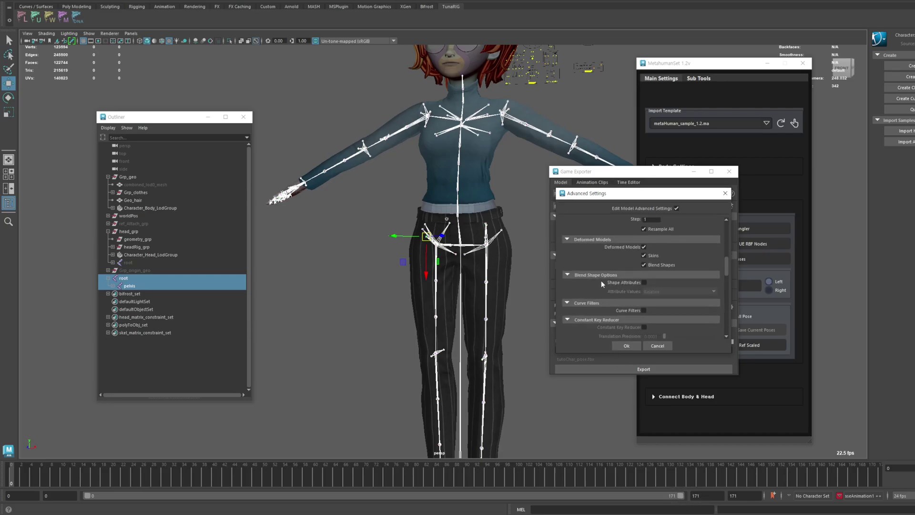
left_click(627, 346)
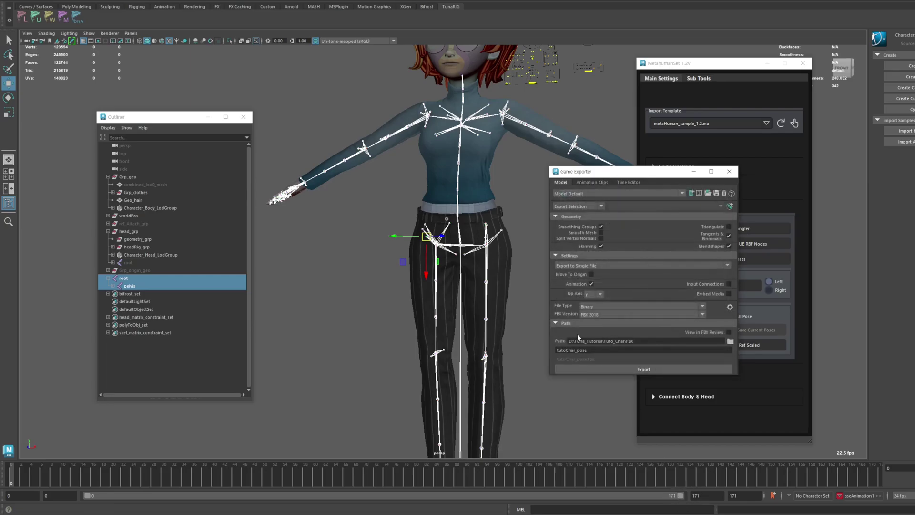
left_click(730, 308)
scroll(615, 296, "down", 3)
scroll(600, 291, "down", 5)
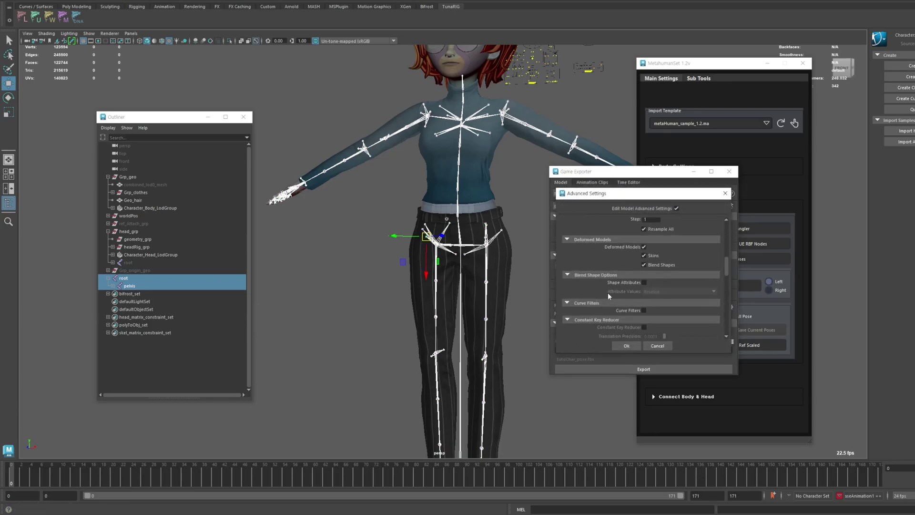
scroll(614, 299, "up", 6)
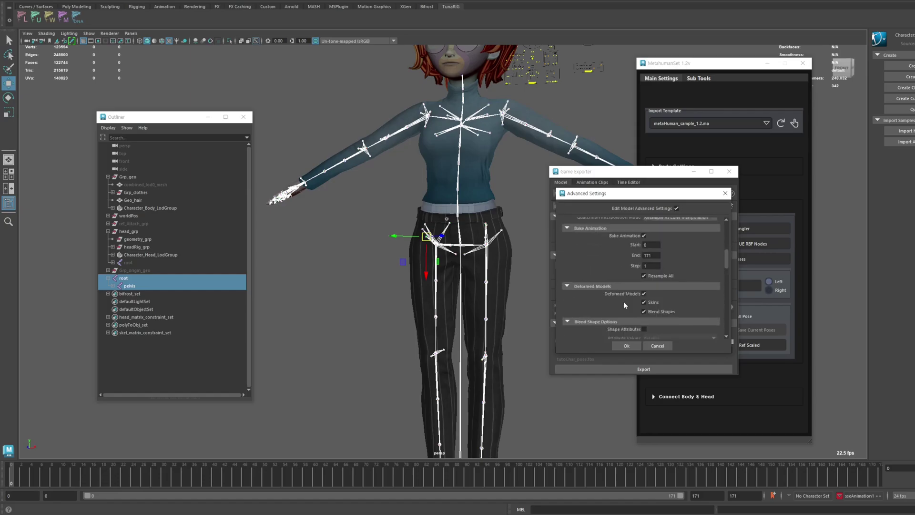
left_click(626, 345)
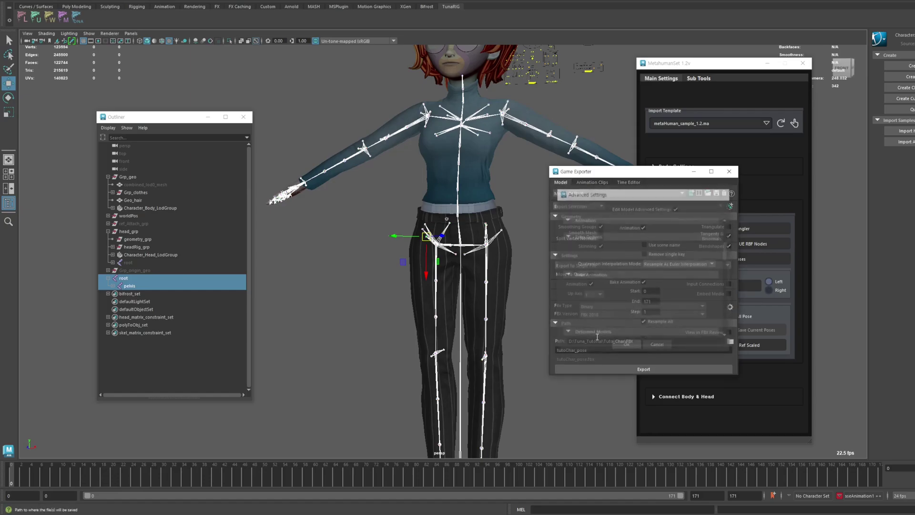
- Export the selected skeleton with its baked poses as the tutoChar_pose FBX file
left_click_drag(623, 176, 640, 161)
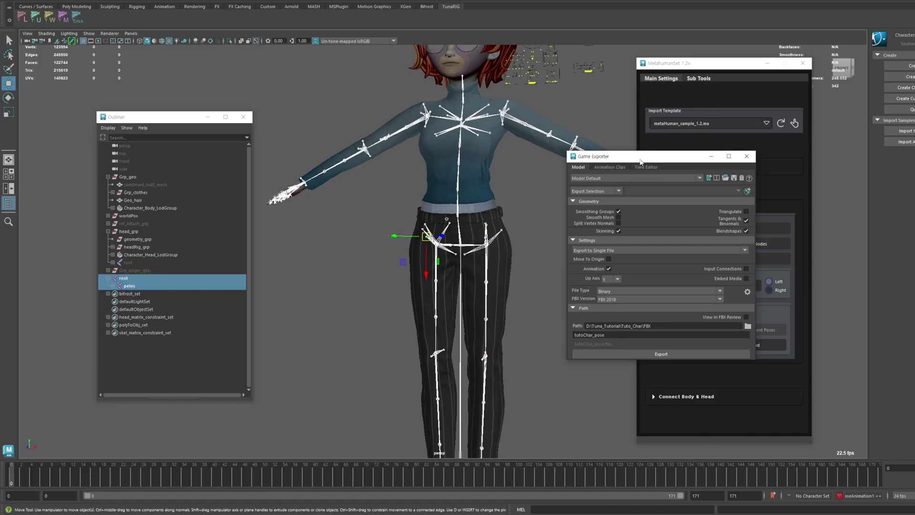
left_click(603, 354)
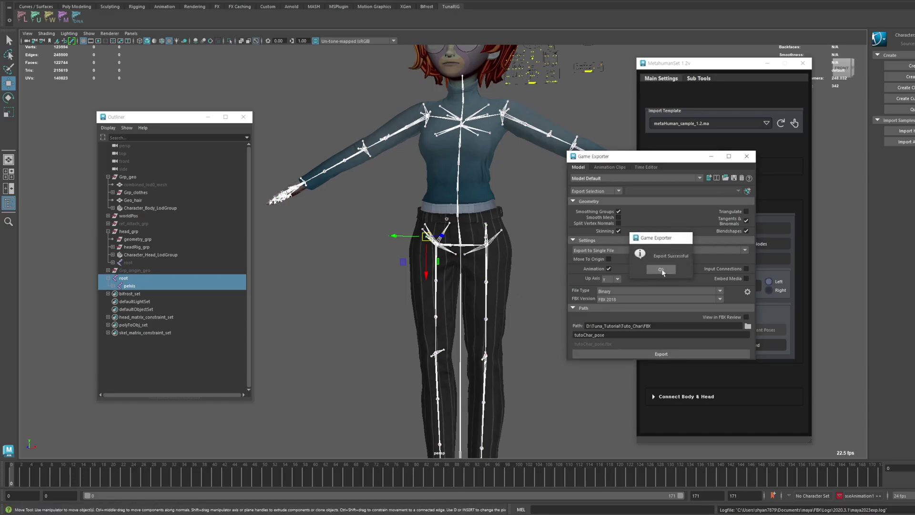
left_click(660, 269)
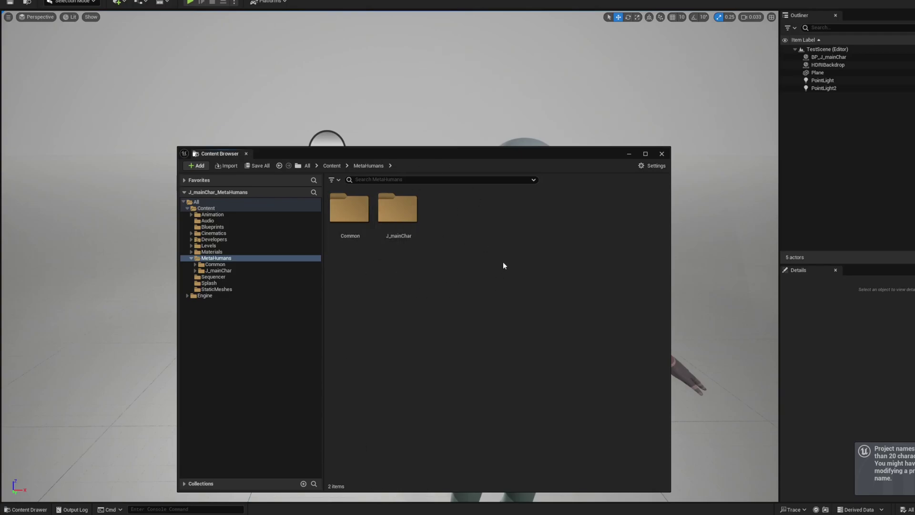
- Switch to Unreal Engine, create a folder named tutoChar inside the MetaHumans content folder and open it
right_click(503, 263)
left_click(562, 252)
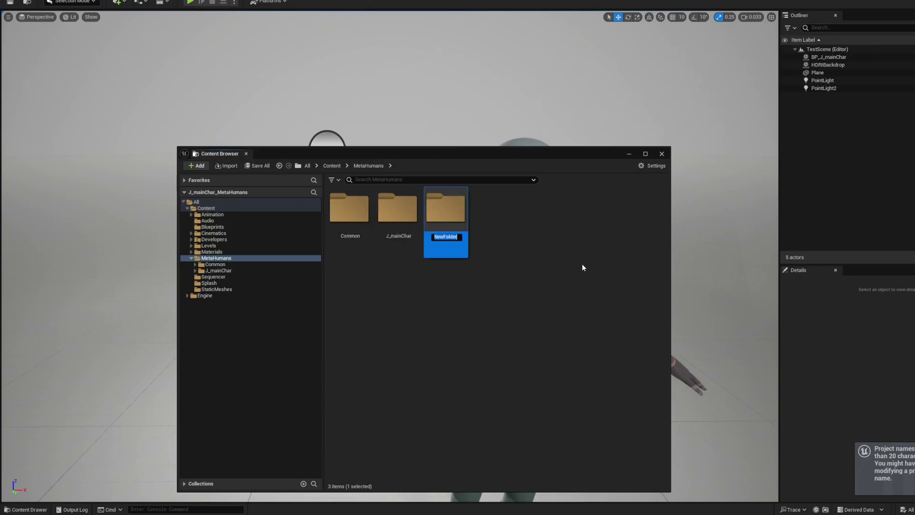
type("tutoChar")
key("Return")
key("Return")
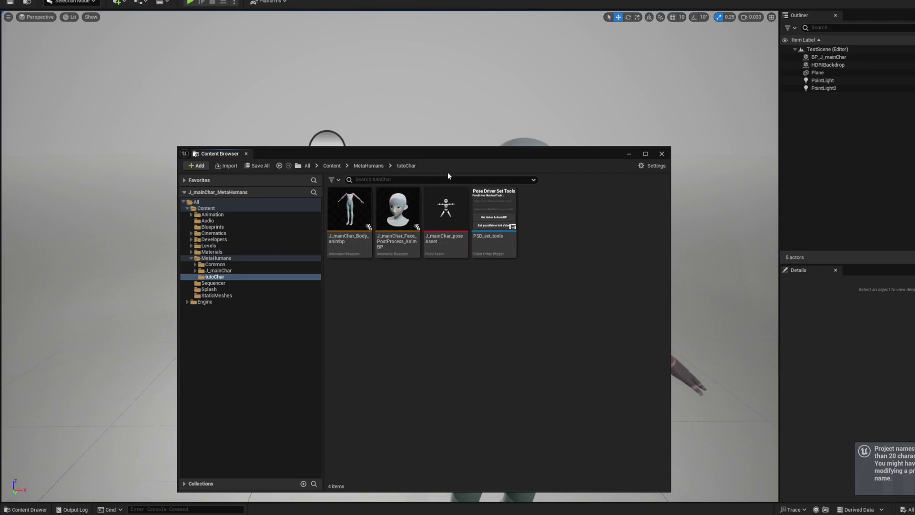
left_click_drag(479, 156, 511, 160)
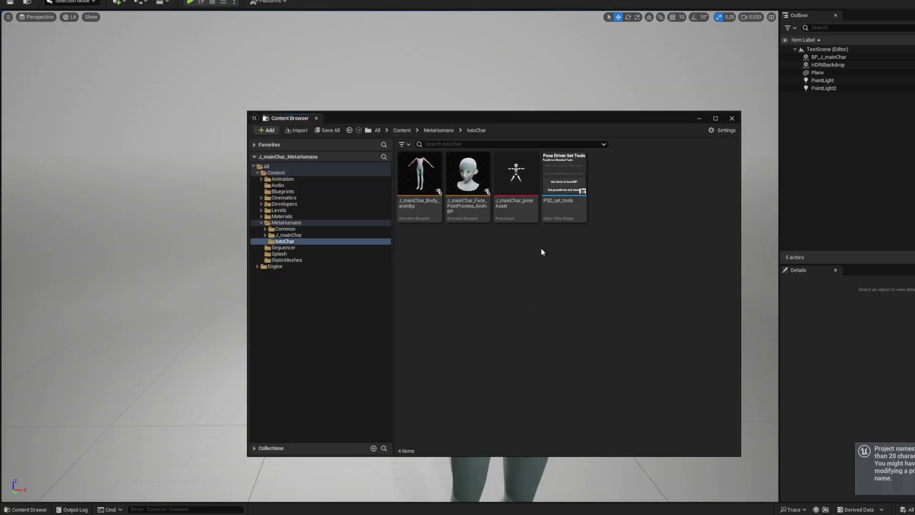
- Start importing the tutoChar_body FBX into the tutoChar folder, assigning metahuman_base_skel as its skeleton
right_click(541, 247)
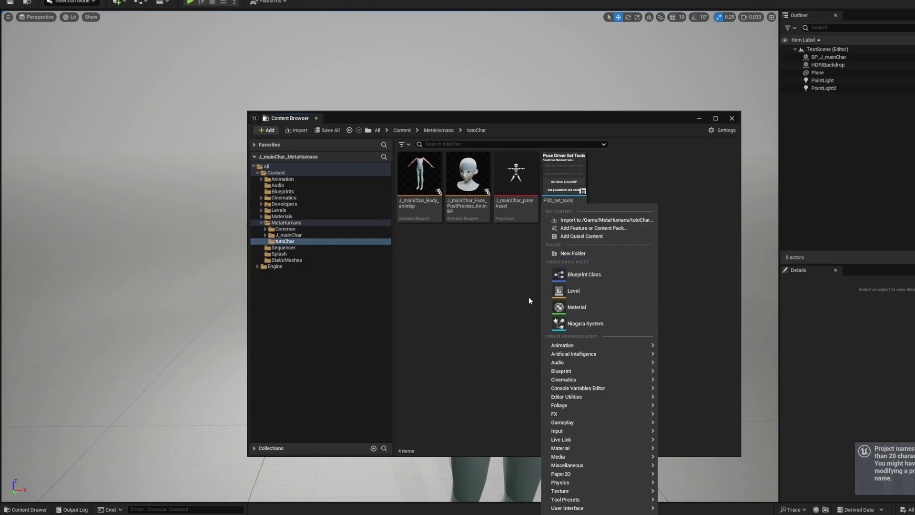
left_click(593, 220)
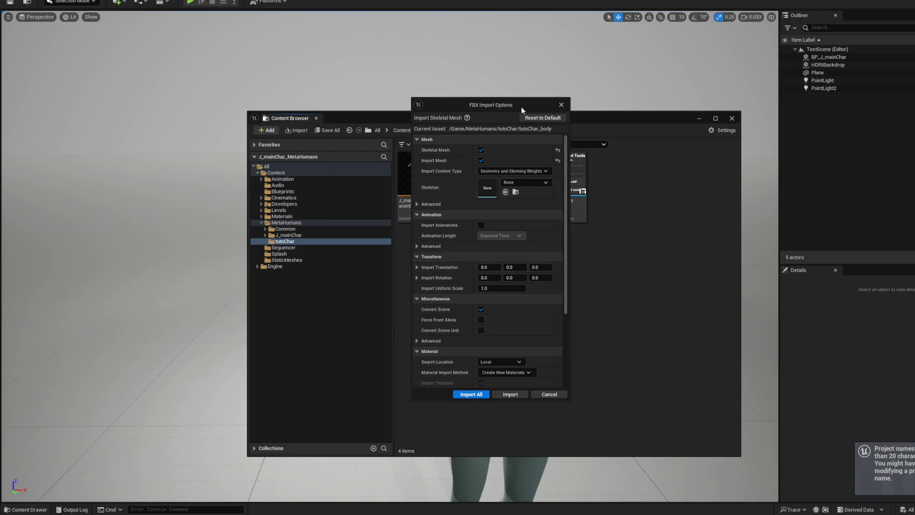
left_click_drag(521, 107, 614, 89)
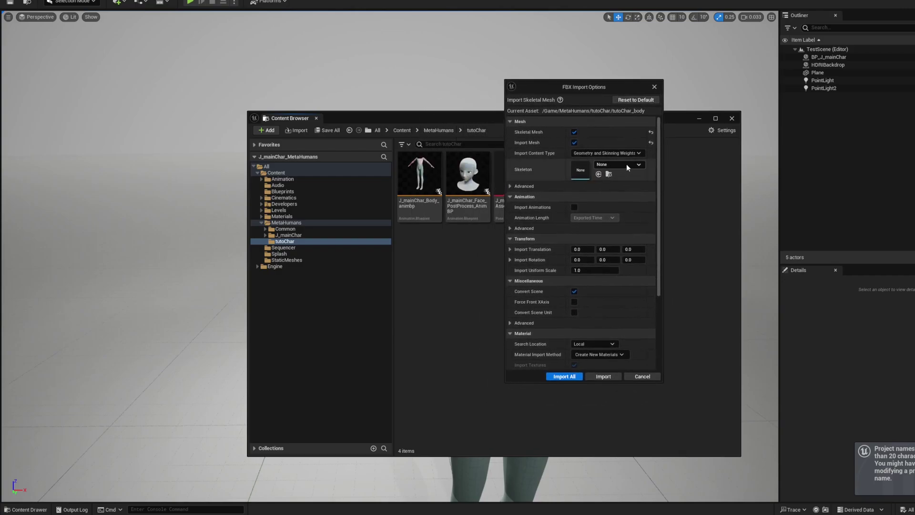
left_click(626, 164)
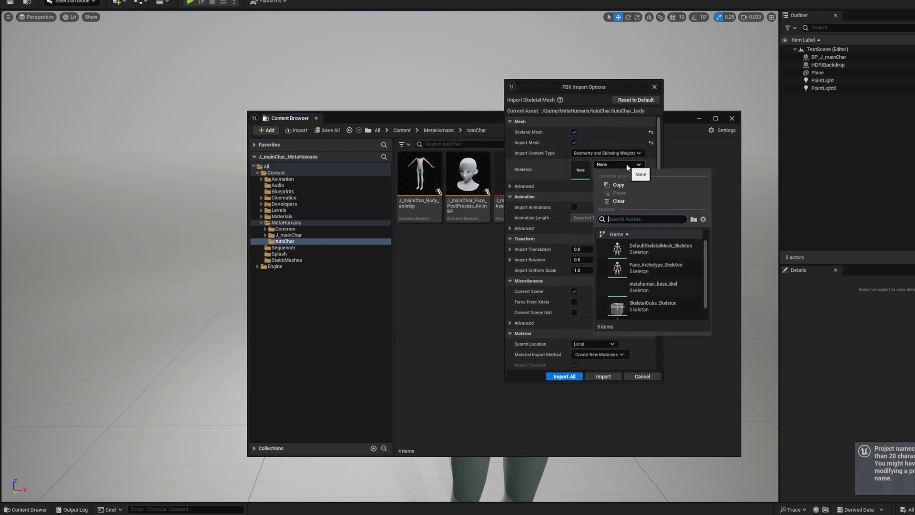
left_click(654, 287)
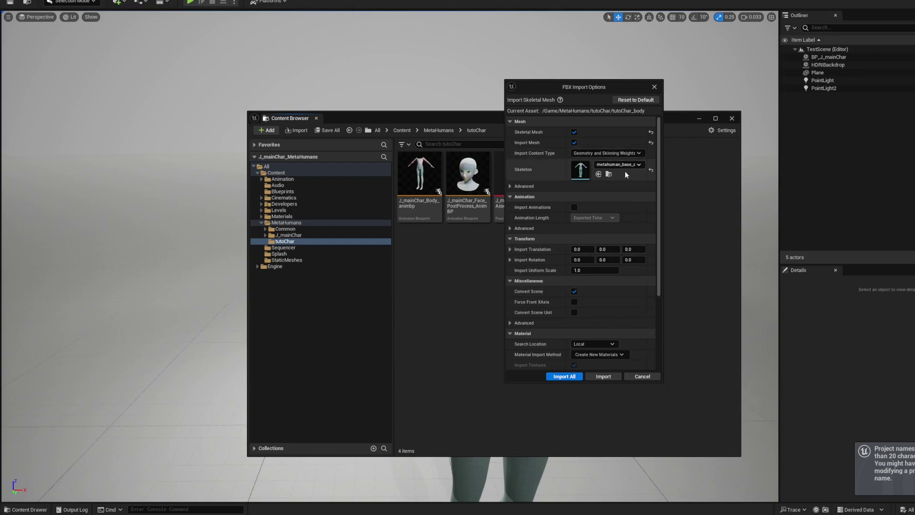
- Set the material Search Location to Do Not Search and the Material Import Method to Do Not Create Material
scroll(652, 210, "down", 2)
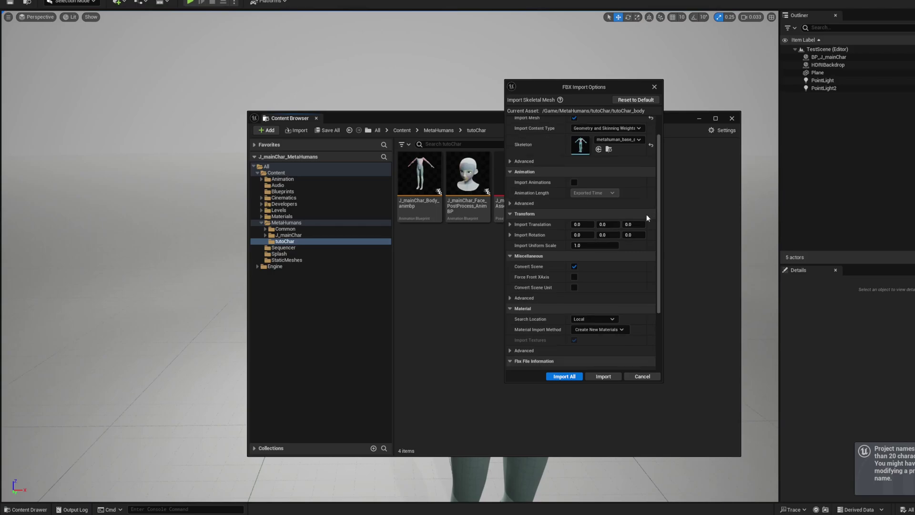
scroll(647, 218, "down", 5)
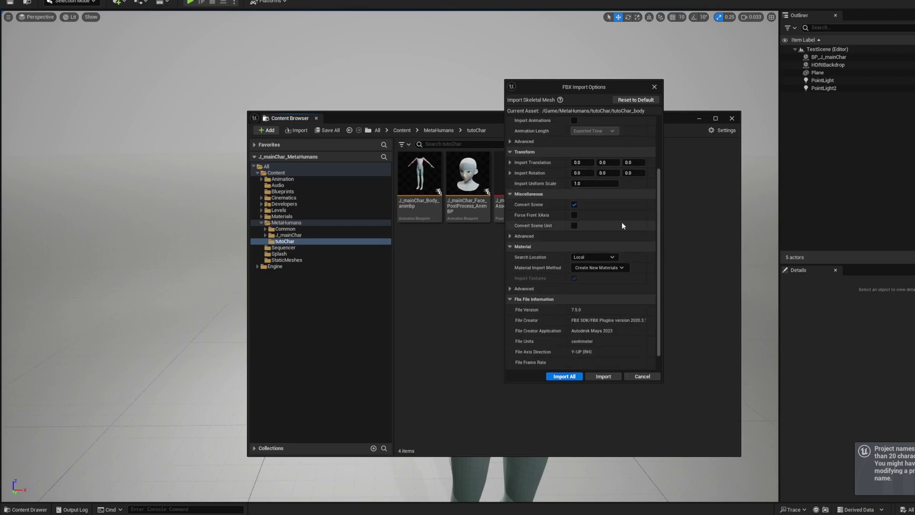
scroll(629, 226, "down", 2)
left_click(596, 239)
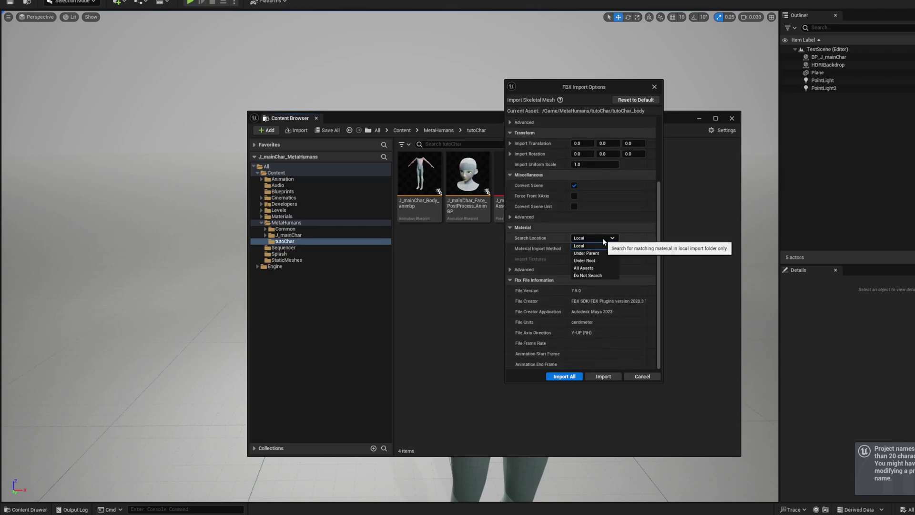
left_click(603, 239)
left_click_drag(622, 91, 708, 94)
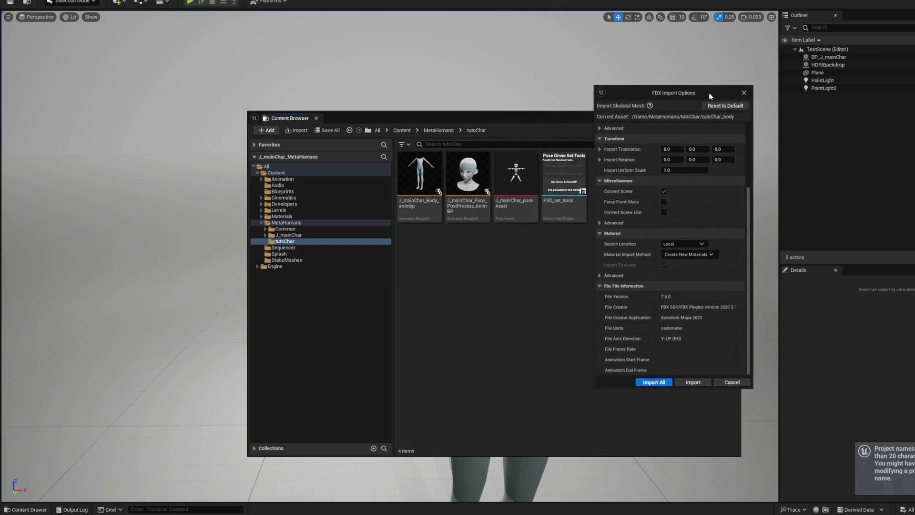
left_click(684, 243)
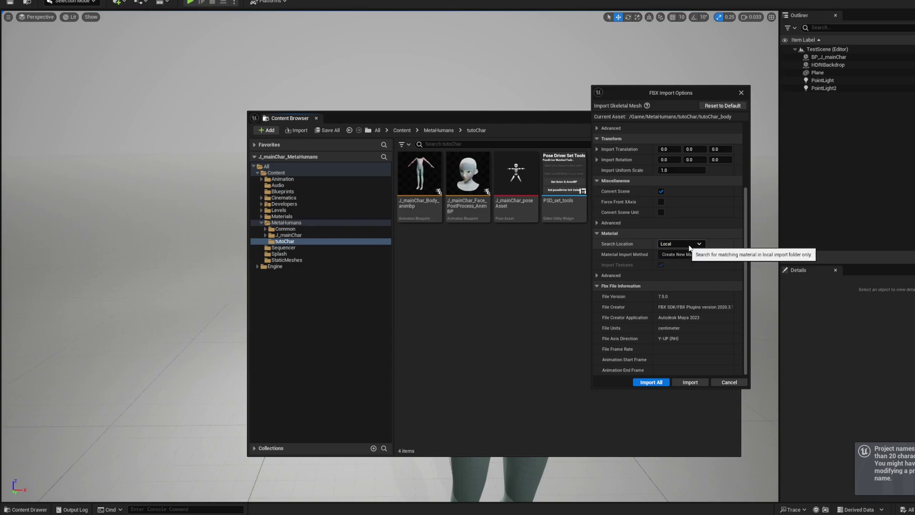
left_click(681, 282)
left_click(687, 255)
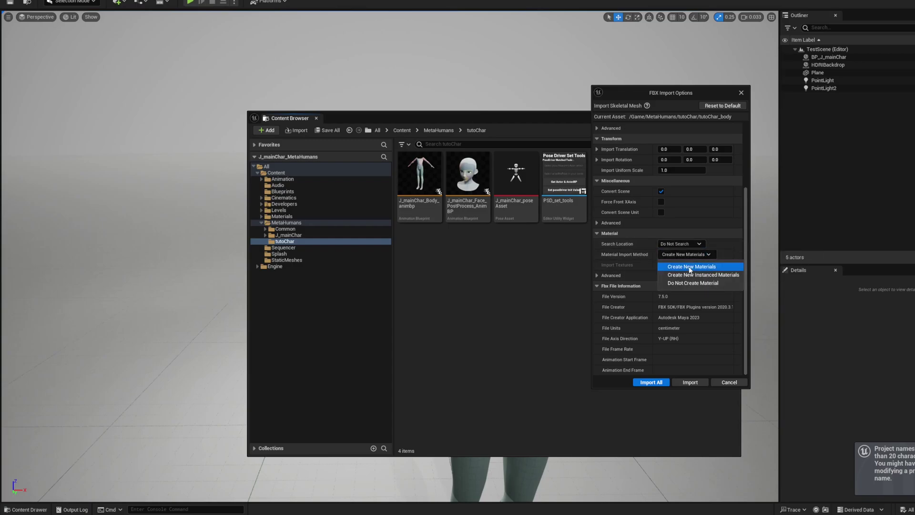
left_click(699, 281)
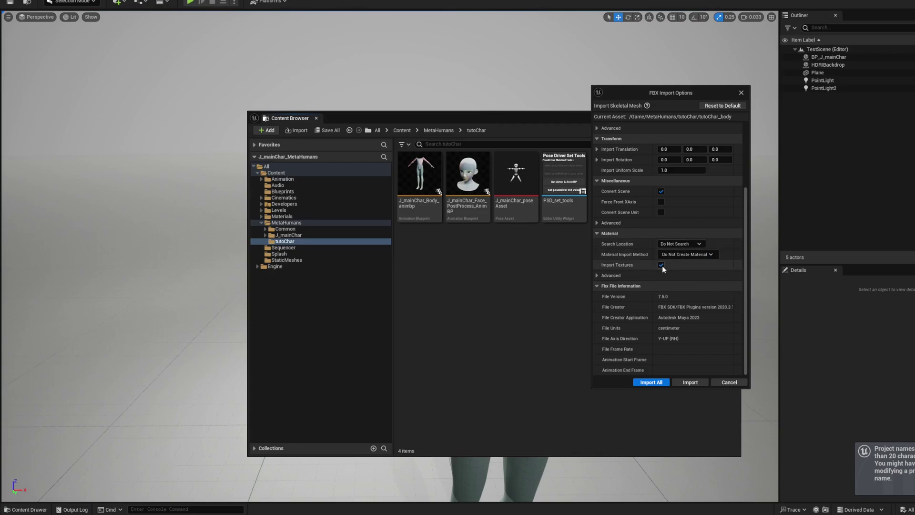
- Set Normal Import Method to Import Normals and Tangents, enable Import Mesh LODs, and import the body mesh
scroll(661, 263, "up", 10)
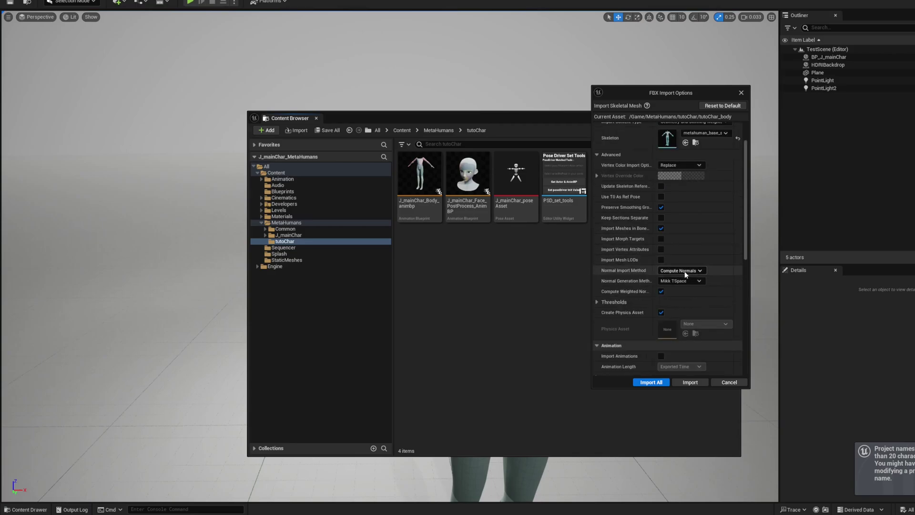
left_click(680, 270)
left_click(693, 293)
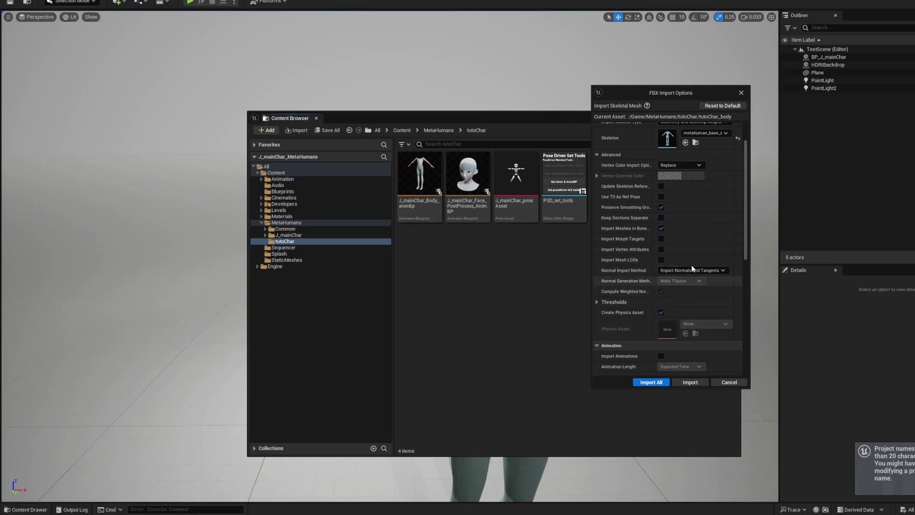
left_click(662, 259)
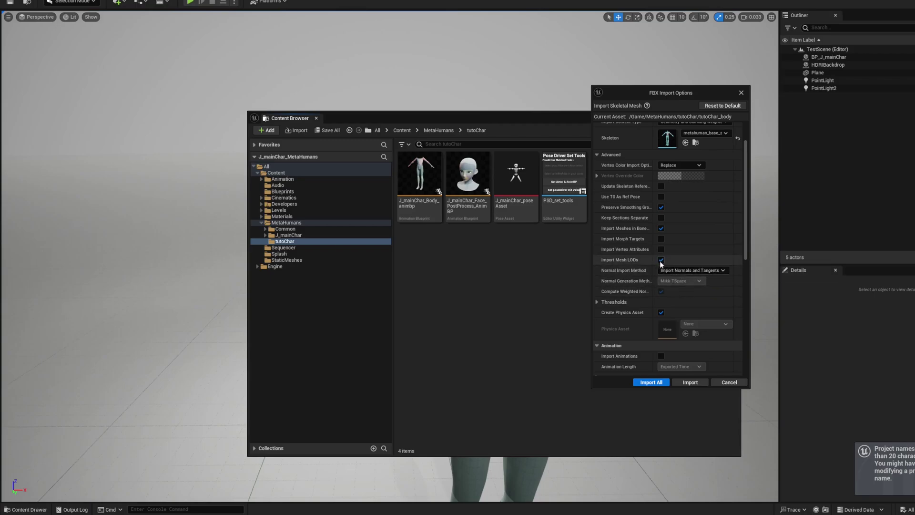
scroll(724, 252, "down", 2)
scroll(730, 251, "down", 1)
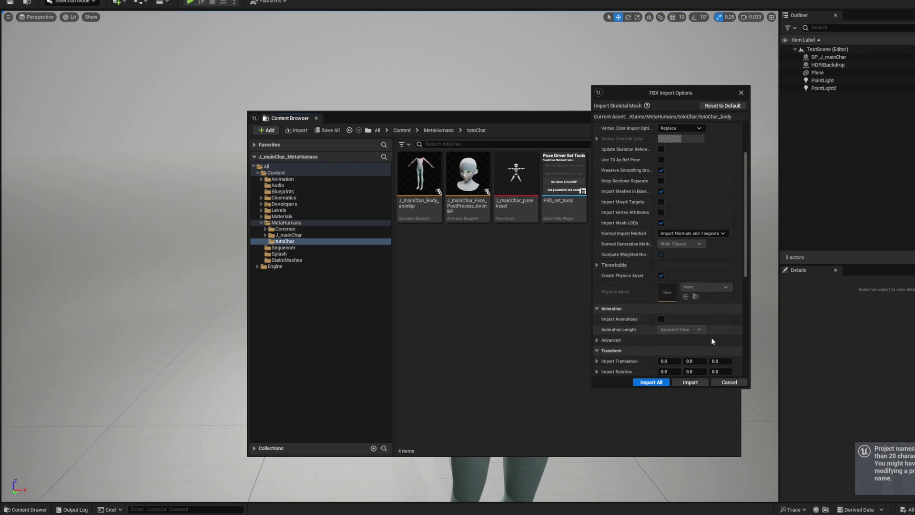
left_click(694, 384)
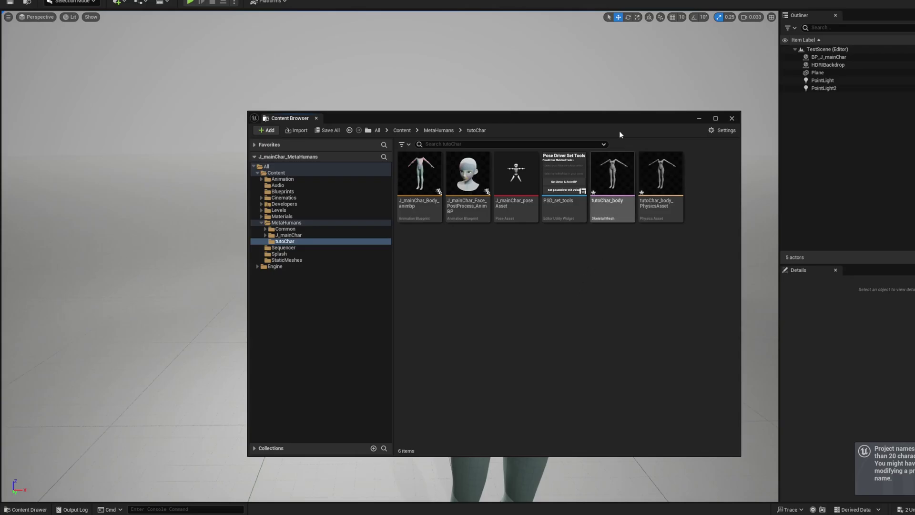
- Open the imported tutoChar_body skeletal mesh and the J_mainChar skeletal mesh from the J_mainChar Body folder
left_click_drag(616, 118, 573, 122)
double_click(571, 191)
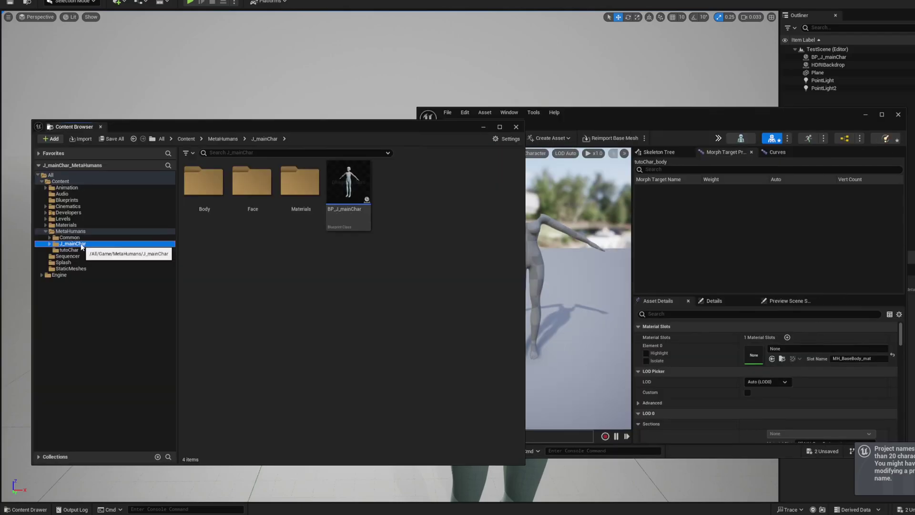
double_click(215, 197)
double_click(252, 188)
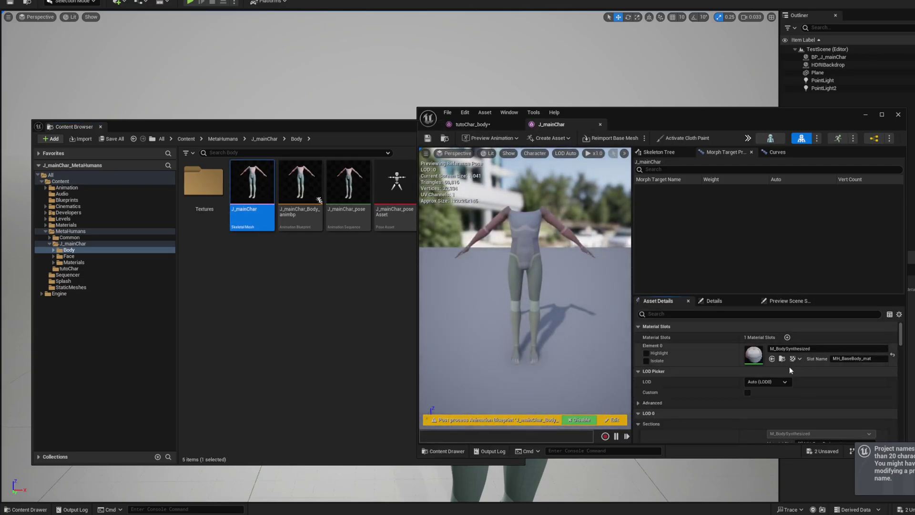
- Locate the J_mainChar body's M_BodySynthesized material and assign it to the MH_BaseBody_mat slot of tutoChar_body
left_click(783, 360)
left_click_drag(631, 113, 650, 111)
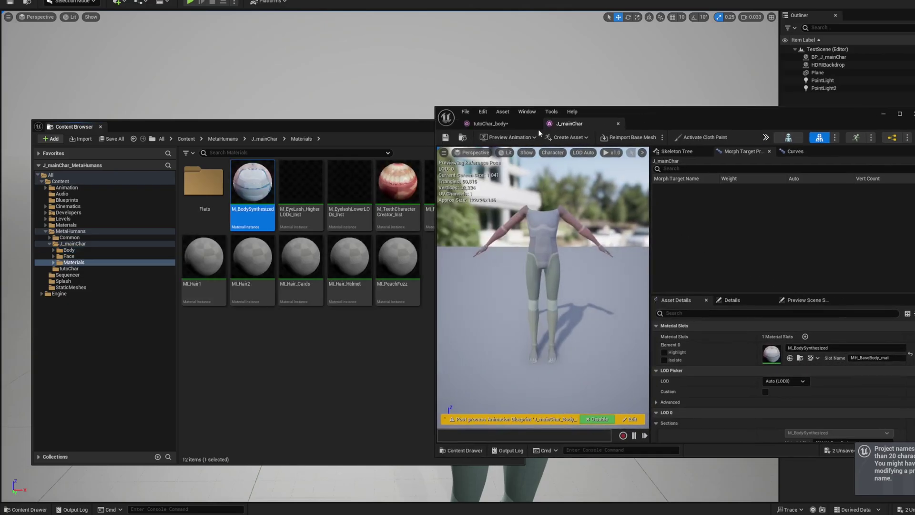
left_click(491, 124)
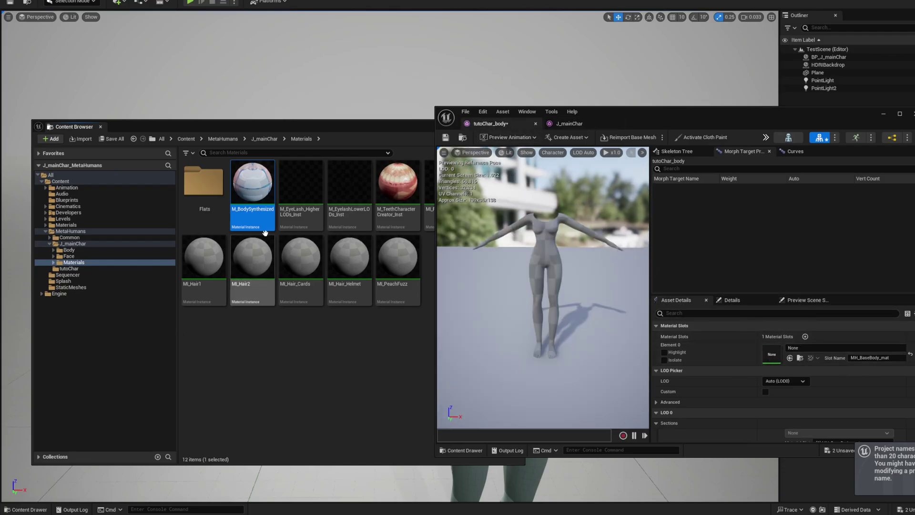
left_click_drag(253, 193, 772, 356)
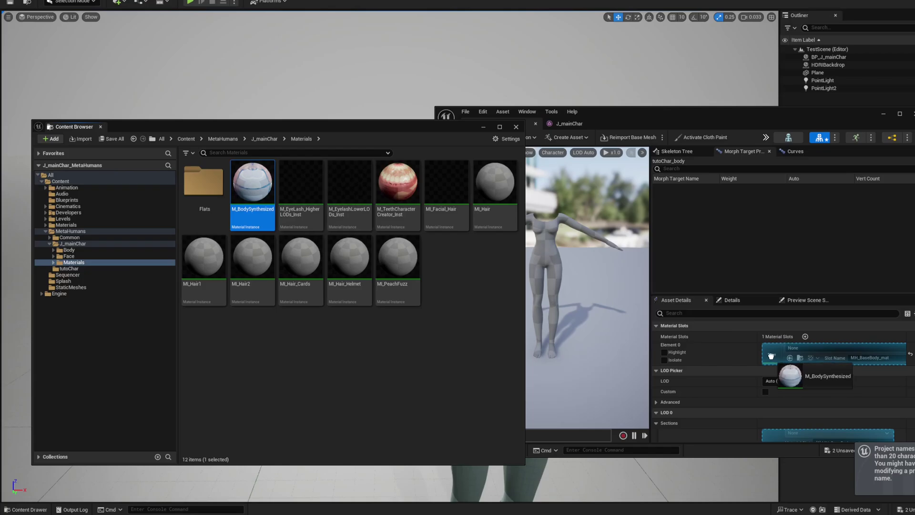
left_click_drag(665, 119, 645, 113)
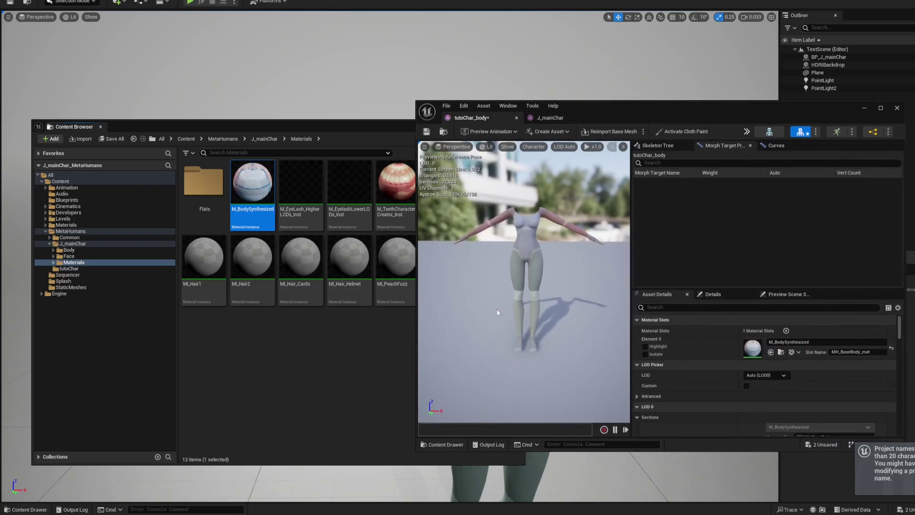
- Examine the tutoChar_body mesh's torso and shoulder in LOD 3, and its hand in LOD 0
double_click(513, 122)
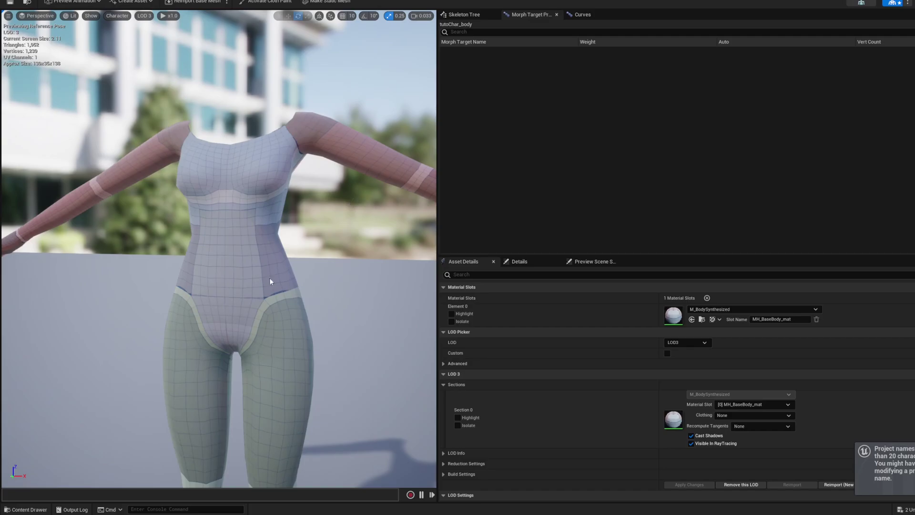
key("w")
right_click_drag(219, 248, 272, 194)
key("d")
left_click(143, 16)
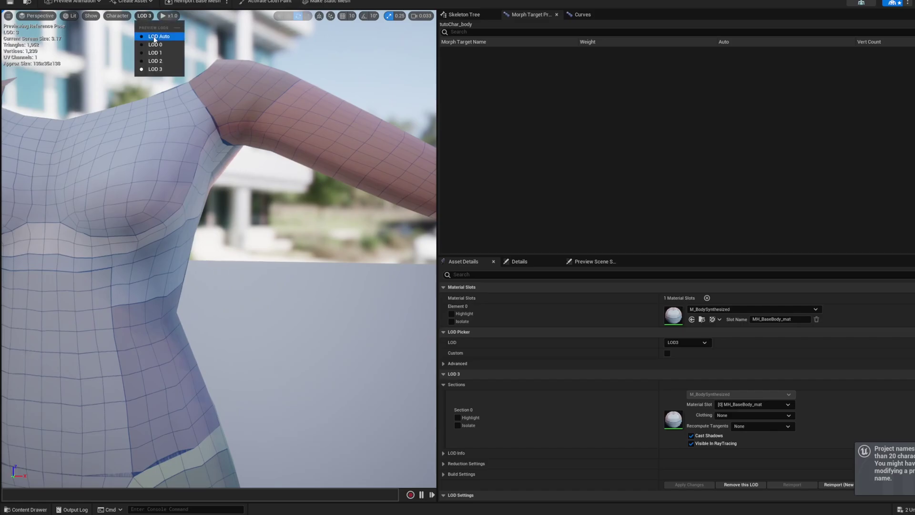
left_click(153, 38)
key("s")
right_click_drag(280, 183, 228, 238)
key("d")
key("w")
key("d")
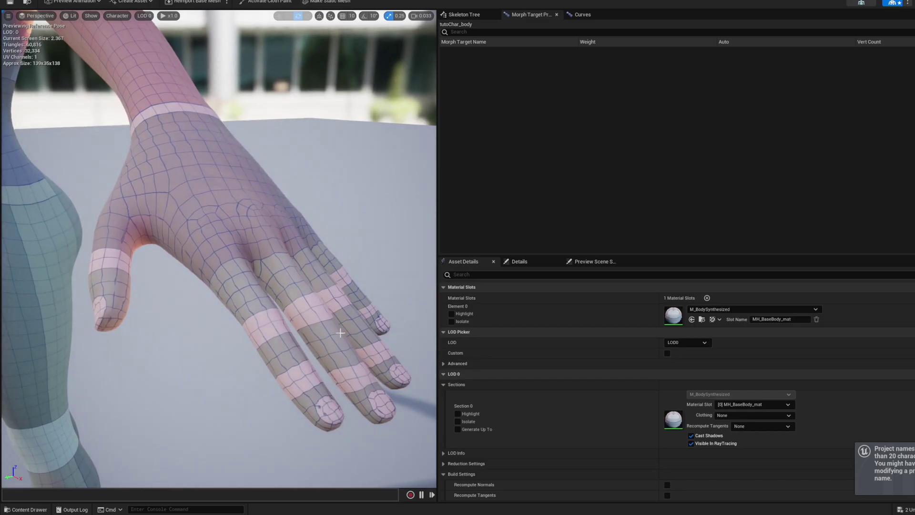
- Enable Use Full Precision UVs and Use High Precision Skin Weights in the body's LOD 0 build settings and apply the changes
scroll(624, 373, "down", 2)
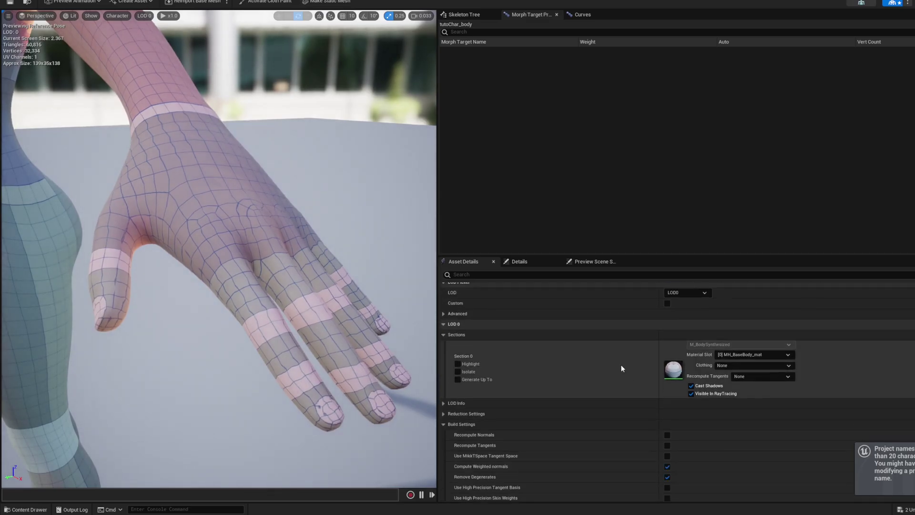
scroll(615, 358, "up", 1)
scroll(613, 353, "down", 2)
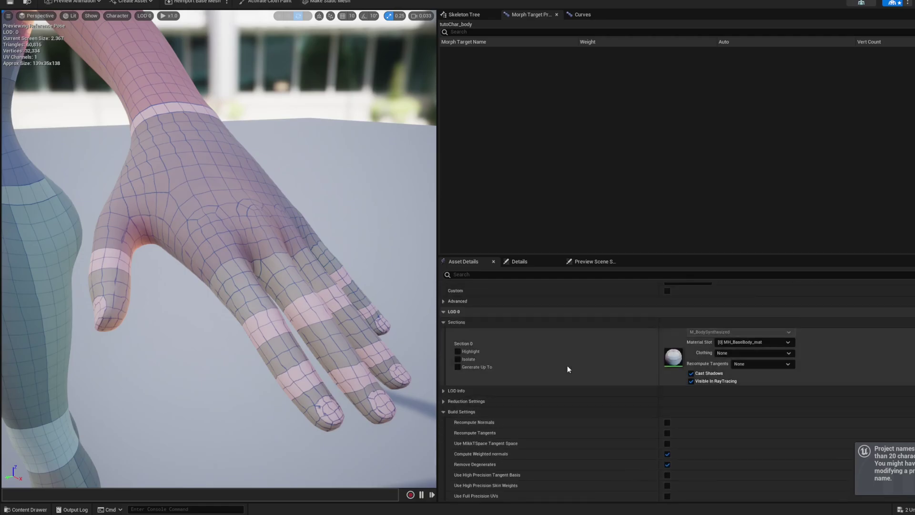
scroll(567, 368, "up", 2)
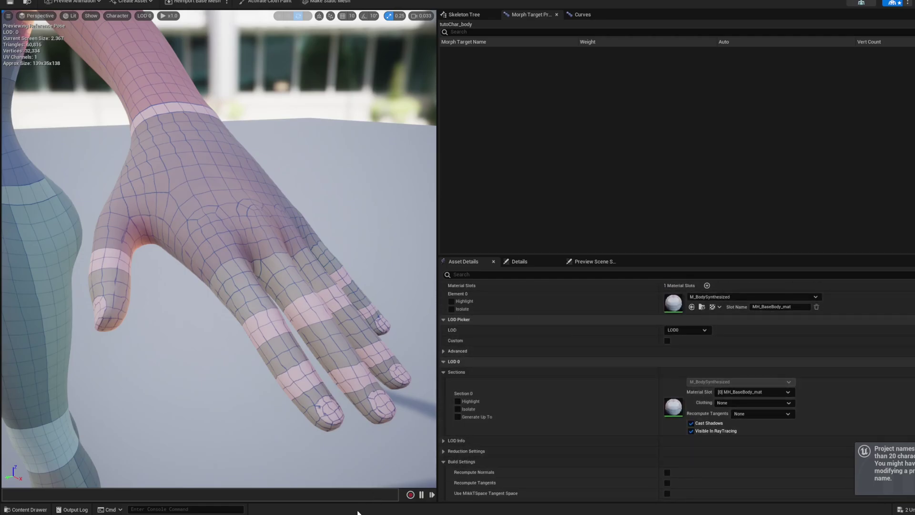
scroll(449, 336, "down", 5)
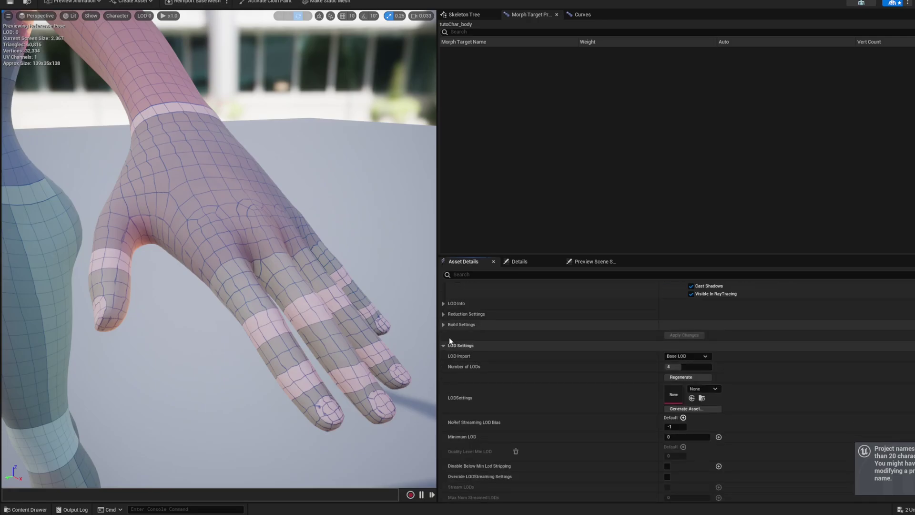
scroll(538, 372, "down", 2)
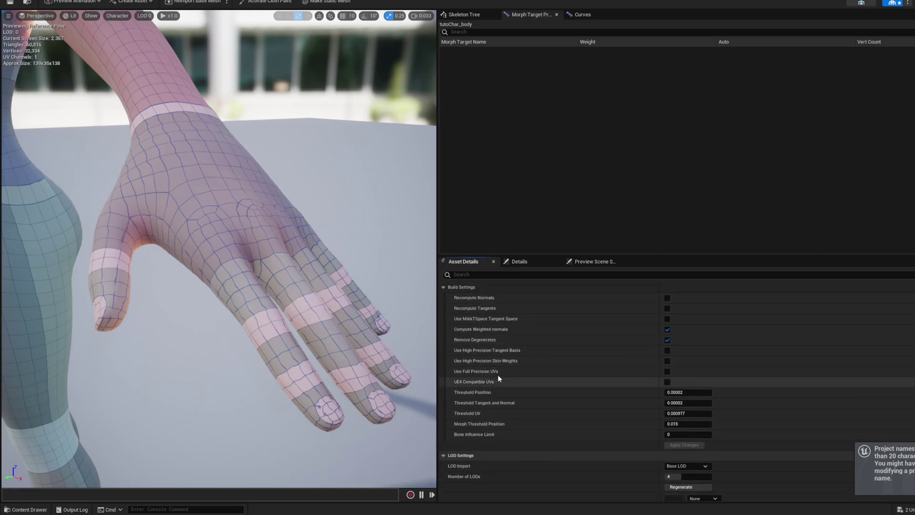
left_click(666, 371)
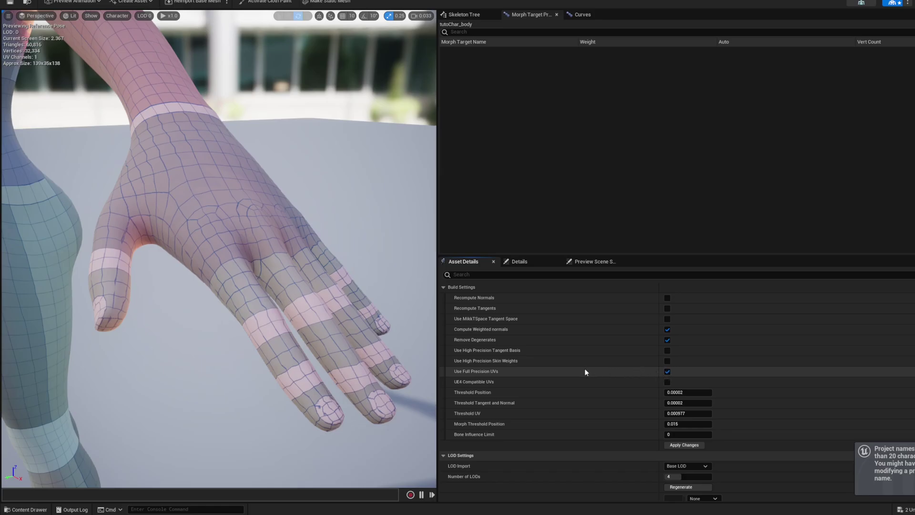
left_click(666, 361)
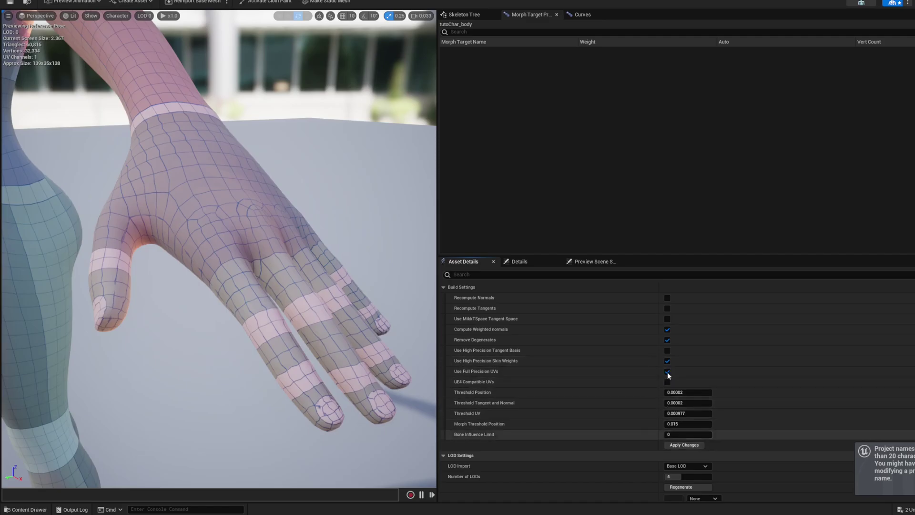
left_click(670, 445)
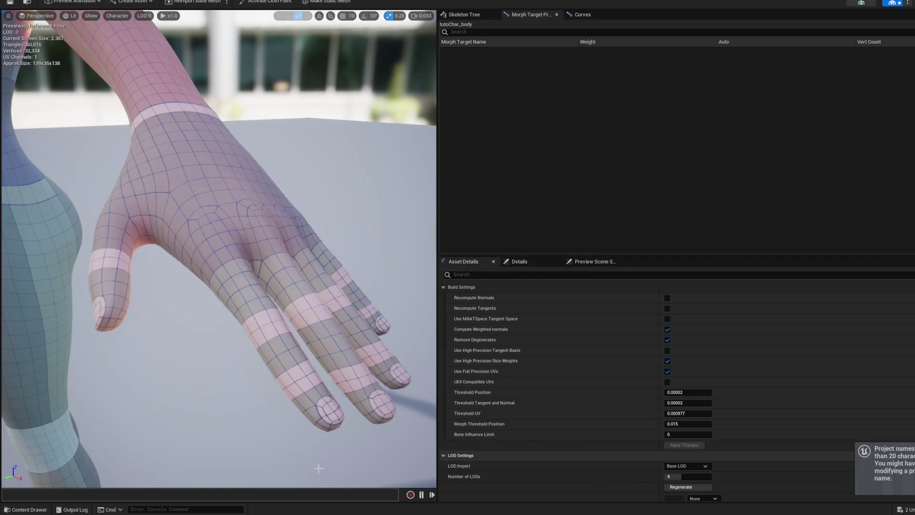
- Preview the body's LOD 1, enable high precision skin weights and full precision UVs in its build settings, and apply the changes
left_click_drag(318, 468, 374, 441, "alt")
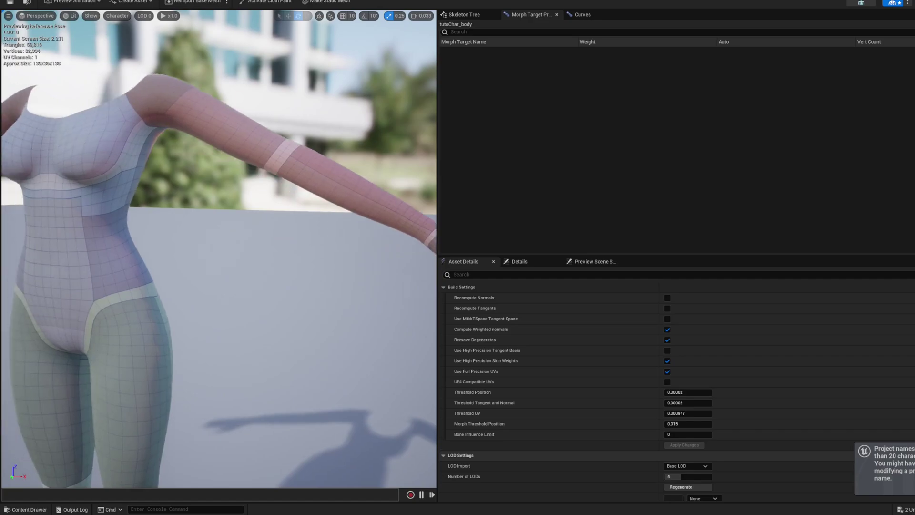
left_click_drag(158, 195, 209, 195, "alt")
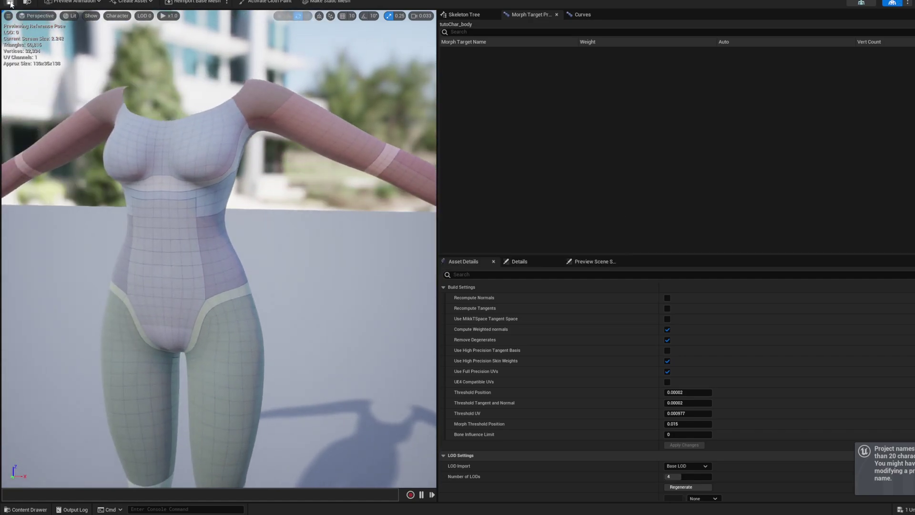
left_click(144, 16)
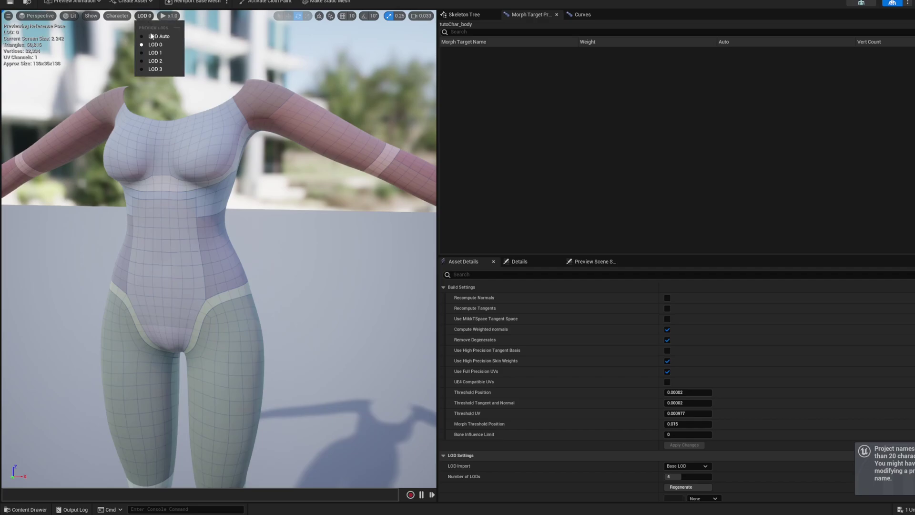
left_click(152, 51)
left_click(667, 396)
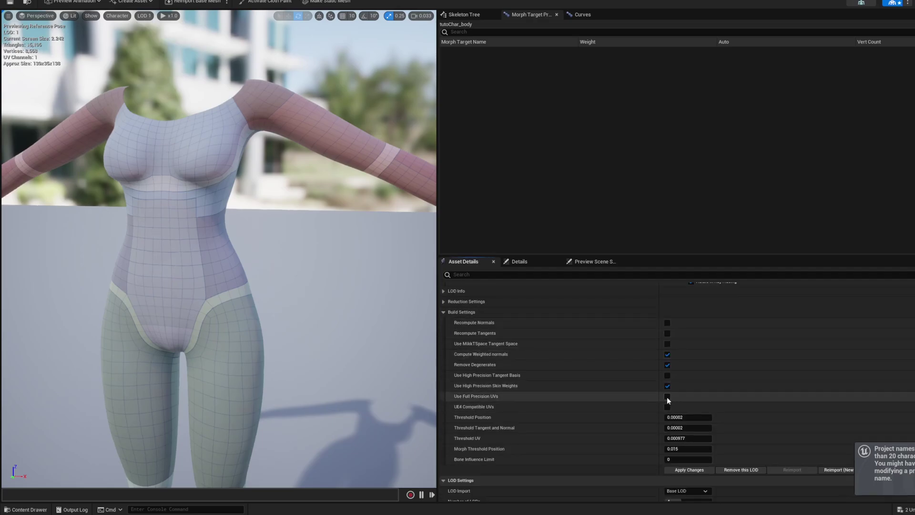
left_click(667, 385)
left_click(689, 470)
left_click(144, 16)
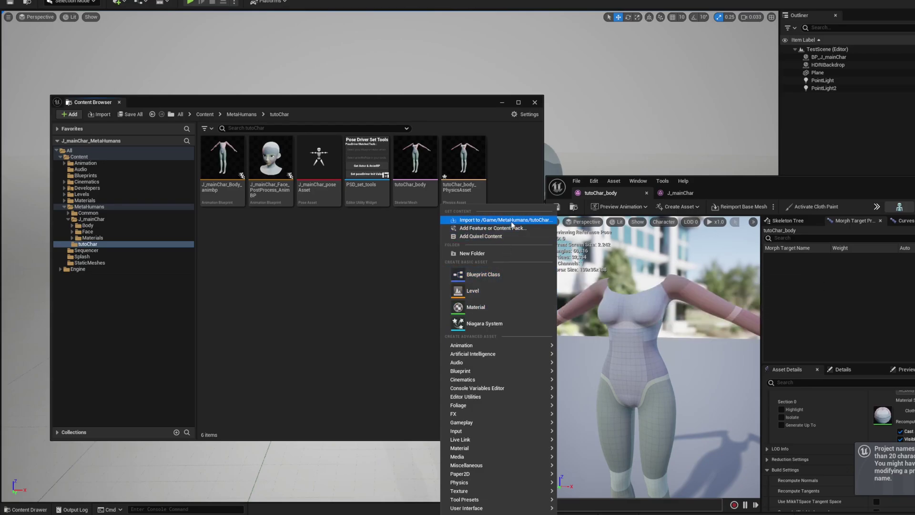
- Start importing the tutoChar_head FBX into the tutoChar folder, assigning Face_Archetype_Skeleton as its skeleton
left_click(436, 241)
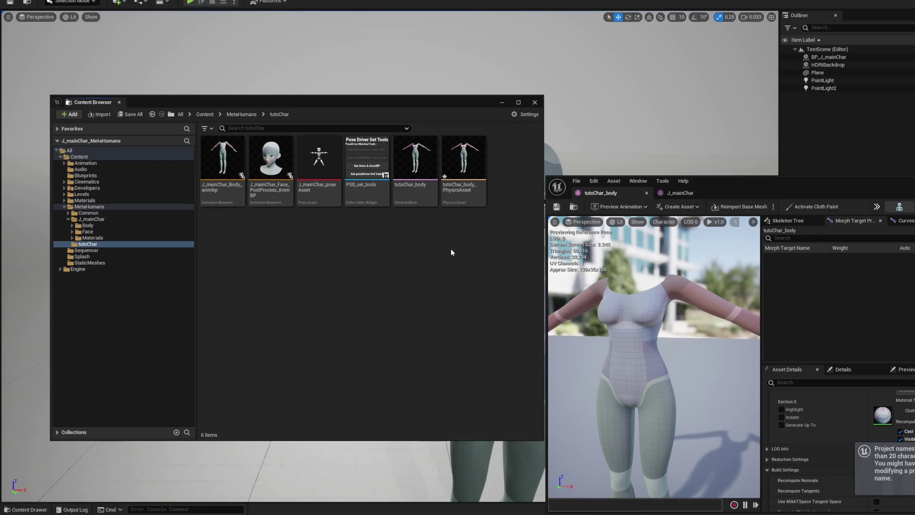
left_click_drag(496, 104, 439, 121)
left_click(466, 198)
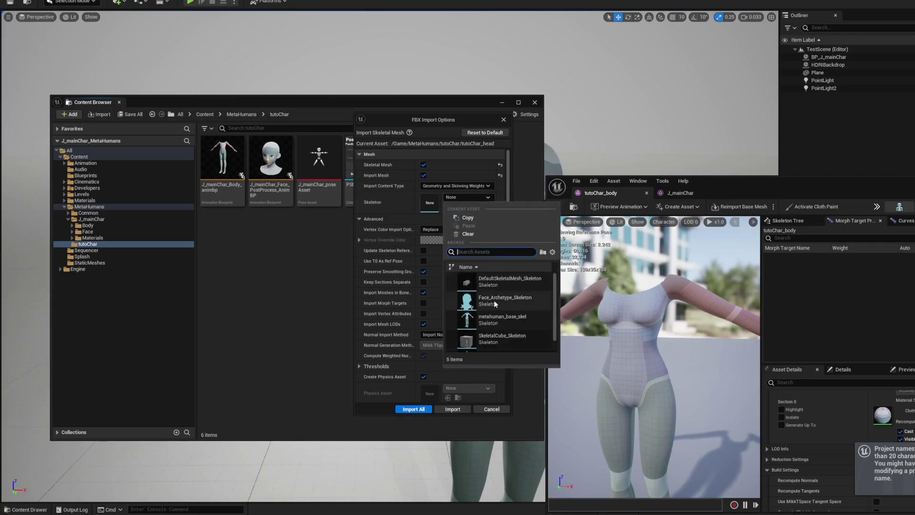
mouse_move(497, 304)
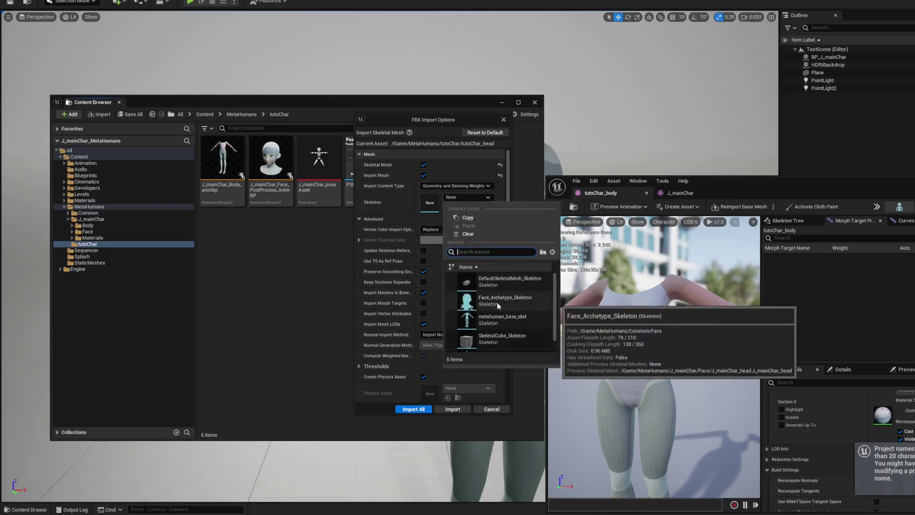
left_click(498, 301)
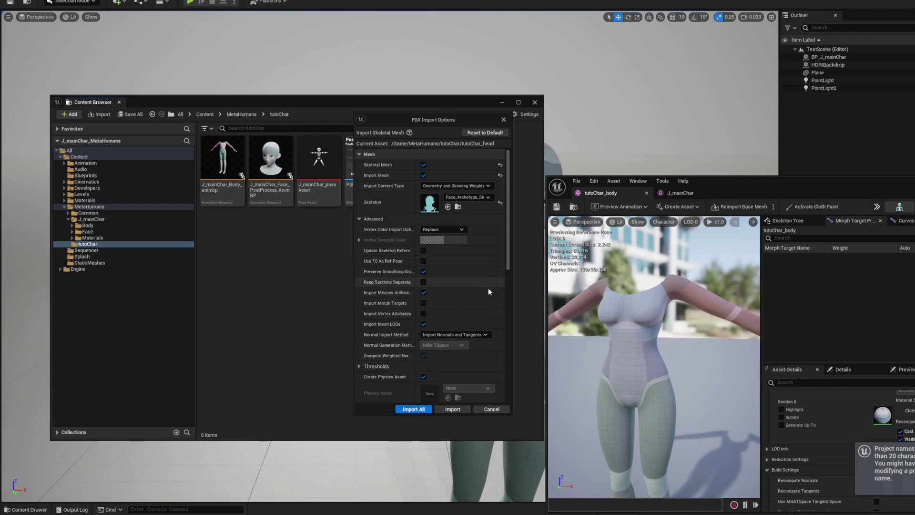
- Enable Import Morph Targets, import the head mesh and dismiss the message log
scroll(485, 233, "down", 1)
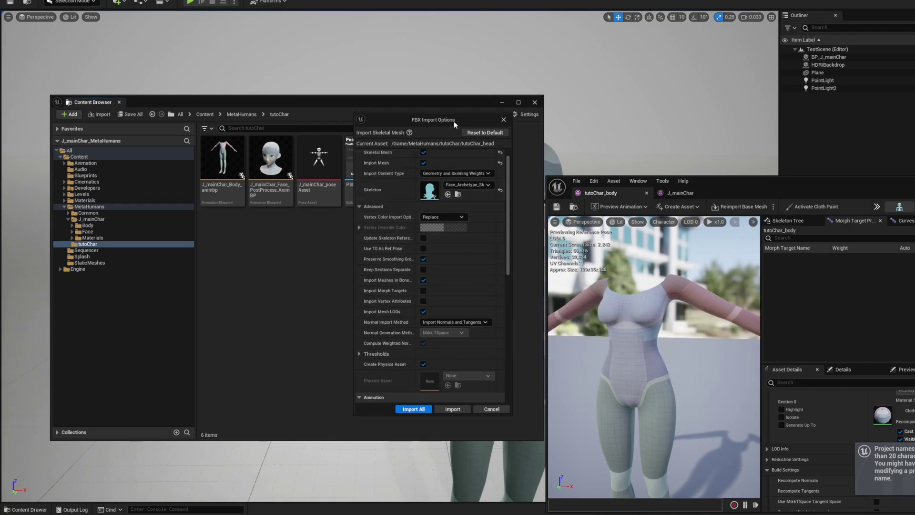
left_click_drag(453, 121, 401, 126)
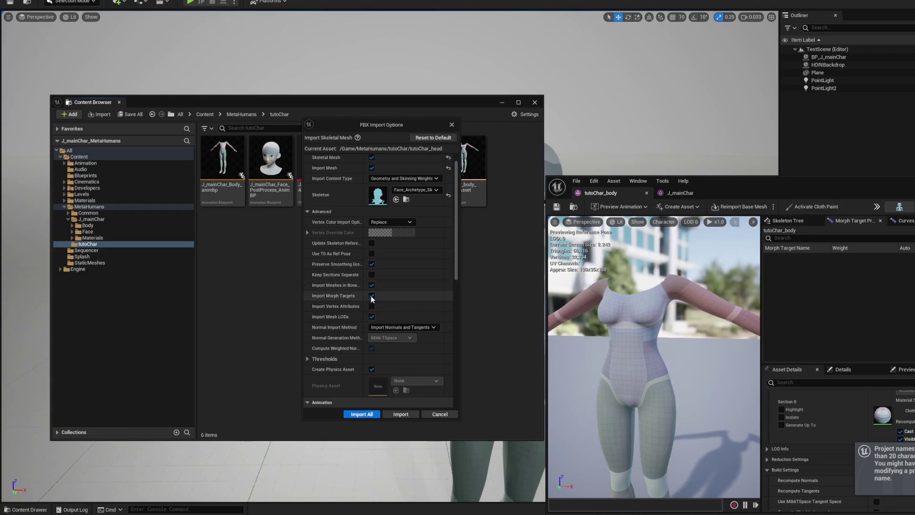
scroll(369, 297, "down", 1)
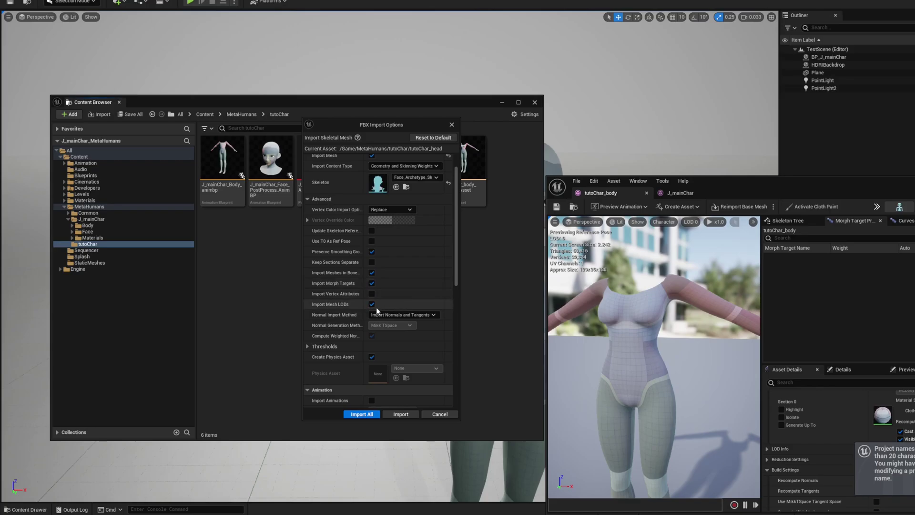
scroll(421, 303, "down", 1)
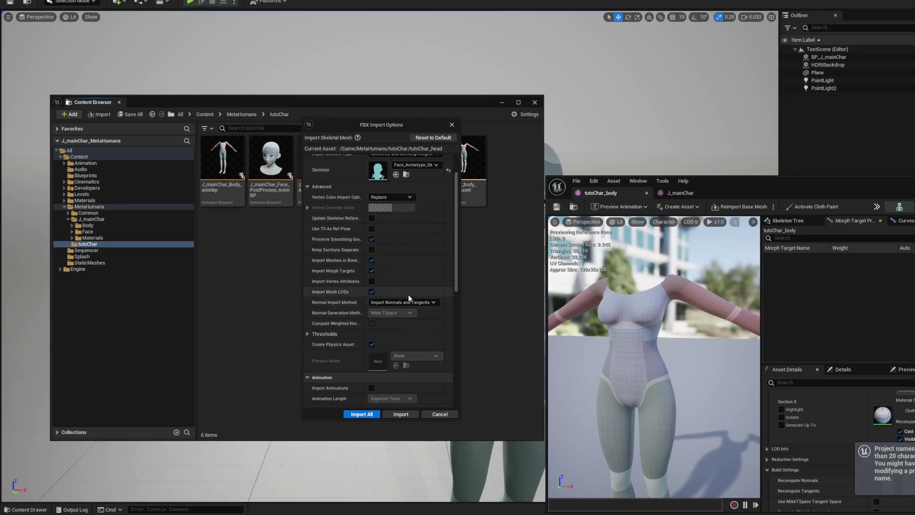
scroll(409, 291, "down", 3)
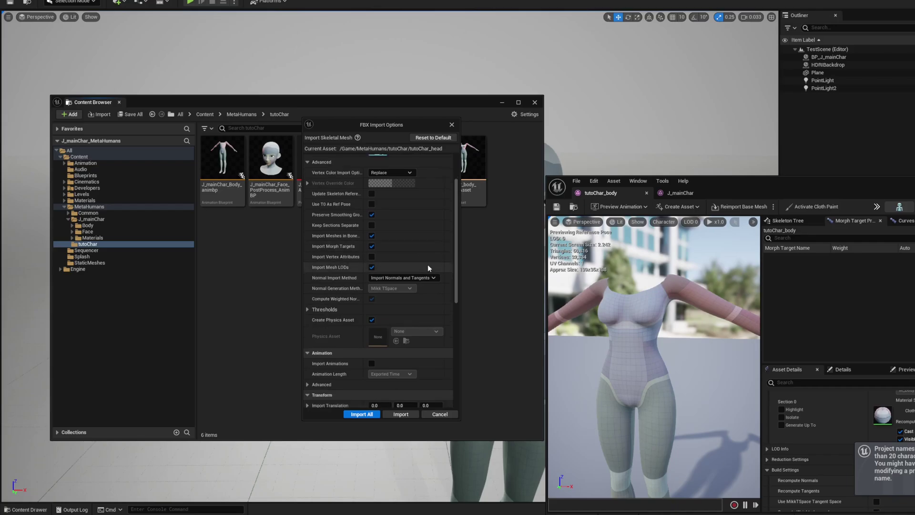
scroll(427, 296, "up", 4)
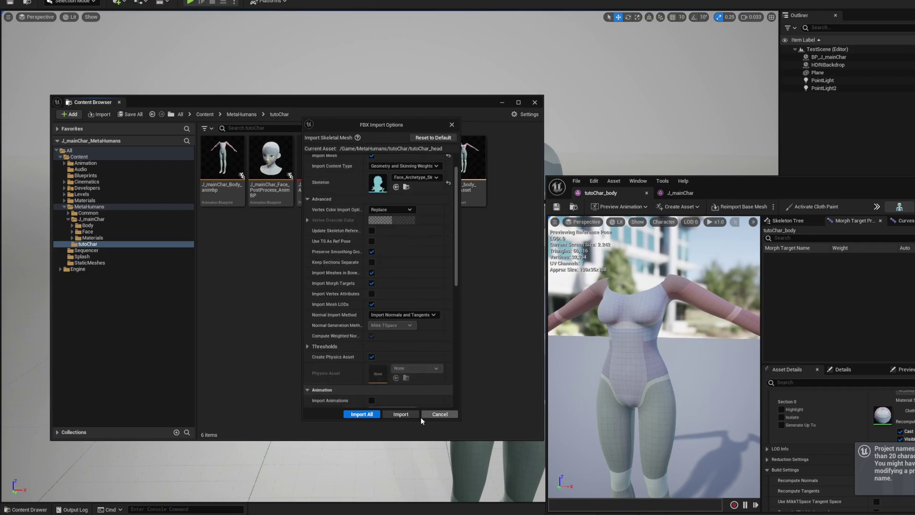
left_click(404, 415)
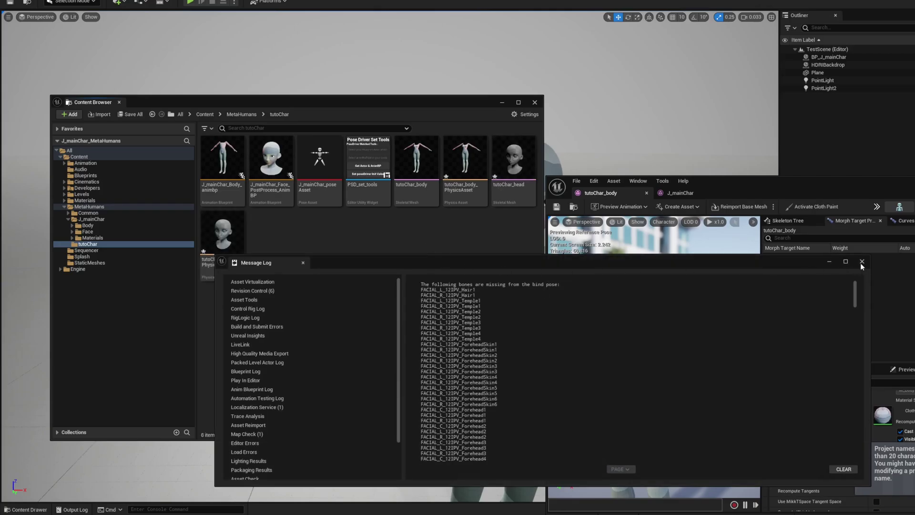
left_click(861, 261)
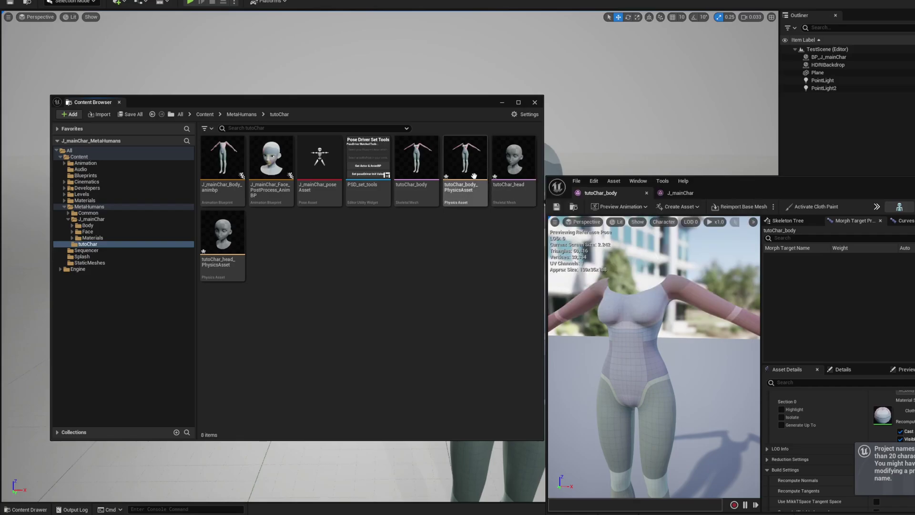
- Open the tutoChar_head skeletal mesh in a full-size editor and bring up its LOD build settings
double_click(504, 173)
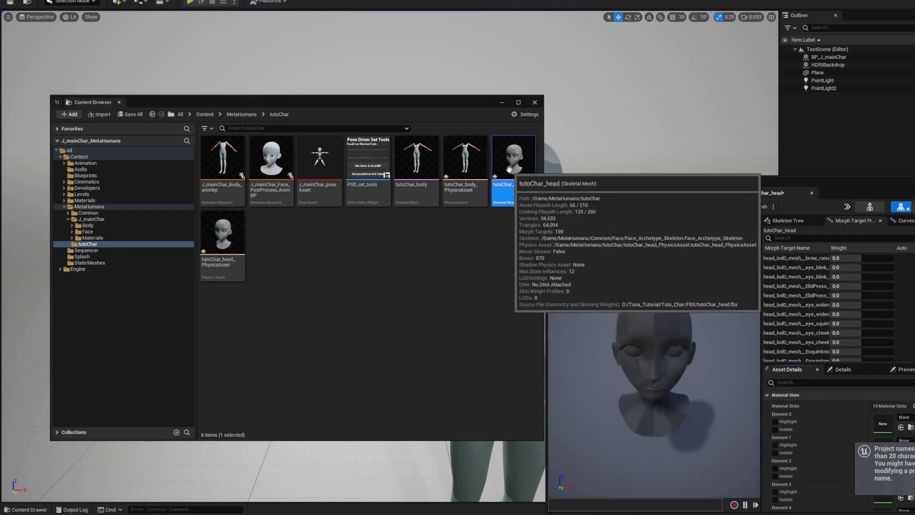
double_click(795, 194)
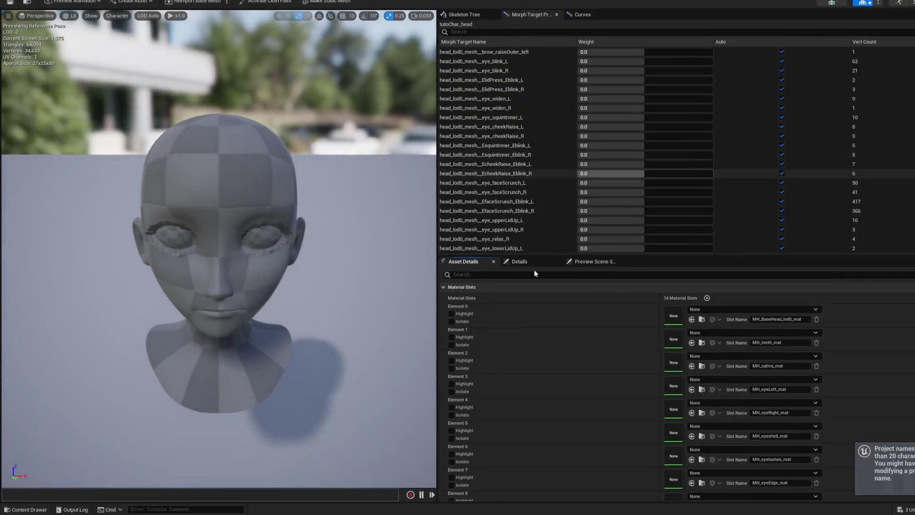
left_click_drag(340, 221, 314, 181)
scroll(544, 404, "down", 20)
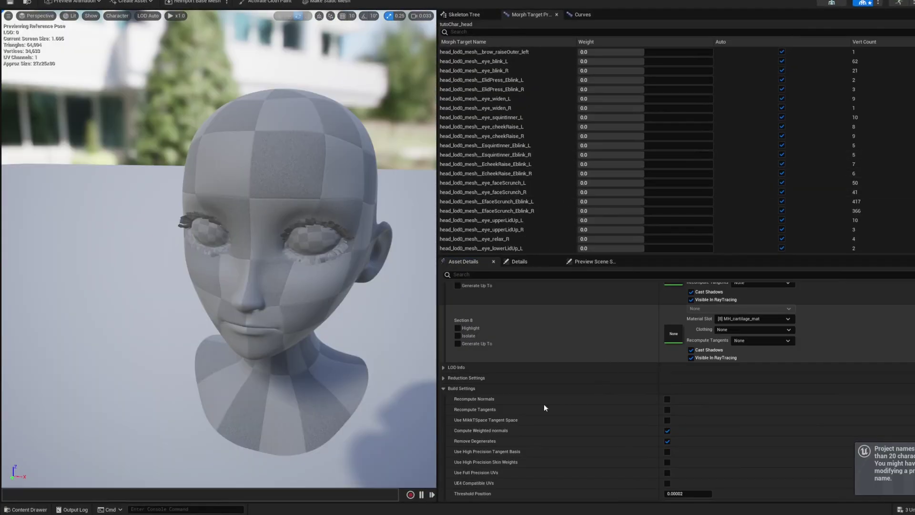
scroll(590, 410, "down", 4)
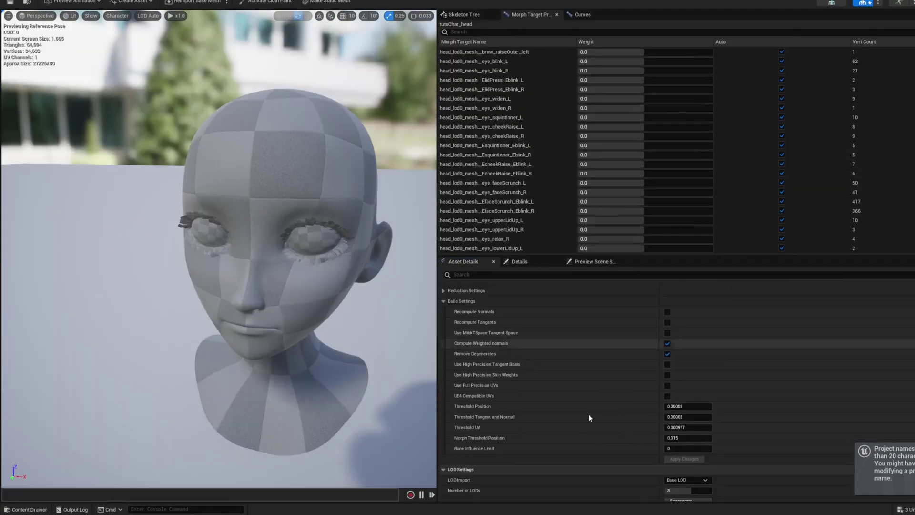
- Preview the head mesh at LOD 3 and LOD 6
left_click(150, 16)
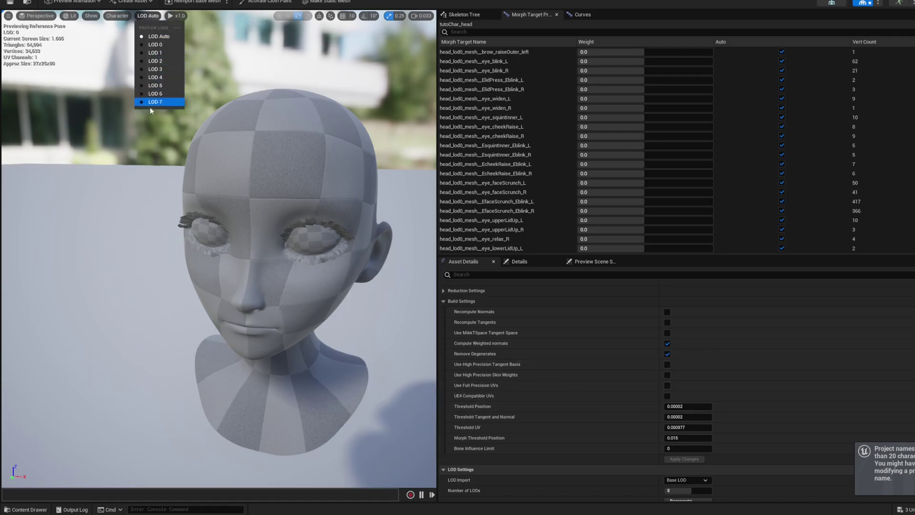
left_click(153, 70)
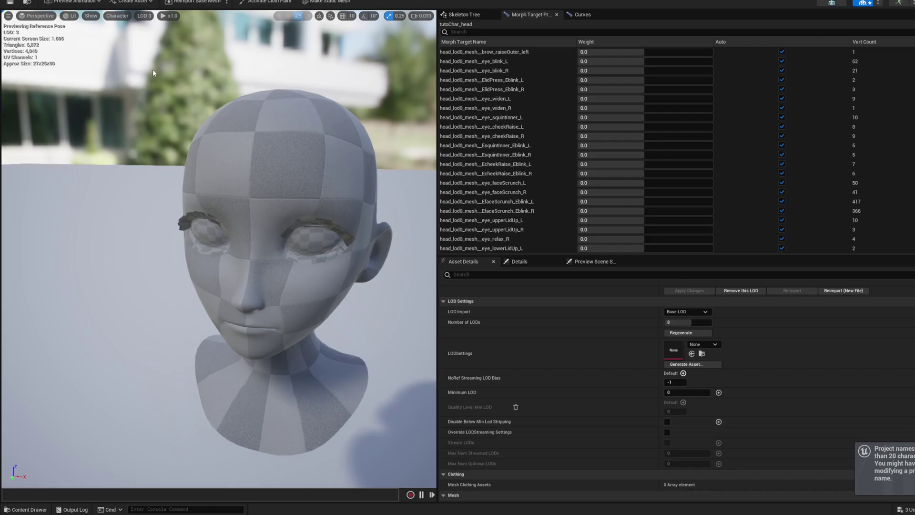
left_click(145, 16)
left_click(153, 95)
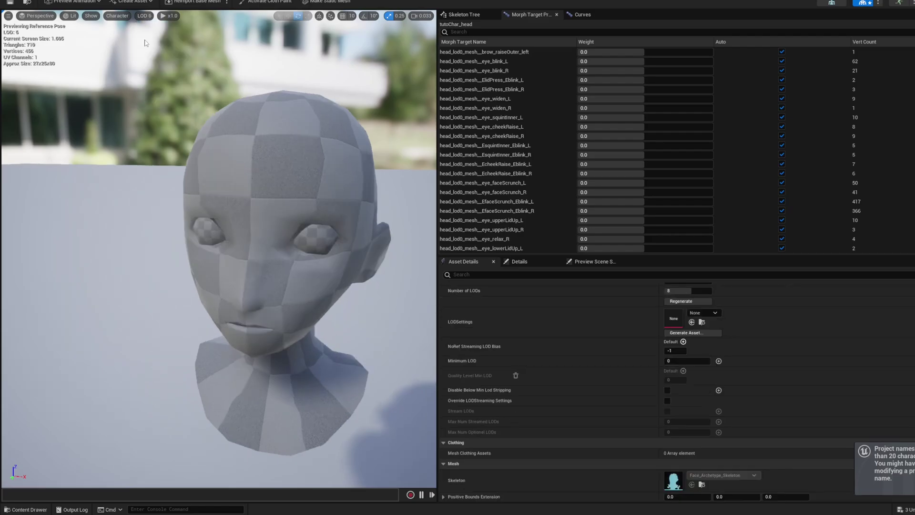
- Preview the head's LOD 0, enable Use Full Precision UVs and Use High Precision Skin Weights in its build settings, and apply the changes
left_click(145, 16)
left_click(154, 45)
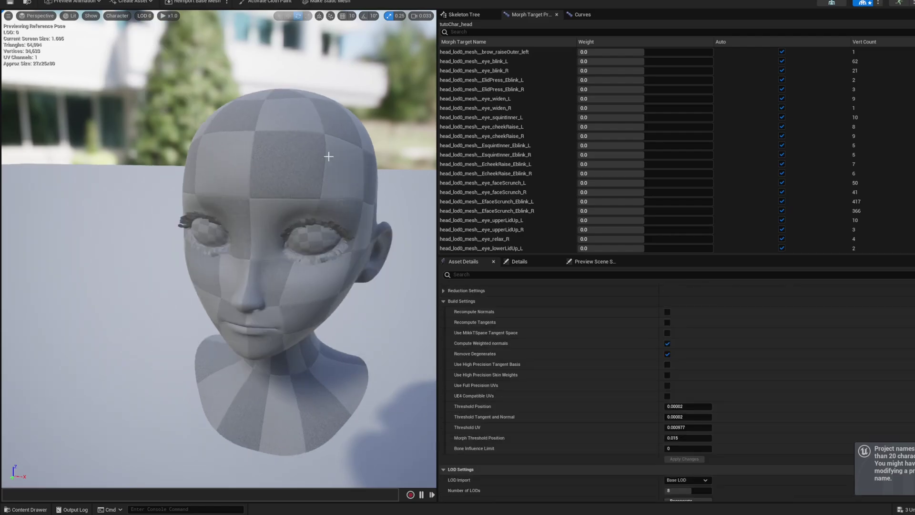
left_click(667, 385)
left_click(667, 375)
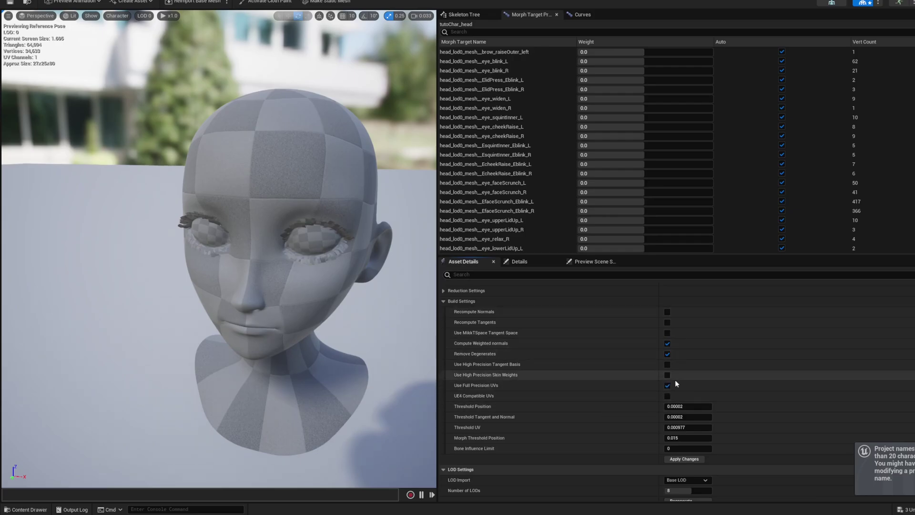
left_click(684, 458)
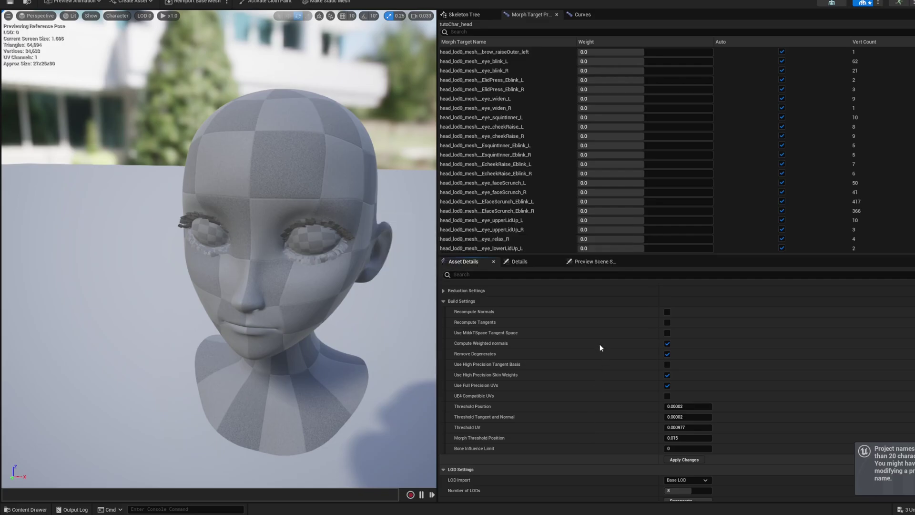
- Set the head's Default Animating Rig to Face_ControlBoard_CtrlRig and save the head mesh
scroll(596, 352, "down", 5)
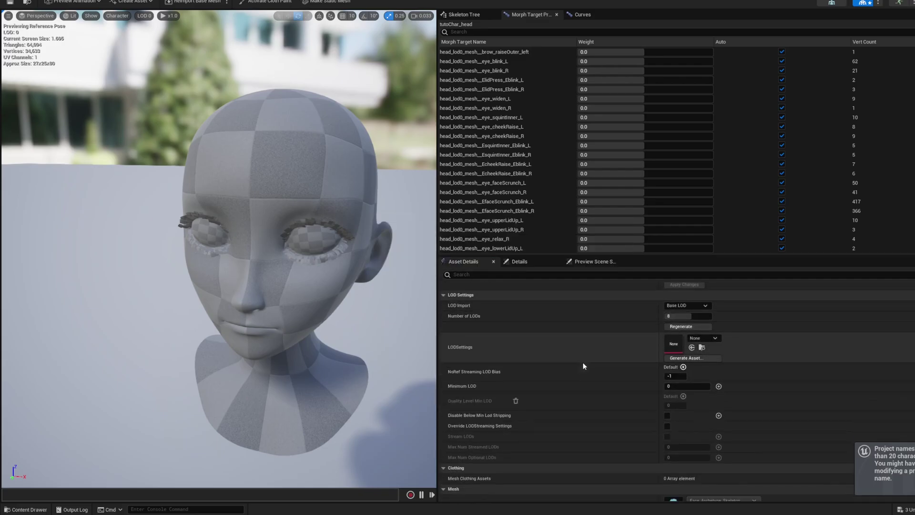
scroll(585, 376, "down", 4)
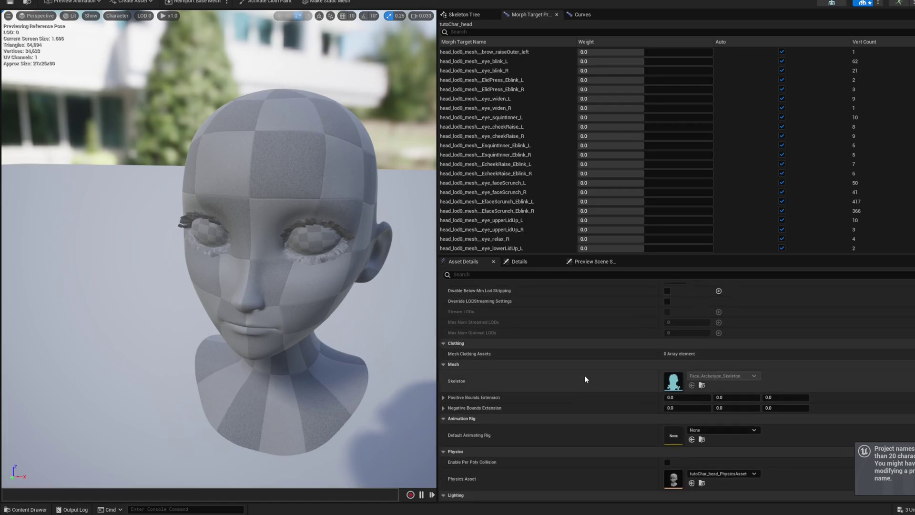
scroll(585, 379, "down", 2)
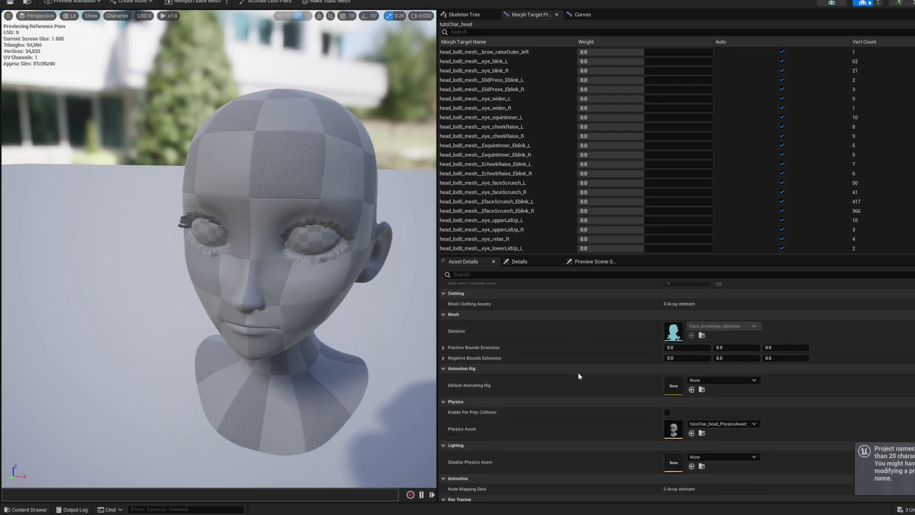
scroll(580, 375, "down", 2)
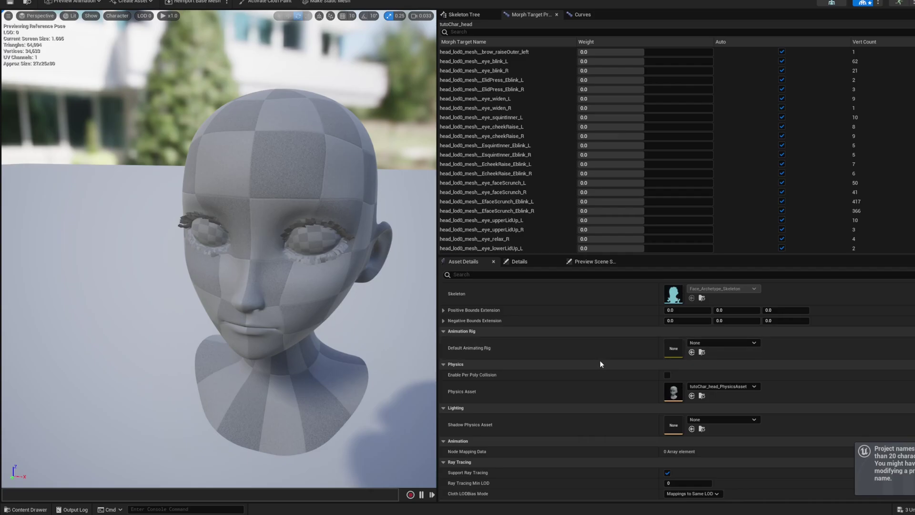
left_click(714, 342)
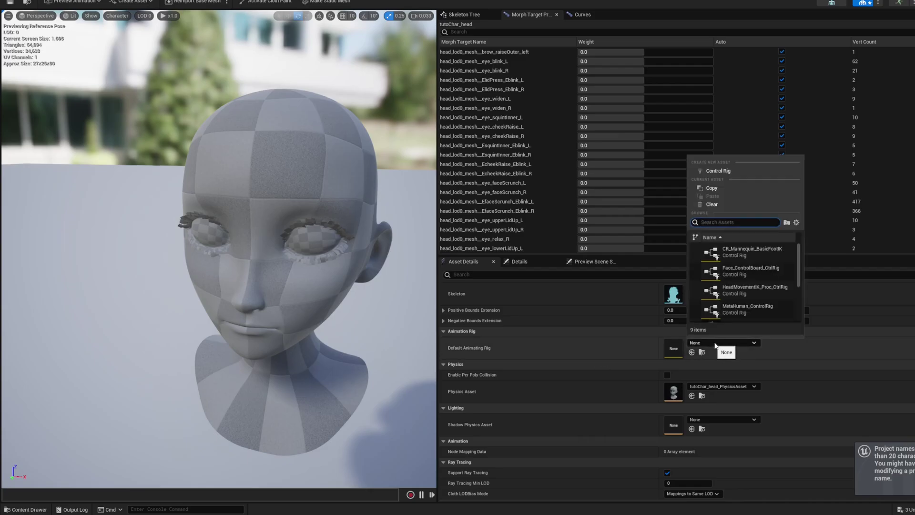
left_click(752, 270)
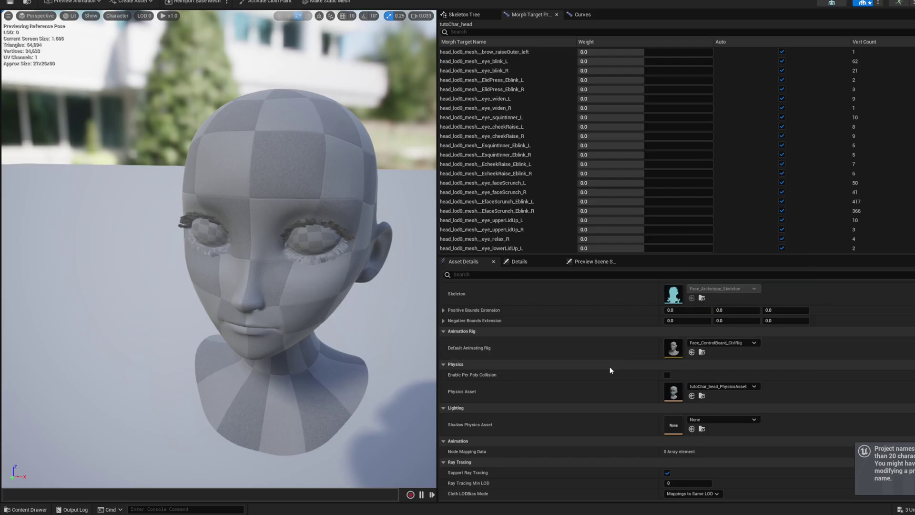
scroll(609, 370, "down", 1)
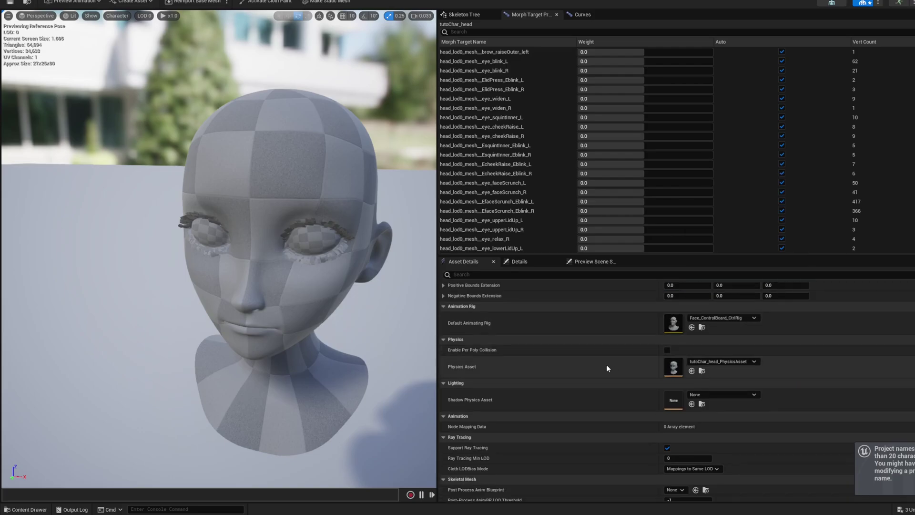
scroll(606, 364, "down", 2)
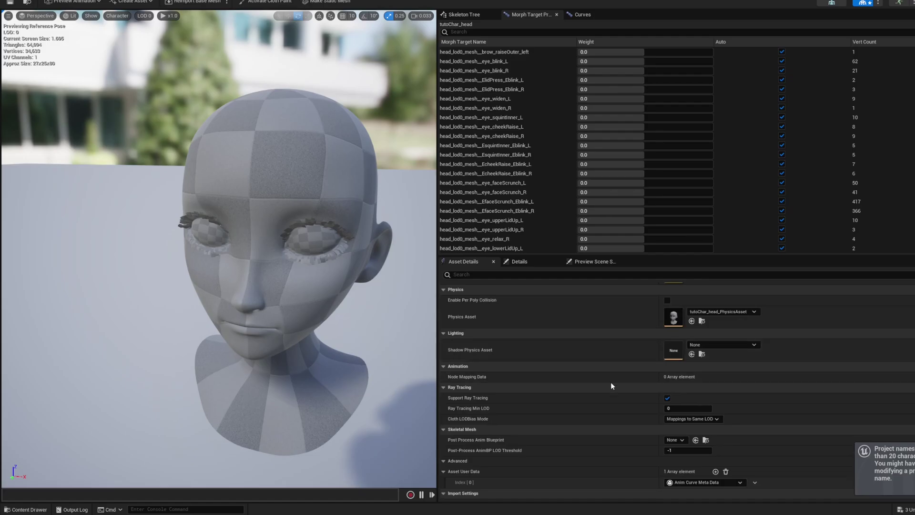
scroll(610, 381, "down", 1)
scroll(614, 390, "down", 1)
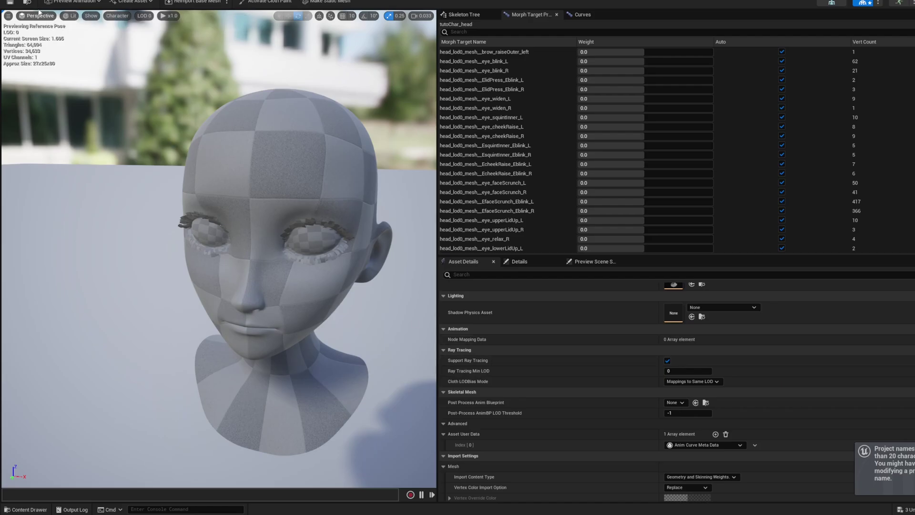
left_click(9, 2)
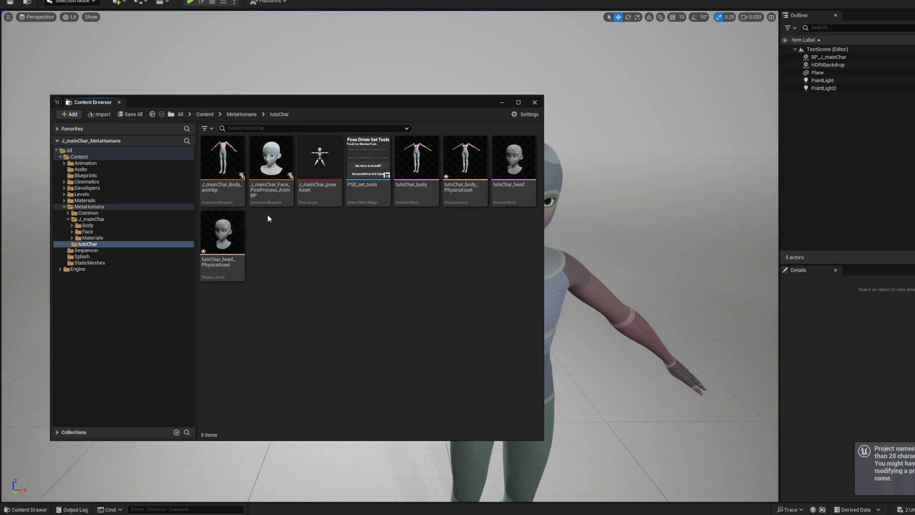
- Rename the J_mainChar_Body_animbp animation blueprint in the tutoChar folder as tutoChar_Body_animbp
left_click(222, 171)
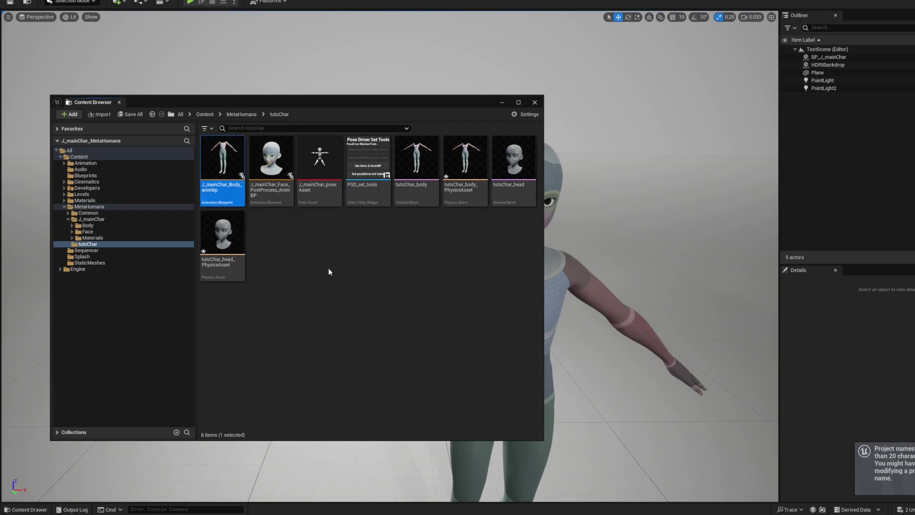
key("F2")
key("BackSpace")
key("BackSpace")
key("BackSpace")
key("BackSpace")
key("BackSpace")
key("BackSpace")
type("tuto")
key("End")
key("Return")
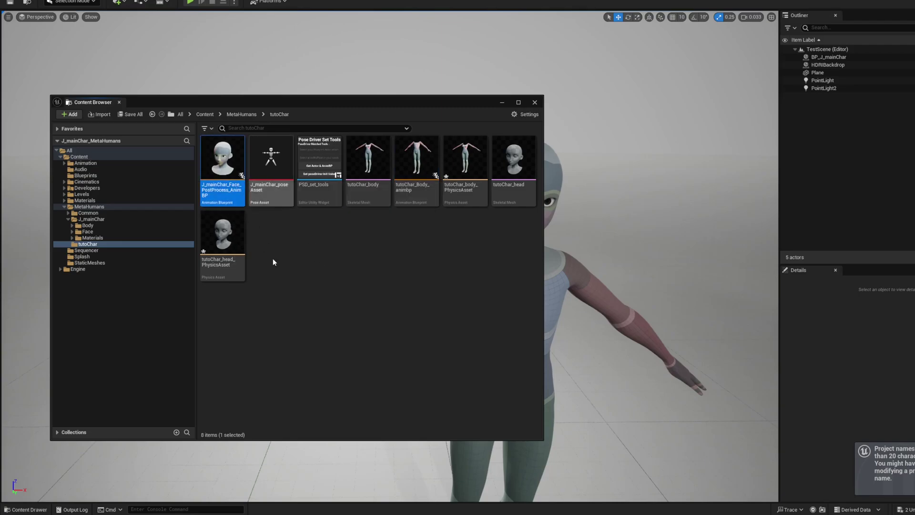
- Rename the face post-process animation blueprint as tutoChar_Face_PostProcess_AnimBP
left_click(230, 201)
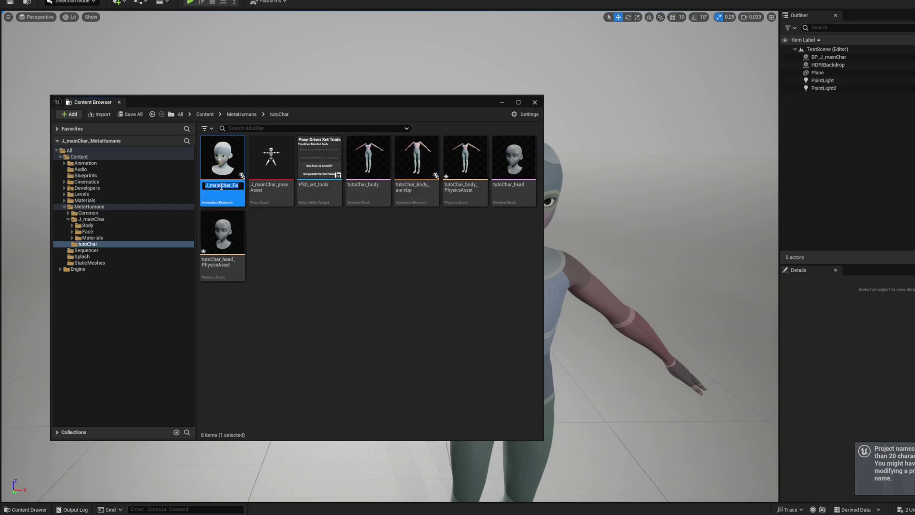
left_click(220, 186)
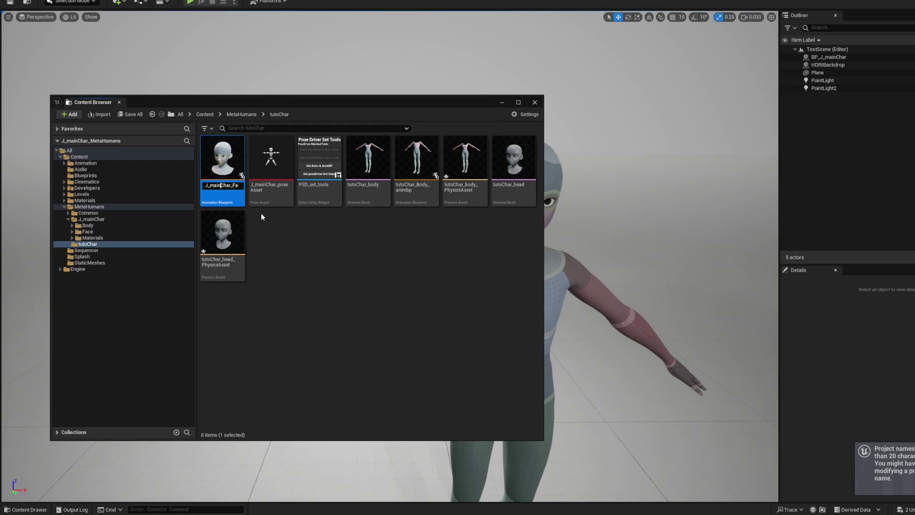
key("BackSpace")
key("BackSpace")
key("BackSpace")
key("BackSpace")
key("BackSpace")
key("BackSpace")
type("tuto")
key("Return")
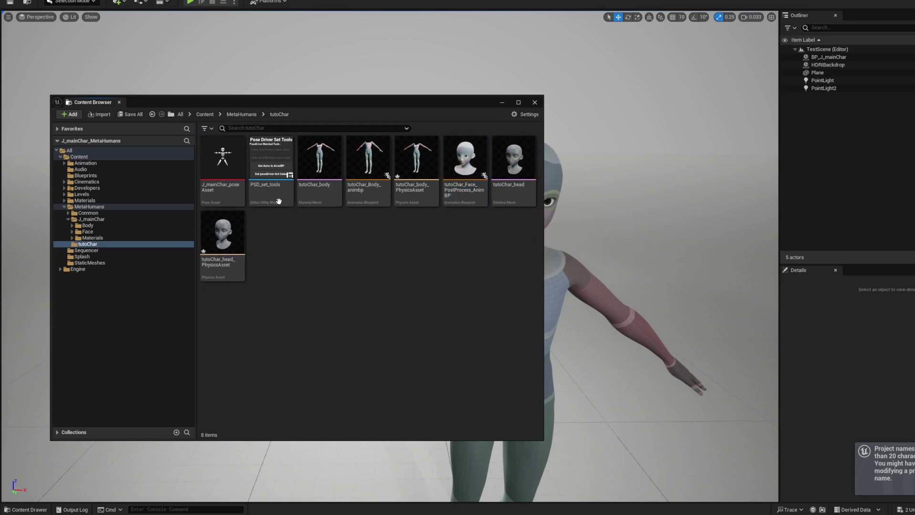
- Rename the J_mainChar pose asset as tutoChar_poseAsset
left_click(231, 194)
left_click(221, 191)
left_click(221, 186)
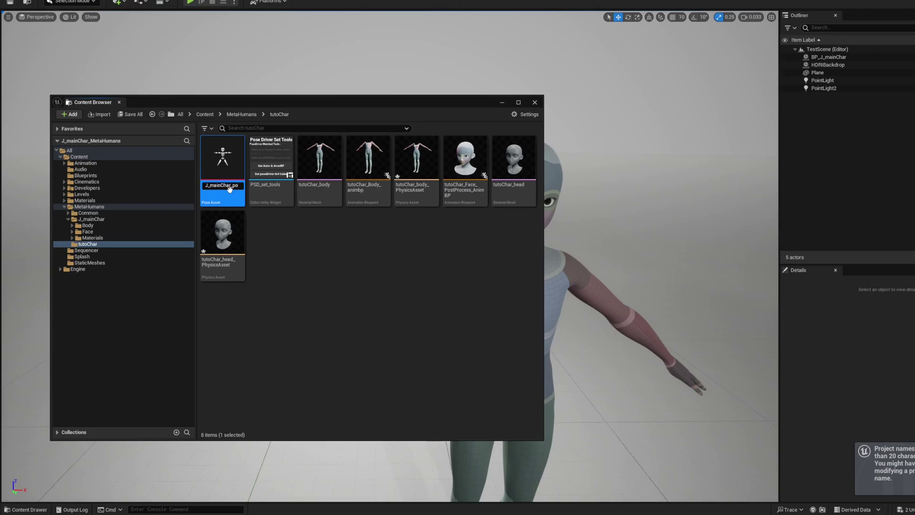
key("BackSpace")
key("BackSpace")
key("BackSpace")
key("BackSpace")
key("BackSpace")
key("BackSpace")
type("tuto")
key("Return")
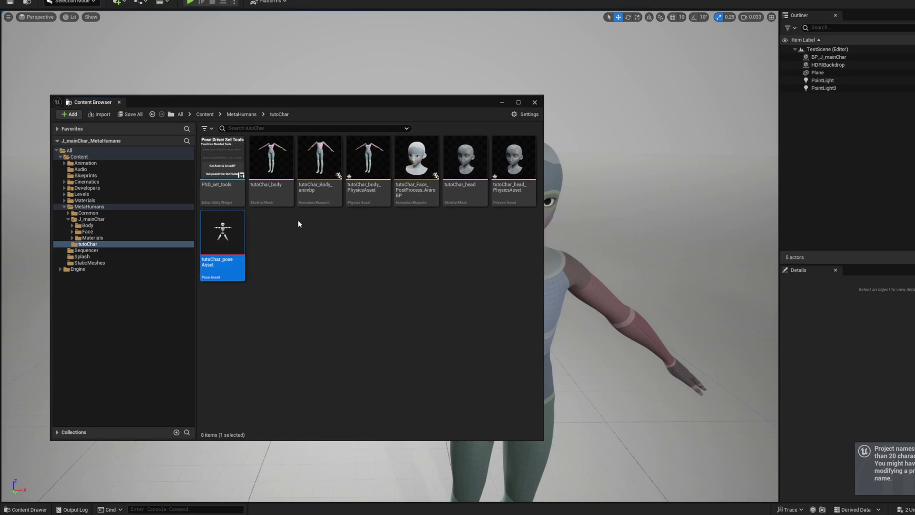
- Select the tutoChar body and head physics assets together and save them
left_click(299, 222)
left_click(375, 188)
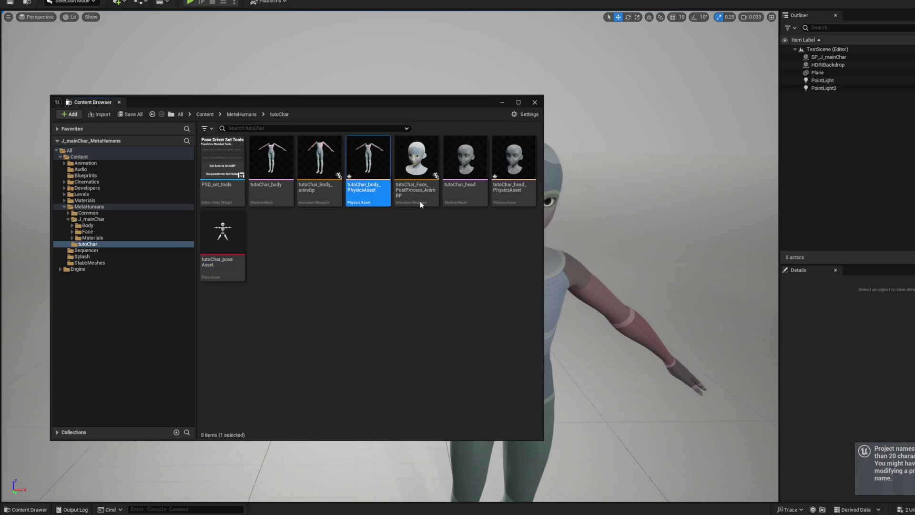
left_click(514, 174, "ctrl")
right_click(519, 170)
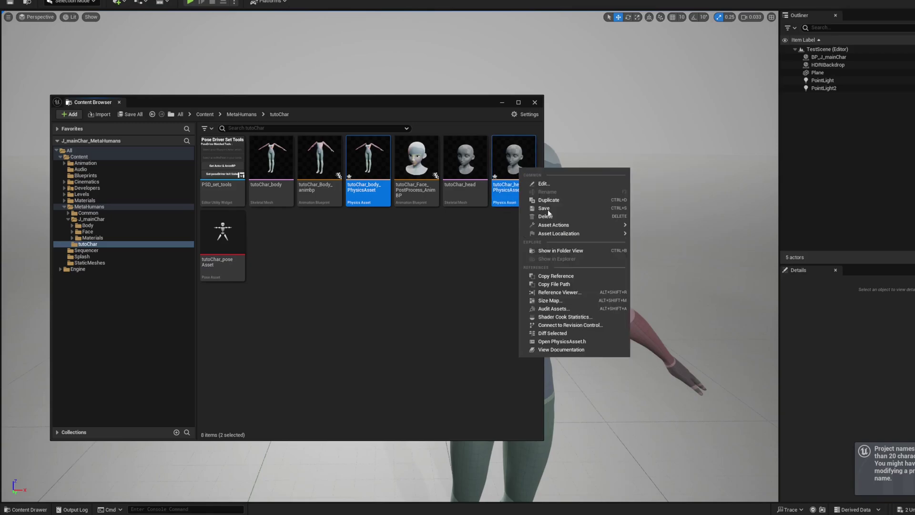
left_click(465, 243)
left_click(406, 268)
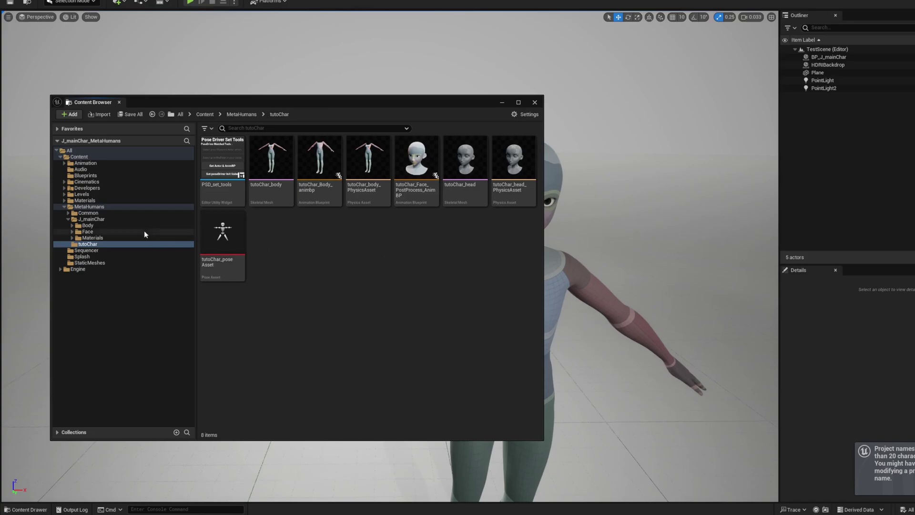
- Duplicate the BP_J_mainChar blueprint in the J_mainChar folder
left_click(94, 219)
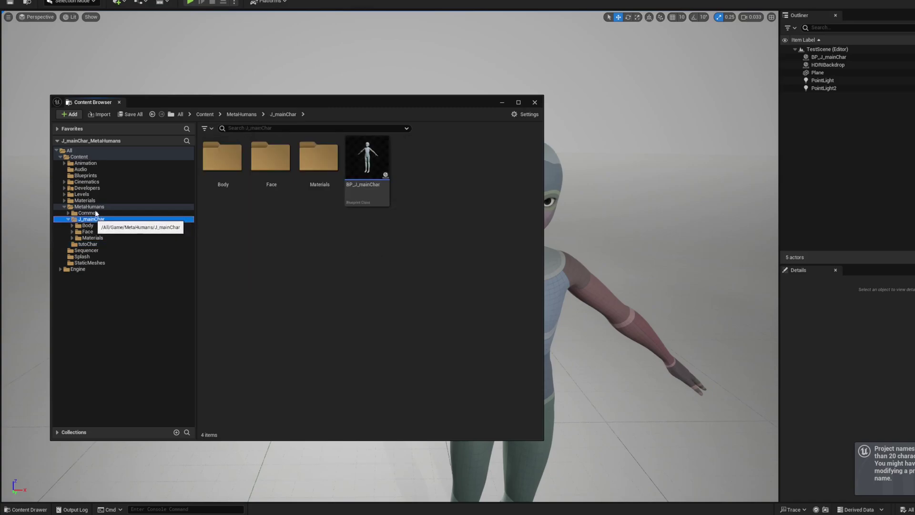
left_click(366, 166)
right_click(375, 171)
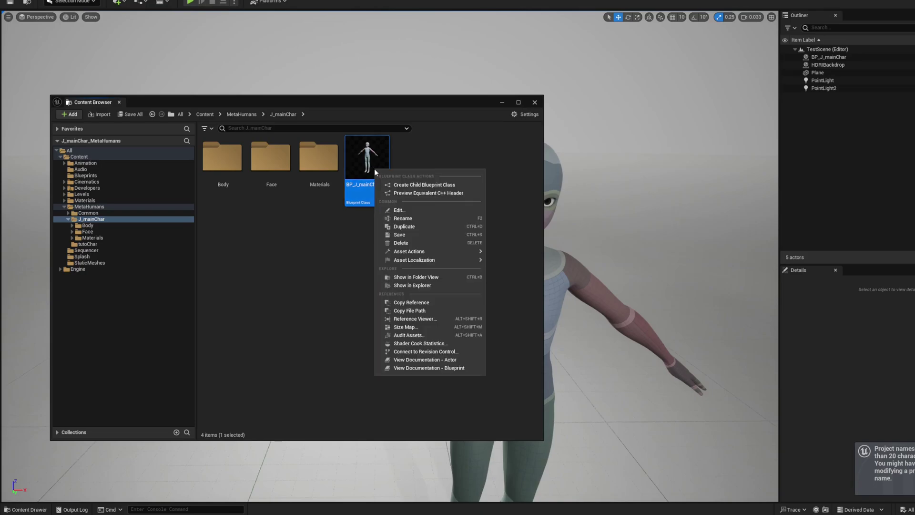
left_click(404, 227)
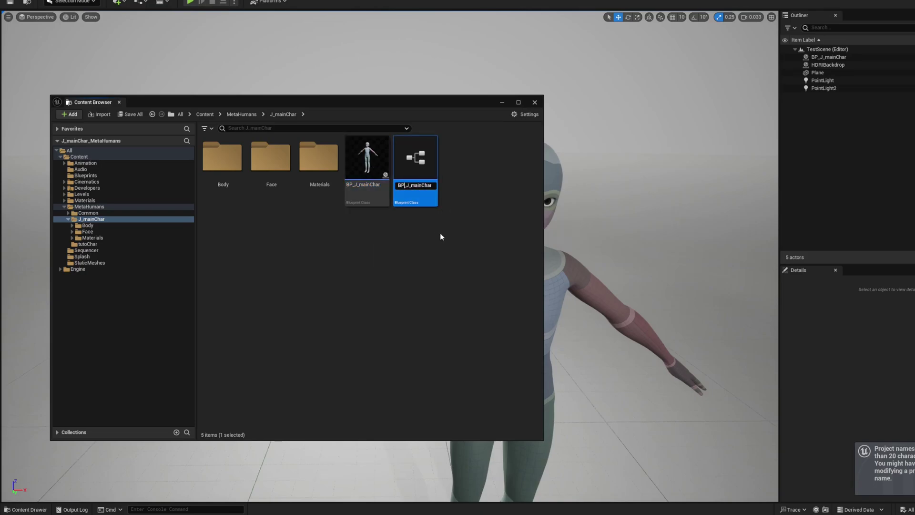
- Name the duplicated blueprint BP_tutoChar and move it into the tutoChar folder
key("BackSpace")
key("BackSpace")
key("BackSpace")
key("BackSpace")
key("Delete")
key("Delete")
type("tuto")
key("End")
key("BackSpace")
key("Return")
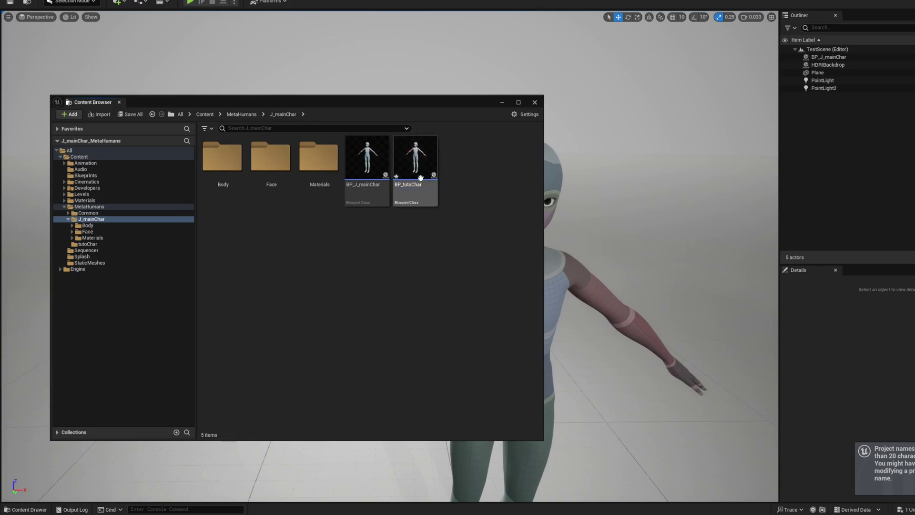
left_click_drag(420, 178, 93, 246)
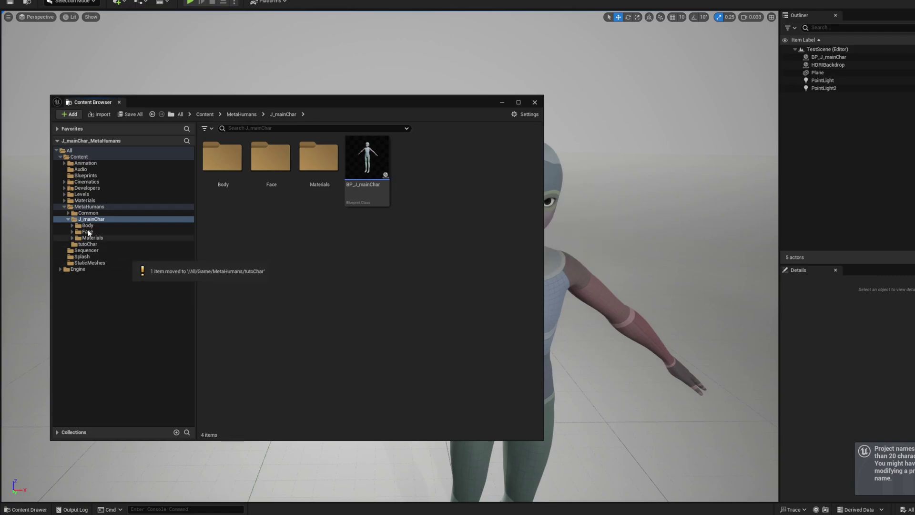
- Open the BP_tutoChar blueprint from the tutoChar folder full-size and show its 3D viewport
left_click(68, 219)
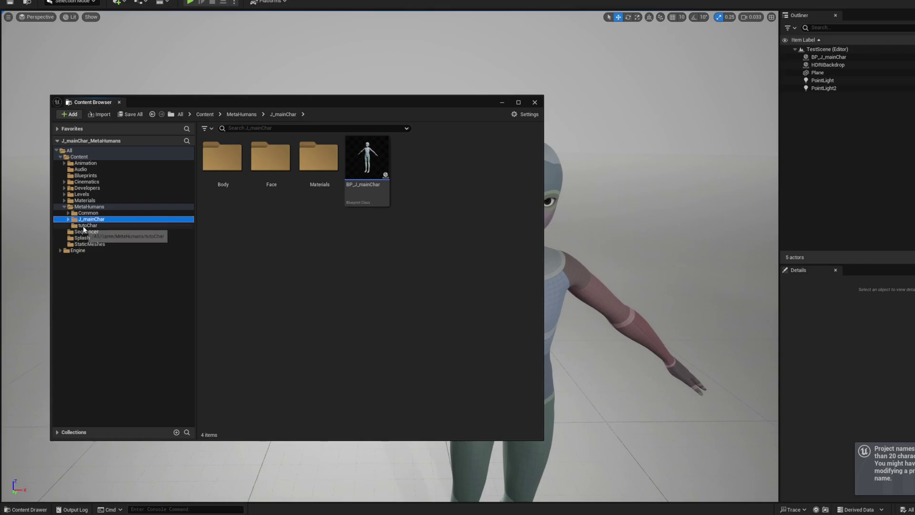
left_click(87, 225)
left_click(226, 161)
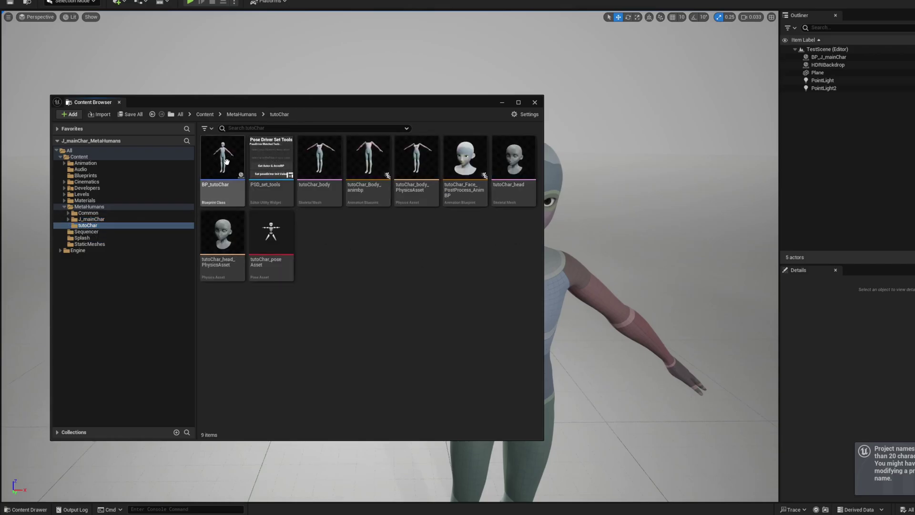
double_click(236, 177)
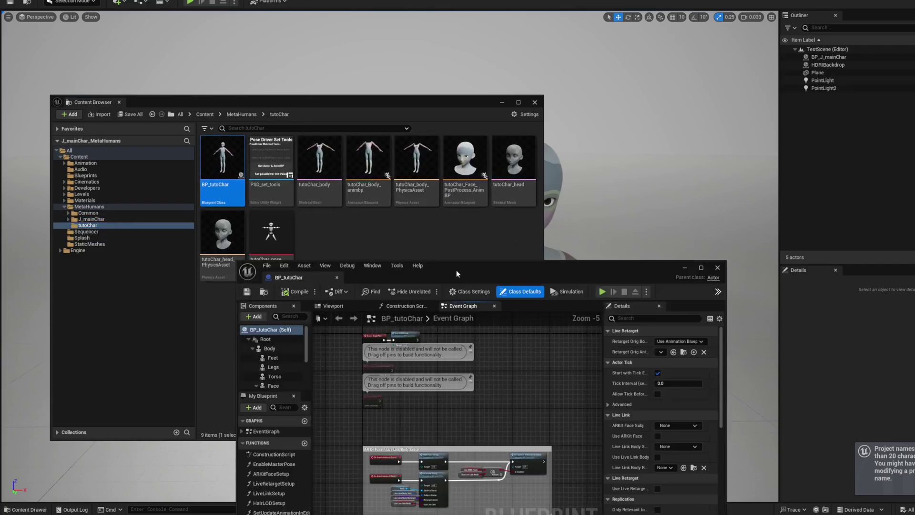
double_click(513, 207)
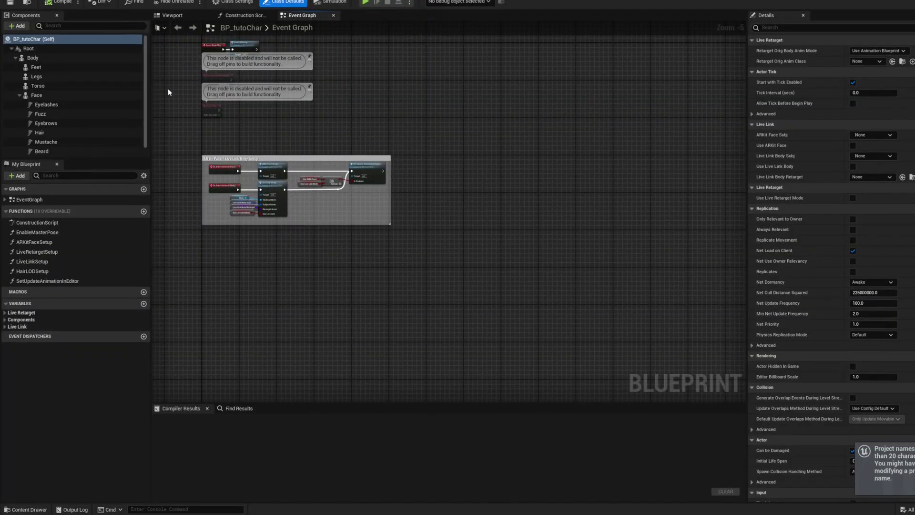
left_click(172, 16)
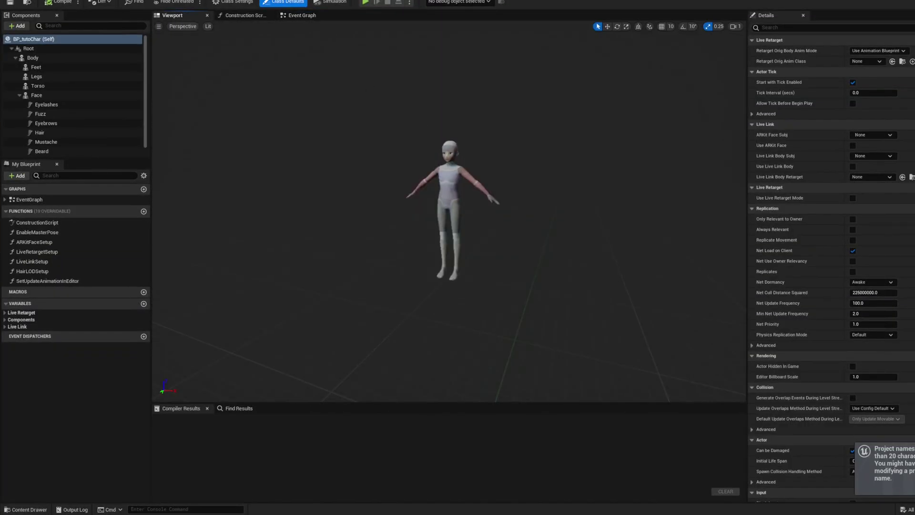
- Set the Body component's skeletal mesh asset to tutoChar_body
left_click(32, 58)
key("f")
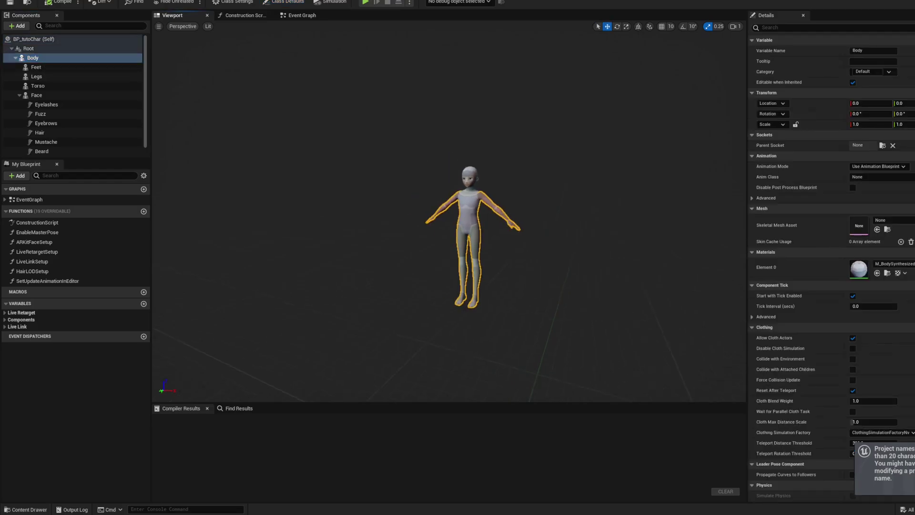
scroll(448, 209, "down", 6)
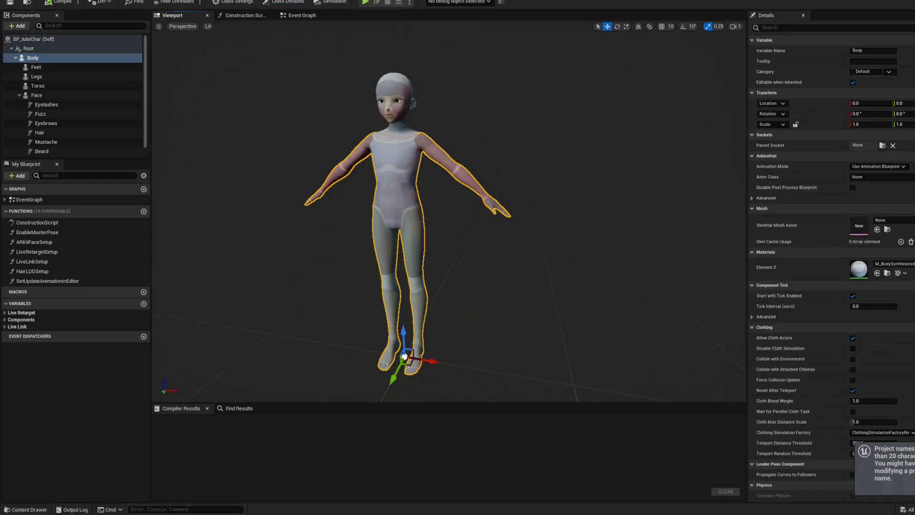
scroll(449, 211, "up", 4)
scroll(449, 211, "down", 6)
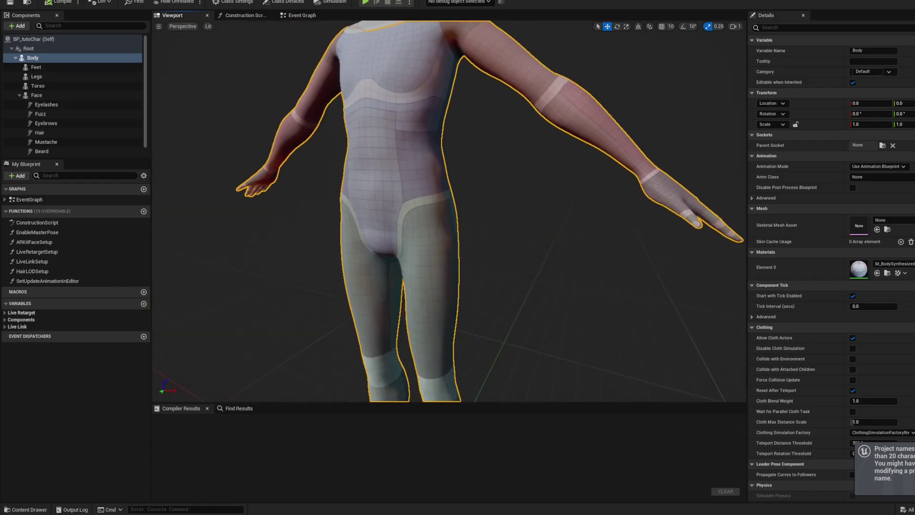
left_click(907, 223)
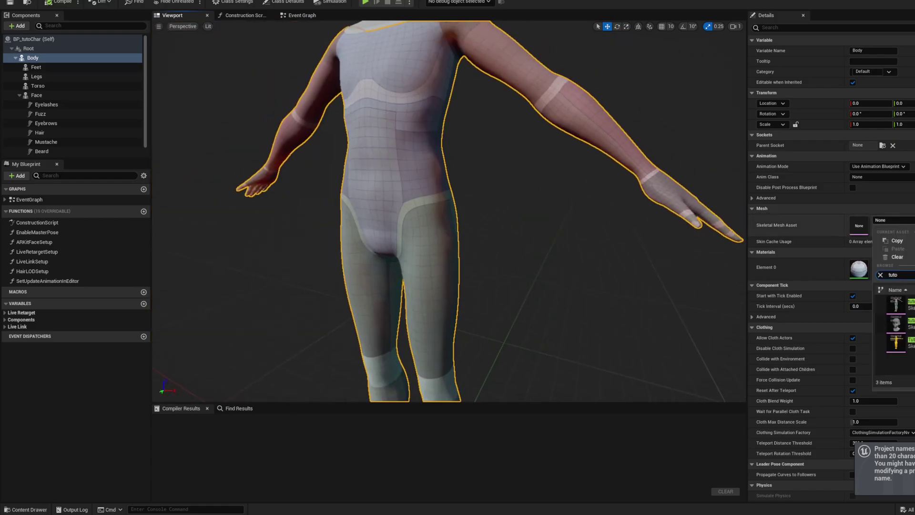
left_click(910, 305)
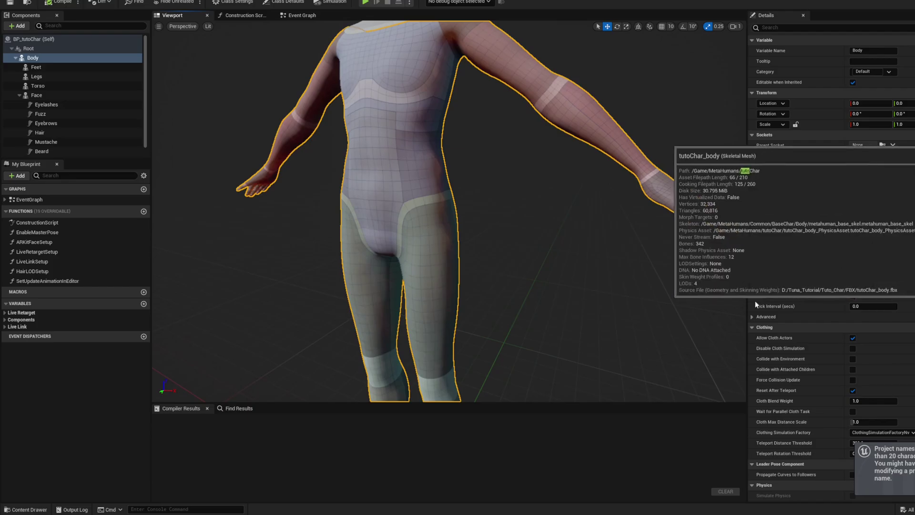
- Set the Face component's skeletal mesh asset to tutoChar_head and compile the blueprint
left_click(40, 96)
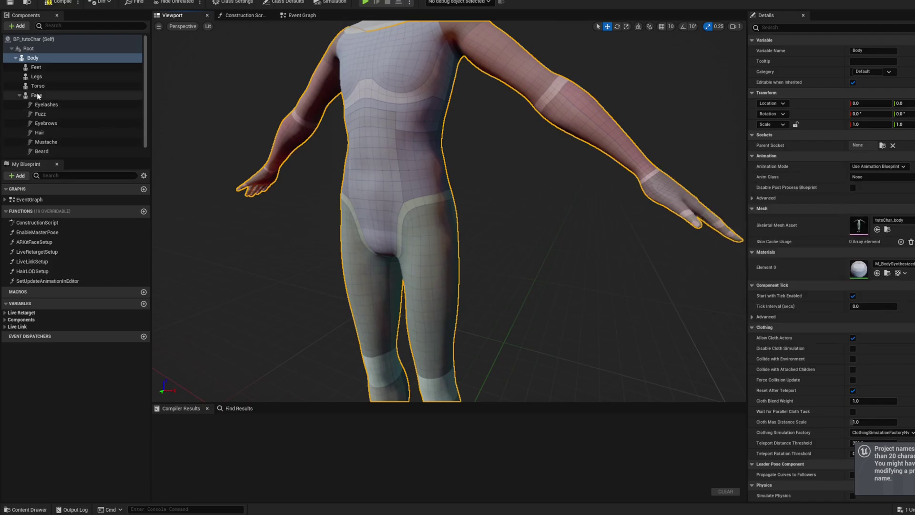
left_click(912, 220)
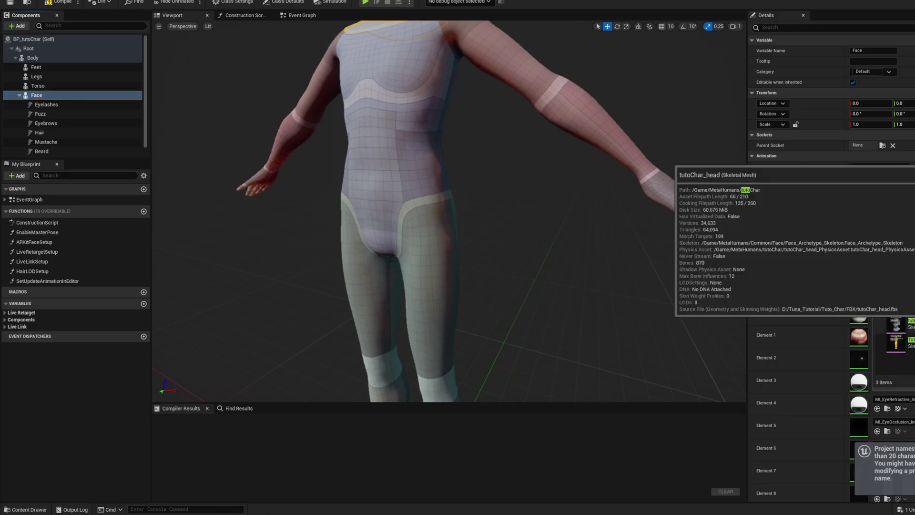
left_click(906, 326)
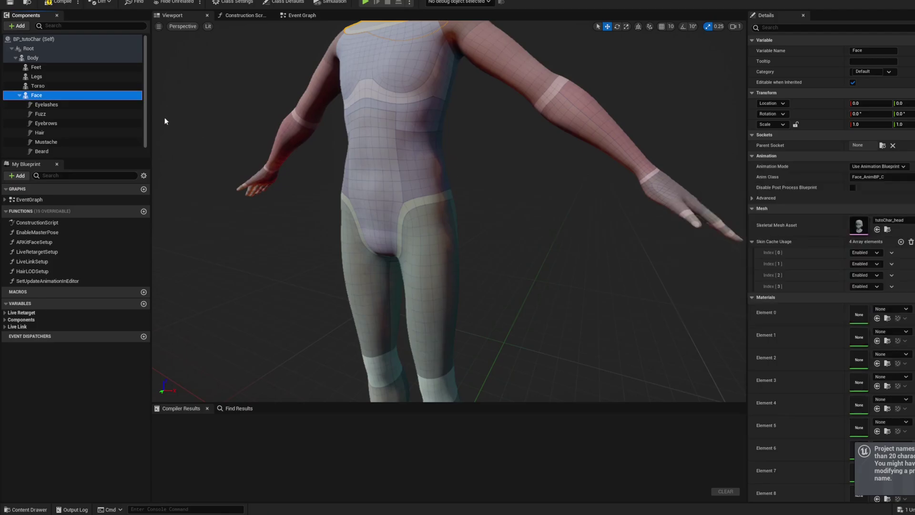
left_click(57, 3)
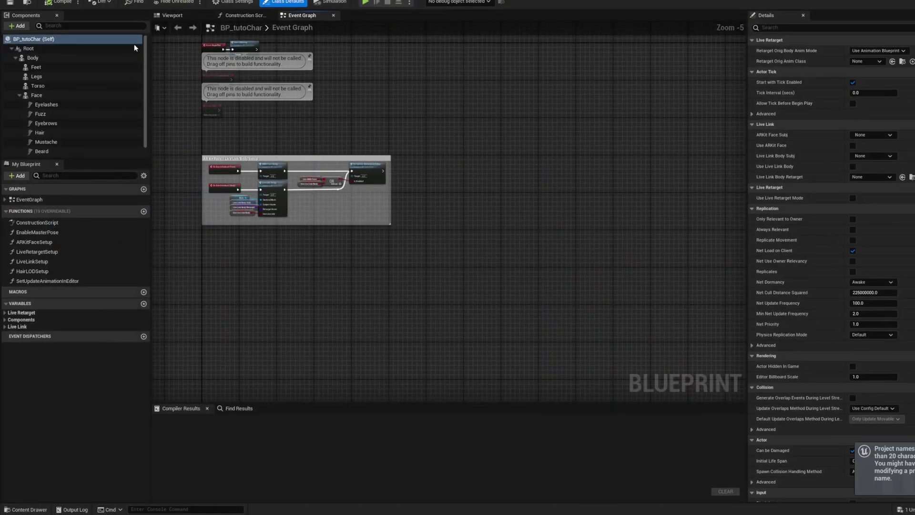
- Clear the Face component's Skin Cache Usage array and add a first entry set to Enabled
left_click(173, 16)
scroll(443, 215, "up", 5)
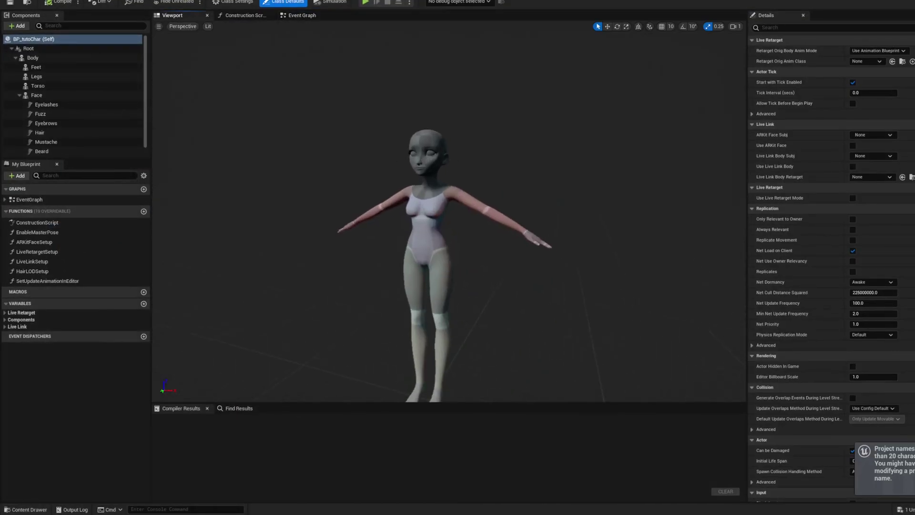
right_click_drag(443, 215, 505, 214)
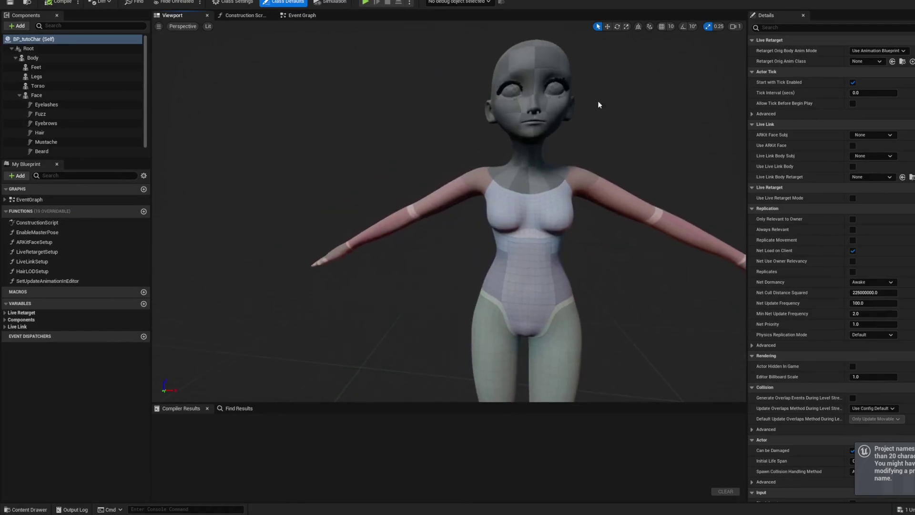
right_click_drag(462, 170, 462, 54)
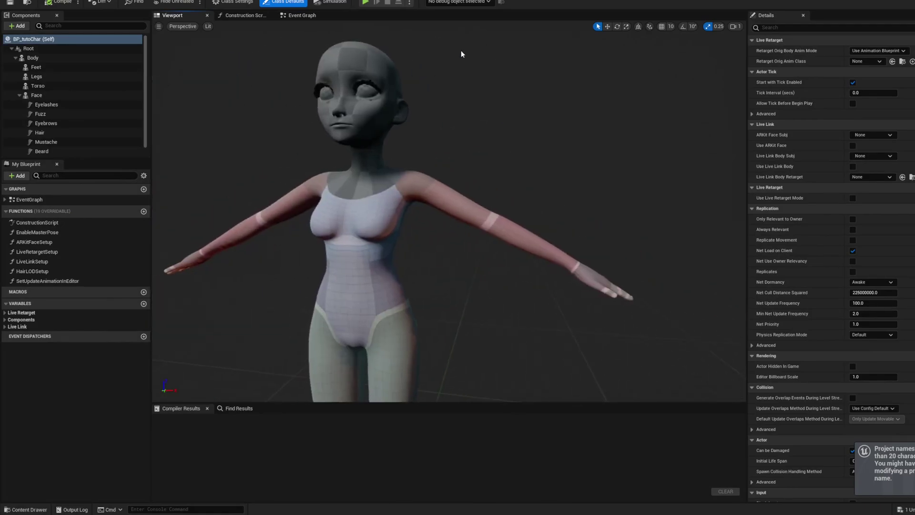
left_click(53, 95)
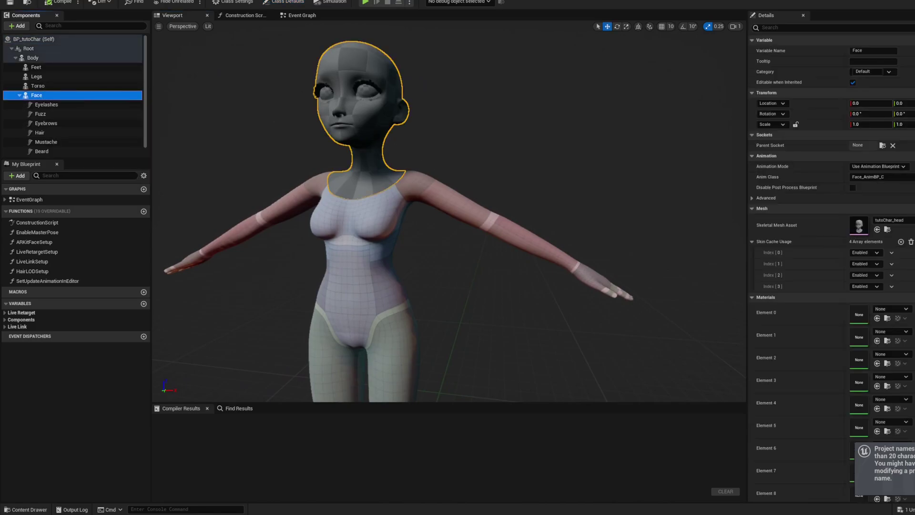
right_click_drag(461, 171, 417, 162)
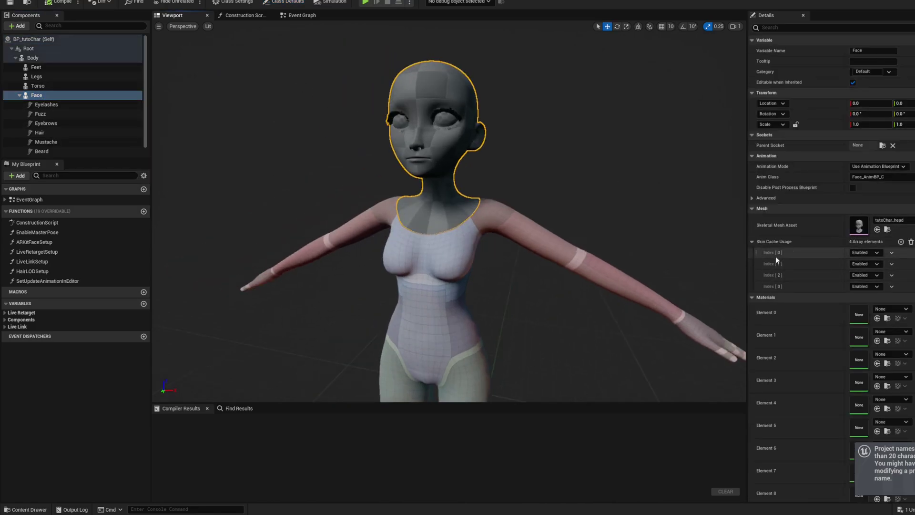
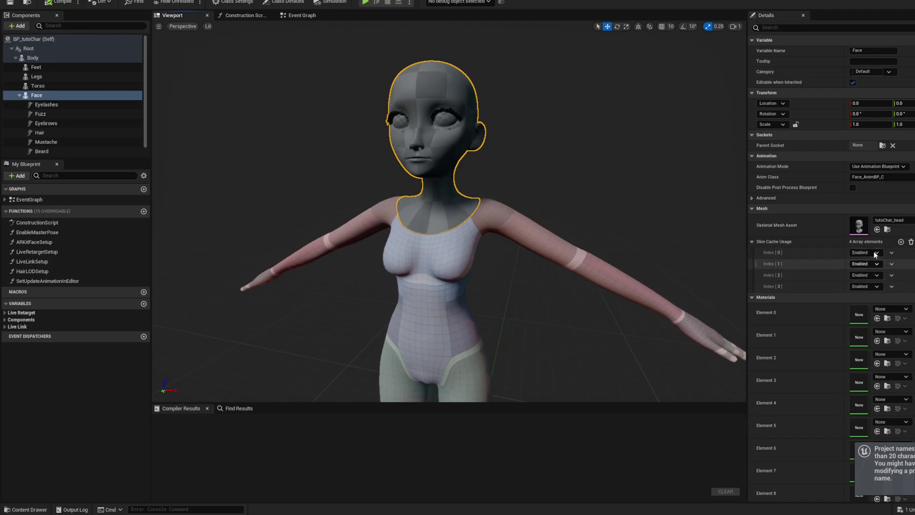
left_click(911, 243)
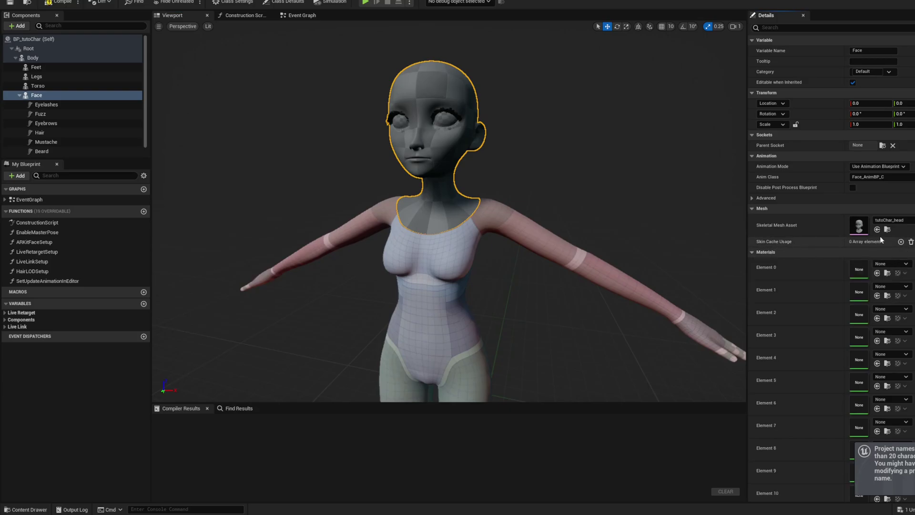
left_click(901, 242)
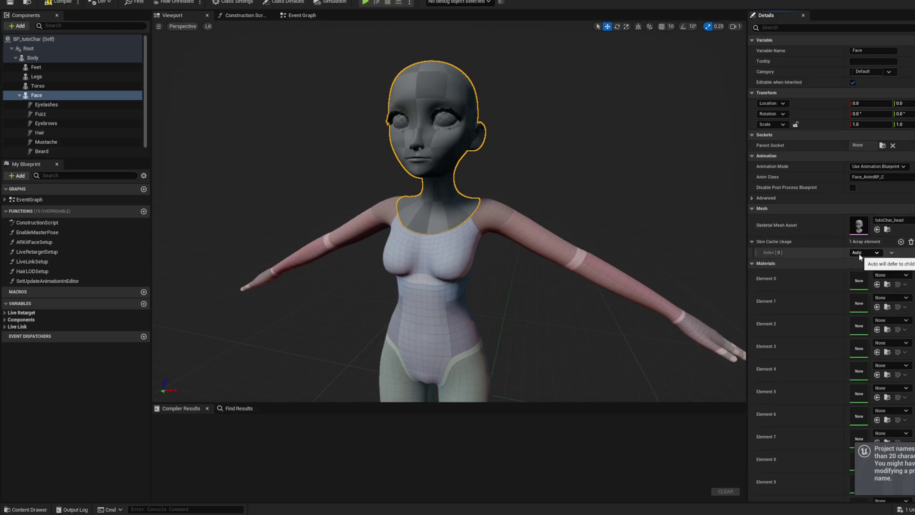
left_click(860, 275)
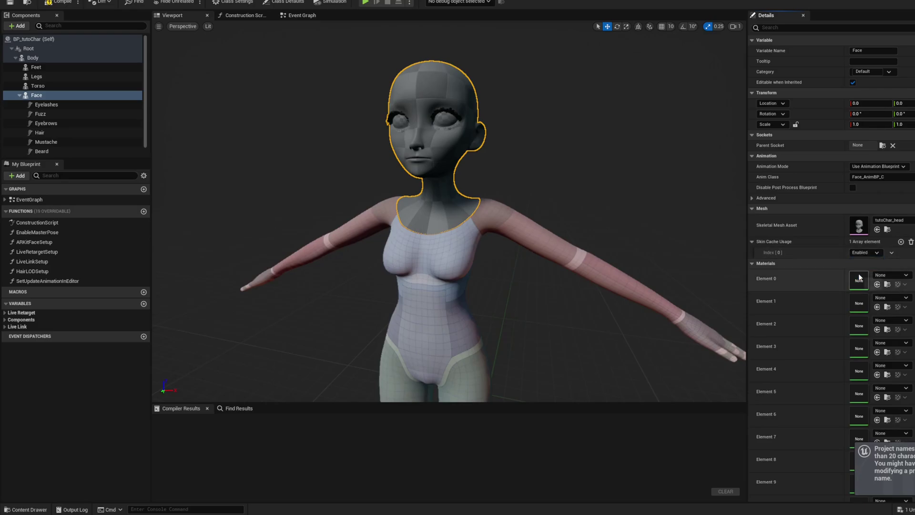
- Add three more Skin Cache Usage entries to the Face component, each set to Enabled
left_click(900, 242)
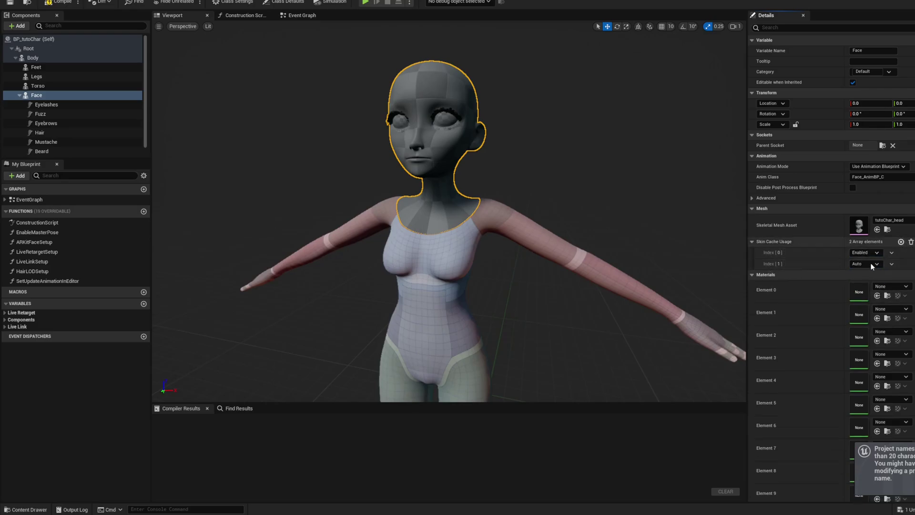
left_click(865, 263)
left_click(860, 287)
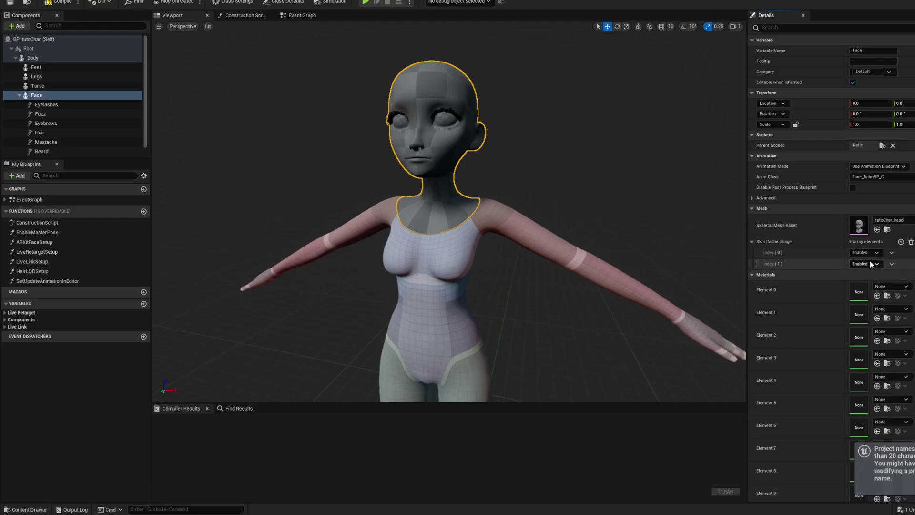
left_click(901, 242)
left_click(865, 275)
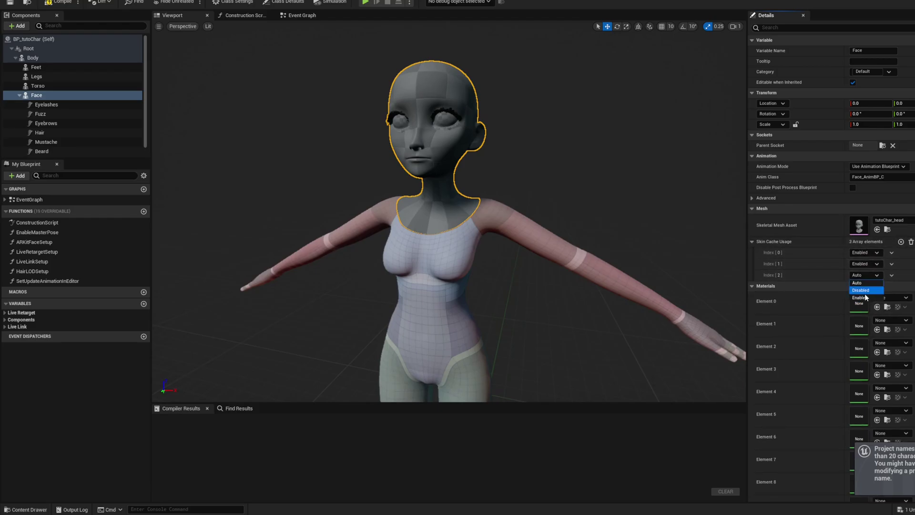
left_click(901, 242)
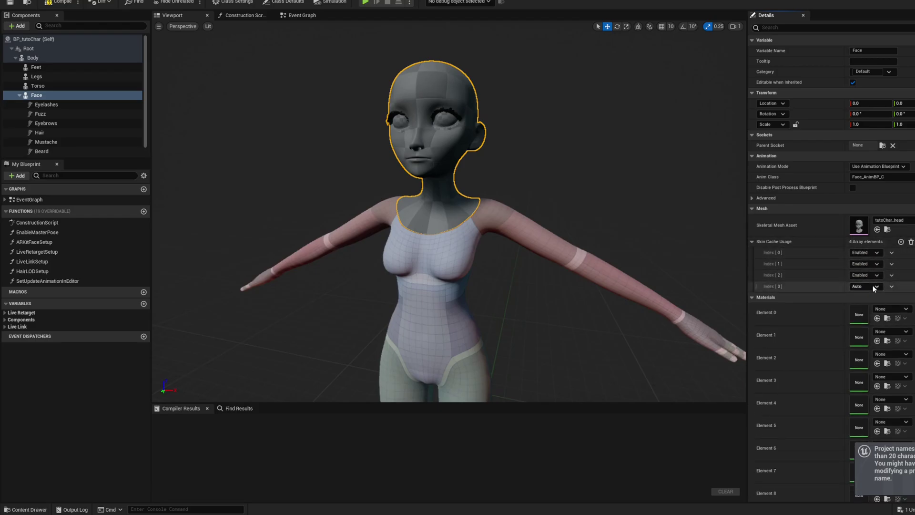
left_click(865, 287)
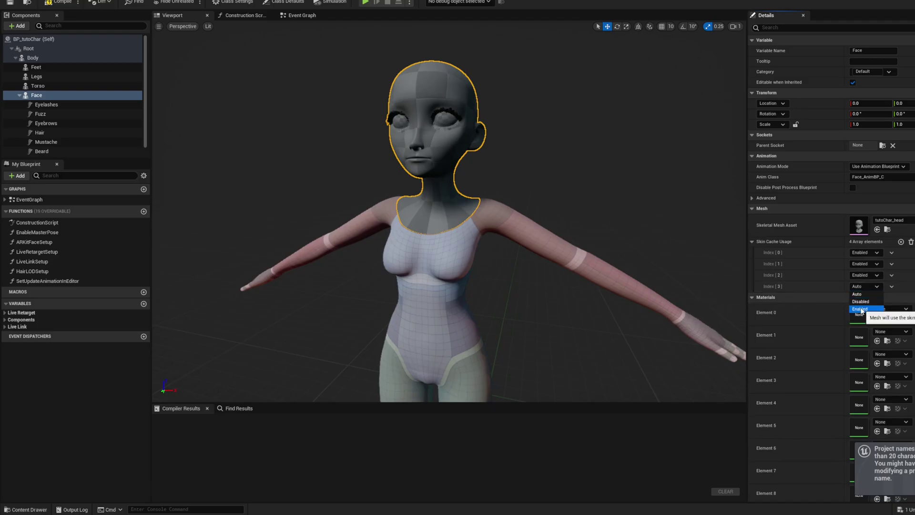
left_click(861, 309)
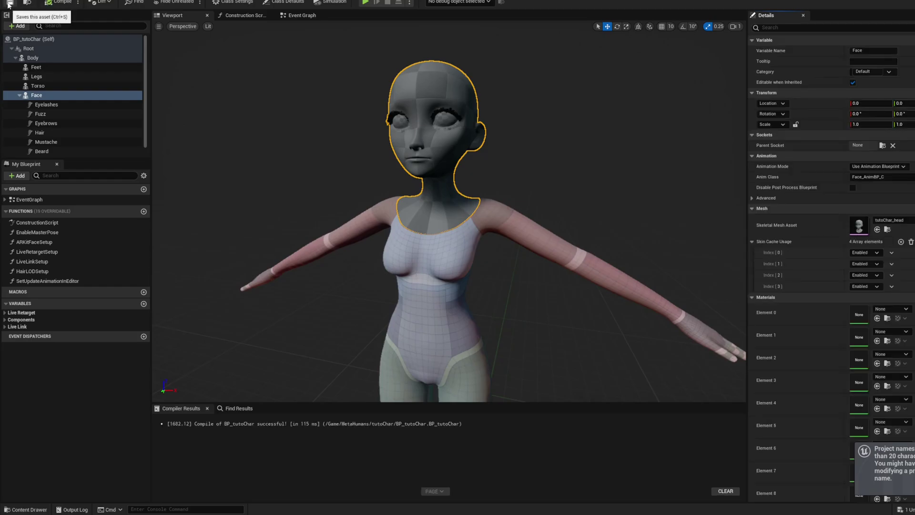
- Open the tutoChar_head skeletal mesh and arrange its editor window beside the Content Browser
left_click_drag(420, 1, 666, 292)
left_click_drag(500, 122, 585, 88)
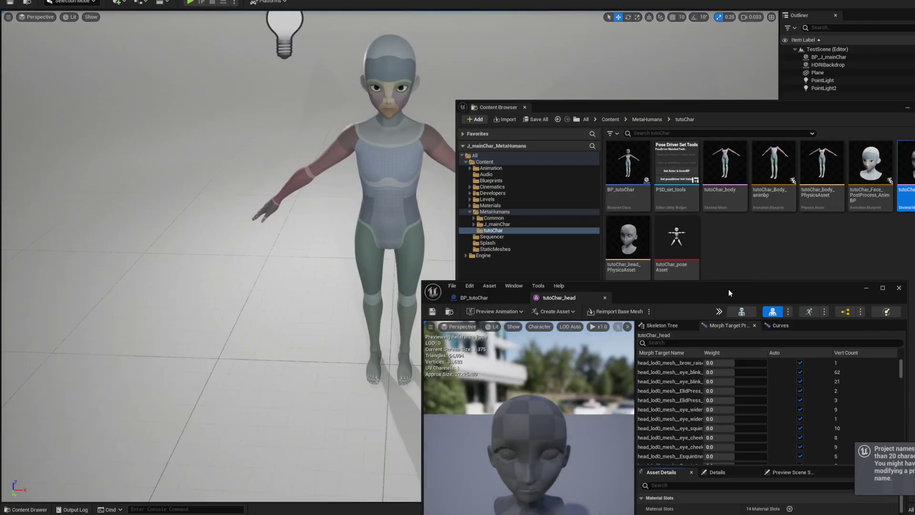
left_click_drag(728, 289, 360, 167)
left_click_drag(614, 99, 668, 106)
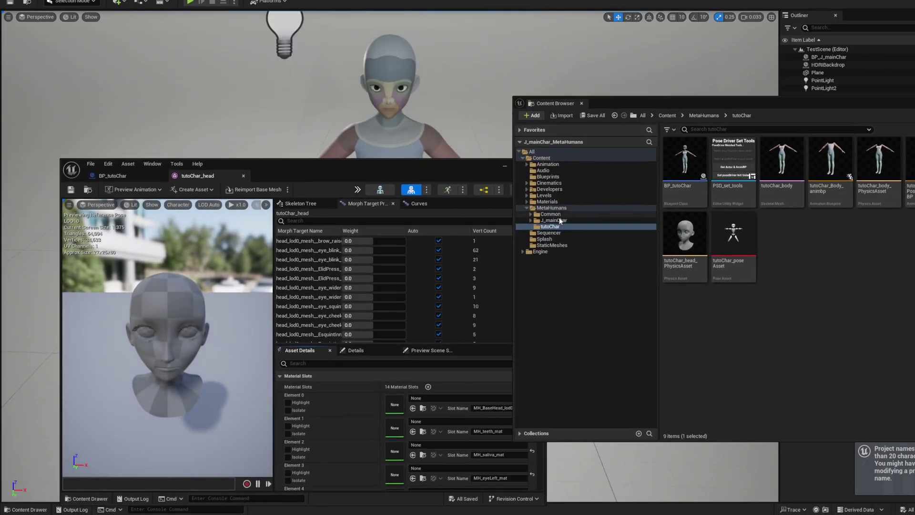
- Open J_mainChar_head from the J_mainChar Face folder and locate its MI_HeadSynthesized_Baked material in the Content Browser
left_click(553, 221)
double_click(732, 160)
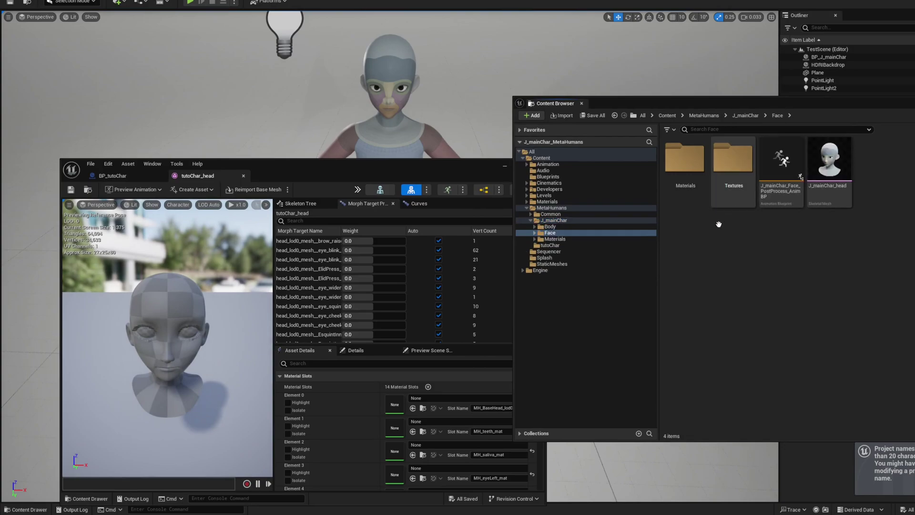
left_click(845, 172)
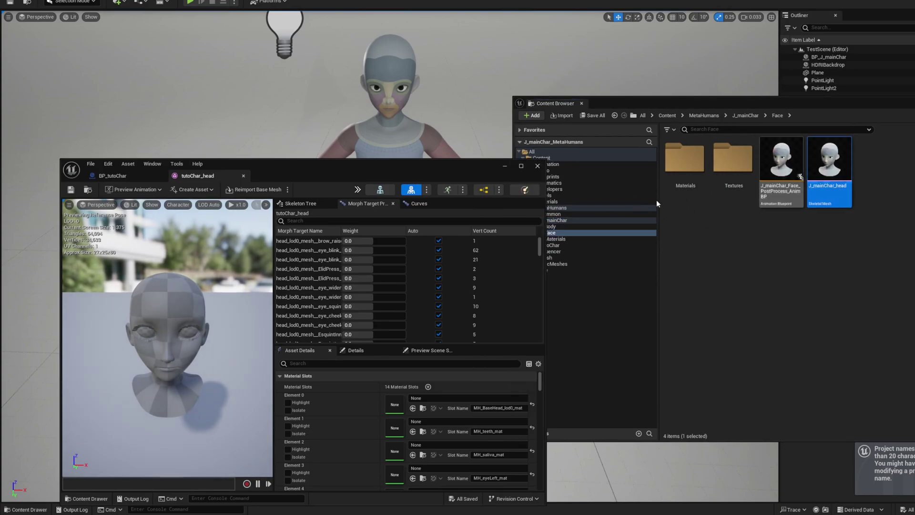
double_click(438, 164)
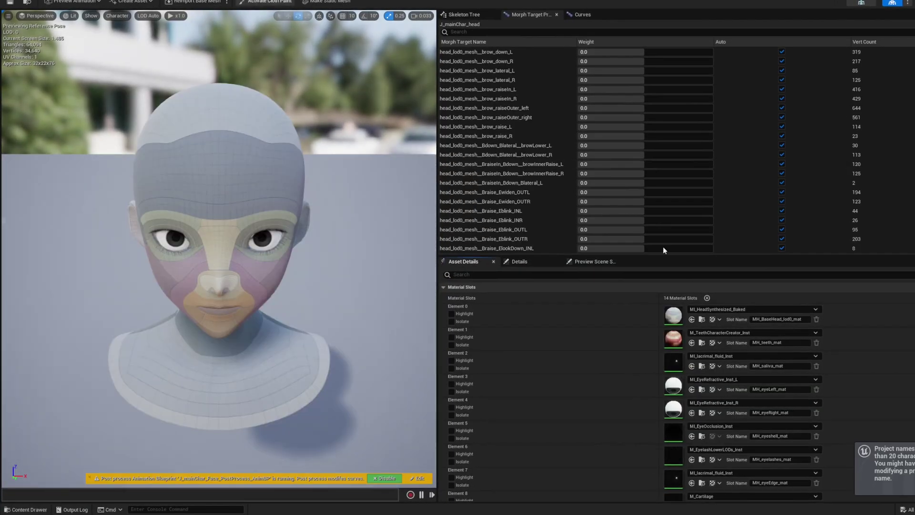
key("ctrl+space")
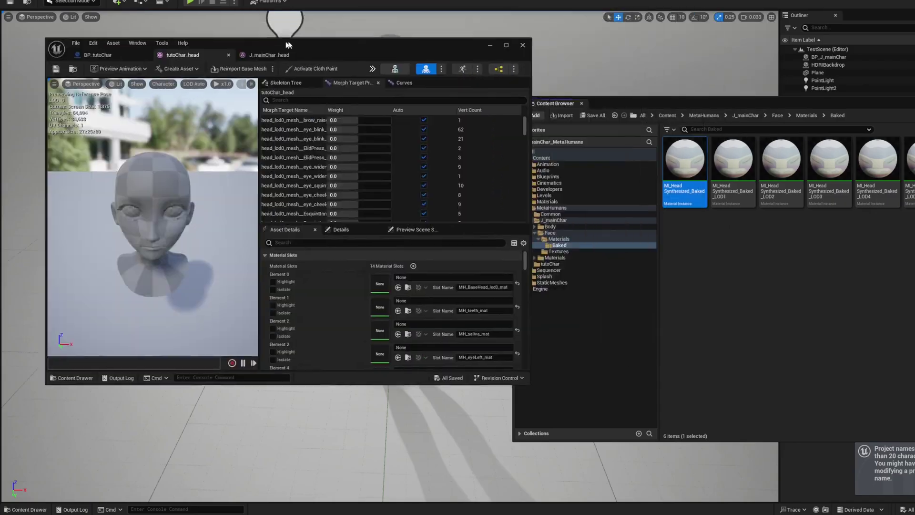
- Assign MI_HeadSynthesized_Baked, M_TeethCharacterCreator_Inst and MI_lacrimal_fluid_Inst to tutoChar_head's MH_BaseHead_lod0_mat, MH_teeth_mat and MH_saliva_mat slots, matching J_mainChar_head
left_click_drag(685, 159, 465, 280)
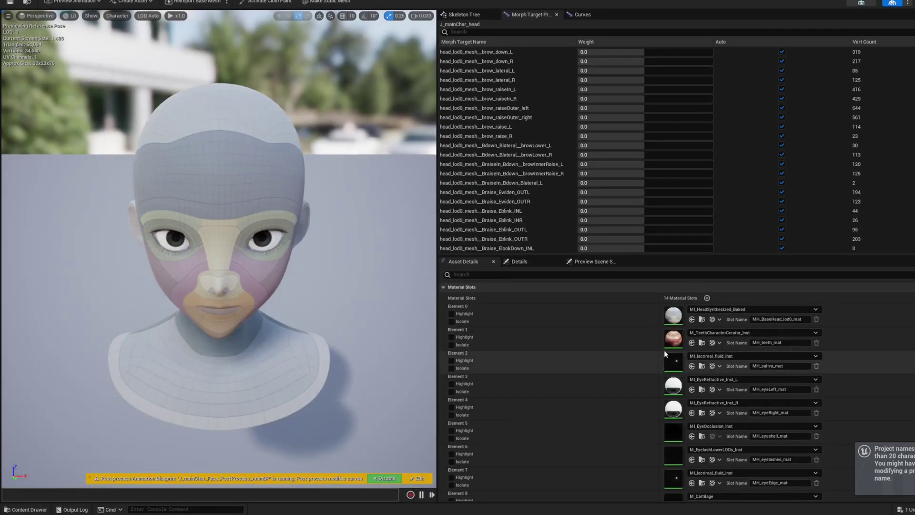
key("ctrl+space")
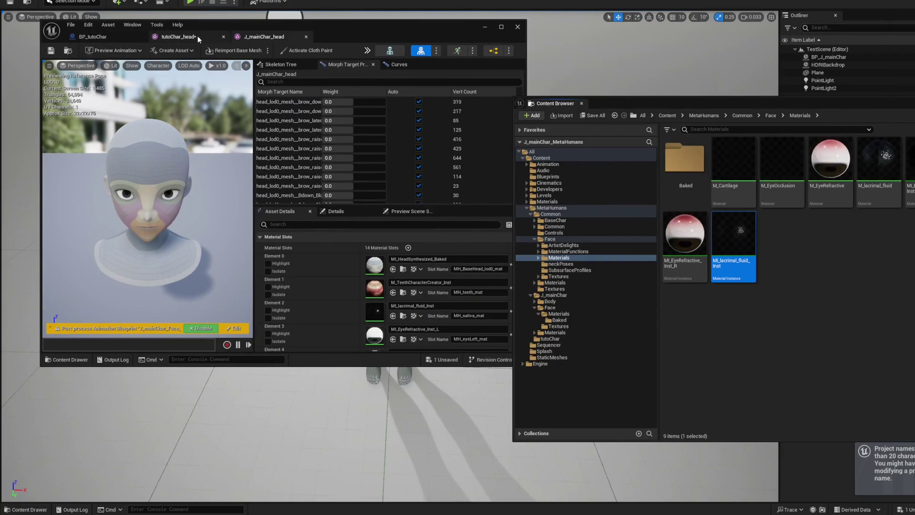
left_click_drag(732, 238, 429, 307)
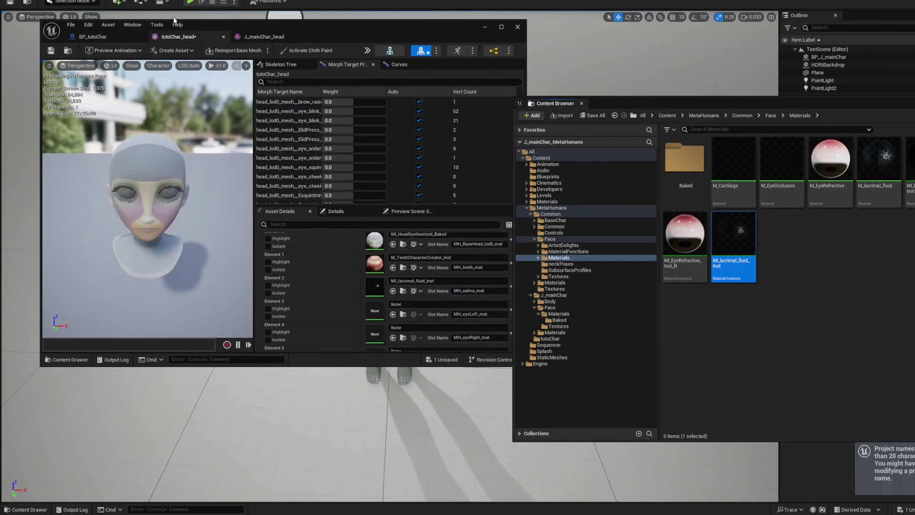
- Assign MI_EyeRefractive_Inst_L and MI_EyeRefractive_Inst_R from J_mainChar's Face Materials folder to tutoChar_head's MH_eyeLeft_mat and MH_eyeRight_mat slots
scroll(362, 298, "down", 1)
left_click(559, 314)
left_click_drag(733, 160, 374, 307)
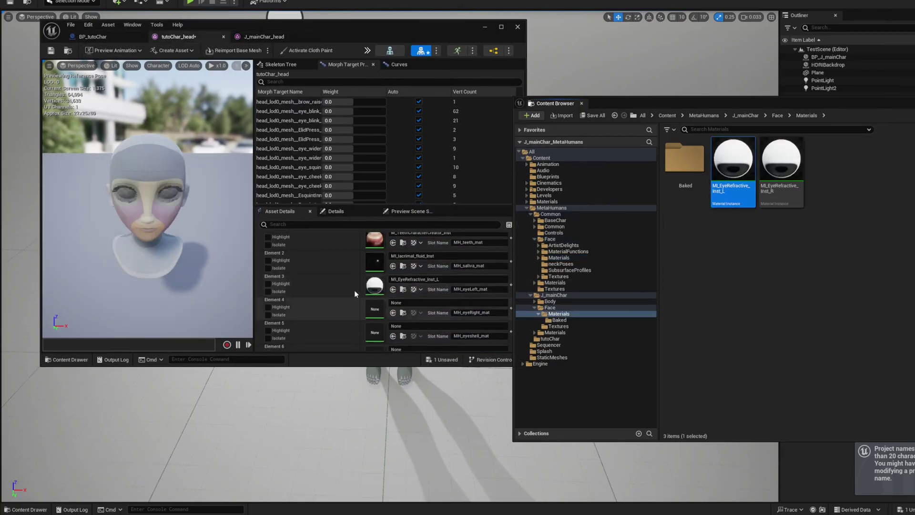
left_click_drag(780, 160, 376, 329)
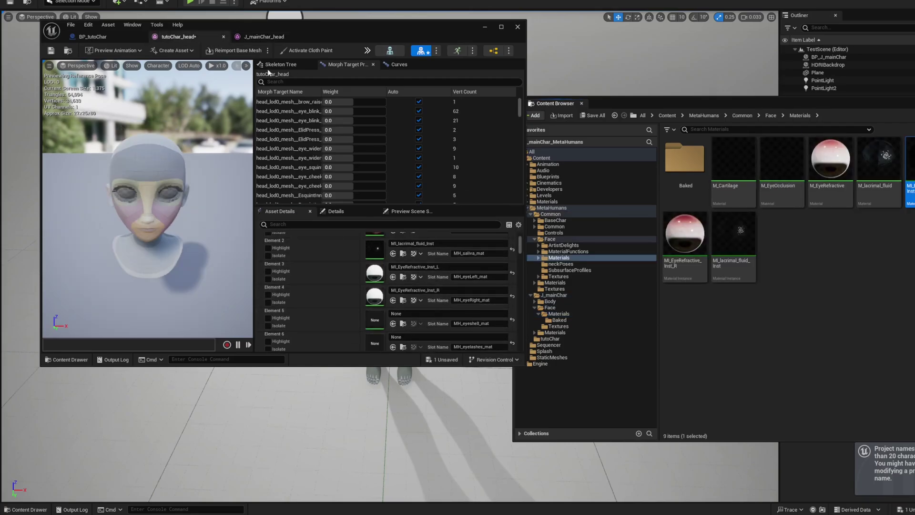
- Assign MI_EyeOcclusion_Inst, M_EyelashLowerLODs_Inst, MI_lacrimal_fluid_Inst and M_Cartilage to tutoChar_head's eyeshell, eyelashes, eyeEdge and cartilage slots
left_click_drag(910, 171, 354, 297)
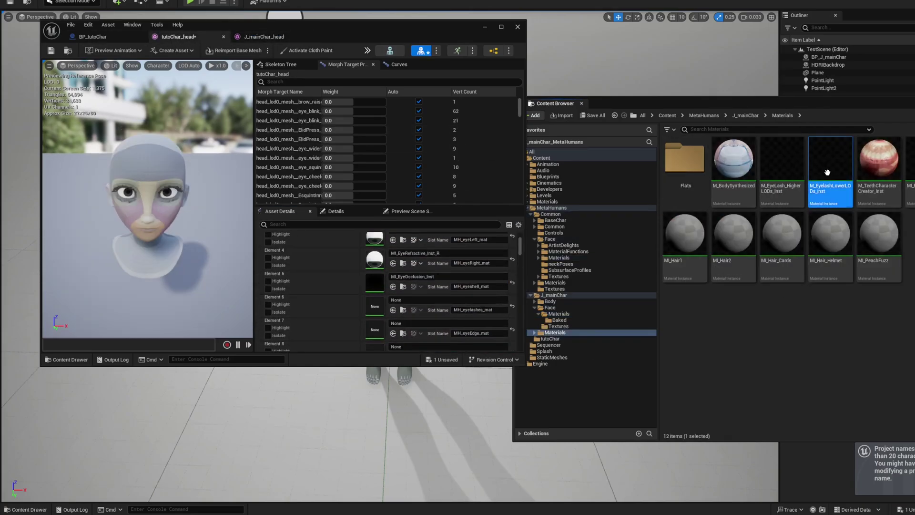
left_click_drag(830, 162, 379, 316)
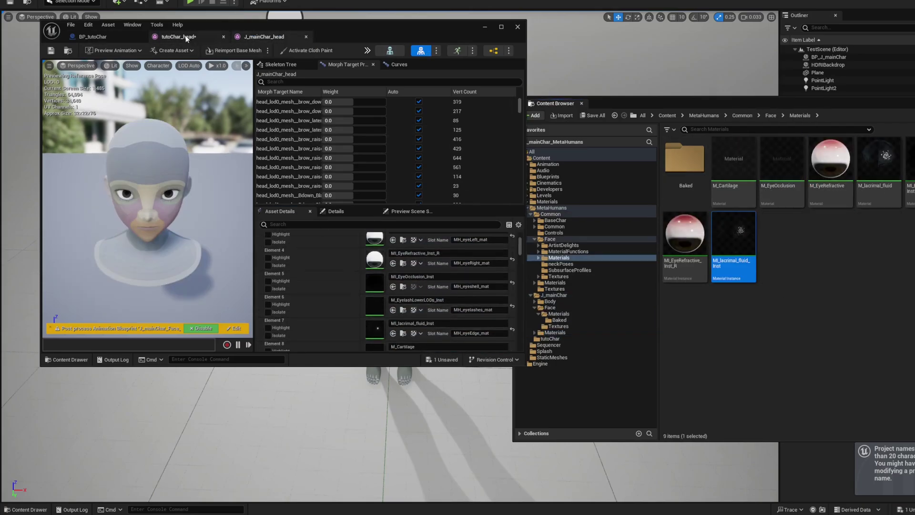
left_click_drag(732, 246, 375, 339)
scroll(374, 309, "down", 1)
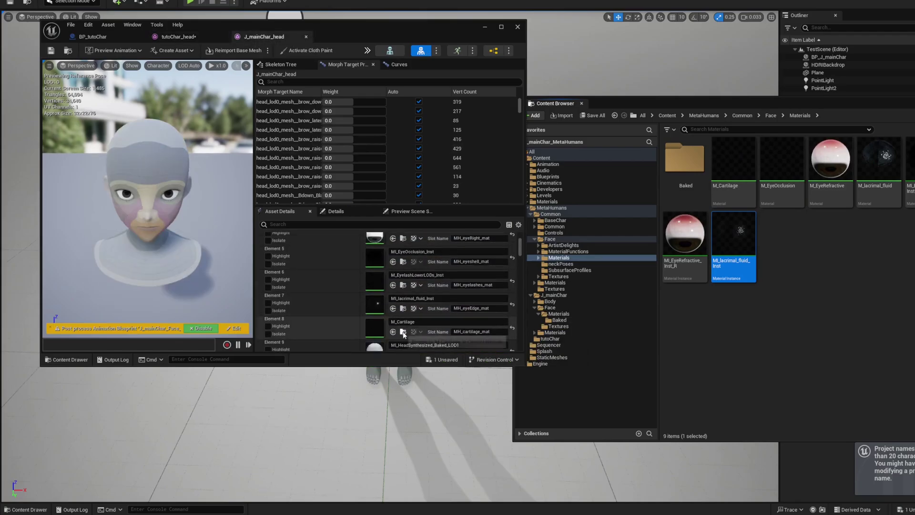
left_click_drag(733, 162, 328, 288)
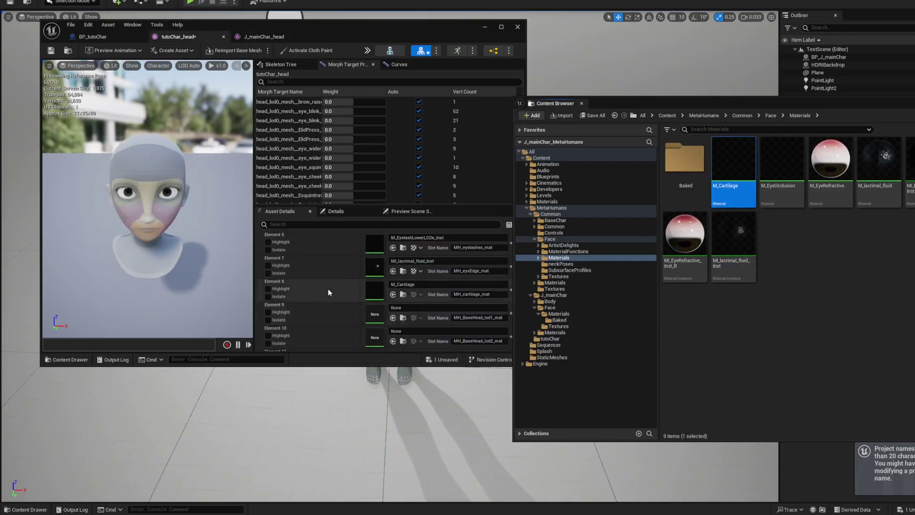
- Save the tutoChar_head mesh and move its editor window aside to uncover the level viewport
scroll(327, 287, "down", 5)
double_click(404, 26)
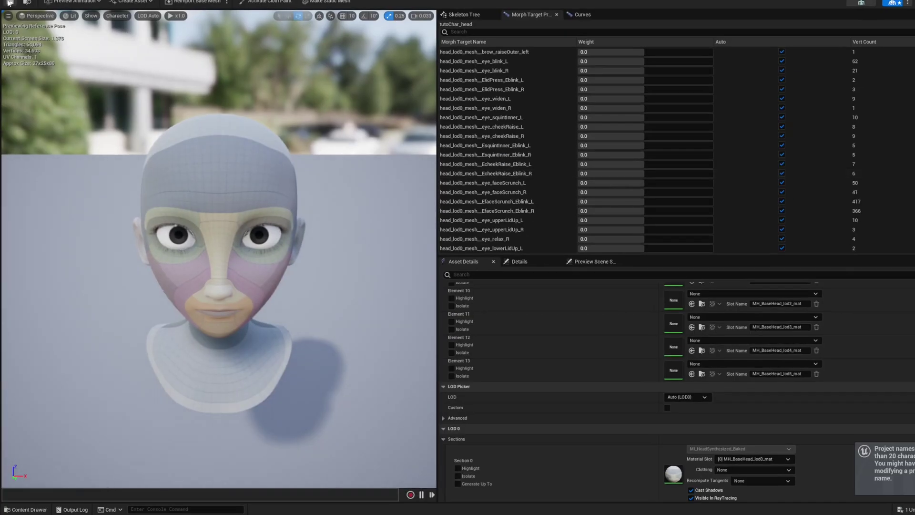
key("ctrl+s")
left_click_drag(452, 2, 356, 267)
left_click(650, 307)
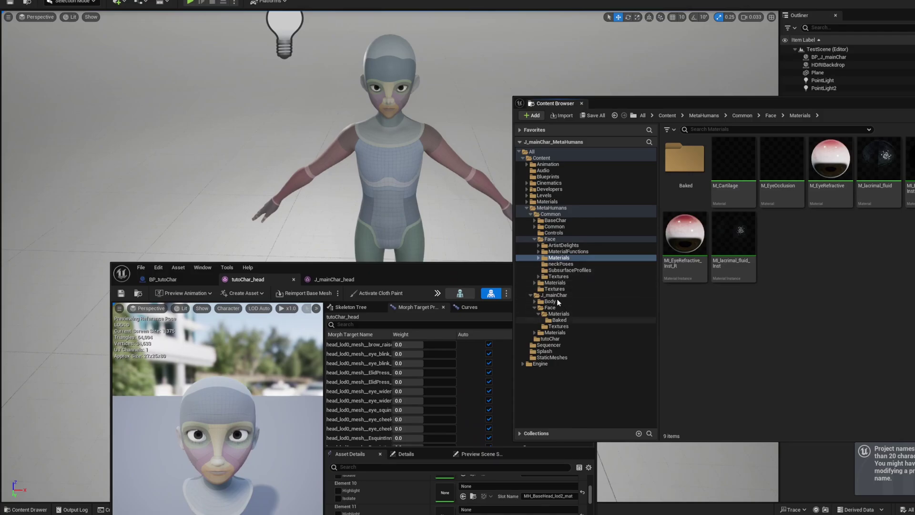
- Place BP_tutoChar from the tutoChar folder into the level next to the existing character
left_click(550, 339)
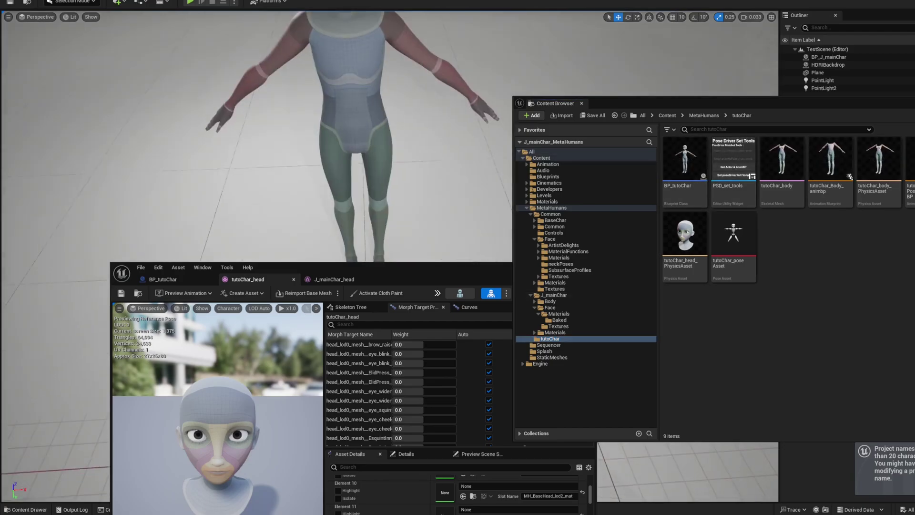
right_click_drag(405, 167, 374, 155)
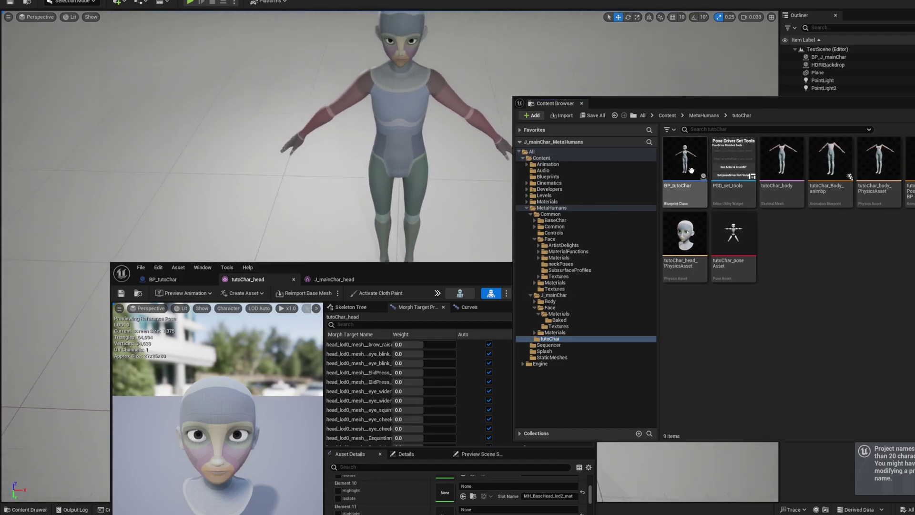
left_click_drag(691, 170, 262, 228)
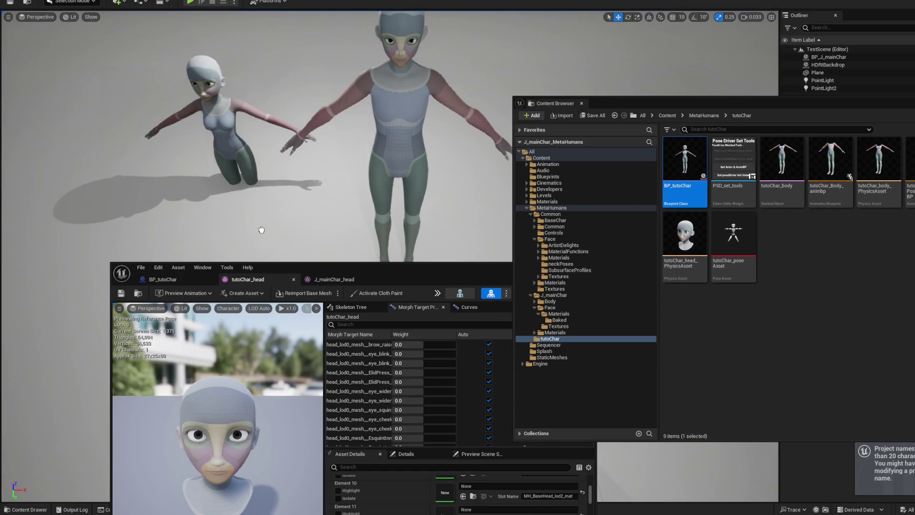
- Hide BP_J_mainChar in the level and clear the mesh editor and Content Browser windows away from the viewport
left_click_drag(455, 272, 352, 304)
left_click(486, 130)
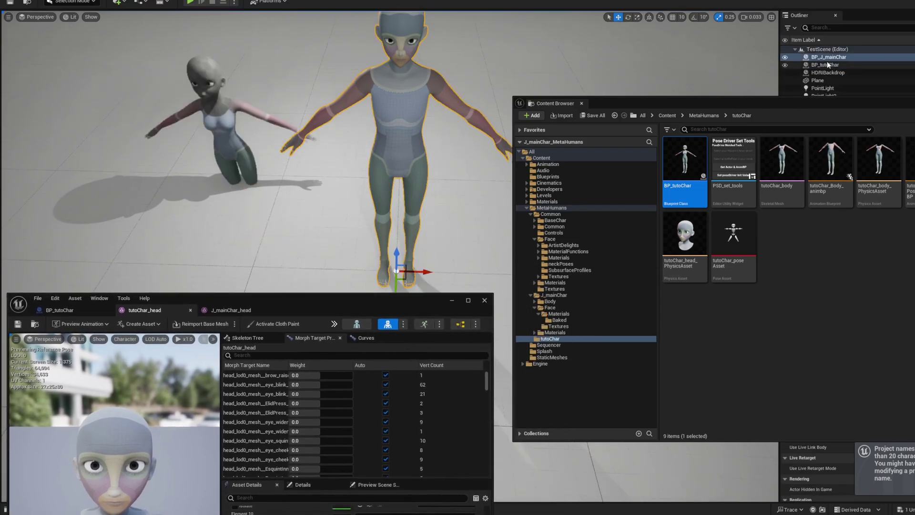
left_click(784, 57)
left_click_drag(782, 101, 297, 319)
left_click(452, 300)
- Set the X and Y location of the BP_tutoChar actor to 0
left_click(221, 133)
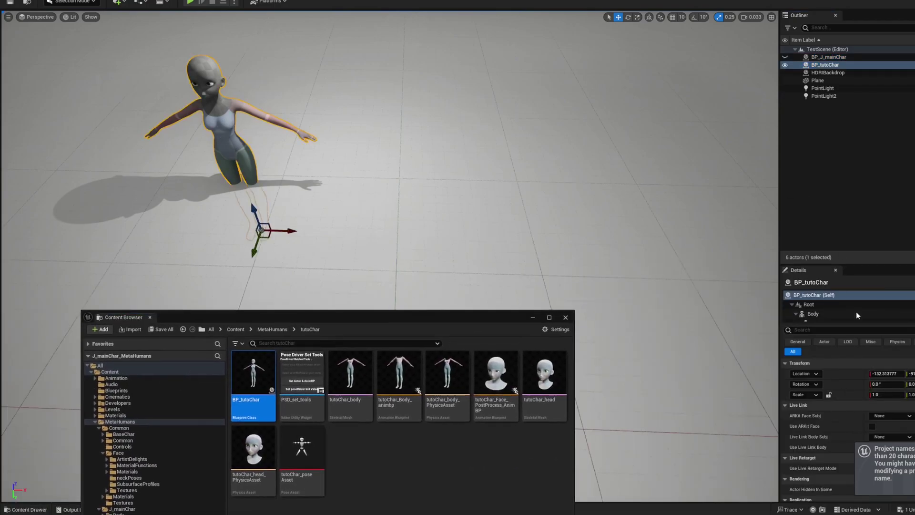
key("Tab")
type("0")
key("Tab")
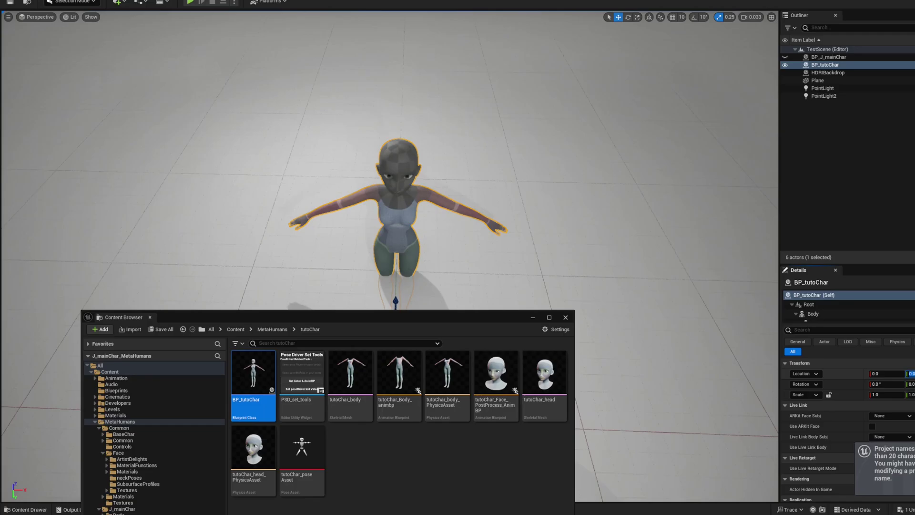
type("0")
key("Return")
right_click_drag(520, 173, 507, 100)
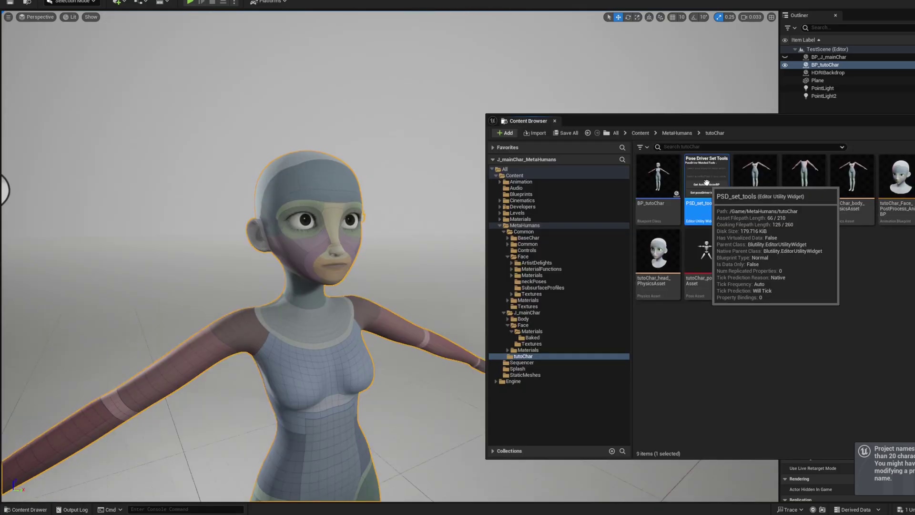
- Run the PSD_set_tools editor utility widget, arrange it beside the viewport and load the BP_tutoChar actor into it
right_click(710, 187)
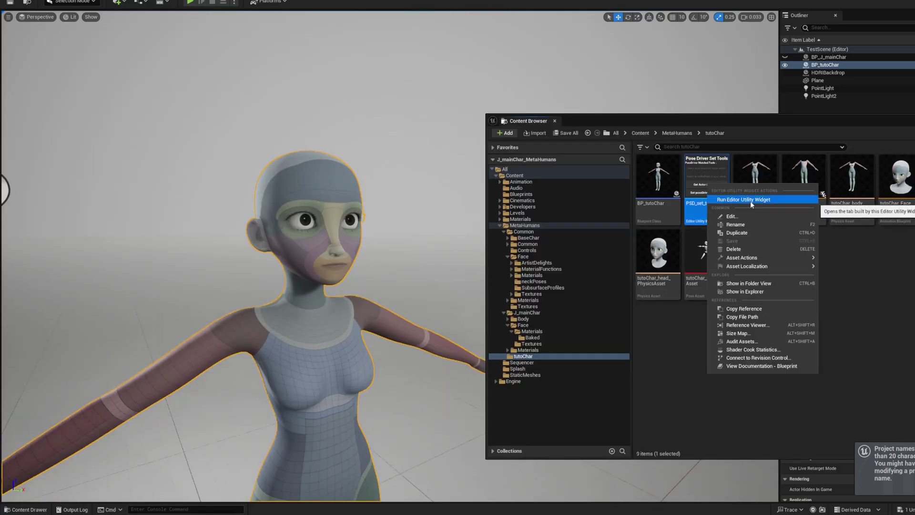
left_click(750, 201)
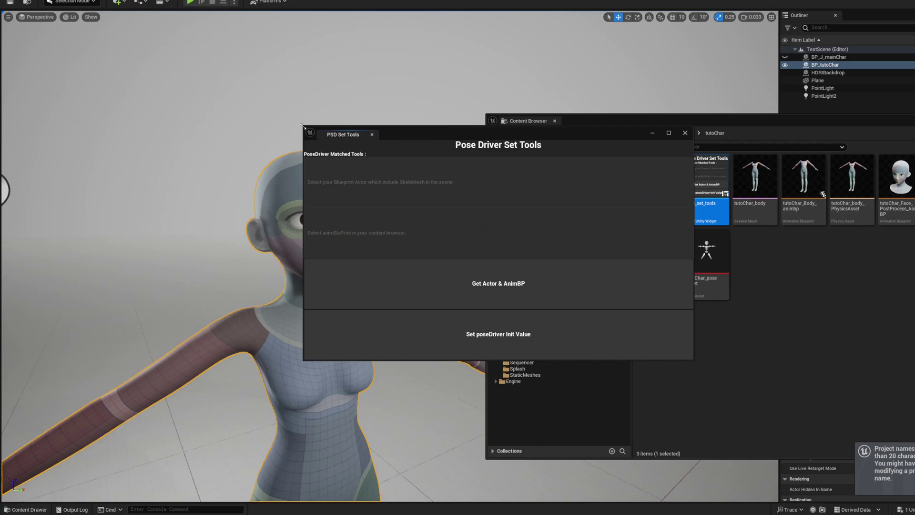
left_click_drag(301, 126, 476, 132)
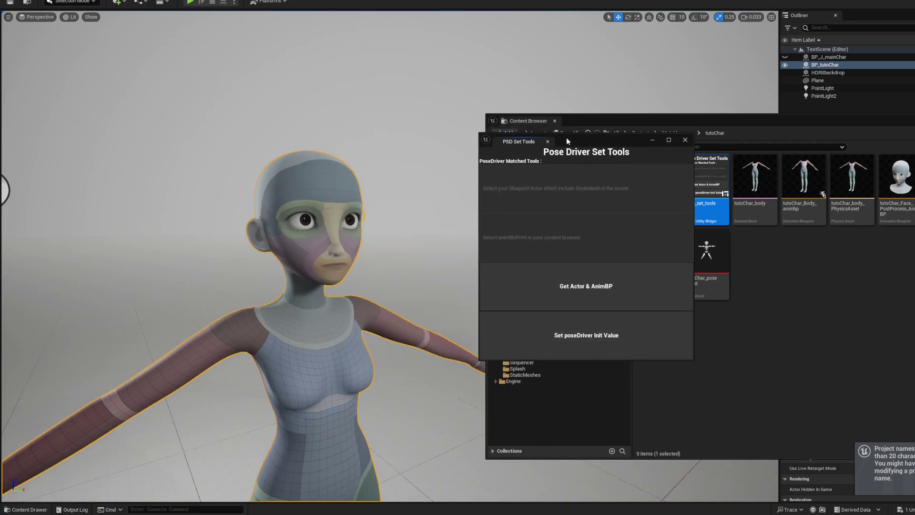
left_click_drag(566, 141, 745, 127)
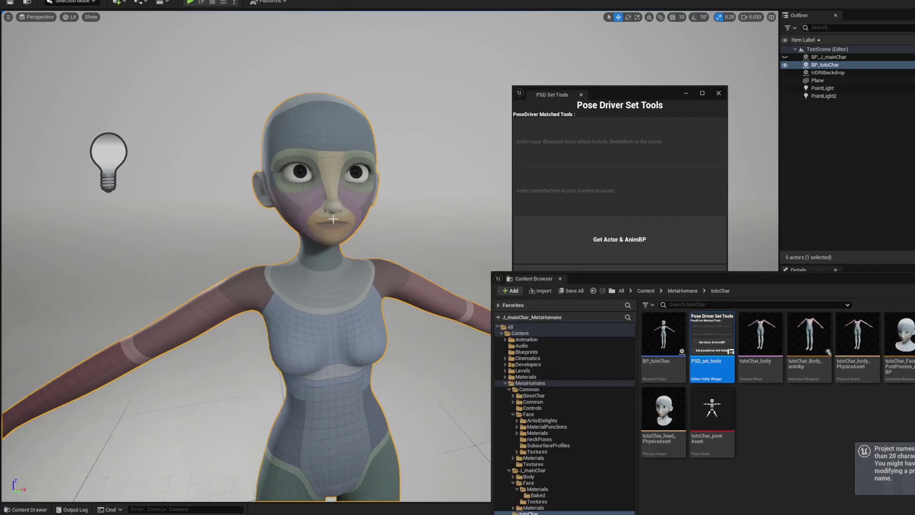
left_click_drag(757, 280, 724, 280)
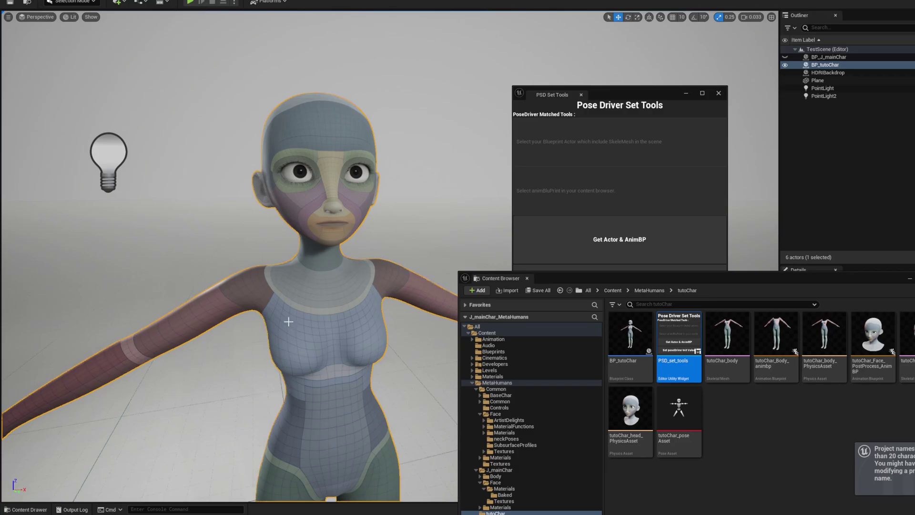
left_click(573, 254)
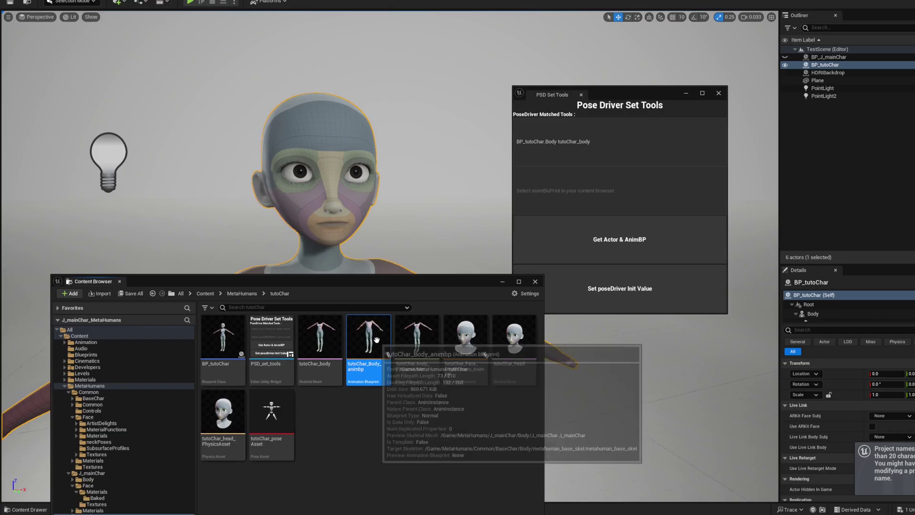
- Assign the metahuman_base_skel skeleton to the tutoChar_Body_animbp animation blueprint
right_click(377, 340)
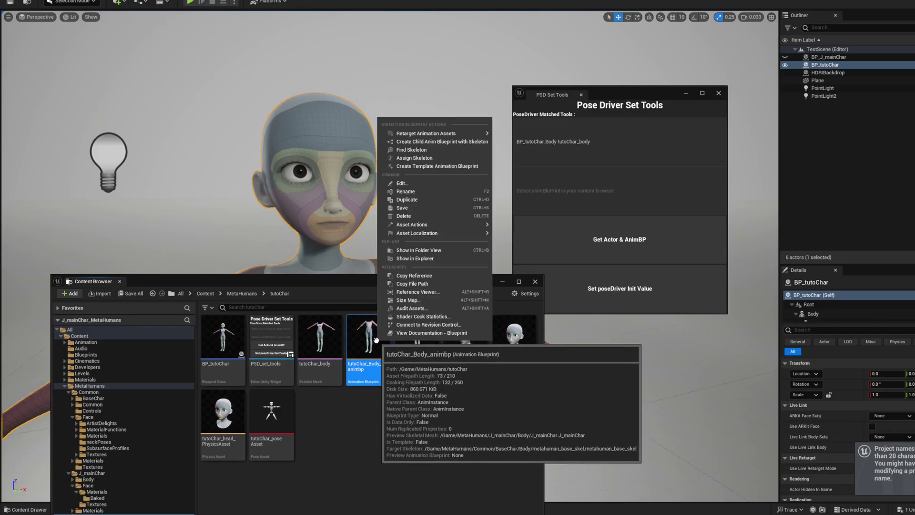
left_click(420, 159)
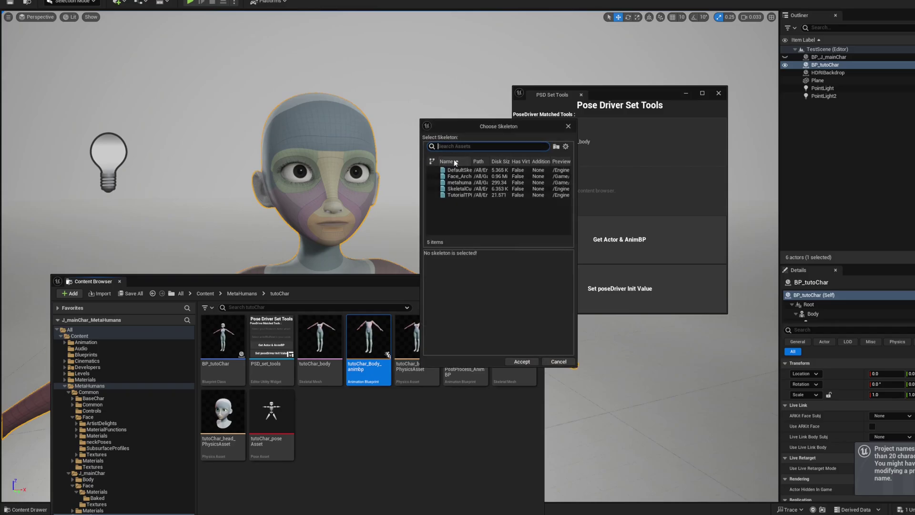
left_click_drag(472, 126, 223, 74)
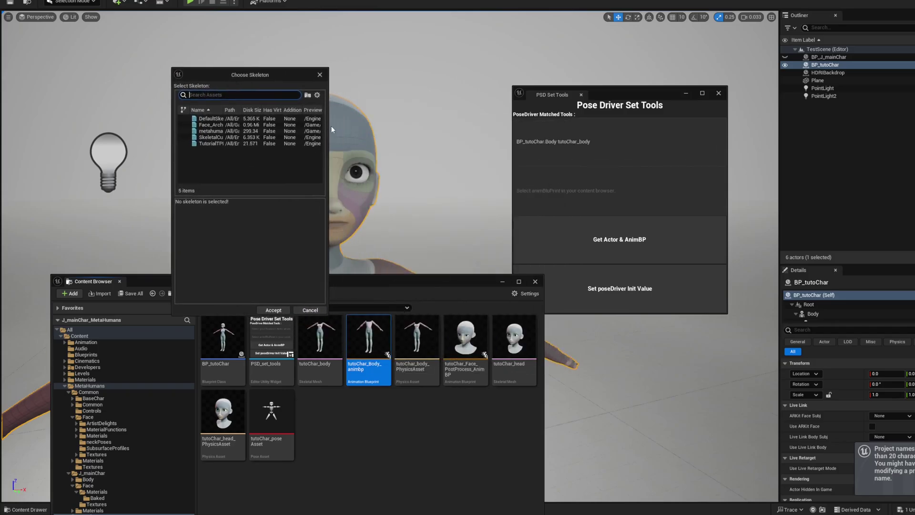
left_click_drag(328, 127, 466, 136)
left_click(234, 131)
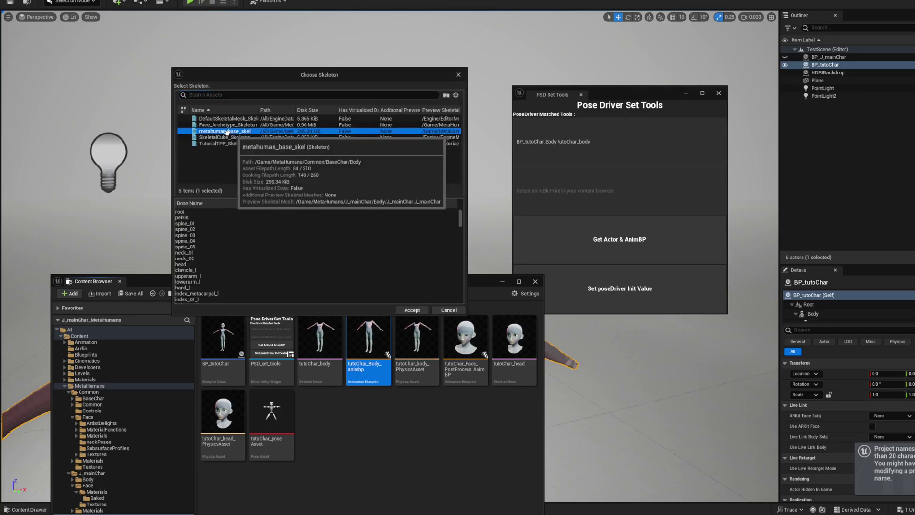
left_click(423, 308)
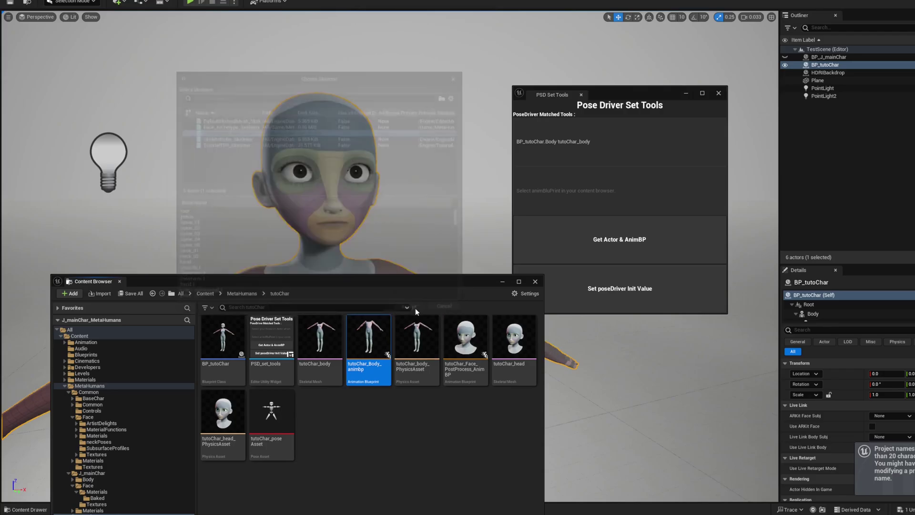
- Assign Face_Archetype_Skeleton to the tutoChar_Face_PostProcess_AnimBP animation blueprint
right_click(466, 336)
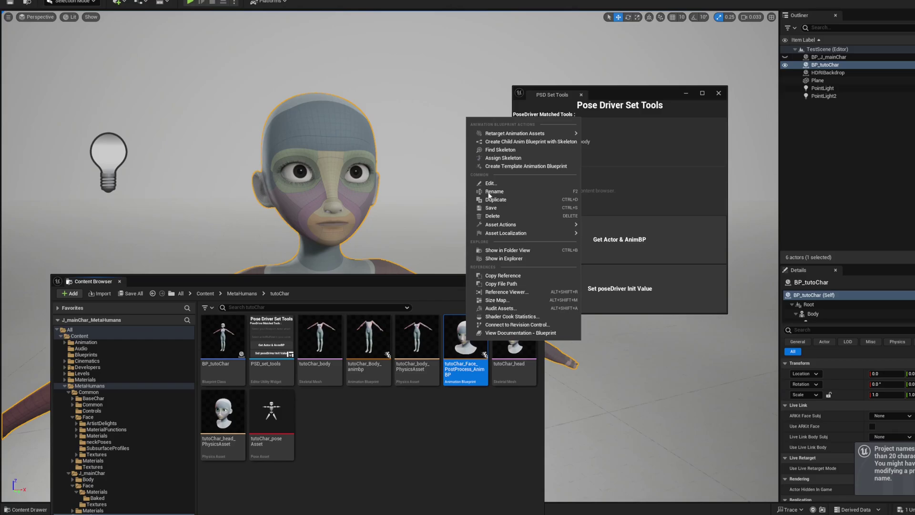
left_click(507, 158)
left_click(458, 177)
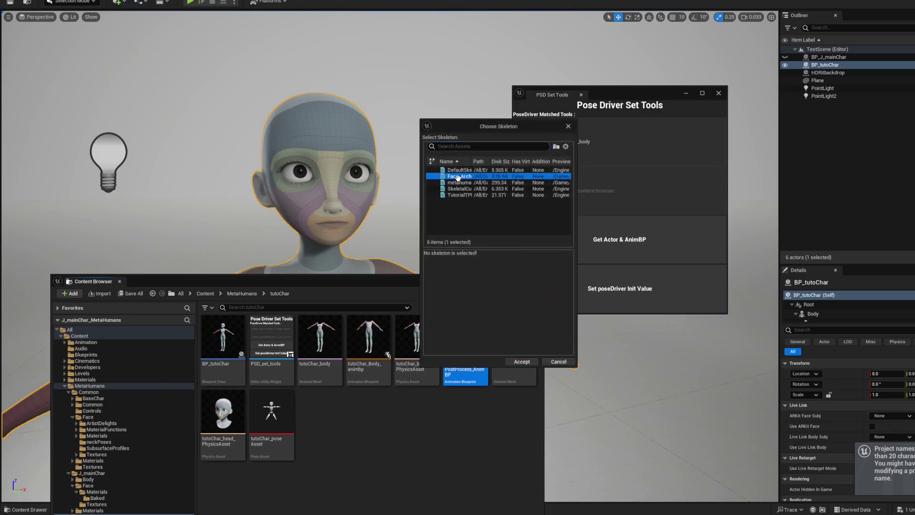
left_click_drag(421, 197, 256, 197)
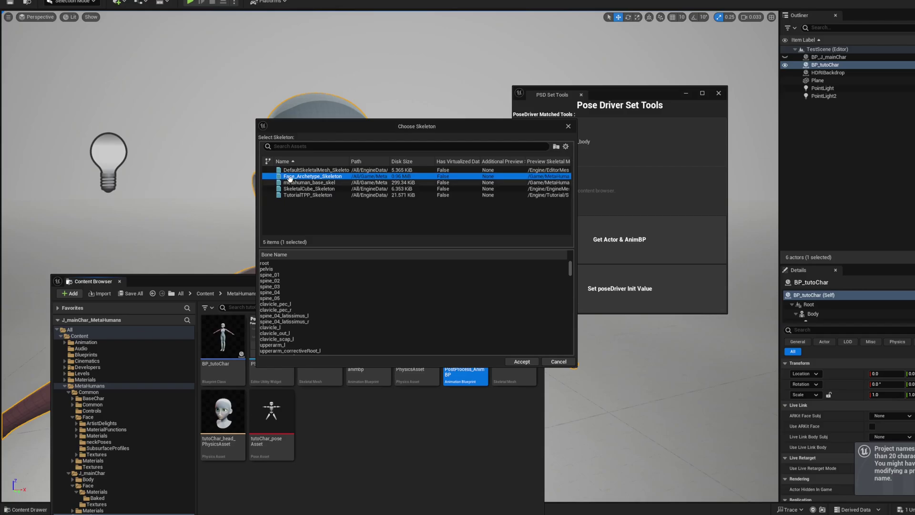
left_click(514, 362)
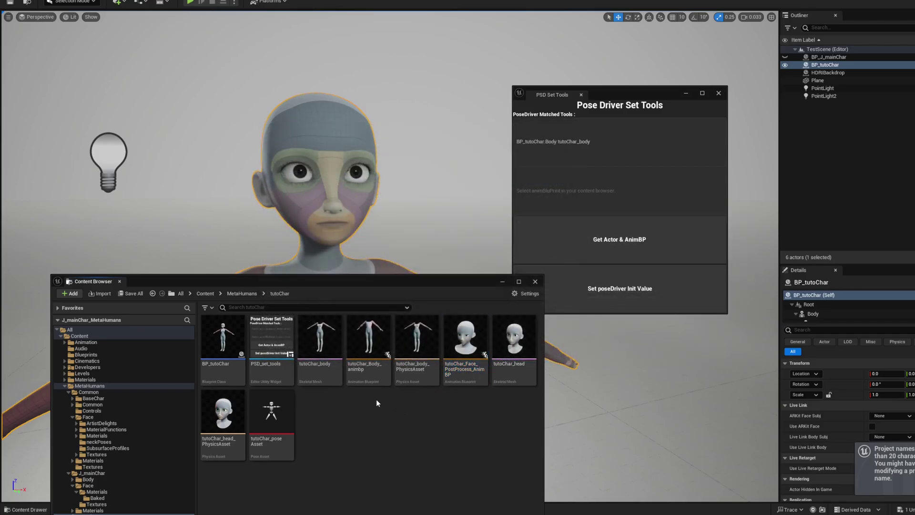
- Load tutoChar_Body_animbp together with the BP_tutoChar actor into the Pose Driver Set Tools
left_click(370, 348)
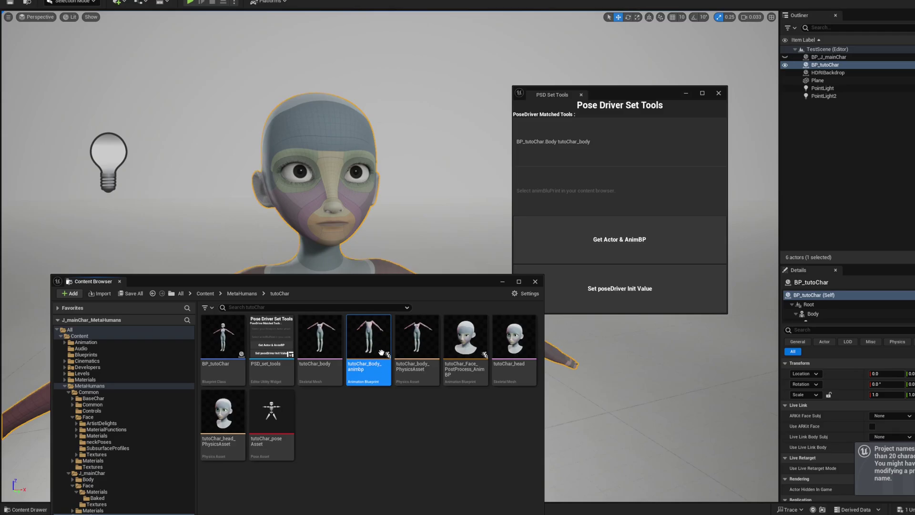
left_click(550, 238)
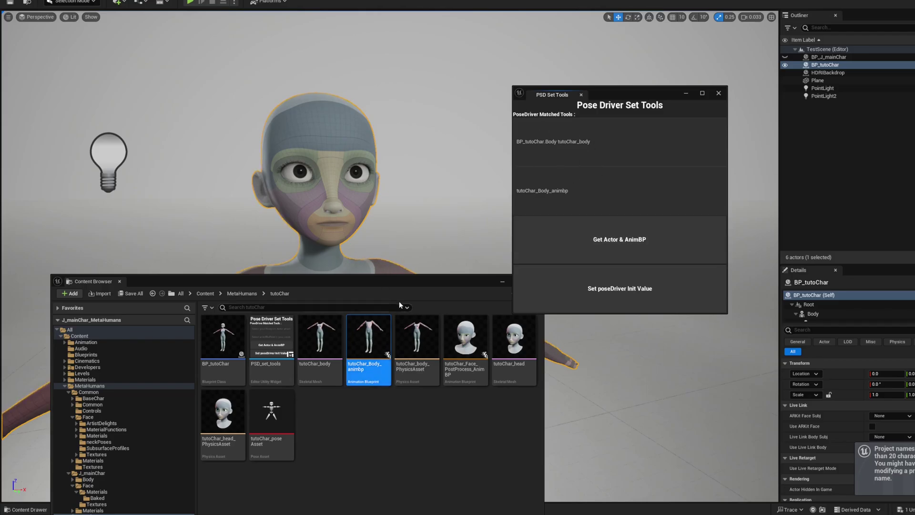
- Set the initial pose driver values in tutoChar_Body_animbp with the Pose Driver Set Tools and acknowledge the completion notice
left_click_drag(411, 283, 421, 322)
left_click(521, 292)
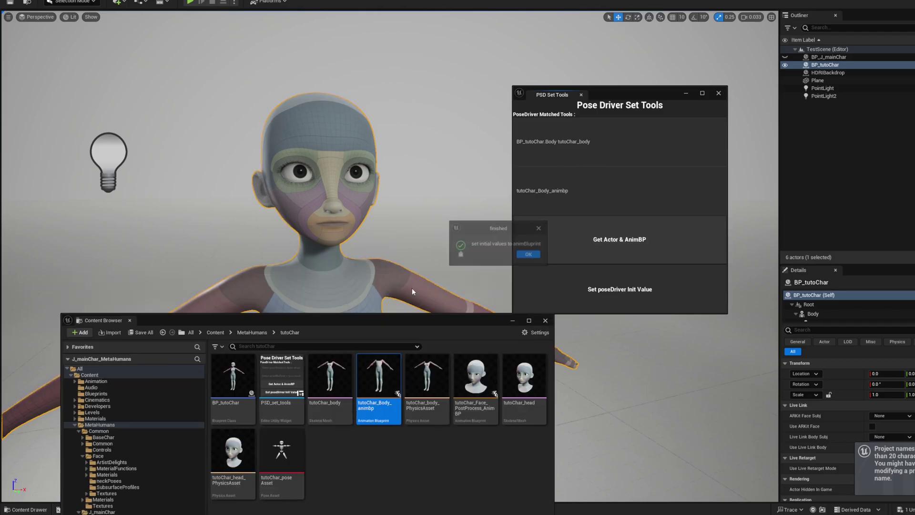
left_click(527, 254)
- Open tutoChar_Body_animbp in an enlarged editor and apply tutoChar_body to the asset as its preview mesh
left_click_drag(422, 319, 415, 265)
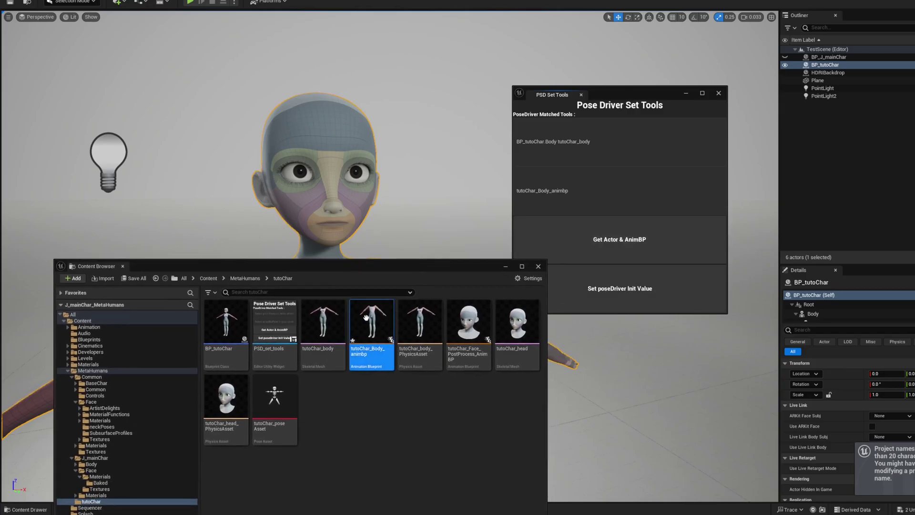
double_click(382, 333)
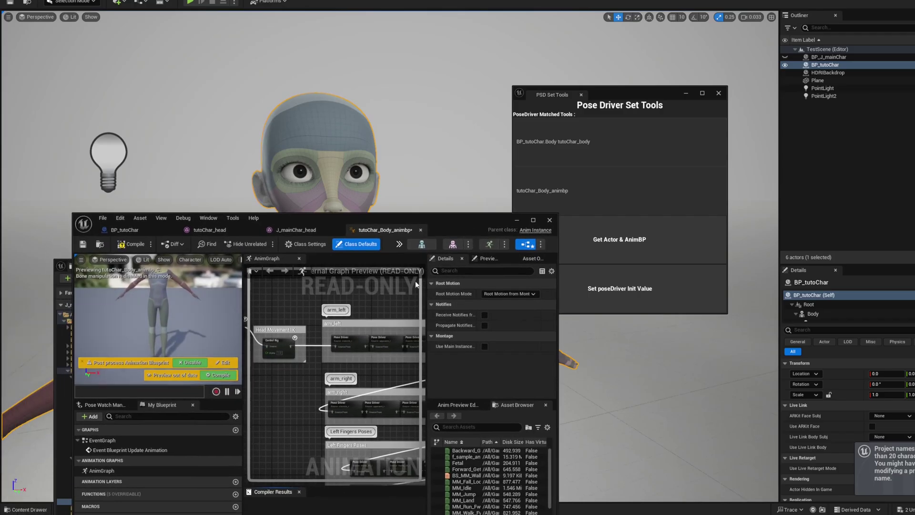
double_click(460, 220)
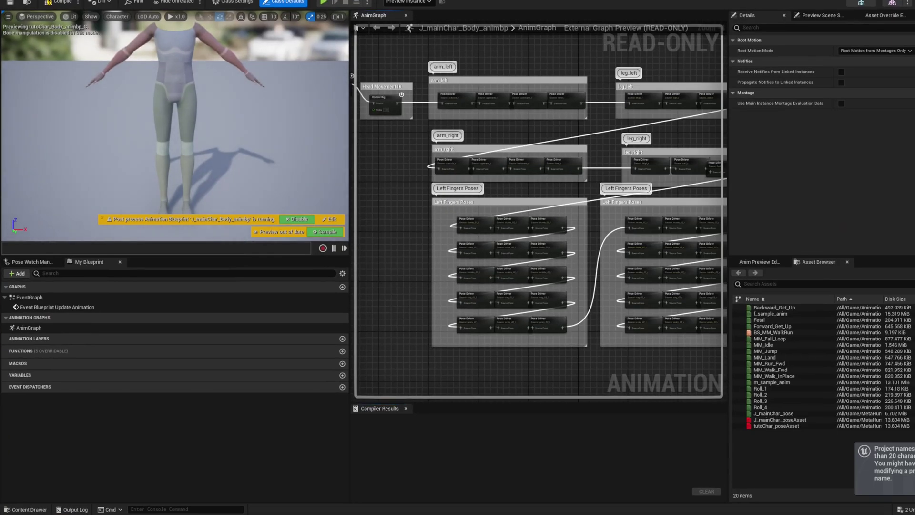
right_click_drag(407, 148, 382, 208)
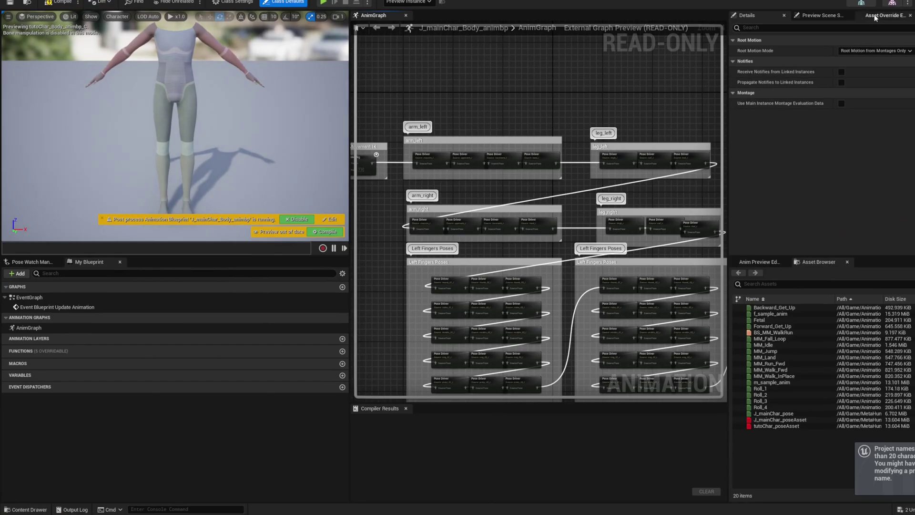
left_click(820, 15)
left_click(895, 129)
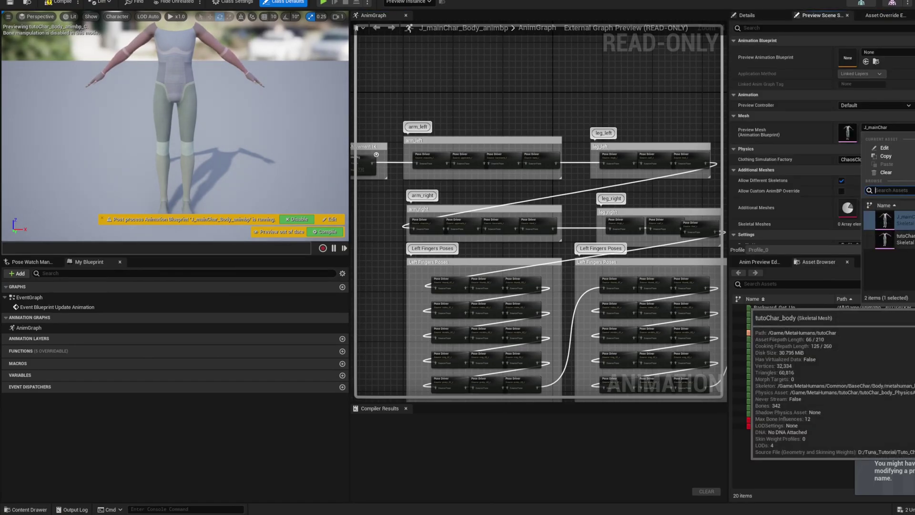
left_click(886, 238)
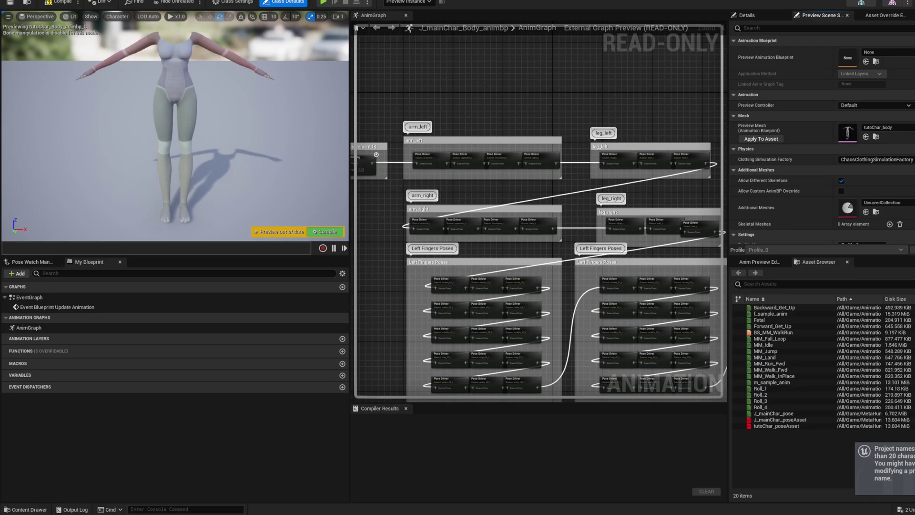
left_click(762, 139)
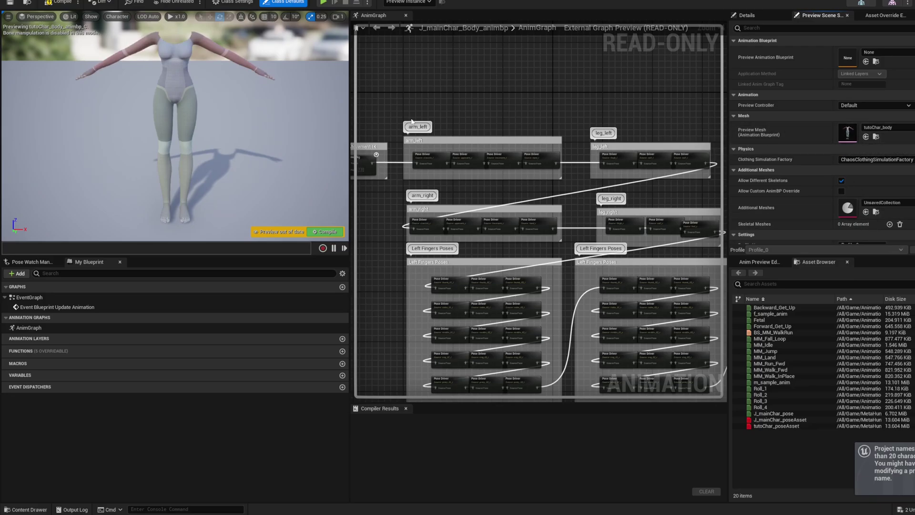
- Examine the clavicle_l and upperarm_l Pose Driver targets in tutoChar_Body_animbp's own AnimGraph, plus the asset override and preview scene settings
left_click(461, 111)
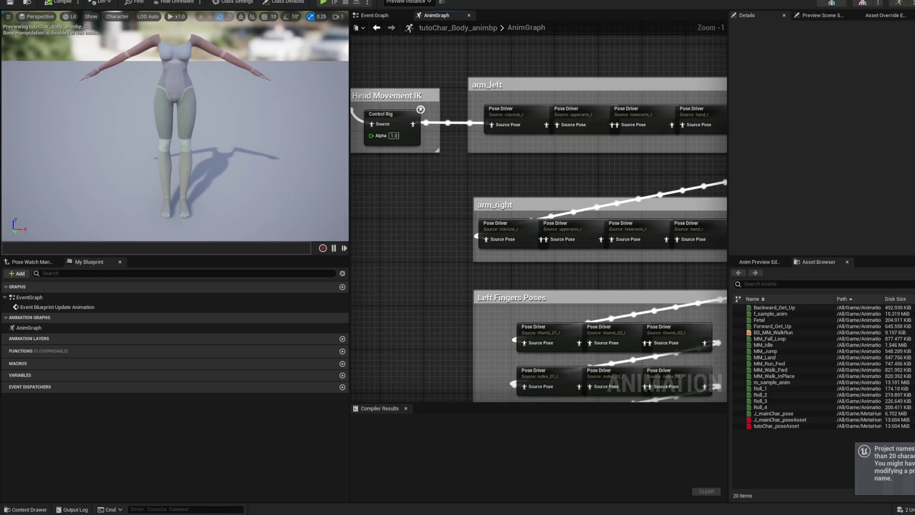
right_click_drag(534, 75, 534, 142)
left_click(530, 181)
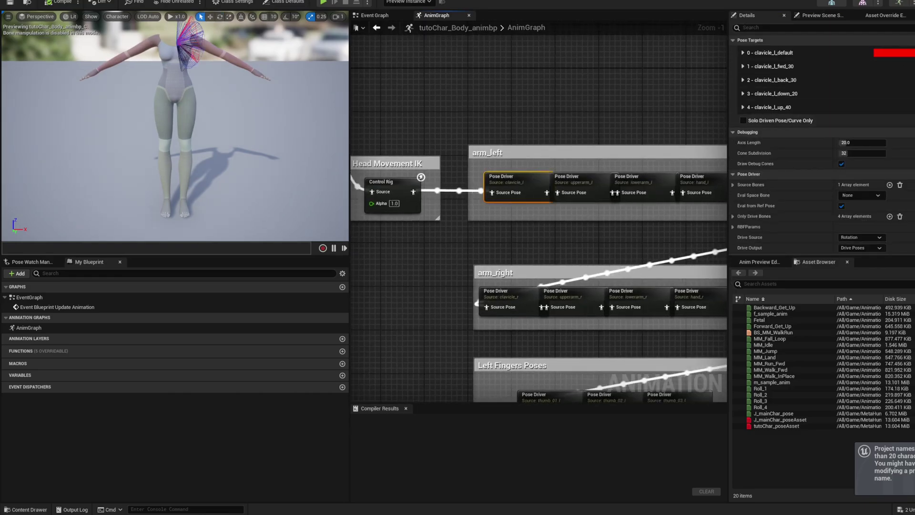
right_click_drag(576, 182, 496, 171)
left_click(495, 171)
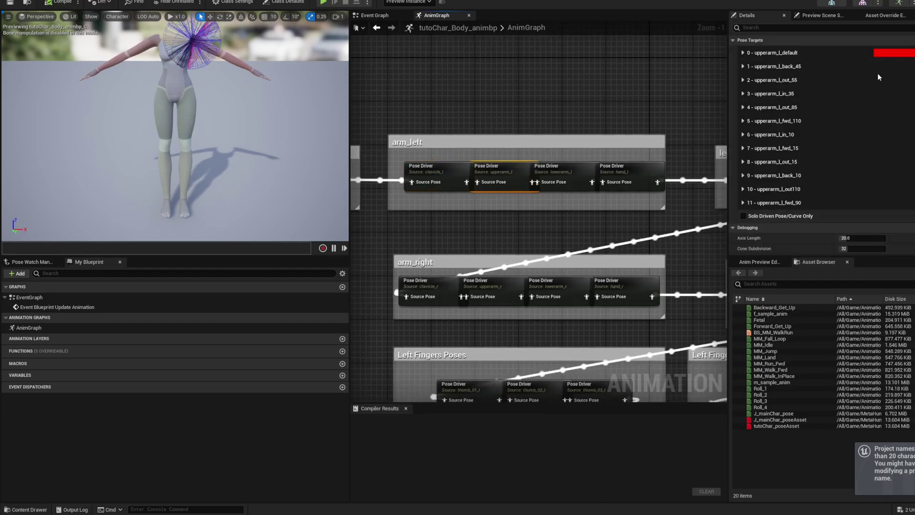
left_click(887, 16)
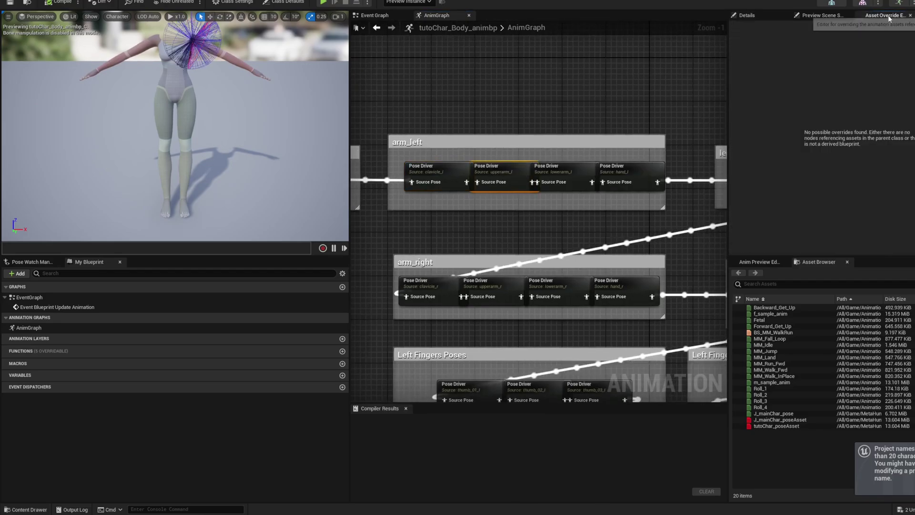
left_click(824, 15)
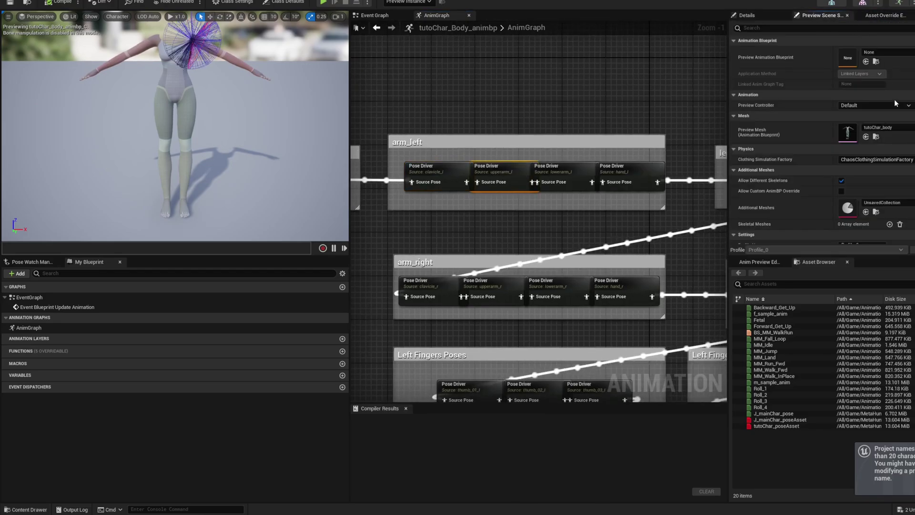
- Examine the pose targets of the Pose Driver nodes for the arms and legs in the AnimGraph
left_click(757, 16)
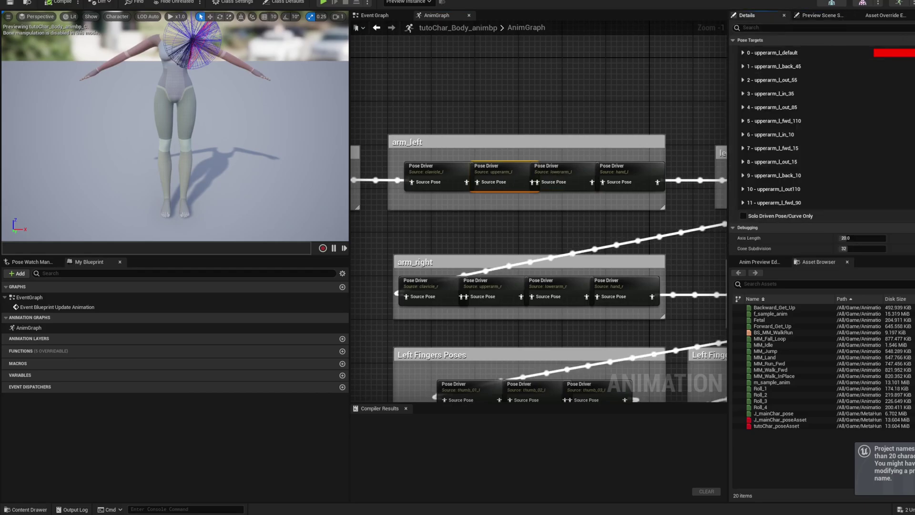
left_click(555, 177)
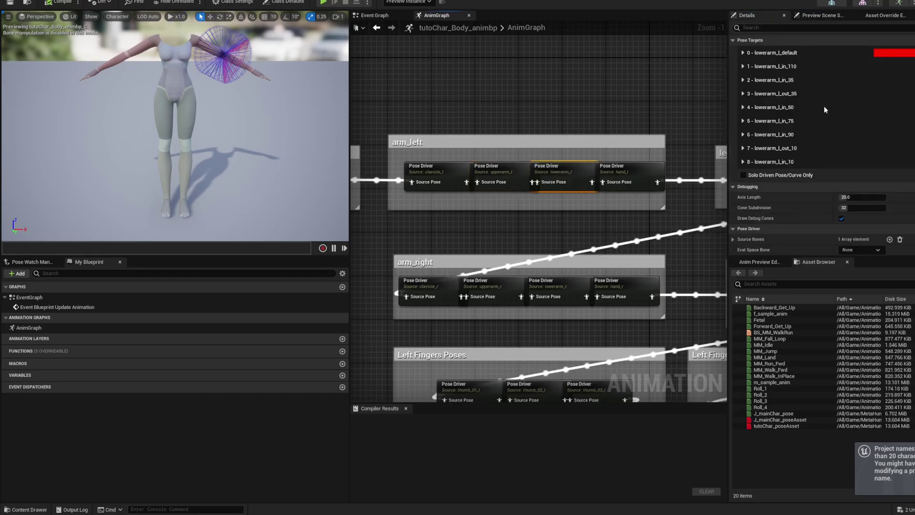
scroll(551, 222, "down", 1)
left_click(466, 295)
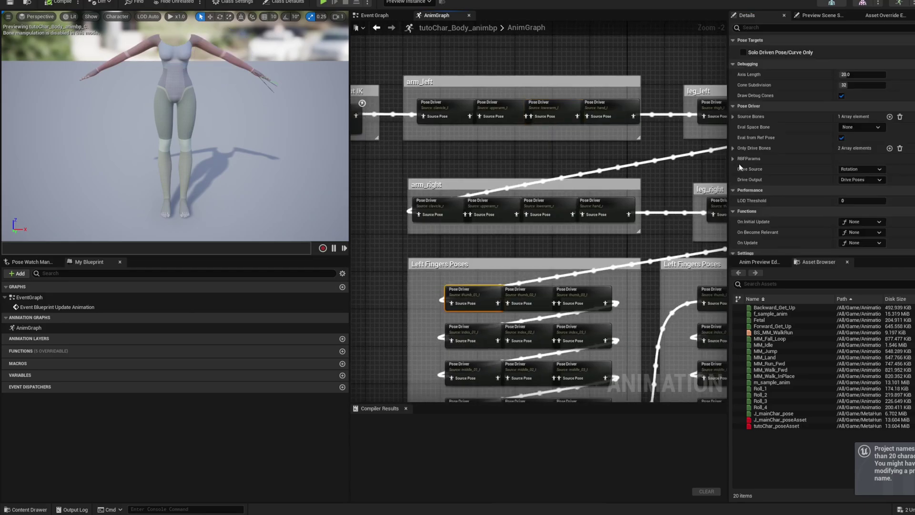
left_click(498, 202)
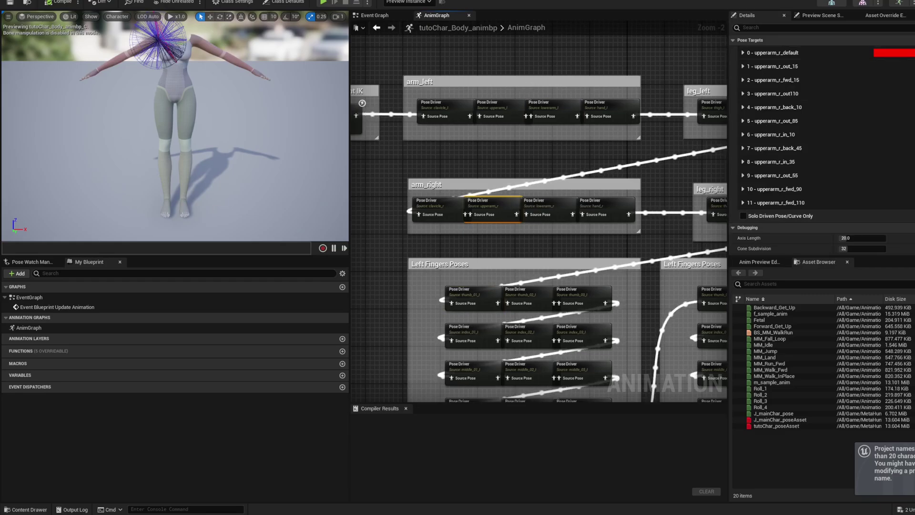
scroll(553, 143, "down", 2)
right_click_drag(546, 168, 657, 78)
right_click_drag(477, 156, 581, 231)
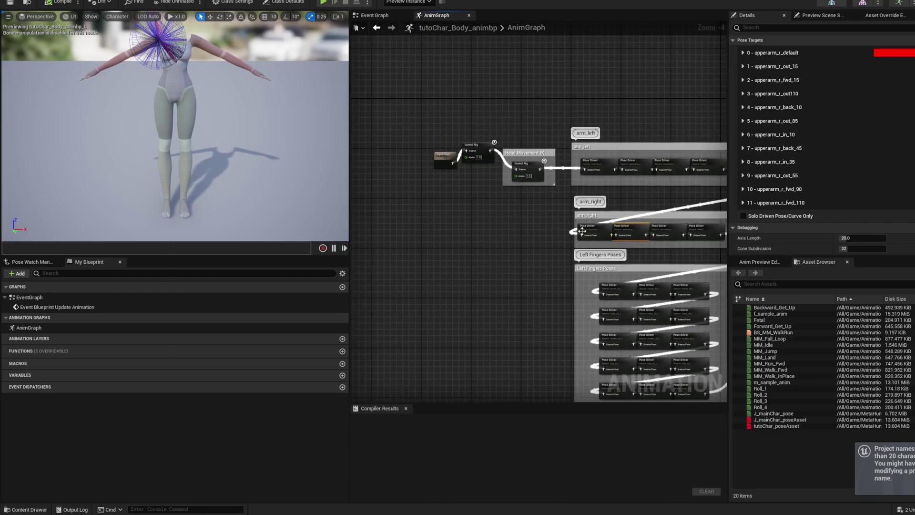
right_click_drag(671, 192, 370, 141)
scroll(455, 169, "up", 2)
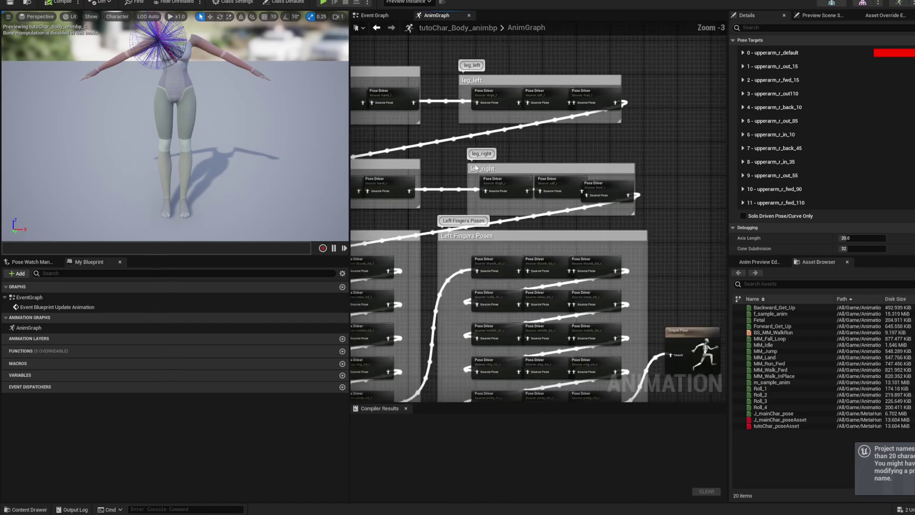
left_click(508, 179)
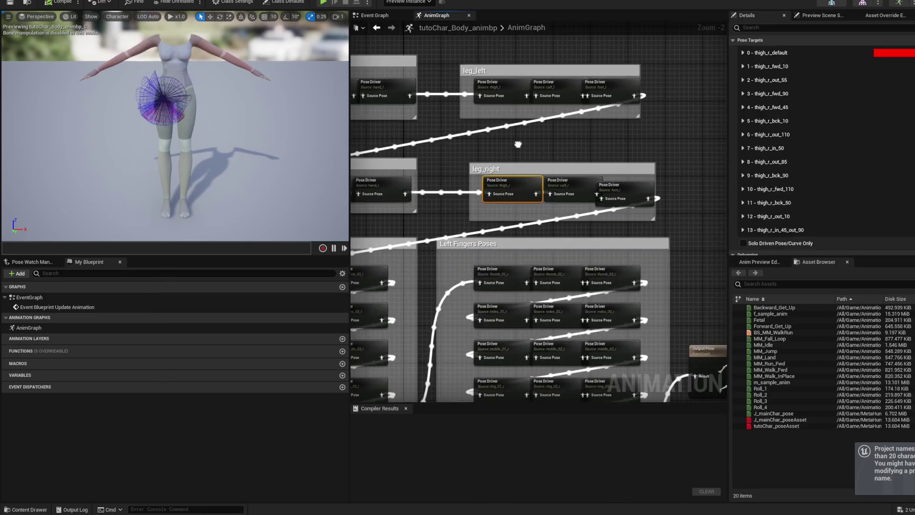
- Set the Pose Asset of all arm, leg and finger Pose Driver nodes to tutoChar_poseAsset and compile the animation blueprint
right_click_drag(513, 227, 744, 257)
scroll(501, 91, "down", 2)
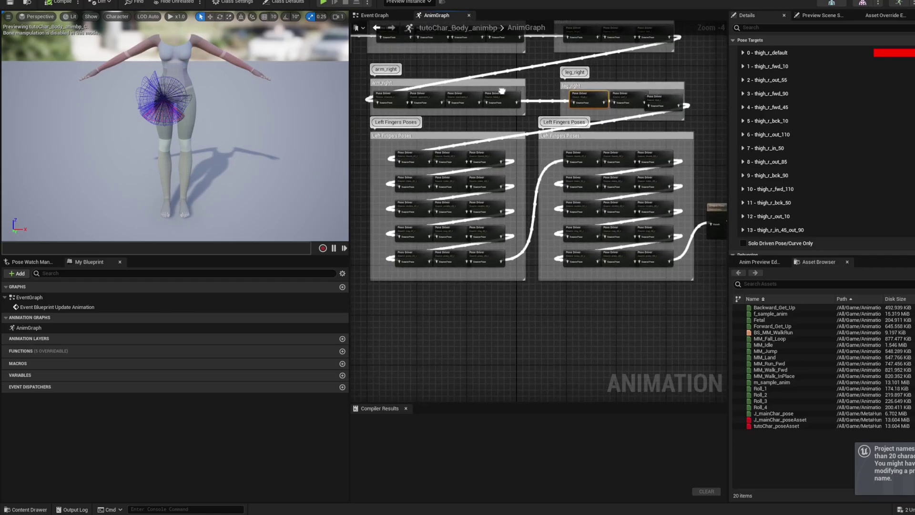
left_click_drag(380, 145, 666, 268)
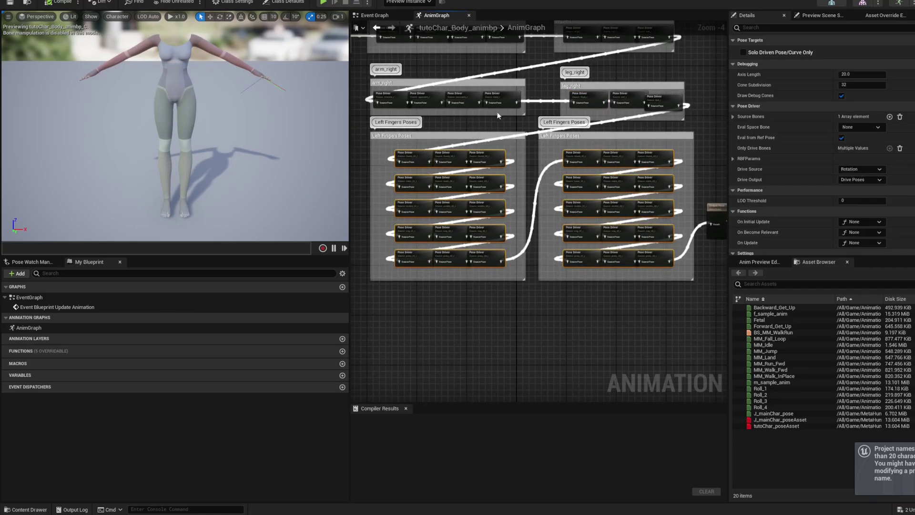
right_click_drag(498, 122, 502, 193)
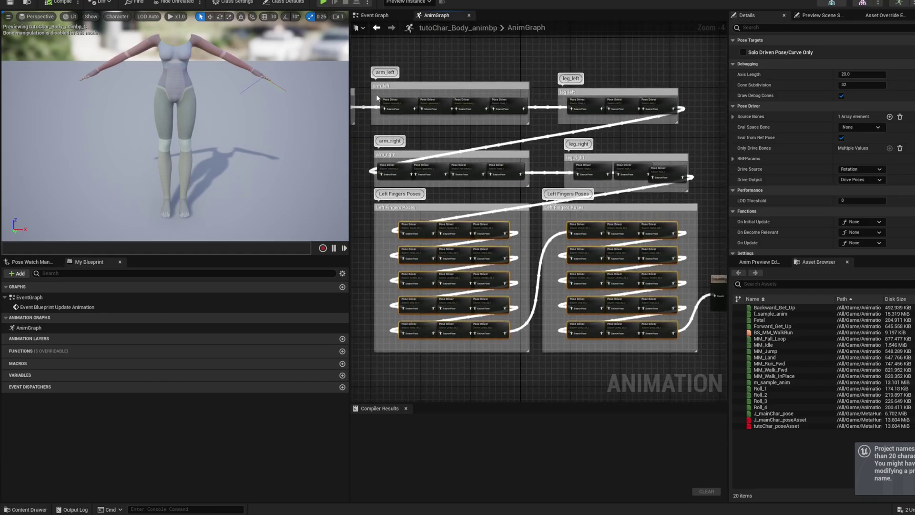
left_click_drag(451, 135, 684, 189)
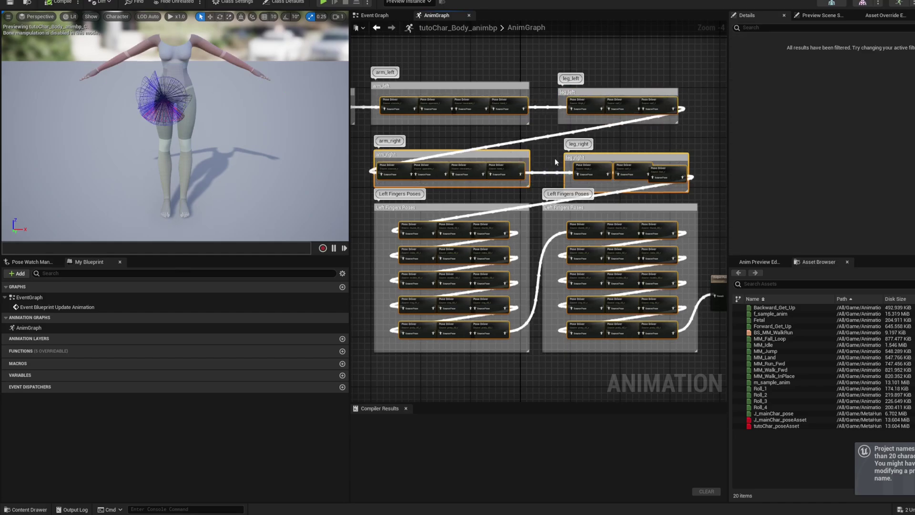
left_click(595, 158, "ctrl")
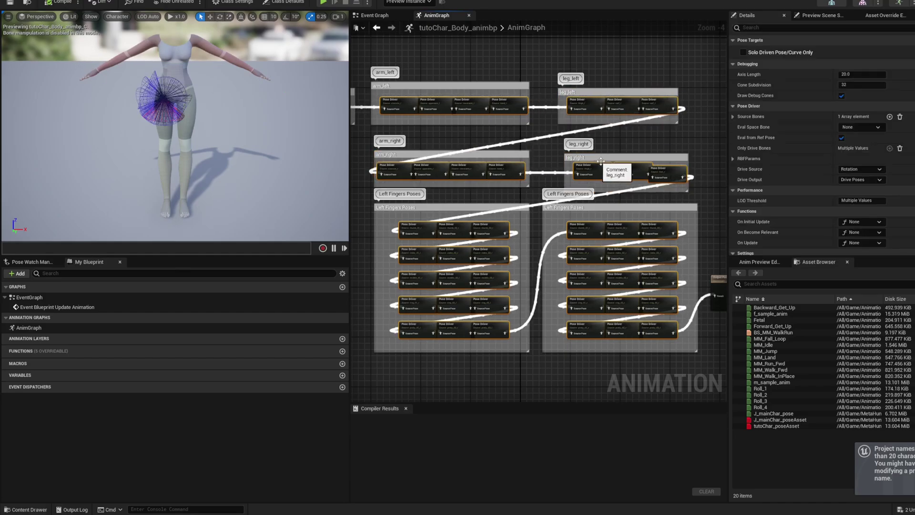
right_click_drag(677, 213, 701, 217)
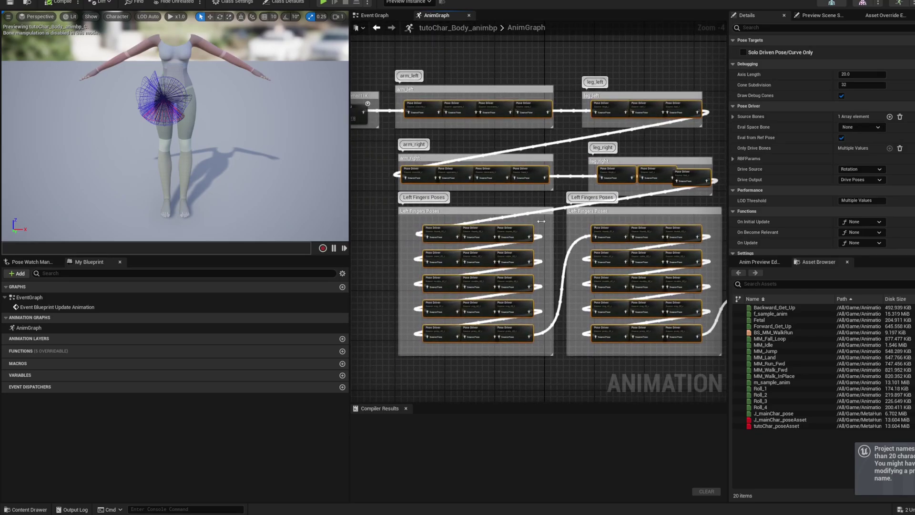
scroll(477, 151, "up", 1)
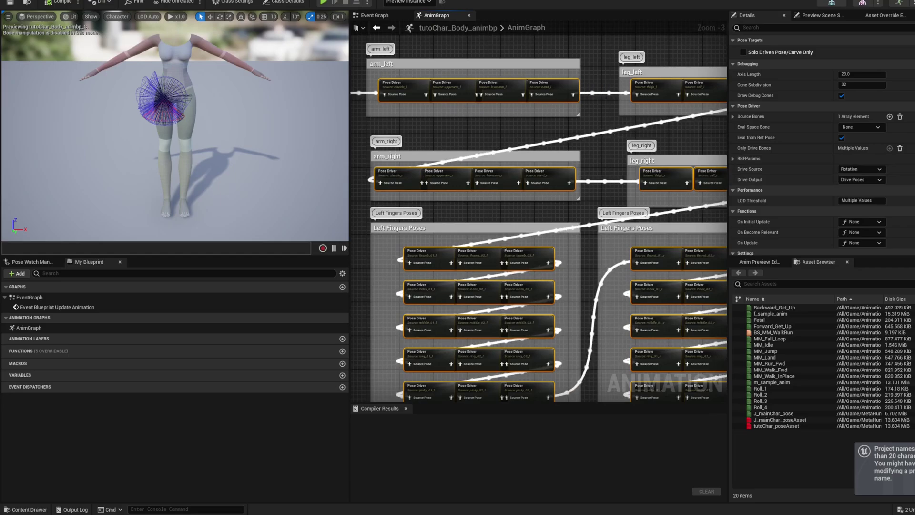
scroll(853, 229, "down", 2)
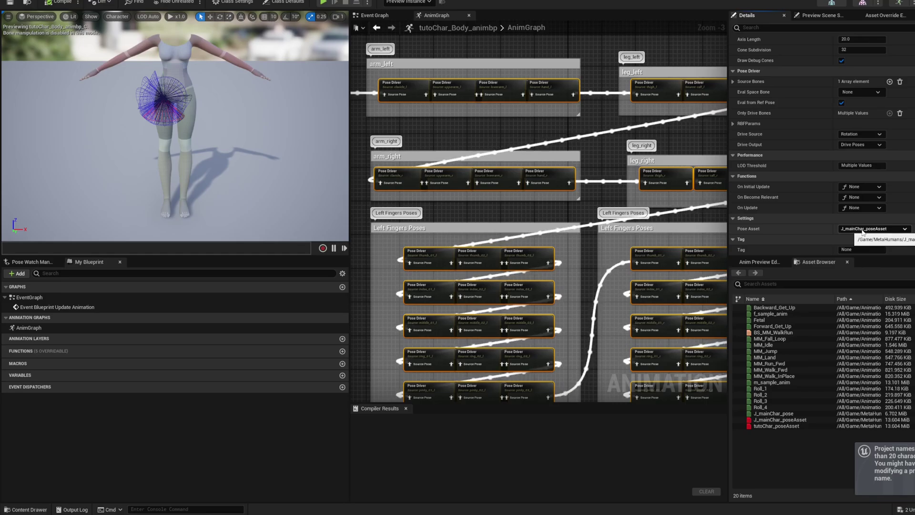
left_click(862, 229)
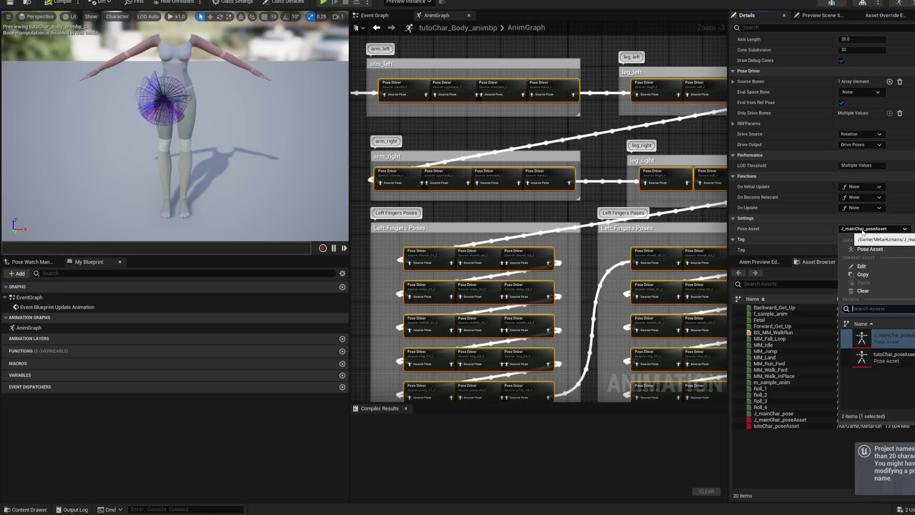
left_click(895, 362)
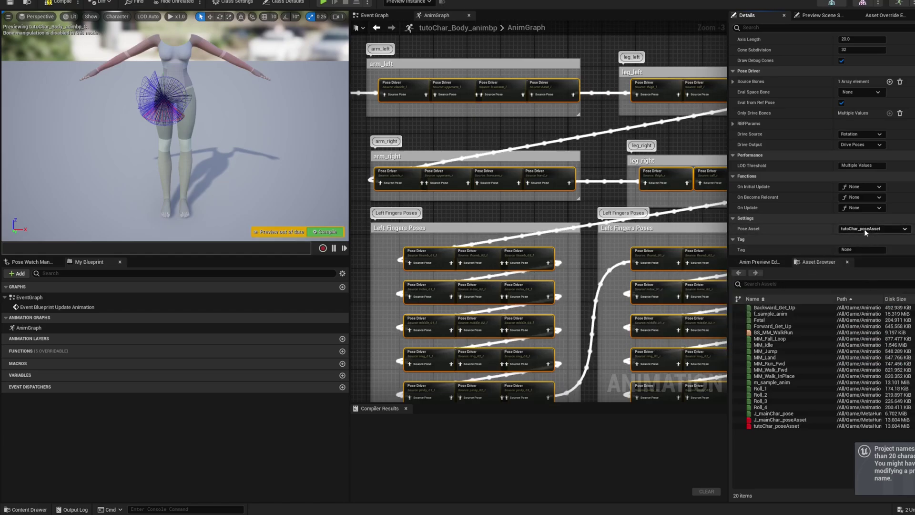
left_click(52, 3)
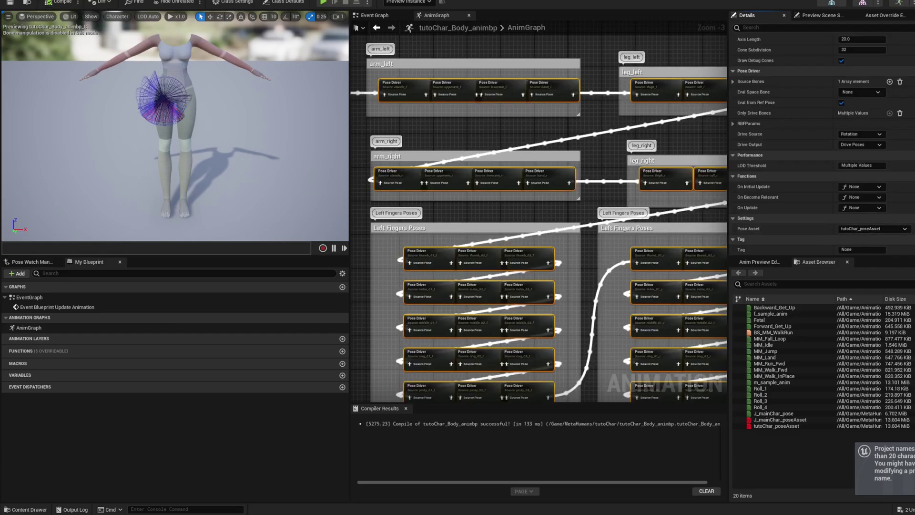
scroll(786, 205, "up", 2)
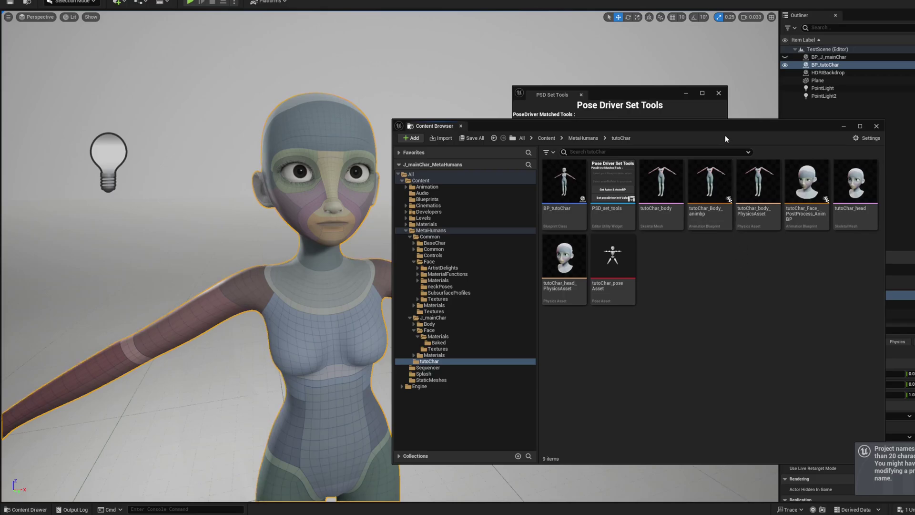
- Import the tutoChar_pose FBX animation into the tutoChar folder using the metahuman_base_skel skeleton
left_click_drag(712, 127, 676, 122)
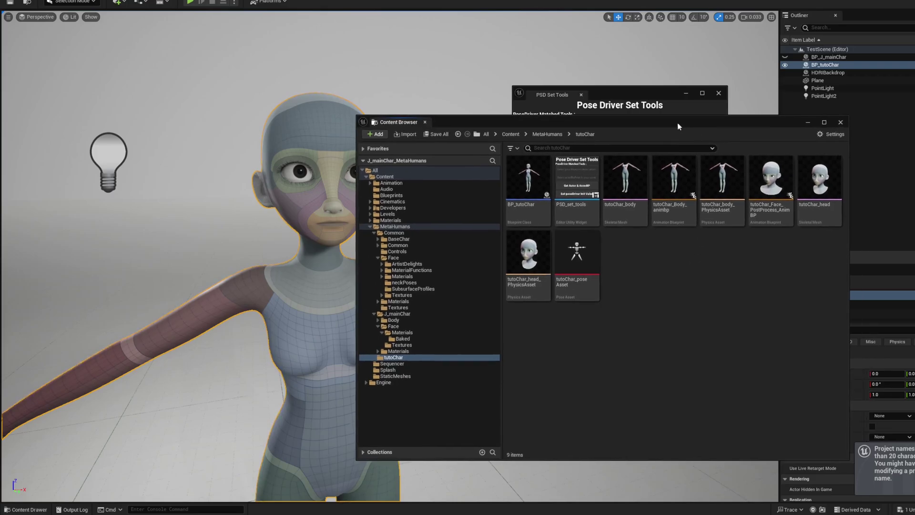
right_click(647, 252)
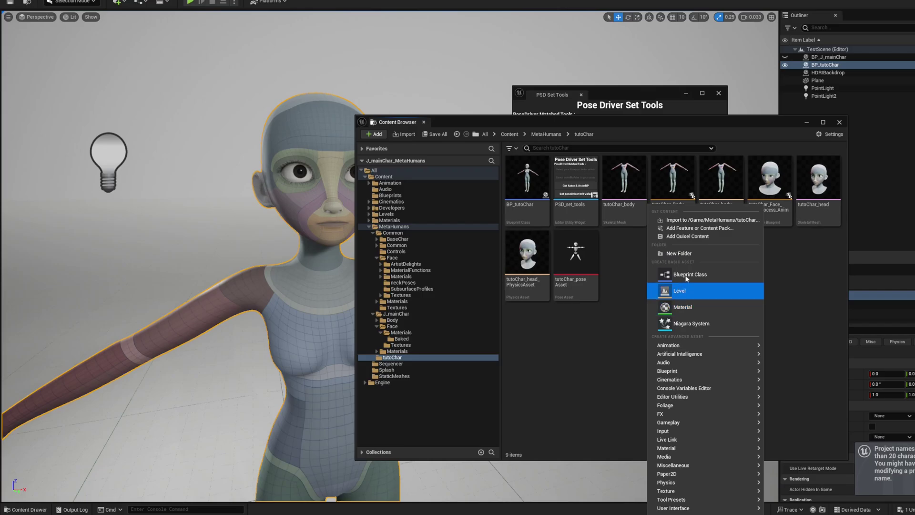
mouse_move(736, 354)
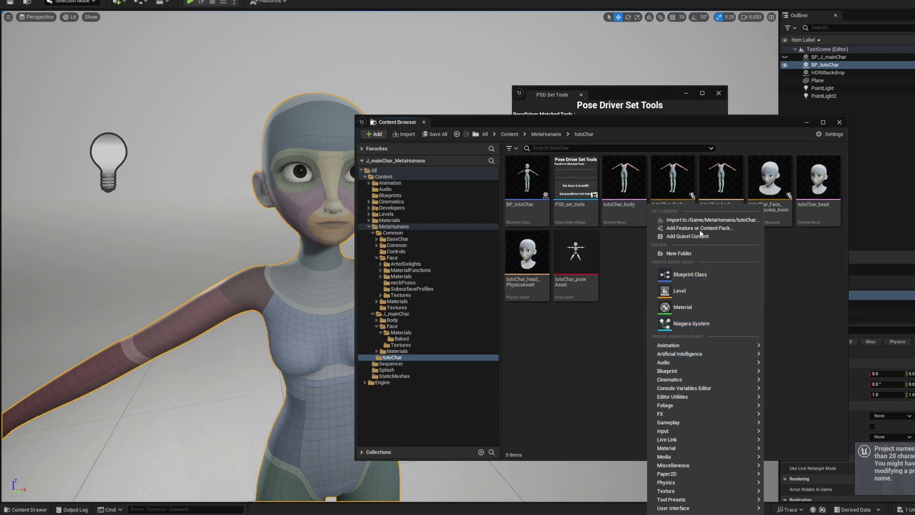
left_click(729, 223)
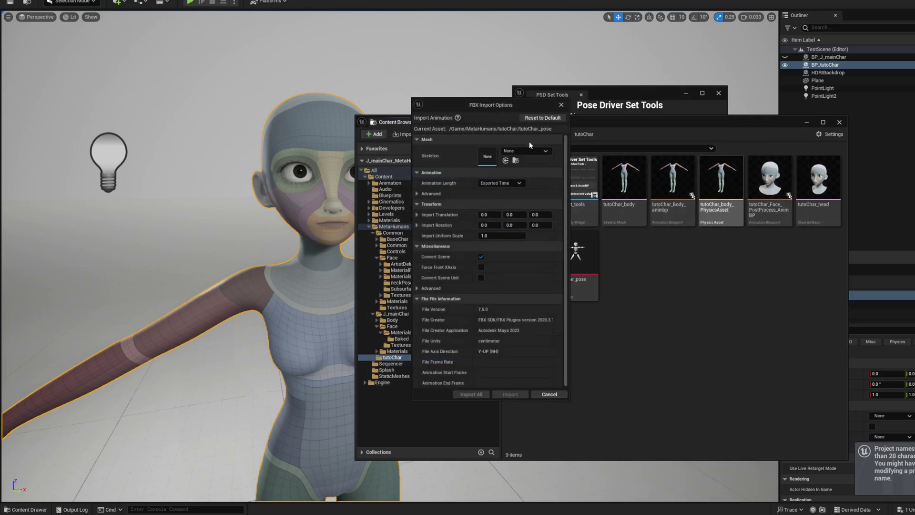
left_click_drag(567, 109, 683, 121)
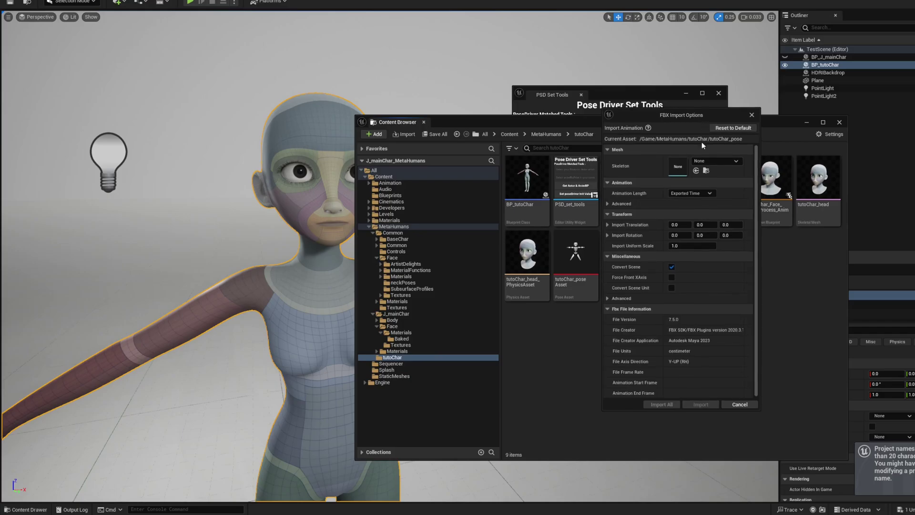
left_click(719, 161)
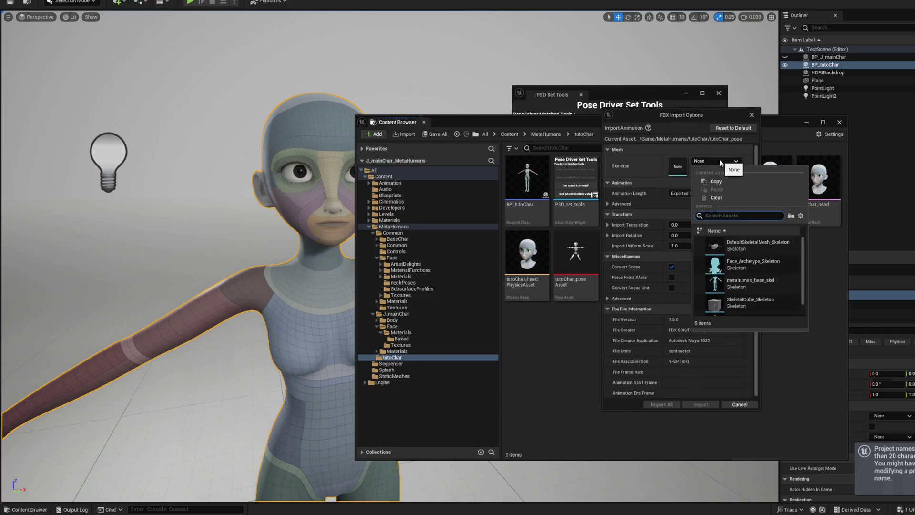
left_click(753, 285)
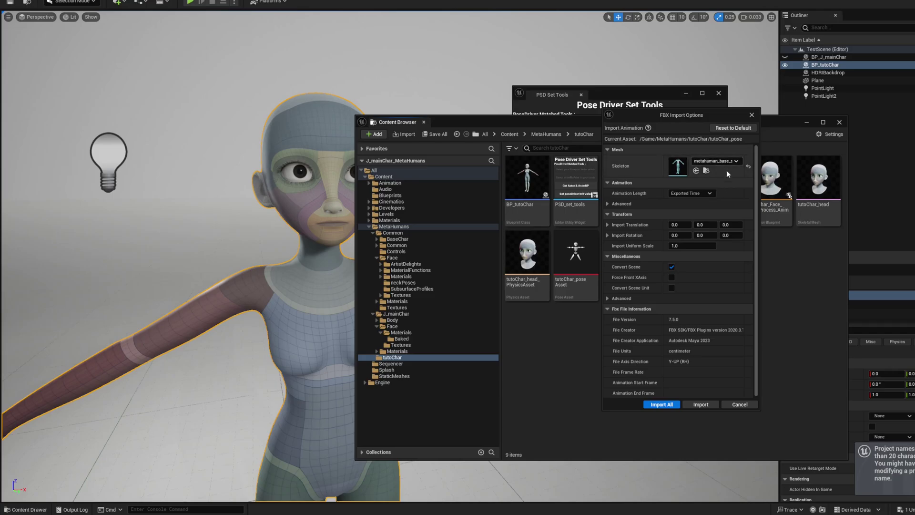
scroll(710, 255, "down", 1)
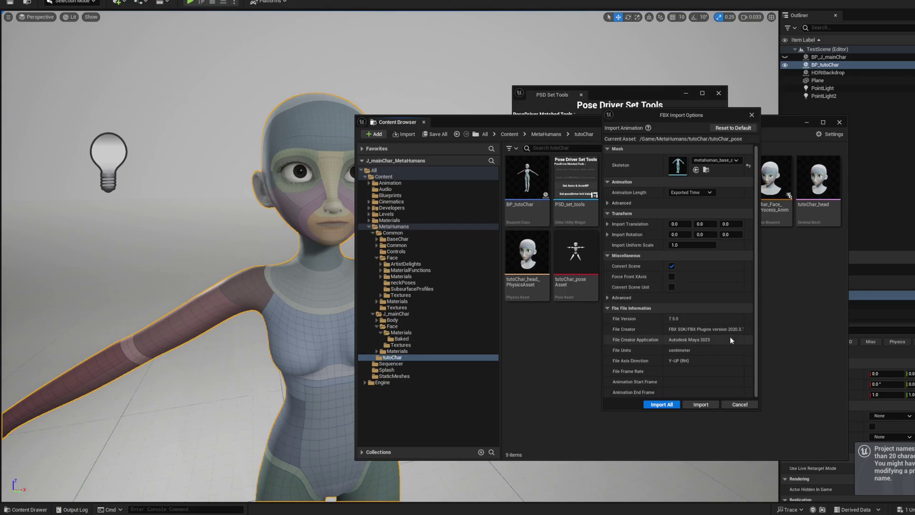
left_click(700, 404)
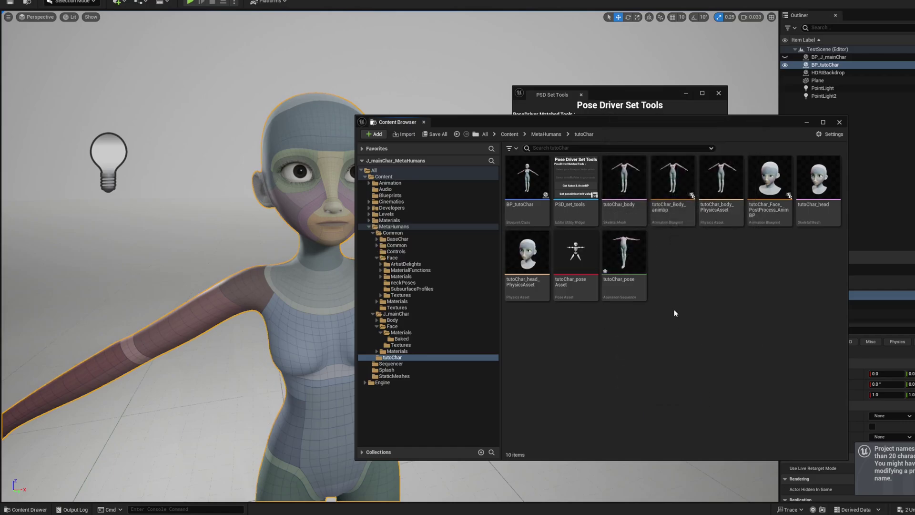
- Open the imported tutoChar_pose animation, pause its playback and choose a preview mesh to check the poses
double_click(634, 263)
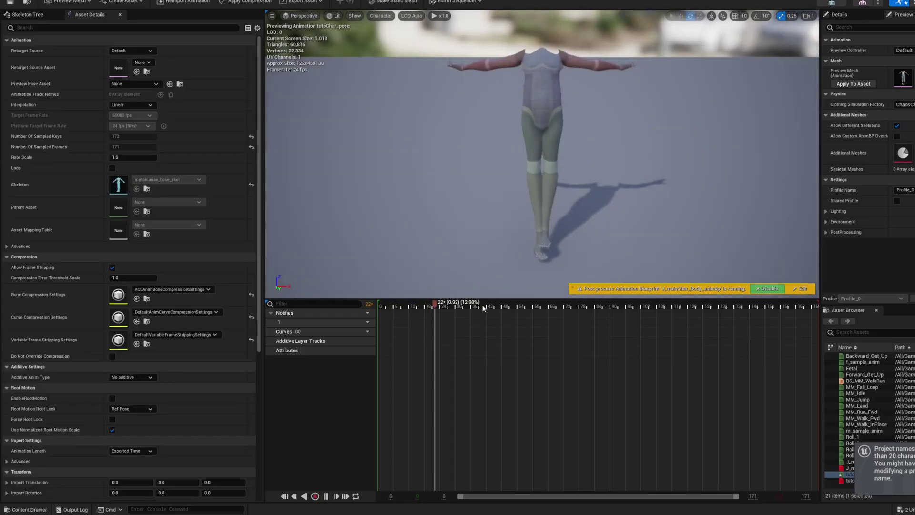
left_click(326, 496)
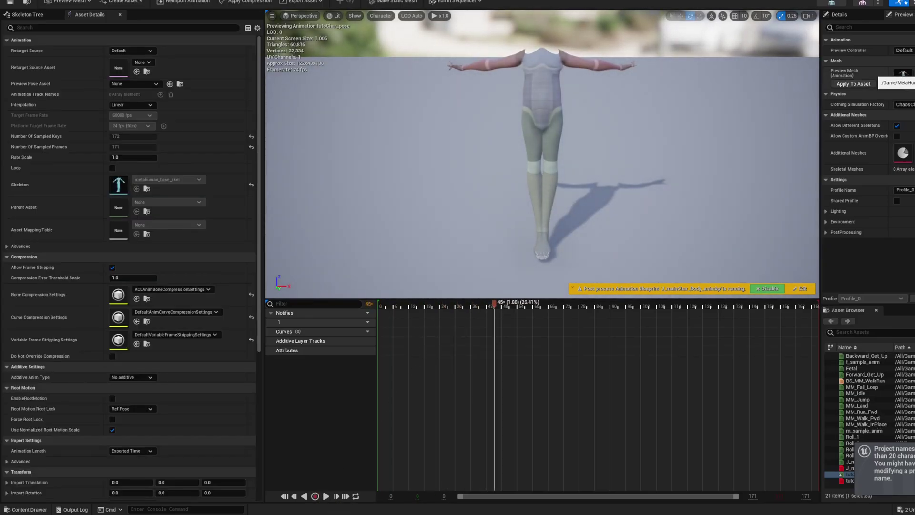
left_click(903, 76)
left_click(904, 184)
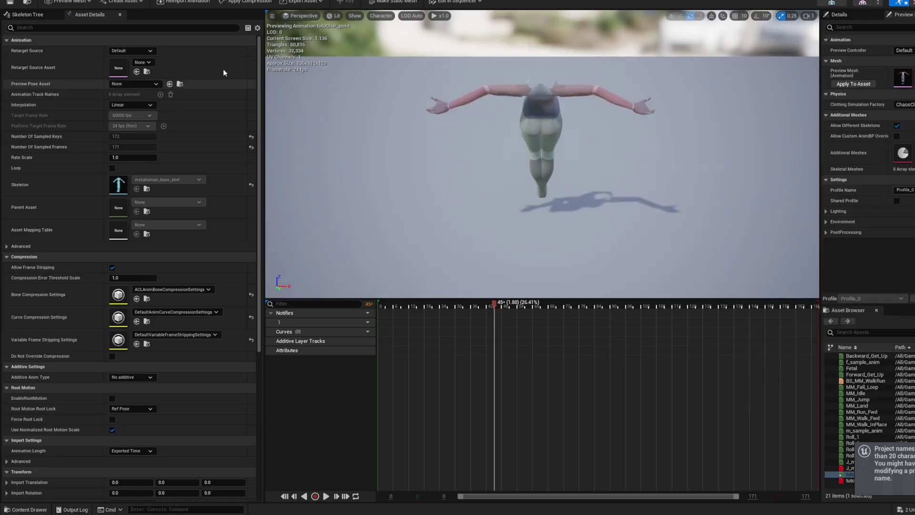
left_click(119, 15)
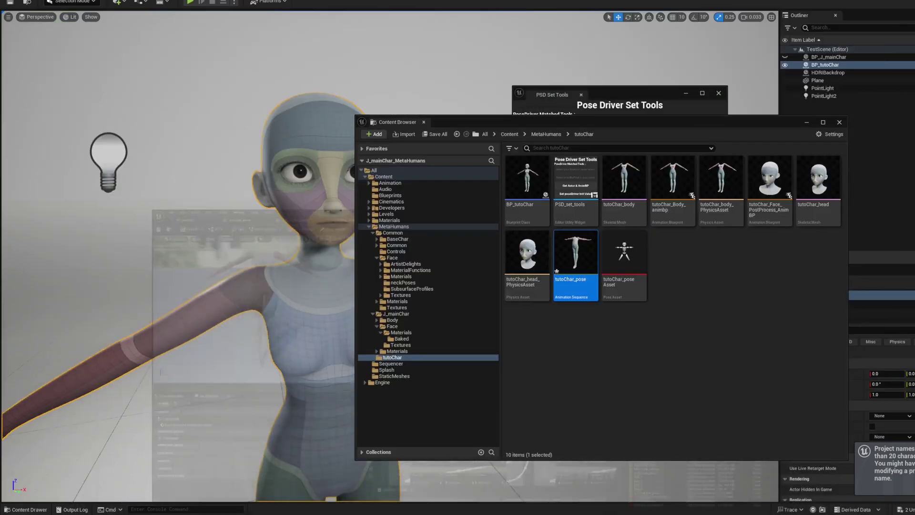
- Open the tutoChar_poseAsset pose asset and display its Asset Details
double_click(624, 257)
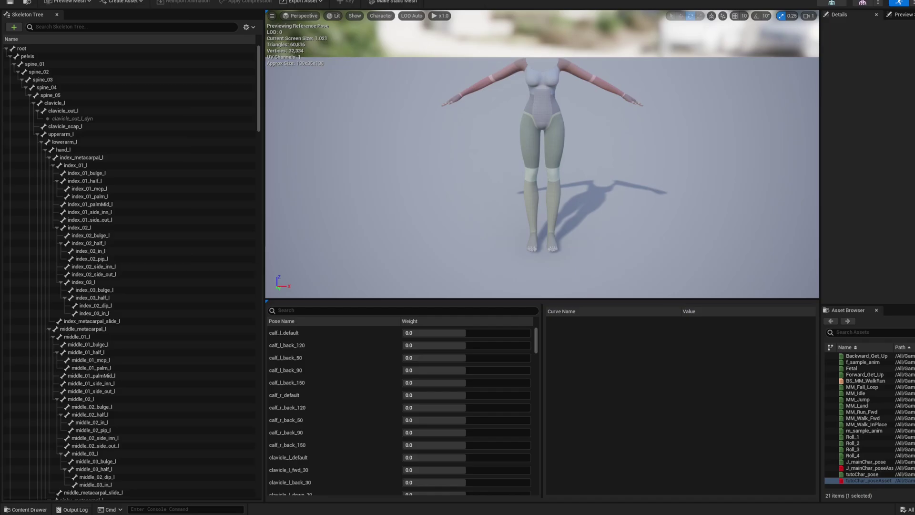
left_click(88, 0)
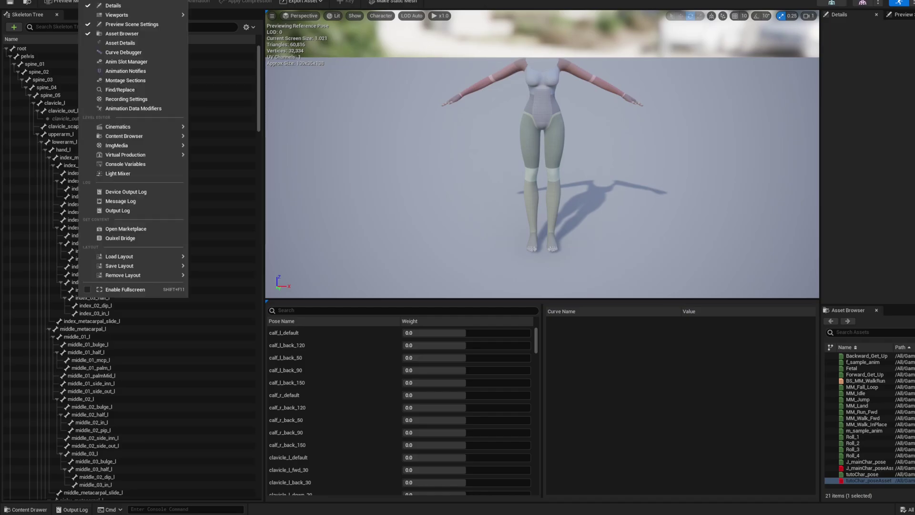
left_click(119, 44)
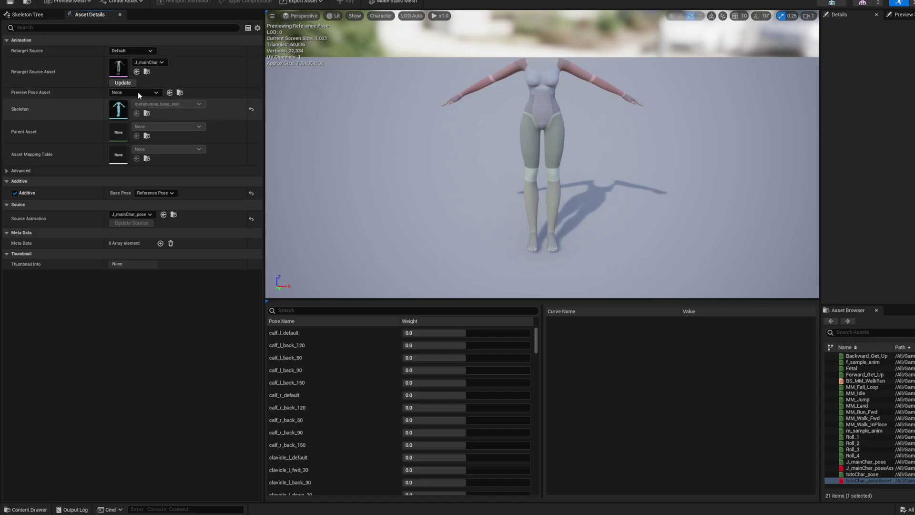
- Set the Retarget Source Asset of the tutoChar_poseAsset pose asset to the tutoChar_body skeletal mesh
left_click(152, 62)
type("tuto")
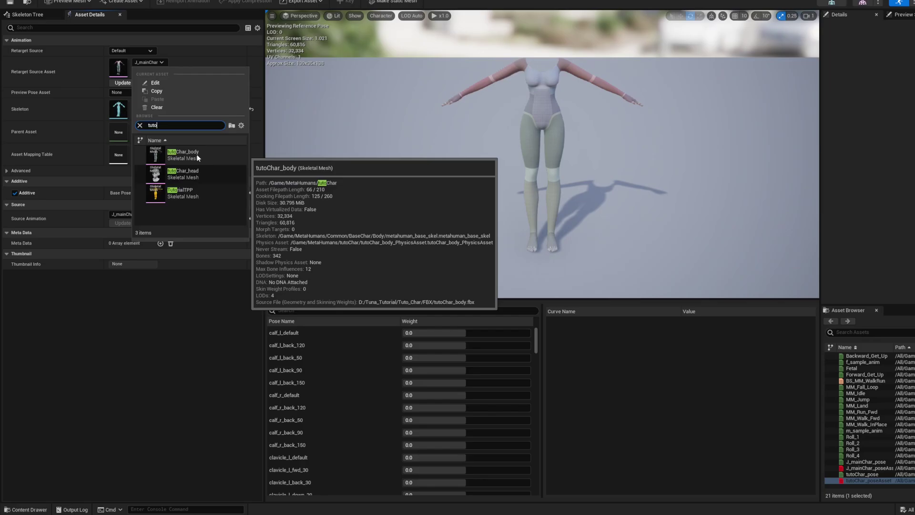
left_click(197, 155)
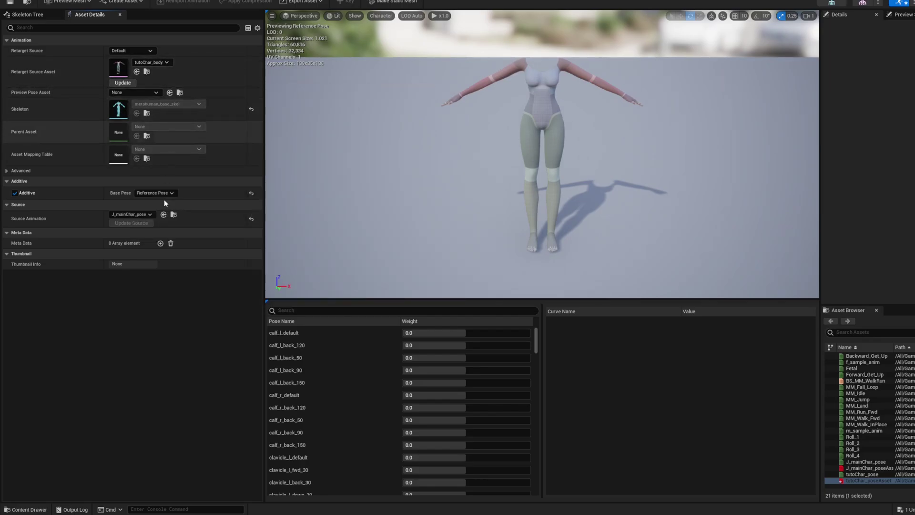
- Set the pose asset's Source Animation to tutoChar_pose, update it from that source and save the asset
left_click(142, 215)
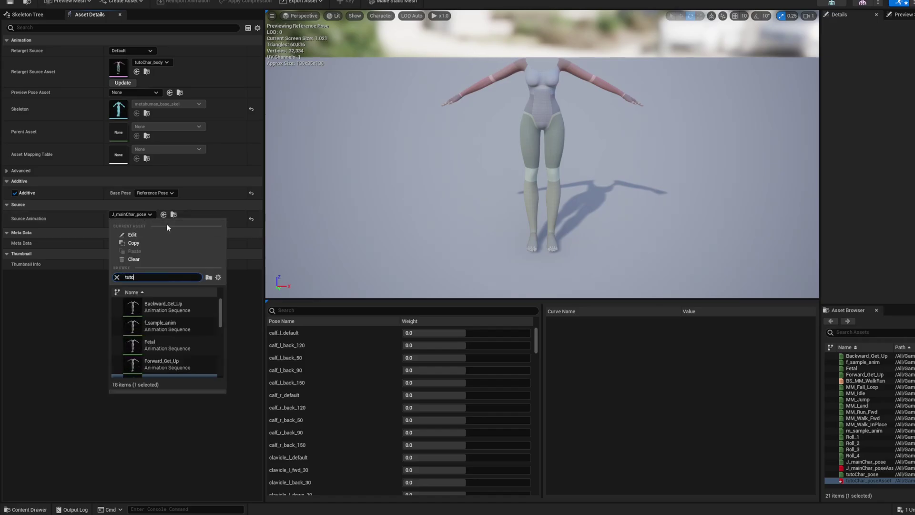
left_click(155, 310)
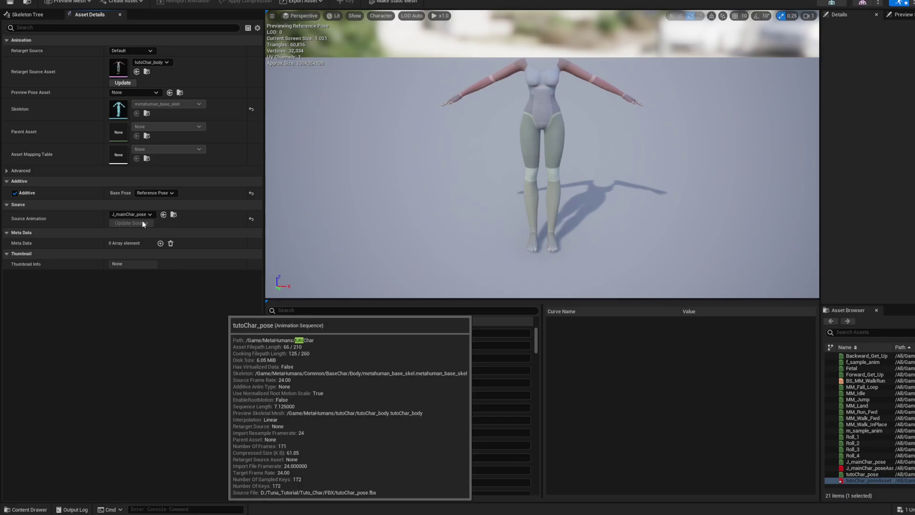
left_click(142, 222)
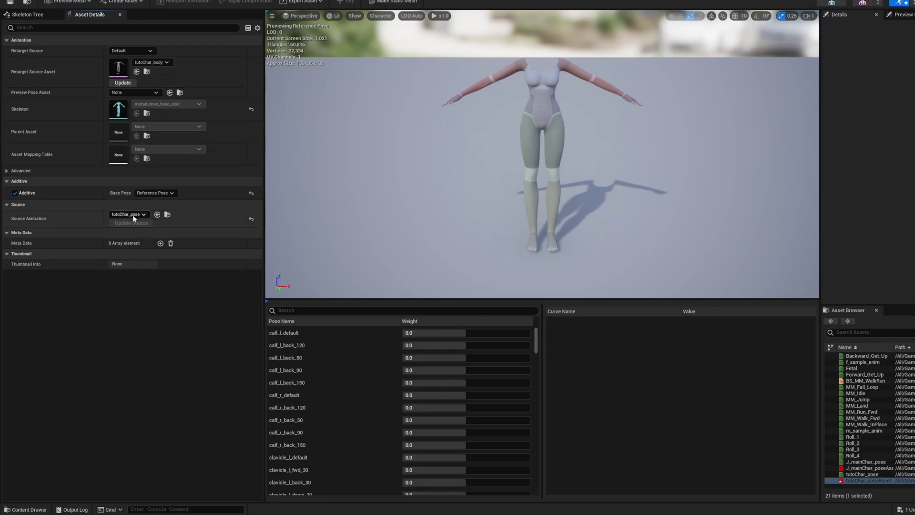
left_click(9, 2)
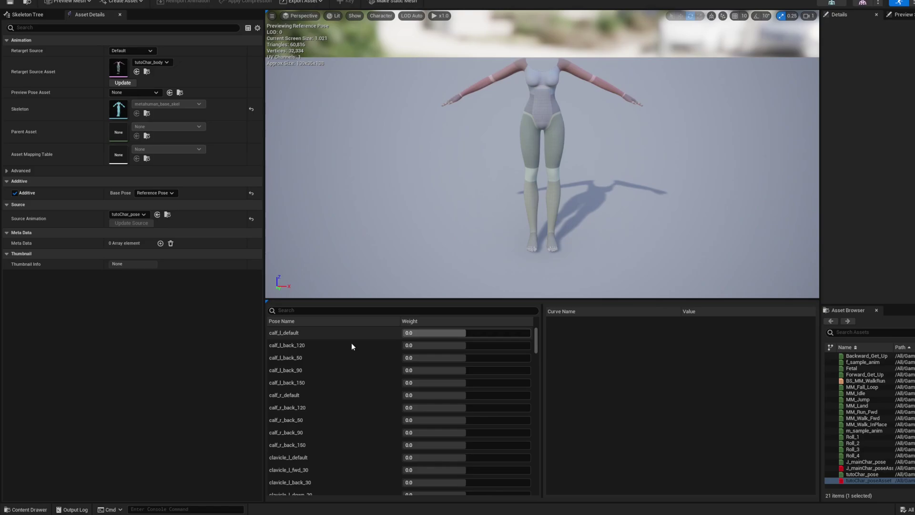
- Preview the left calf poses of the pose asset, including calf_l_back_120, calf_l_back_50 and calf_l_back_90, on the body mesh
left_click(376, 332)
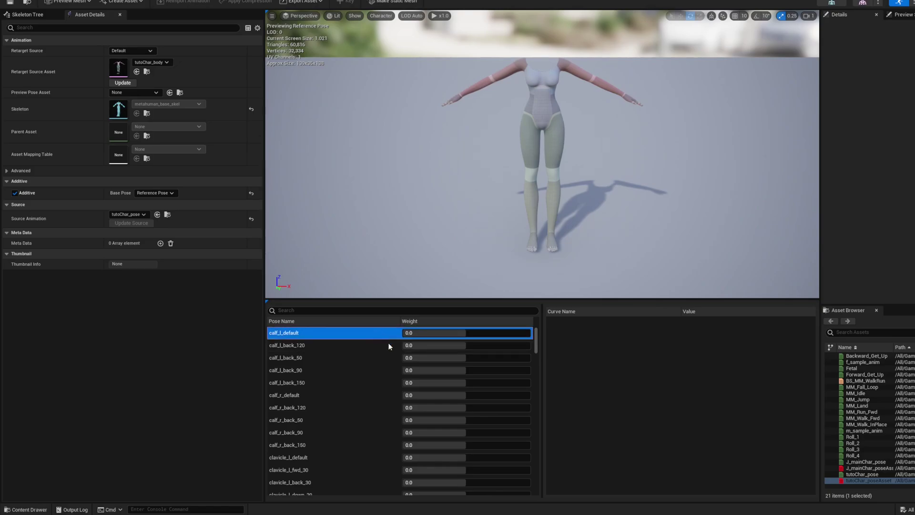
left_click(384, 345)
double_click(385, 347)
right_click_drag(539, 177, 419, 143)
key("d")
right_click_drag(497, 162, 496, 232)
key("a")
left_click(319, 345)
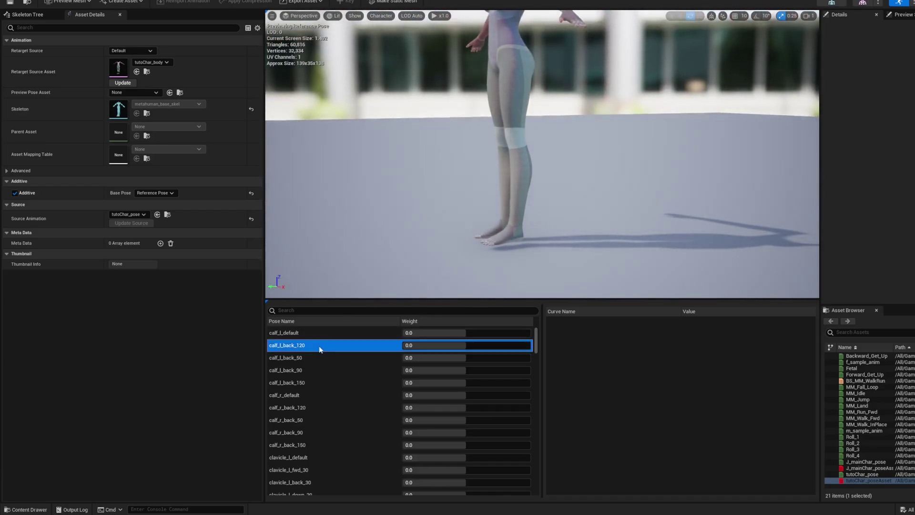
left_click(316, 357)
double_click(317, 359)
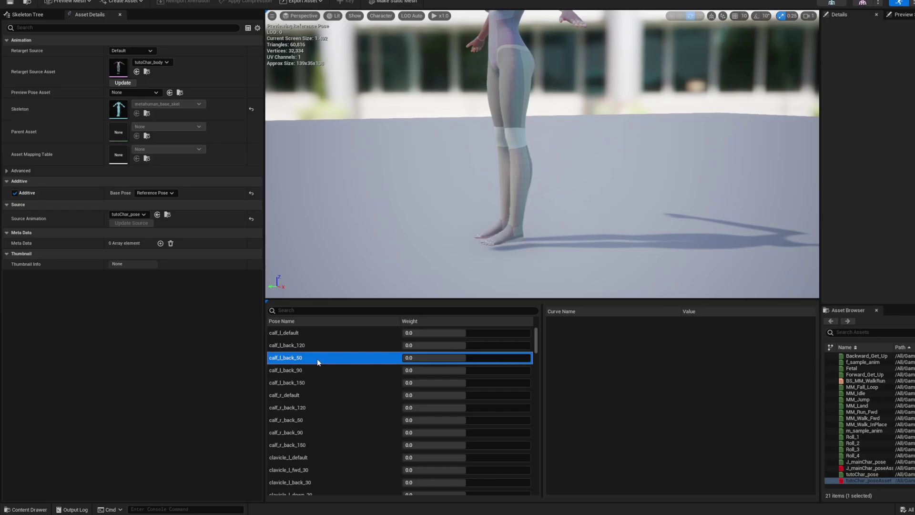
right_click_drag(496, 200, 510, 178)
left_click(345, 372)
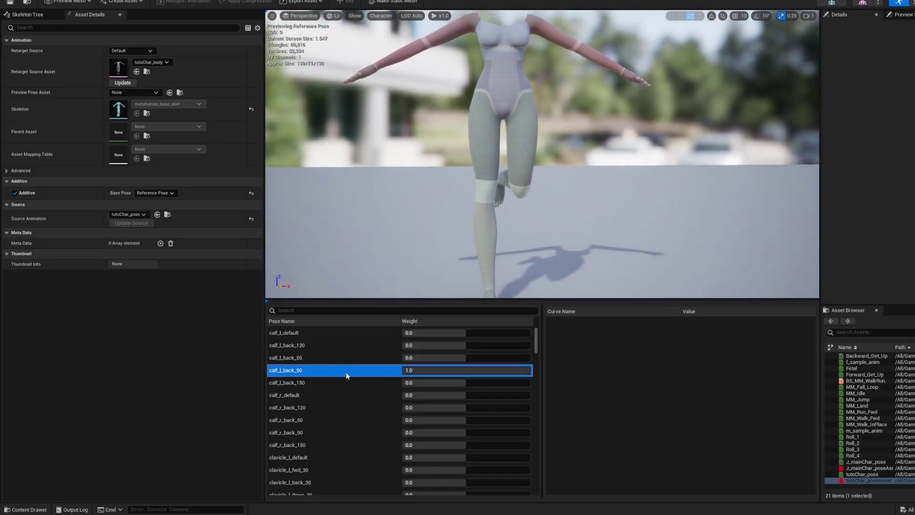
left_click(343, 374)
- Preview the clavicle_l_up_40 pose and check the shoulders and arms of the body mesh
scroll(342, 402, "down", 3)
left_click(322, 407)
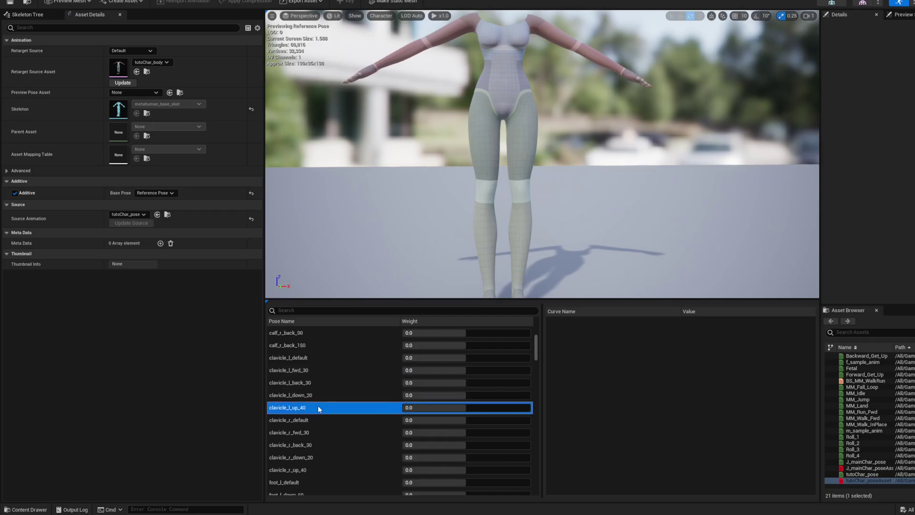
right_click_drag(538, 158, 508, 93)
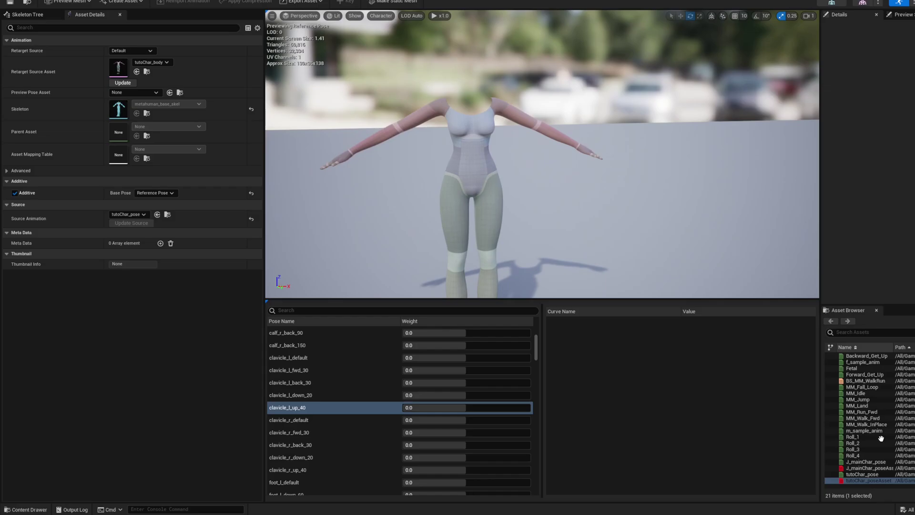
- Open the tutoChar_pose animation, pause its playback and set its Retarget Source Asset to tutoChar_body
double_click(861, 474)
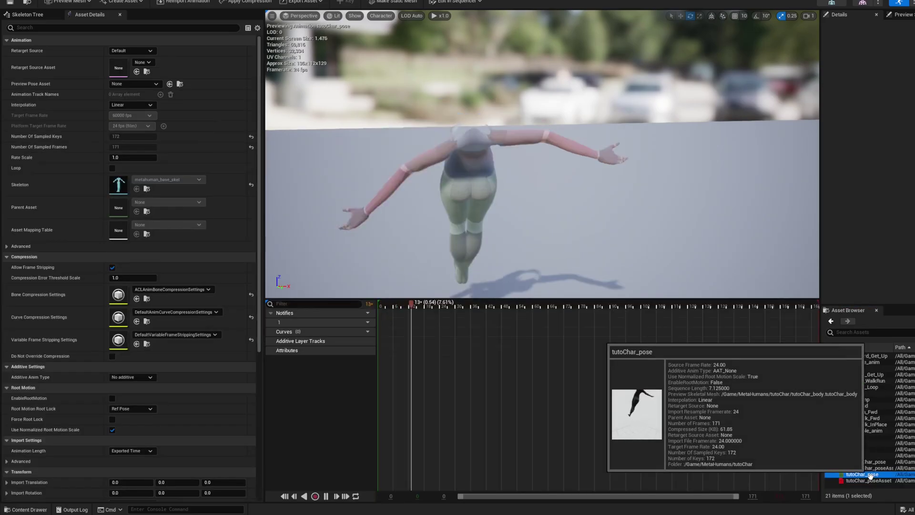
left_click(325, 501)
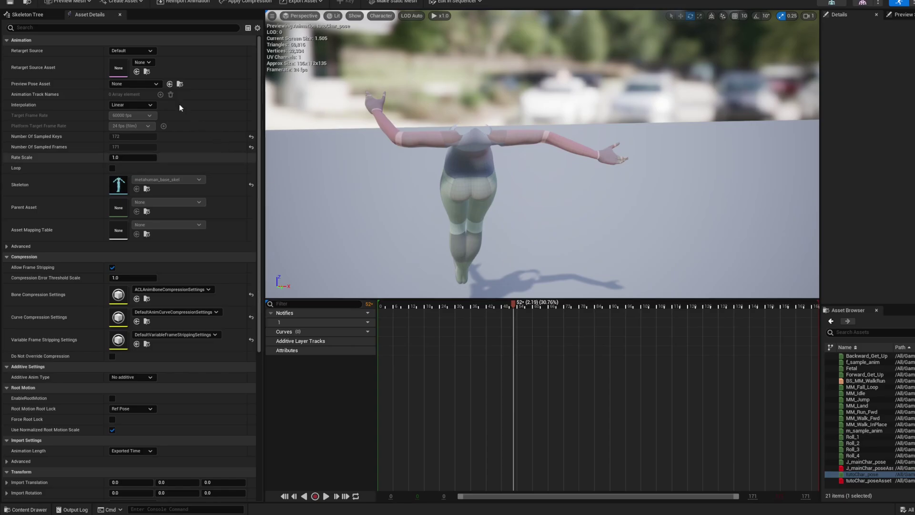
left_click(141, 62)
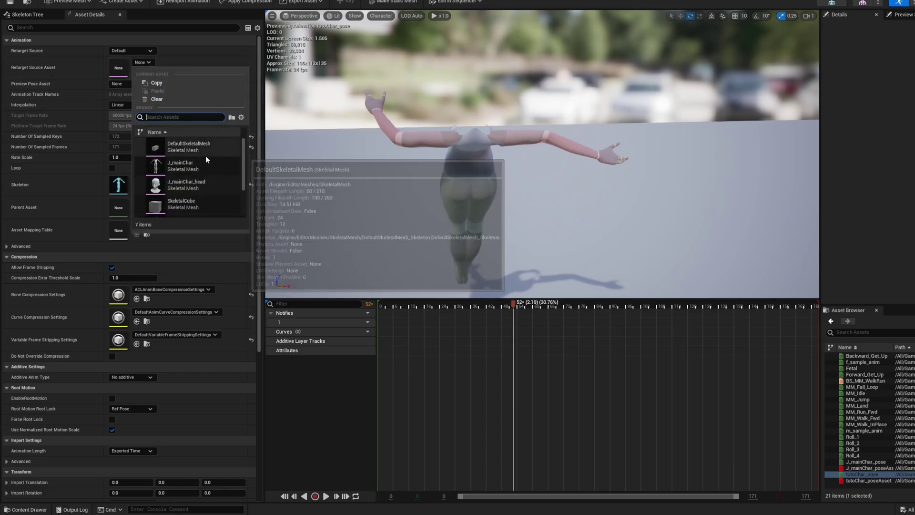
type("tuto")
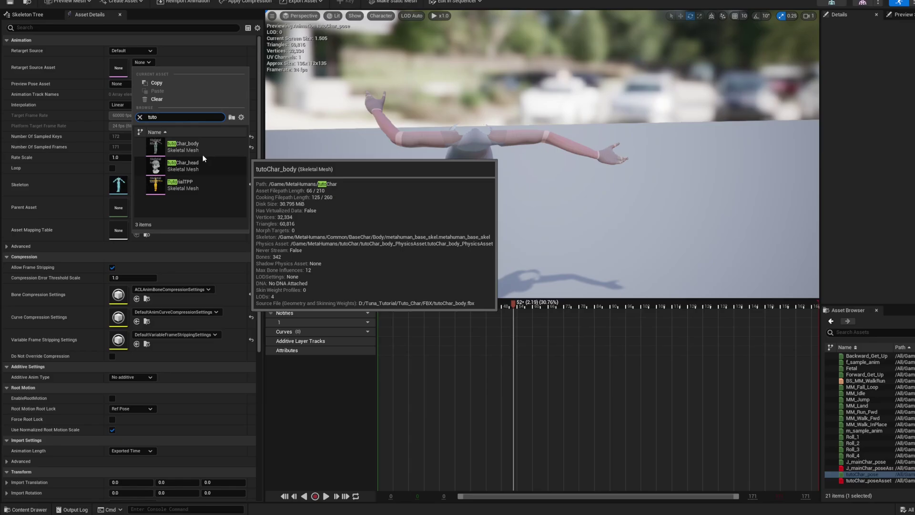
left_click(196, 147)
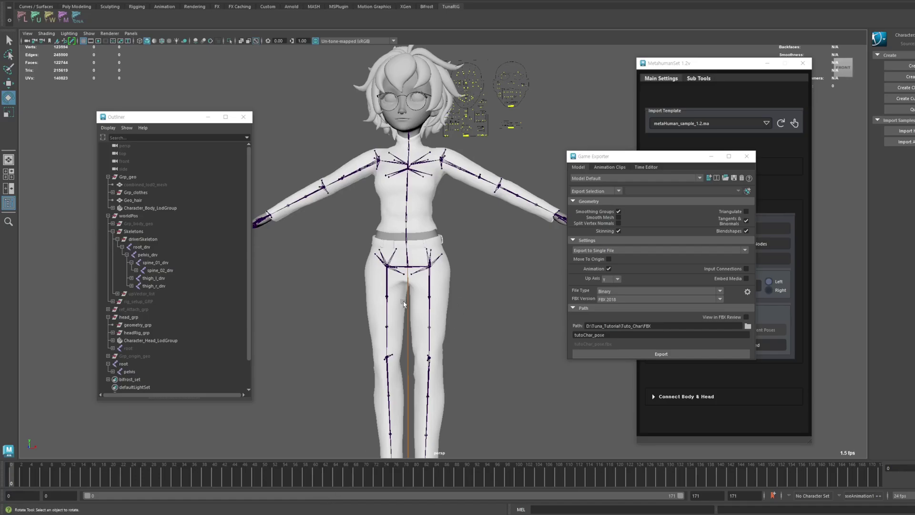
- In Maya, frame the whole character and scrub back and forth through its pose animation on the timeline
scroll(403, 303, "down", 2)
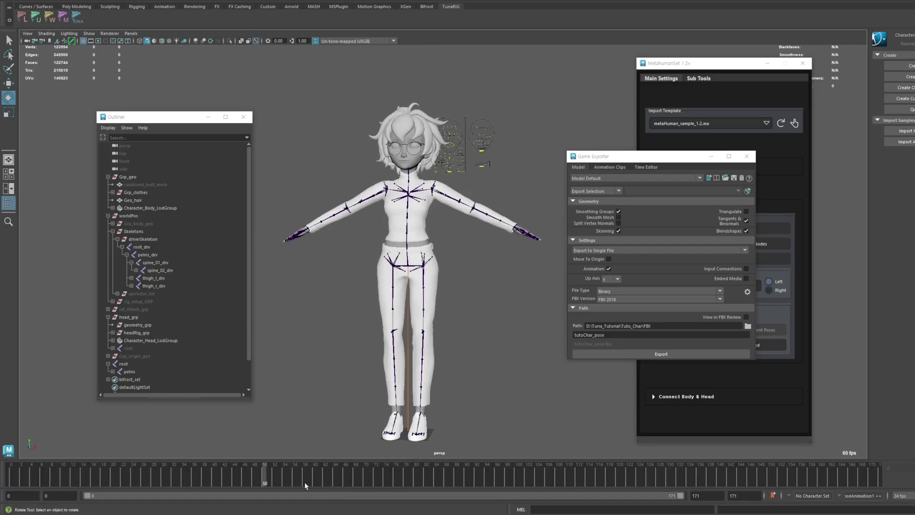
left_click_drag(305, 485, 877, 512)
left_click_drag(877, 481, 446, 500)
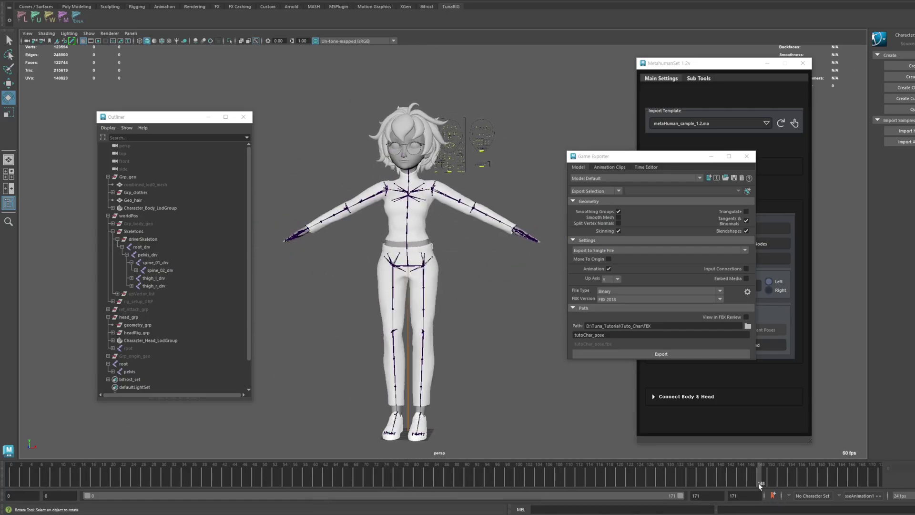
left_click_drag(759, 485, 846, 485)
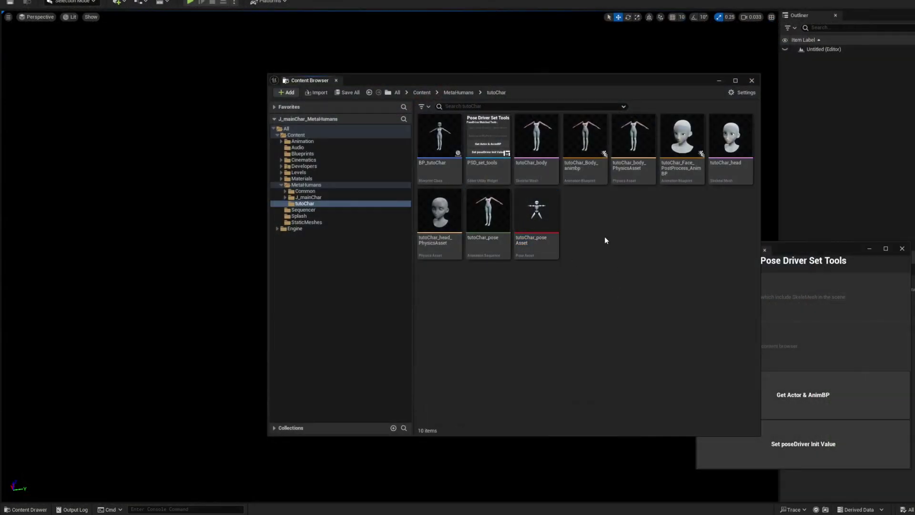
- Open the tutoChar_body skeletal mesh in Unreal Editor and set its Default Animating Rig to MetaHuman_ControlRig
left_click(520, 152)
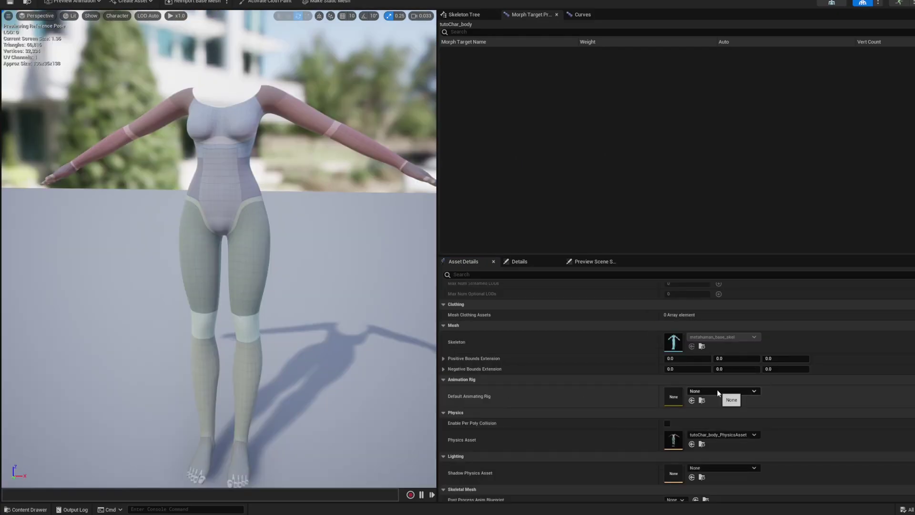
left_click(718, 391)
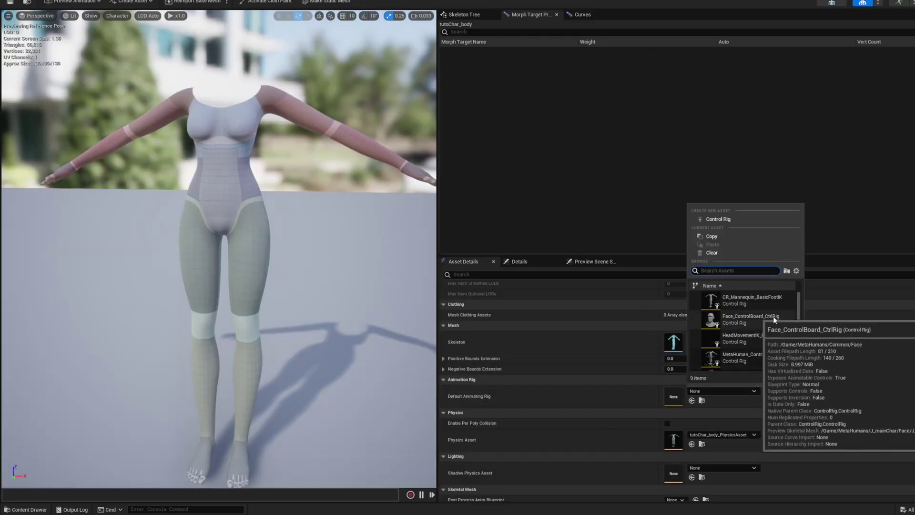
scroll(754, 343, "down", 1)
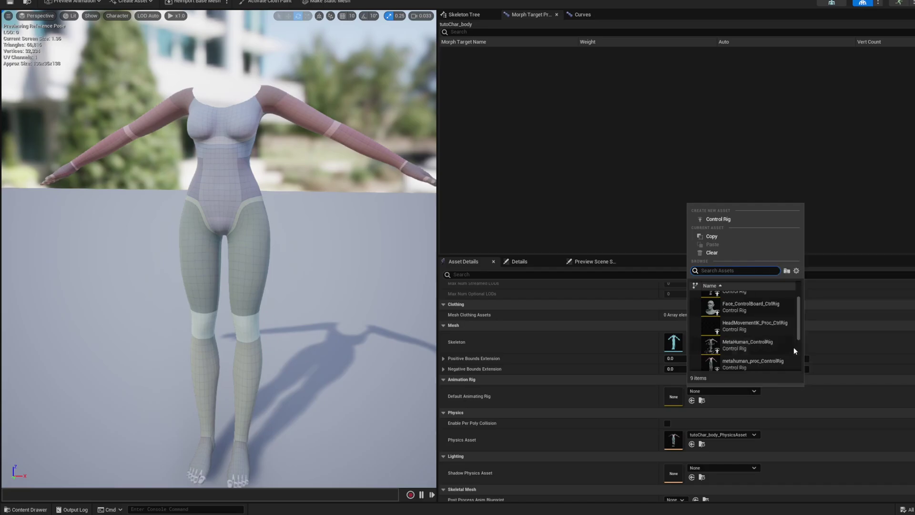
left_click(768, 348)
- Set the Post Process Anim Blueprint of the tutoChar_body skeletal mesh to tutoChar_Body_animbp
scroll(811, 405, "down", 3)
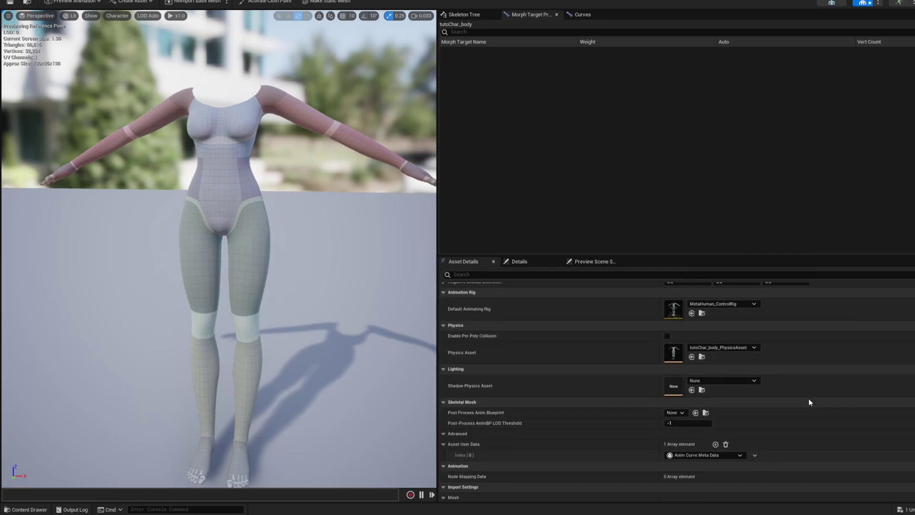
scroll(734, 386, "down", 1)
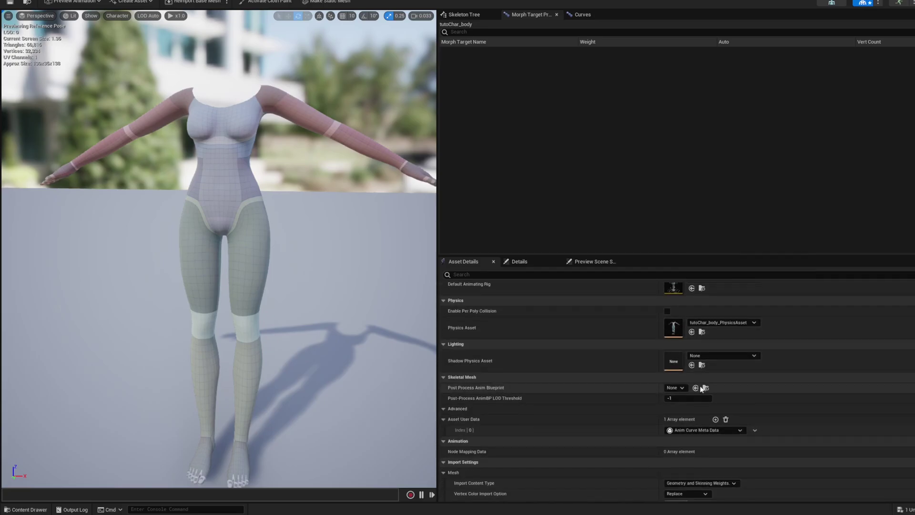
left_click(675, 389)
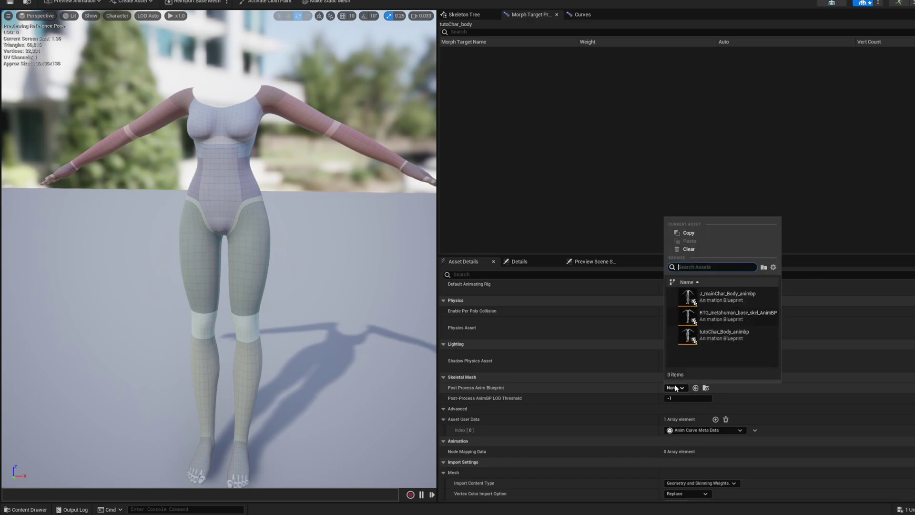
left_click(729, 336)
- Enable the tutoChar_Body_animbp post process animation blueprint in the preview and inspect the torso and shoulders from several angles
right_click_drag(256, 260, 407, 369)
key("w")
key("a")
key("s")
right_click_drag(286, 362, 258, 333)
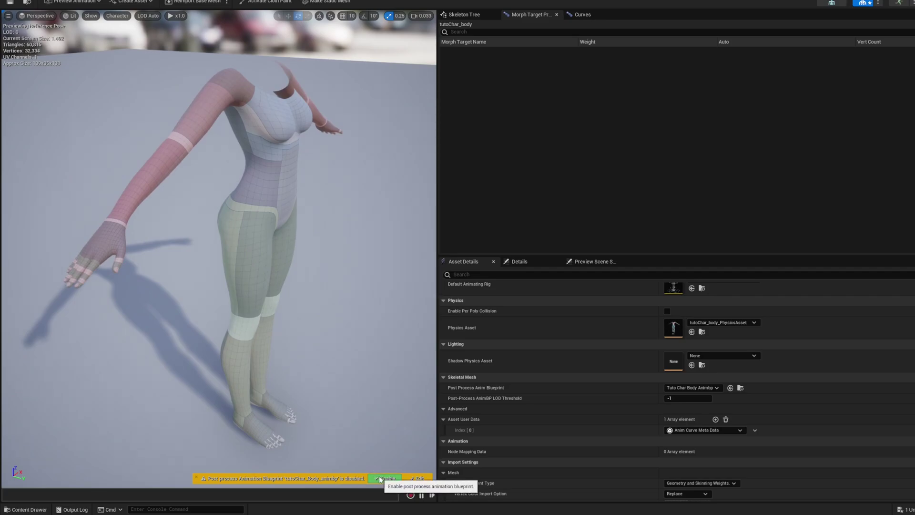
right_click_drag(305, 305, 285, 262)
key("w")
left_click(387, 478)
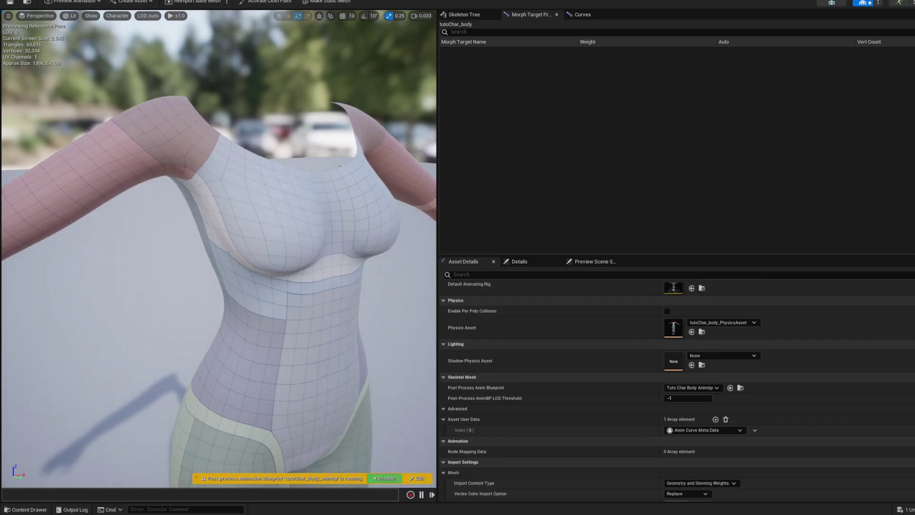
mouse_move(334, 381)
right_mouse_down()
mouse_move(390, 366)
mouse_move(355, 372)
mouse_move(347, 389)
mouse_move(348, 381)
right_mouse_up()
key("s")
key("d")
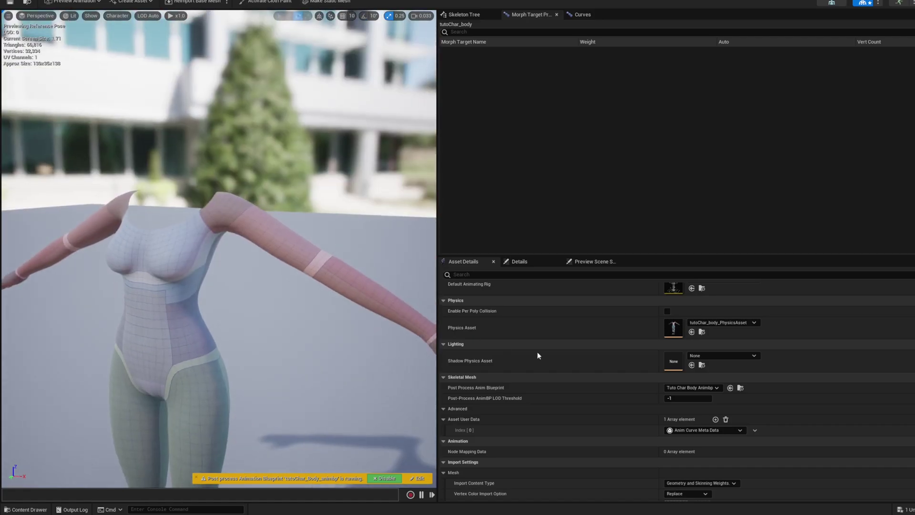
- Try J_mainChar_Body_animbp as the skeletal mesh's Post Process Anim Blueprint and toggle it in the preview for comparison
left_click(698, 388)
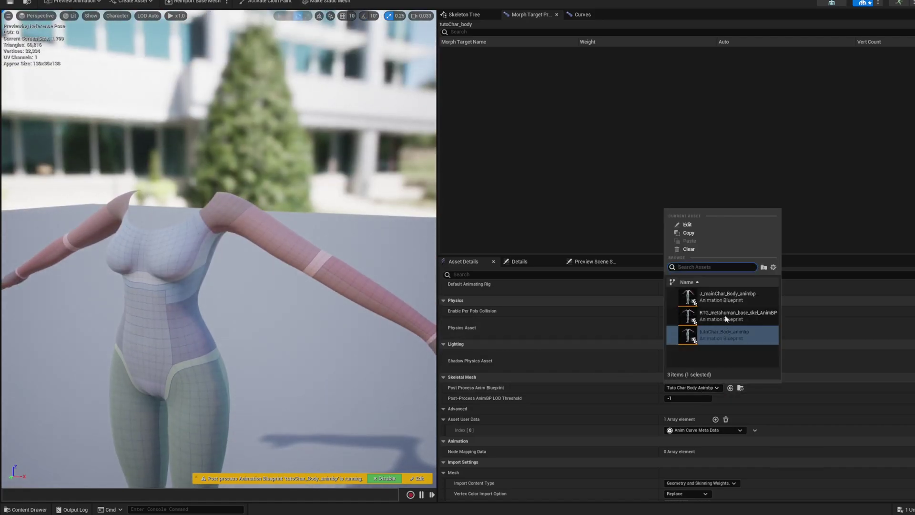
left_click(720, 297)
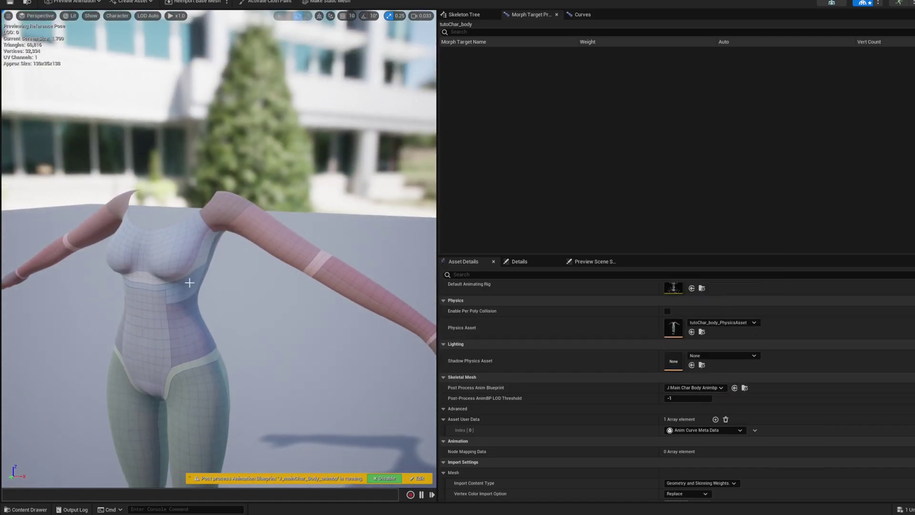
left_click(388, 478)
left_click(736, 322)
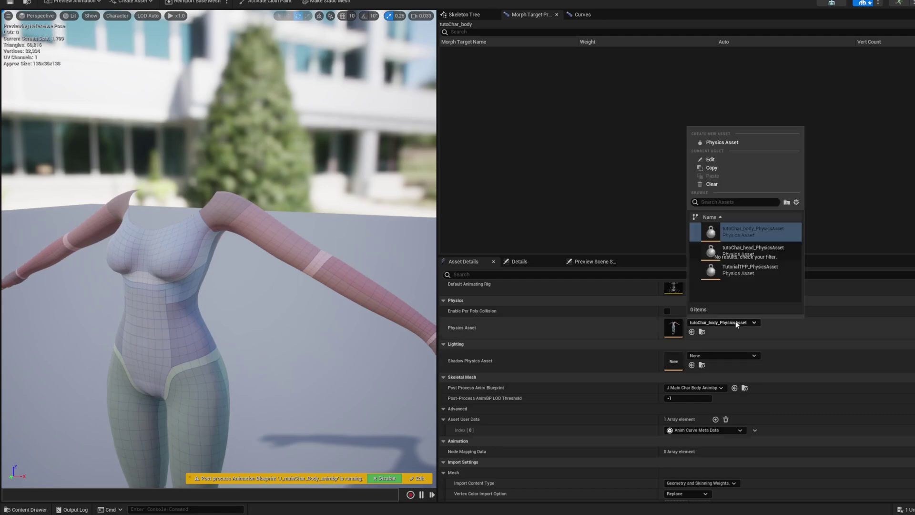
left_click(723, 360)
- Switch the Post Process Anim Blueprint back to tutoChar_Body_animbp and enable it in the preview
left_click(696, 387)
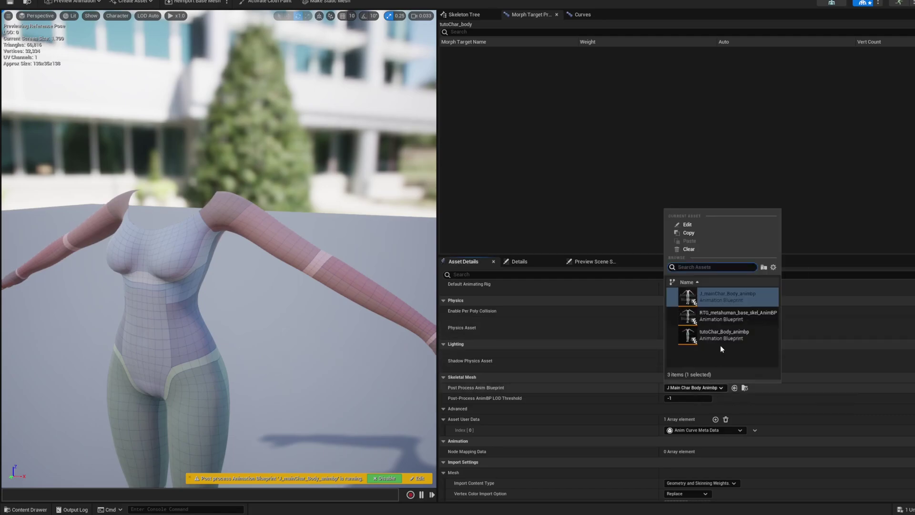
left_click(721, 335)
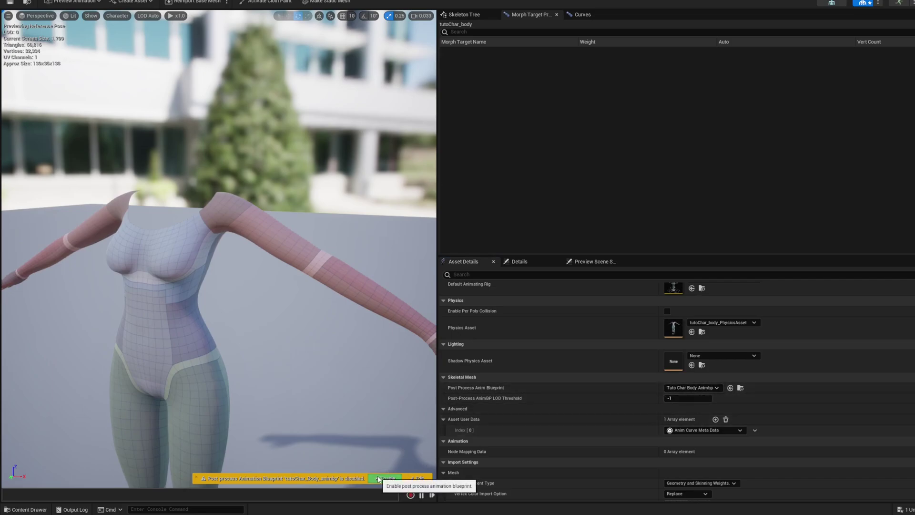
left_click(385, 478)
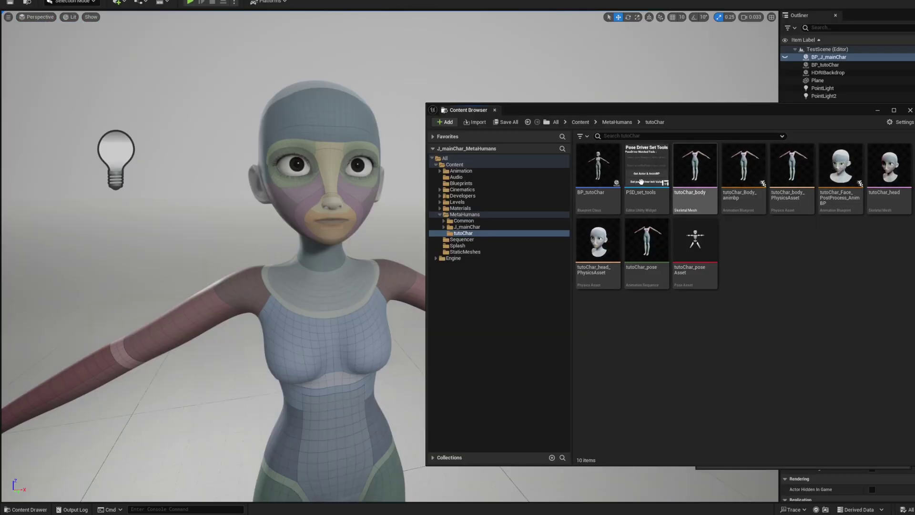
- Run the PSD_set_tools editor utility widget and move its window clear of the tutoChar assets
left_click(657, 190)
right_click(664, 192)
left_click(679, 198)
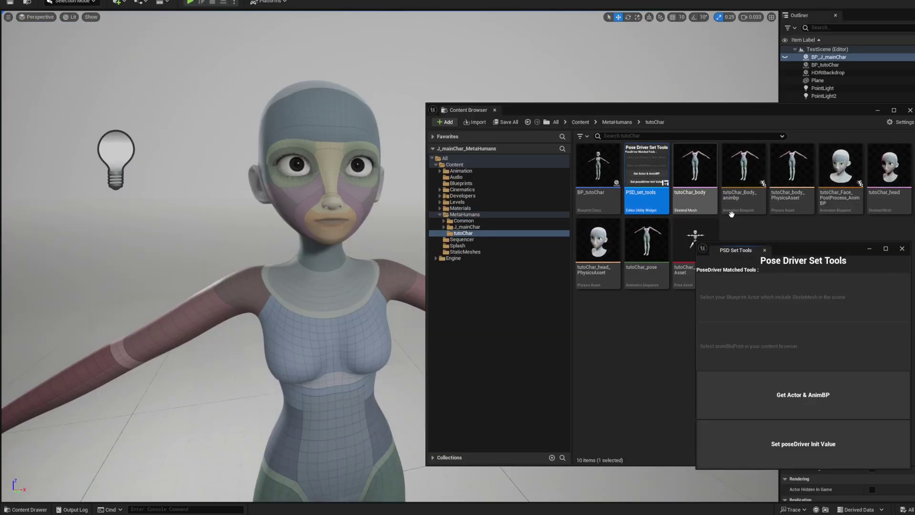
left_click_drag(798, 253, 840, 284)
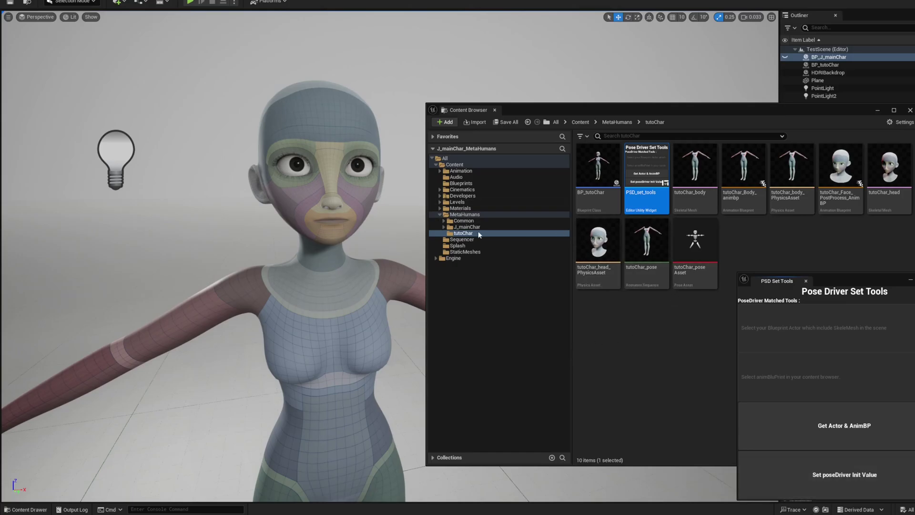
- Open tutoChar_Face_PostProcess_AnimBP, set its preview mesh to tutoChar_head and compile the blueprint
left_click(837, 171)
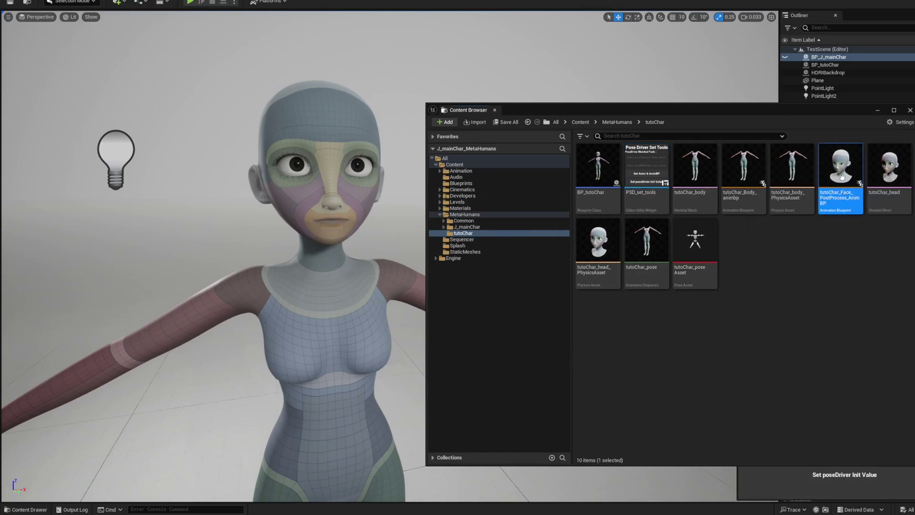
double_click(841, 174)
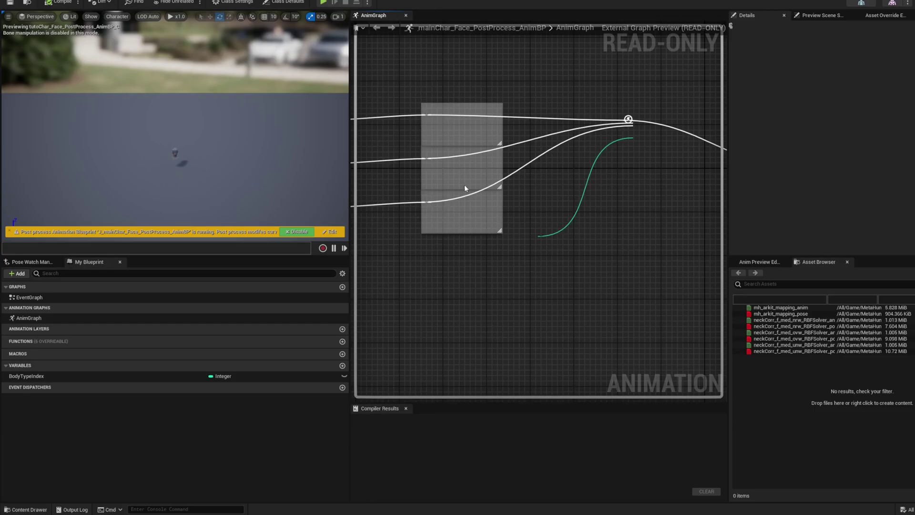
right_click_drag(499, 298, 576, 335)
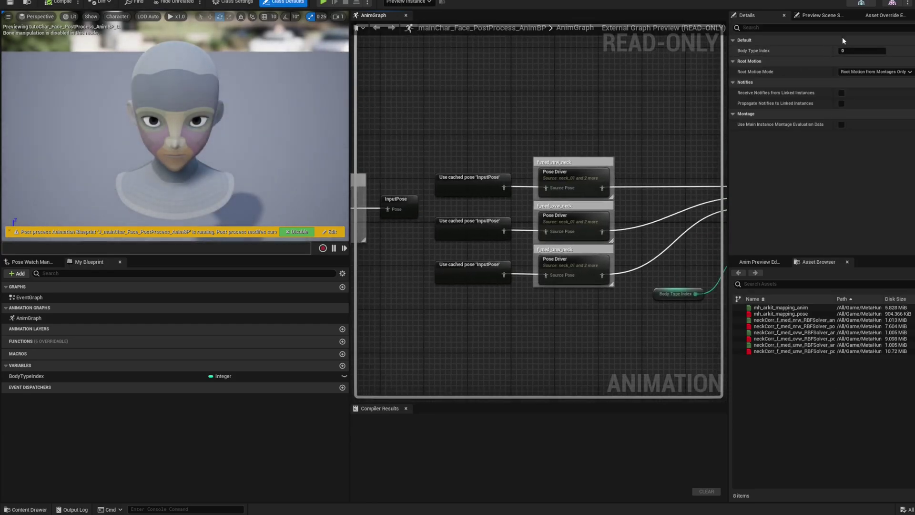
left_click(832, 15)
left_click(890, 127)
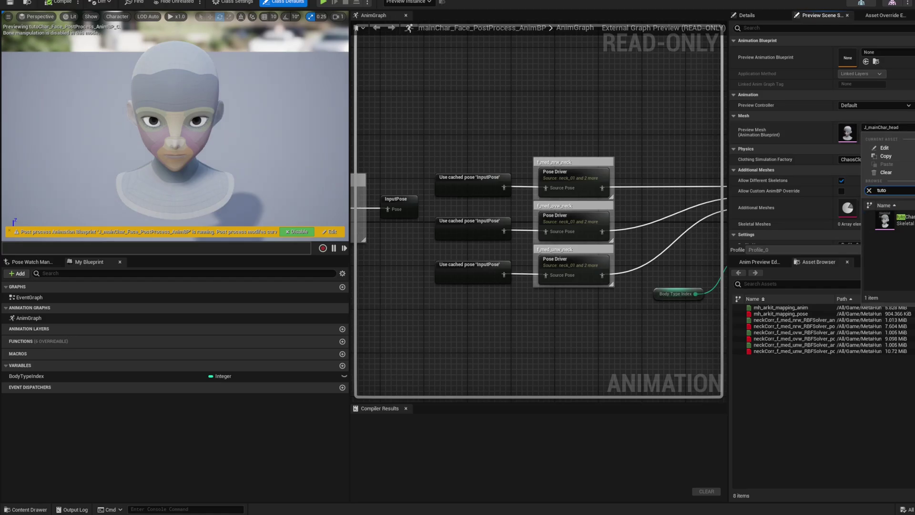
left_click(906, 220)
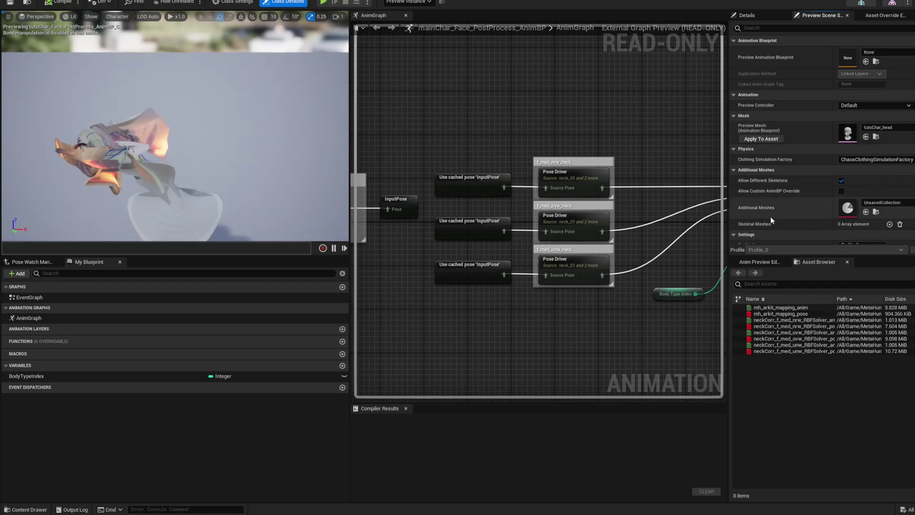
left_click(58, 2)
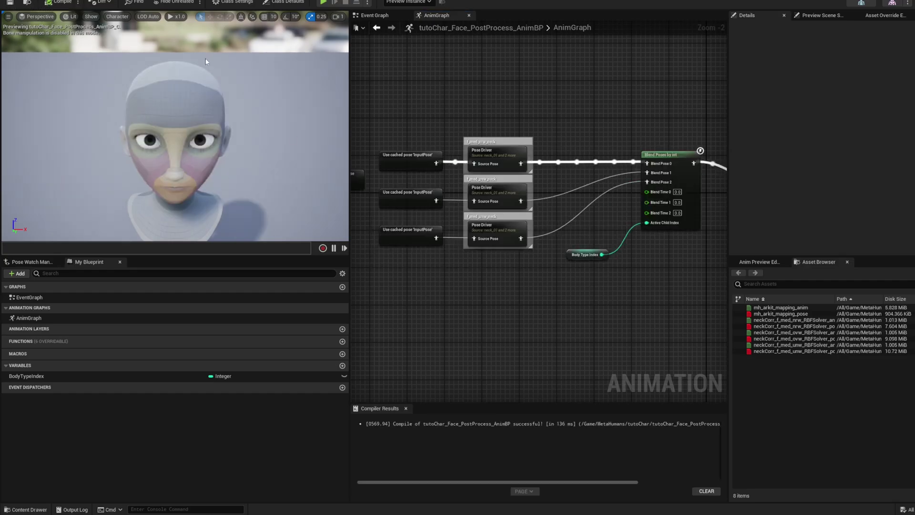
- Check the default pose target's values in the first neck Pose Driver of the face AnimGraph
left_click(501, 152)
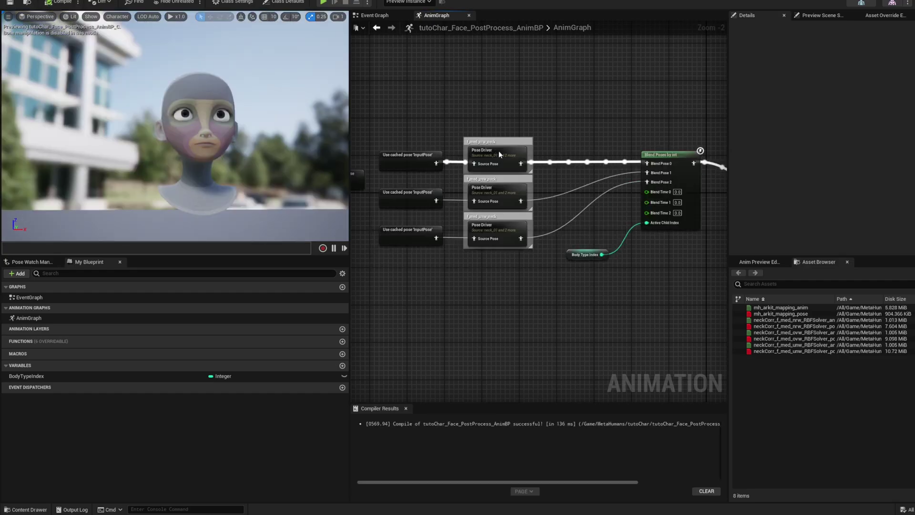
left_click(742, 52)
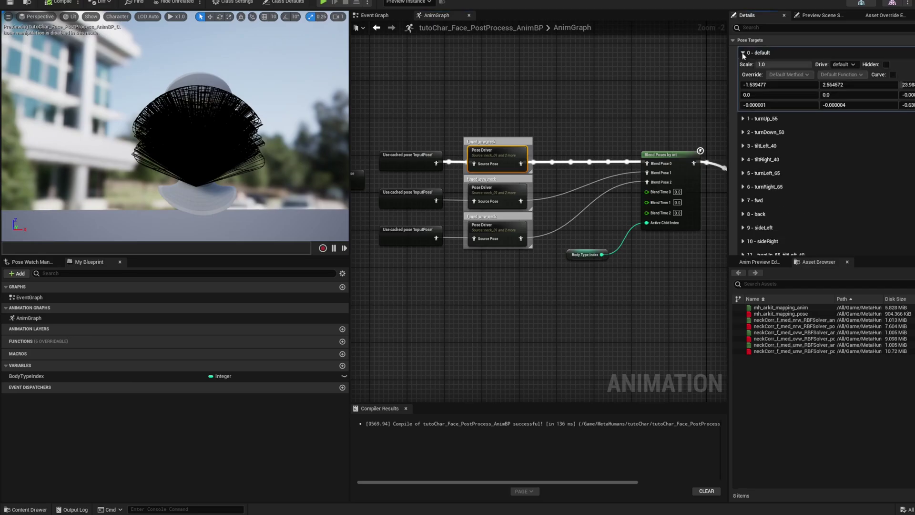
left_click(742, 53)
left_click(542, 122)
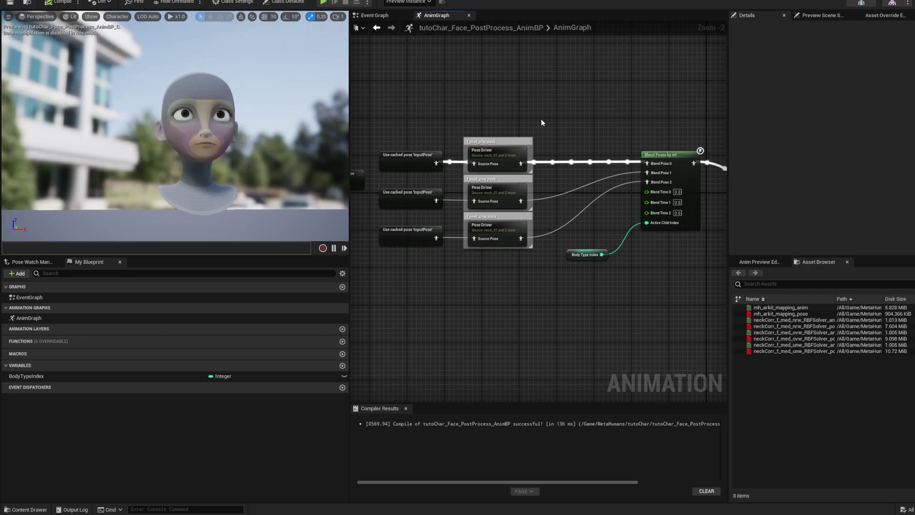
right_click_drag(504, 112, 521, 169)
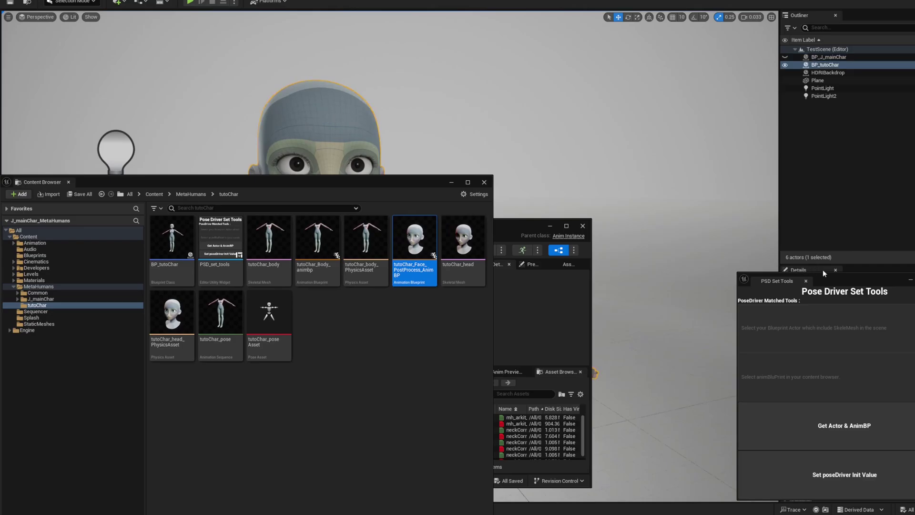
- Apply the pose driver init values from BP_tutoChar to tutoChar_Face_PostProcess_AnimBP with the Pose Driver Set Tools, and recompile the blueprint
left_click_drag(822, 270, 620, 114)
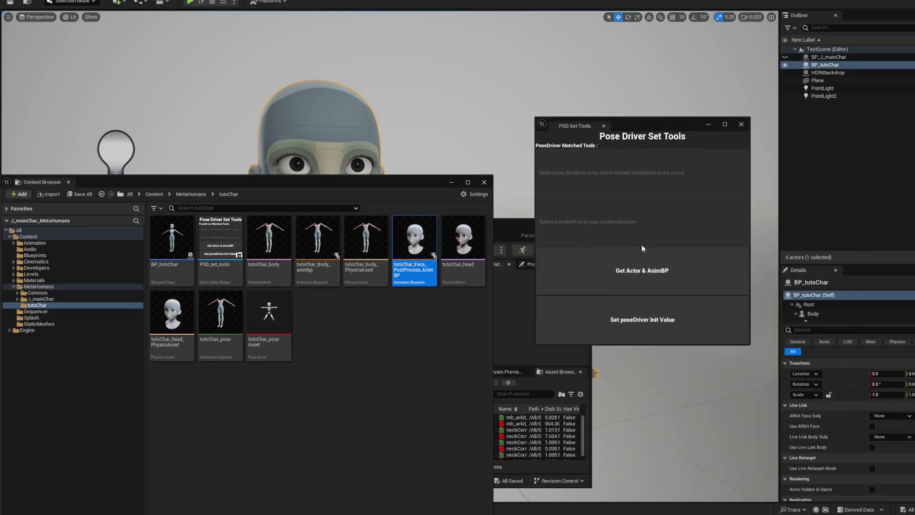
left_click(595, 281)
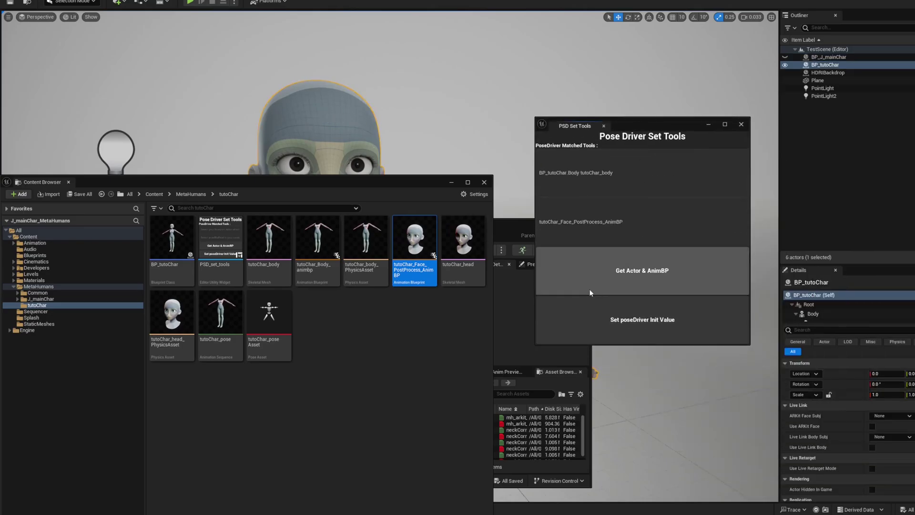
left_click(631, 322)
left_click(528, 255)
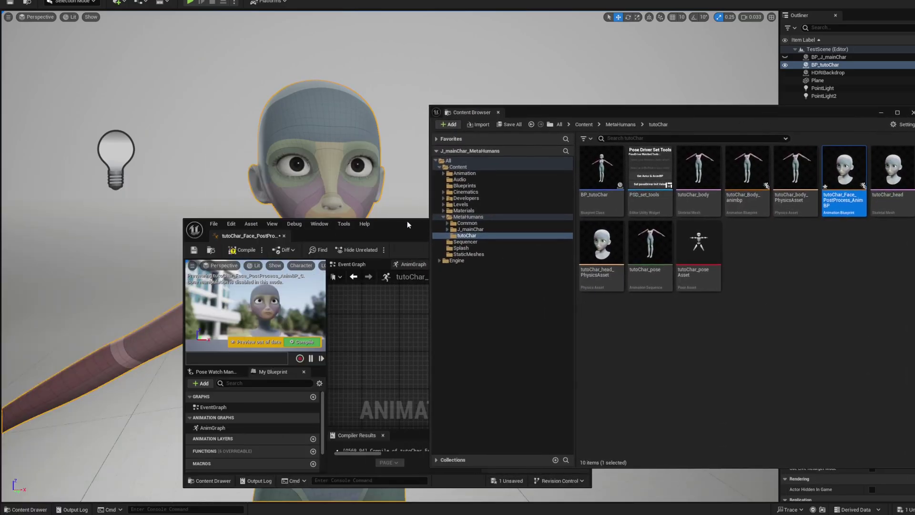
double_click(407, 221)
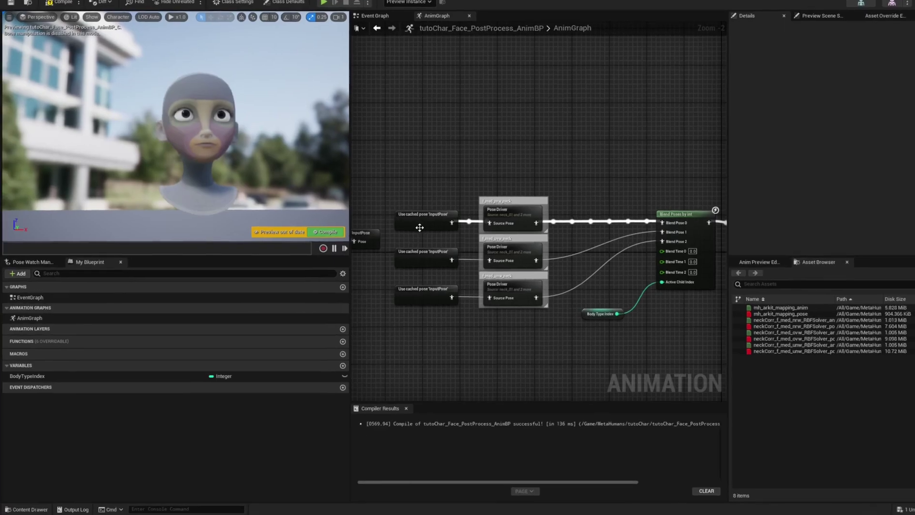
left_click(64, 4)
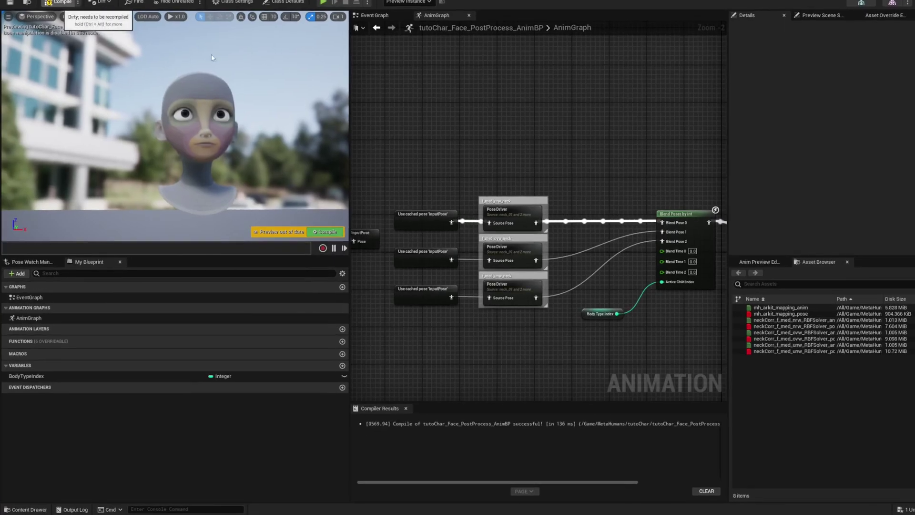
- Review the first neck Pose Driver's pose targets, drive settings and assigned pose asset
left_click(516, 217)
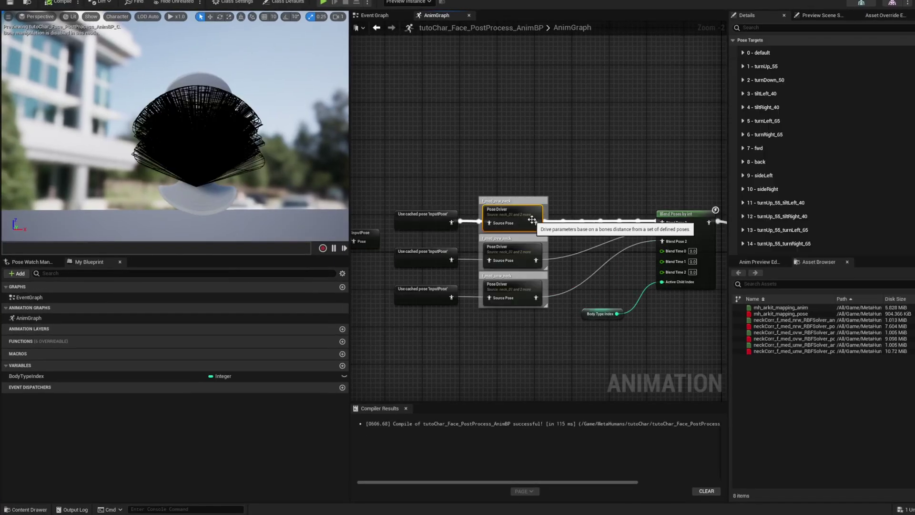
left_click(543, 133)
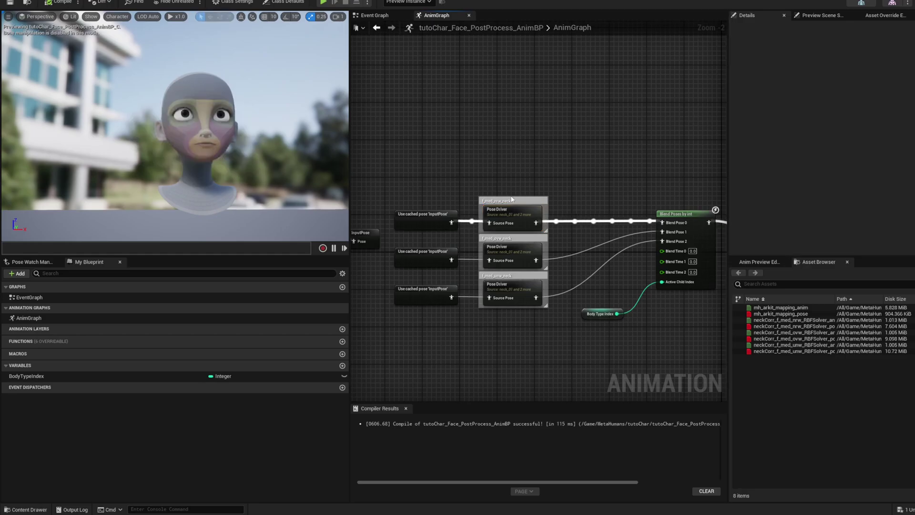
right_click_drag(621, 164, 476, 143)
left_click(495, 200)
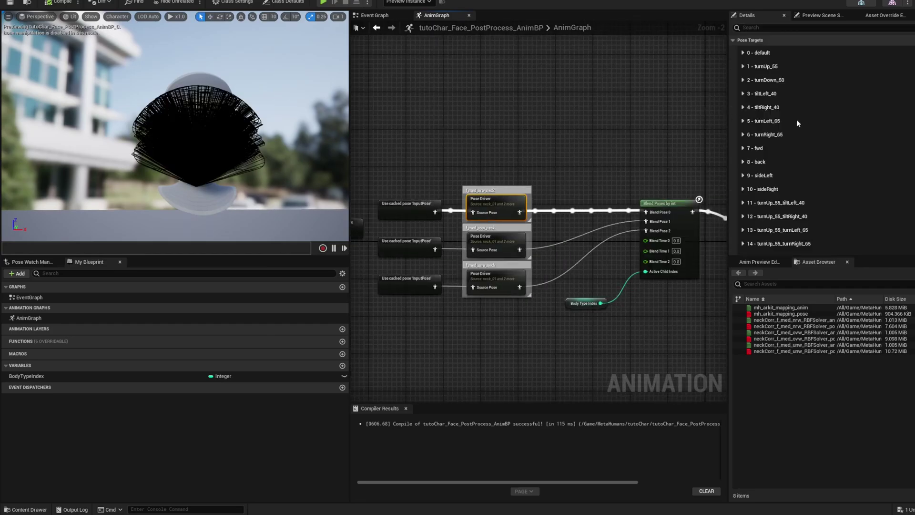
scroll(794, 123, "down", 12)
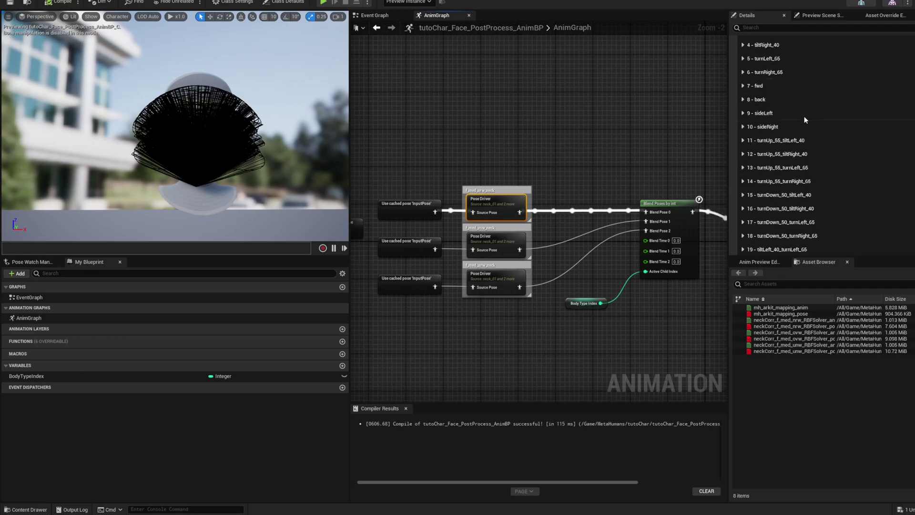
scroll(814, 130, "down", 5)
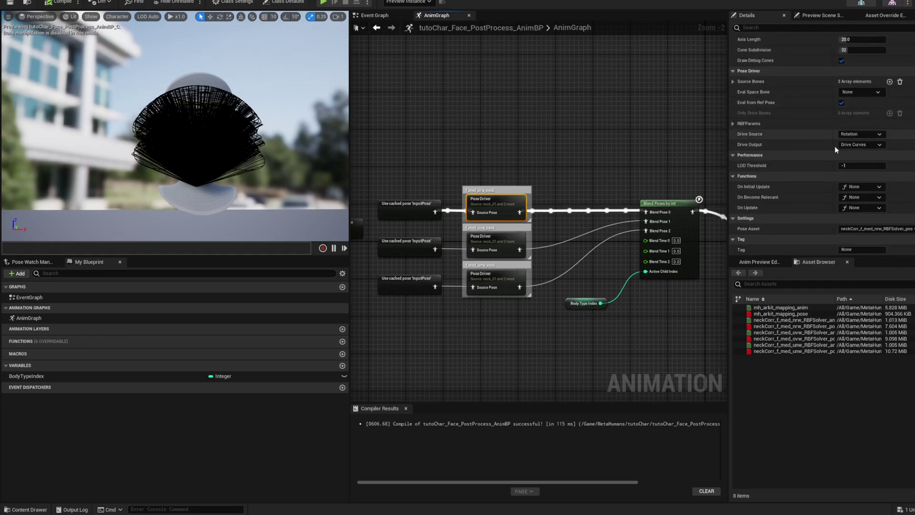
left_click(877, 229)
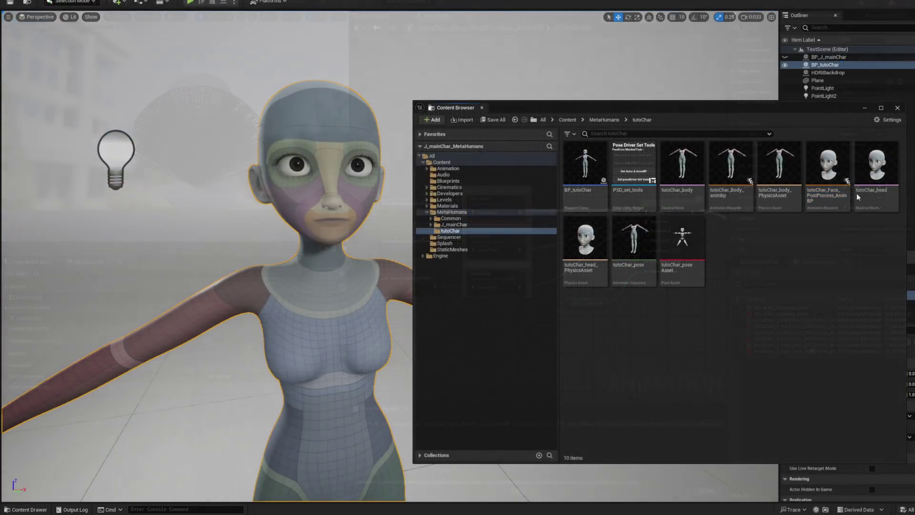
- Set the Post Process Anim Blueprint of the tutoChar_head skeletal mesh to tutoChar_Face_PostProcess_AnimBP
double_click(860, 188)
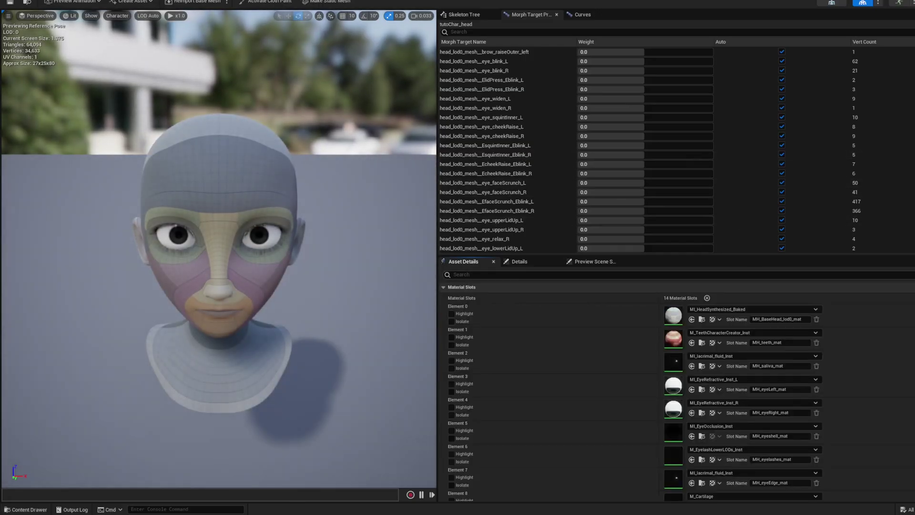
scroll(677, 390, "down", 15)
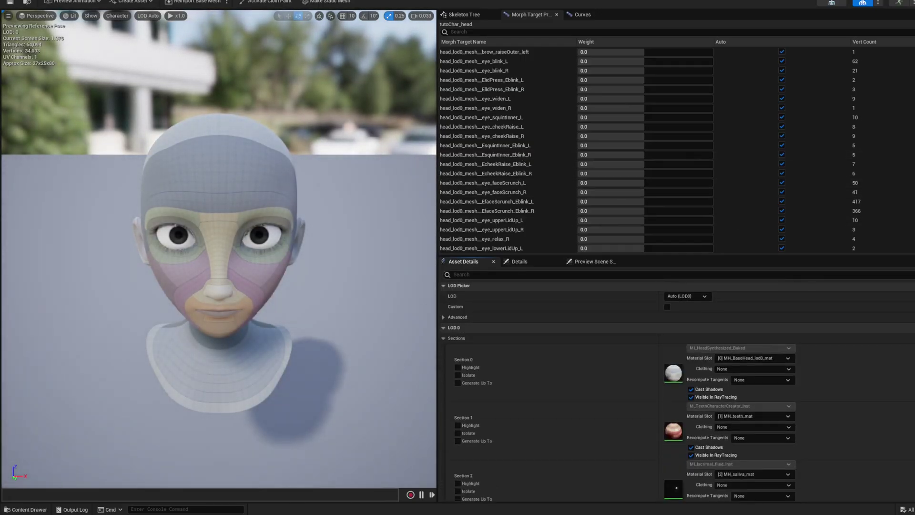
scroll(677, 381, "down", 7)
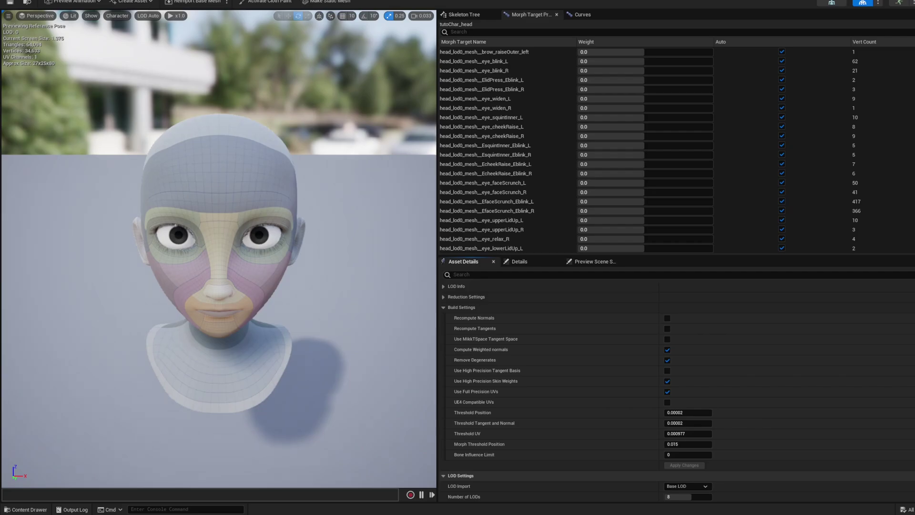
scroll(681, 334, "down", 10)
left_click(681, 325)
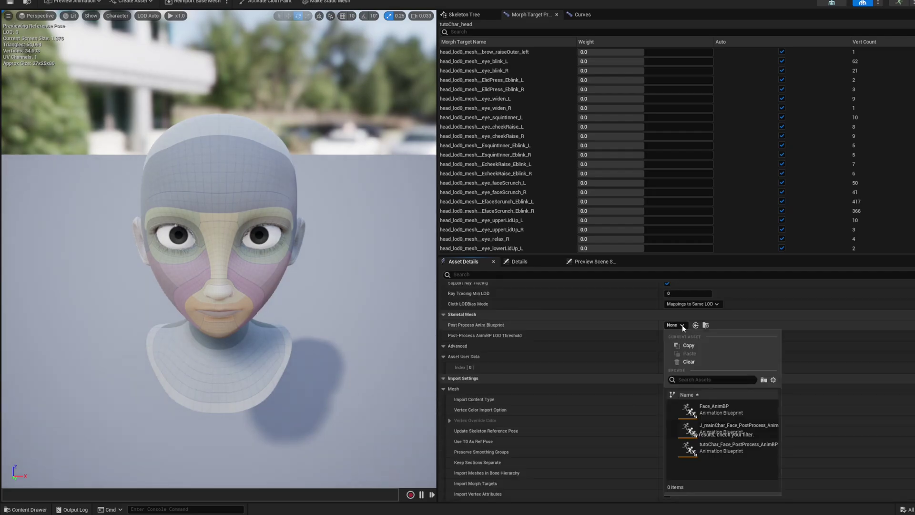
left_click(739, 446)
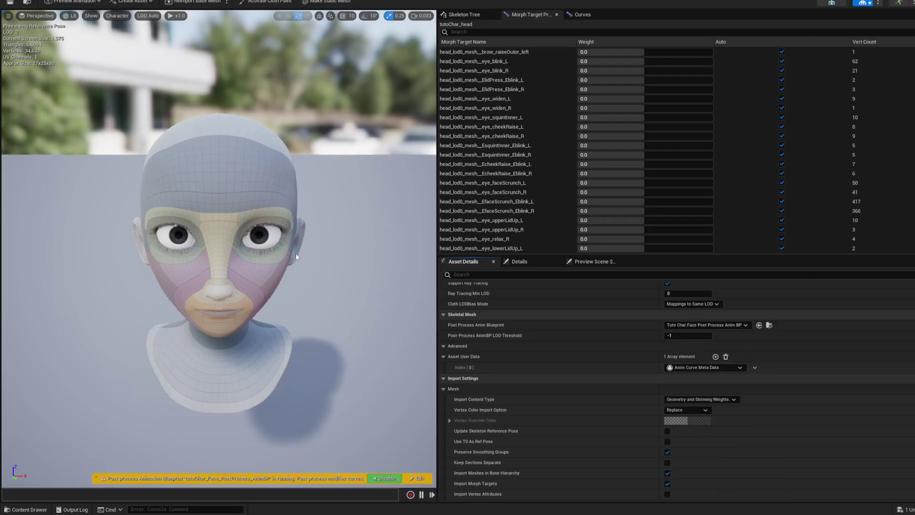
mouse_move(295, 253)
right_mouse_down()
mouse_move(288, 285)
mouse_move(279, 248)
right_mouse_up()
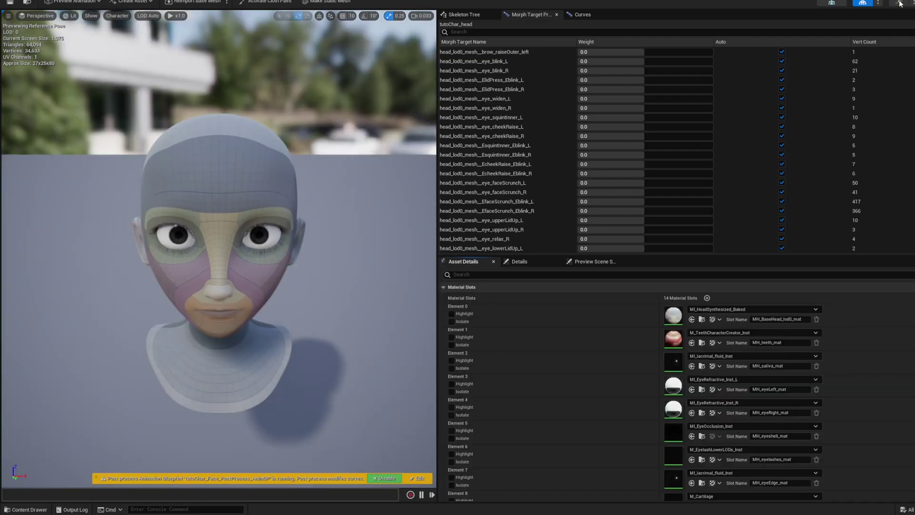
- Preview the mh_arkit_mapping_anim animation on the tutoChar_head mesh and scrub through its frames to check the facial expressions
left_click(898, 4)
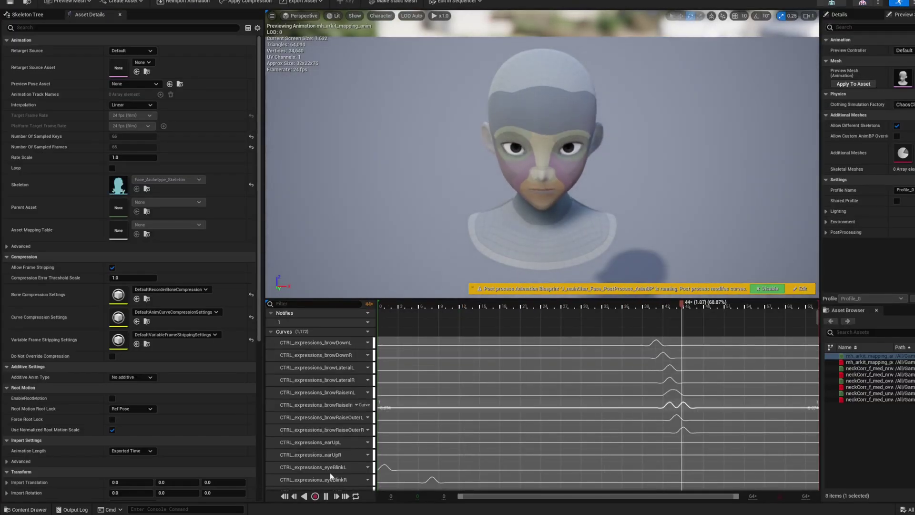
left_click(326, 497)
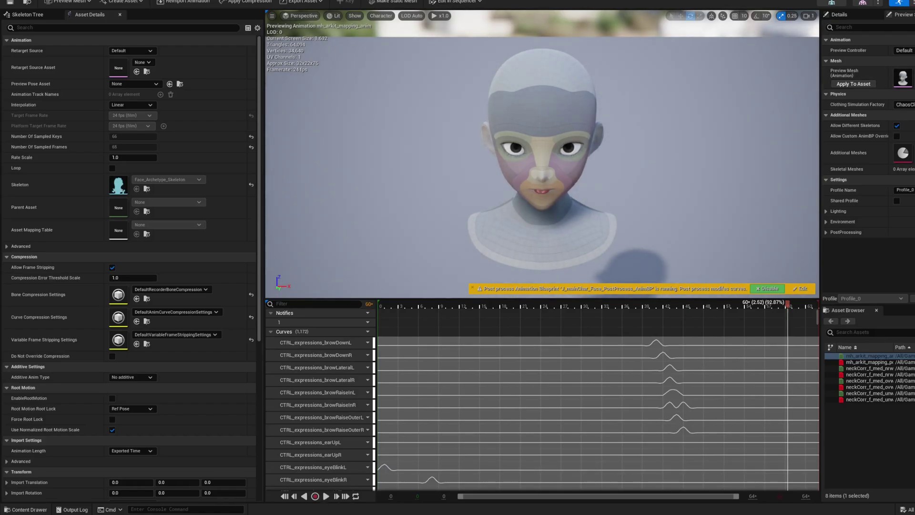
left_click(914, 73)
left_click(903, 185)
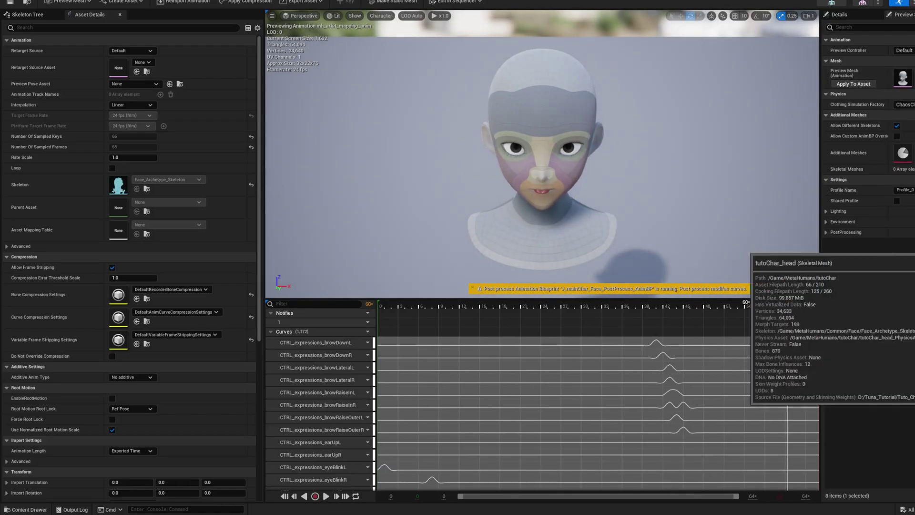
left_click_drag(482, 306, 464, 306)
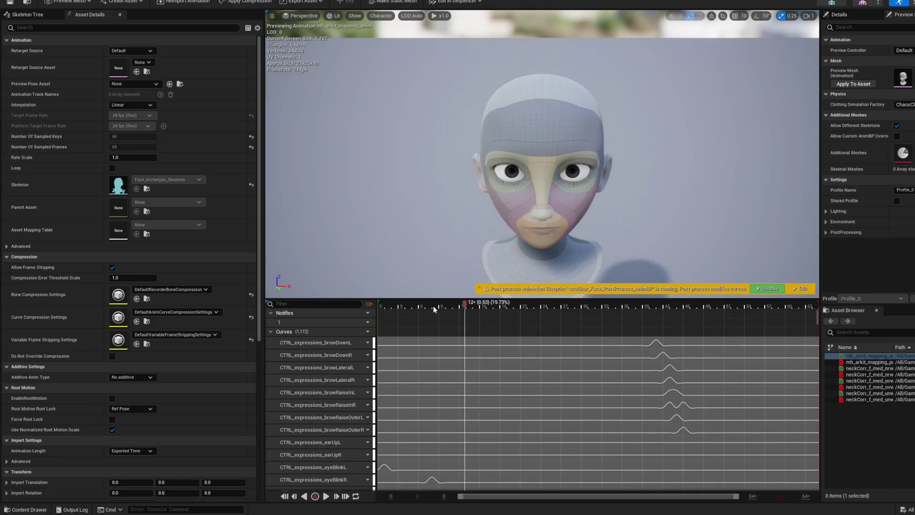
left_click(670, 306)
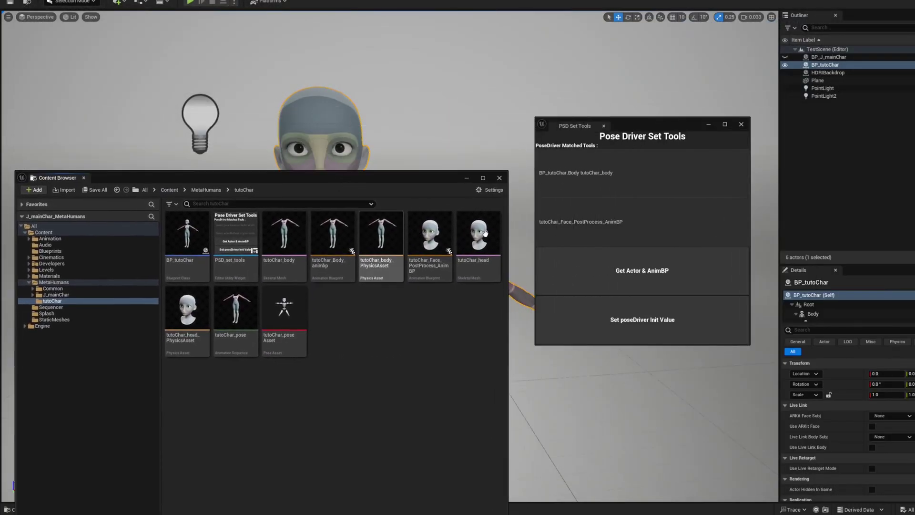
- Import the tutoChar_head DNA file into the tutoChar_head skeletal mesh and save the asset
left_click(481, 238)
right_click(478, 242)
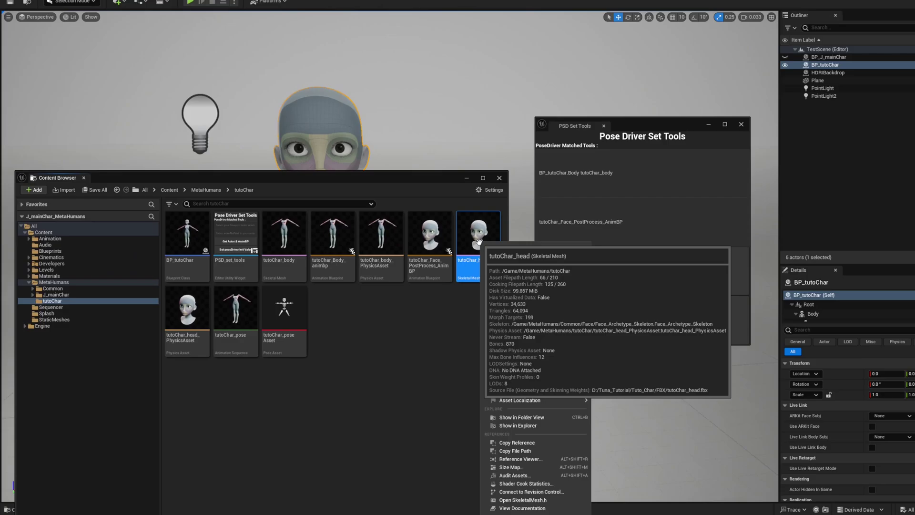
mouse_move(534, 294)
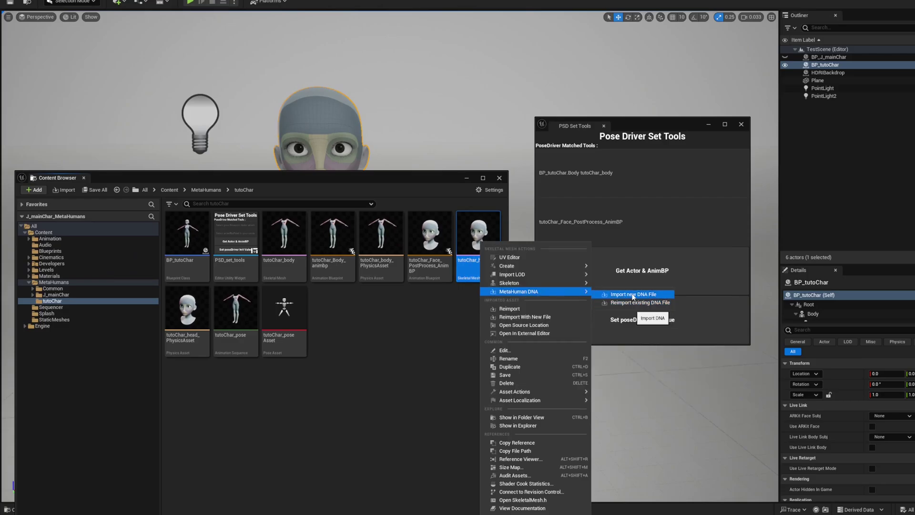
left_click(633, 294)
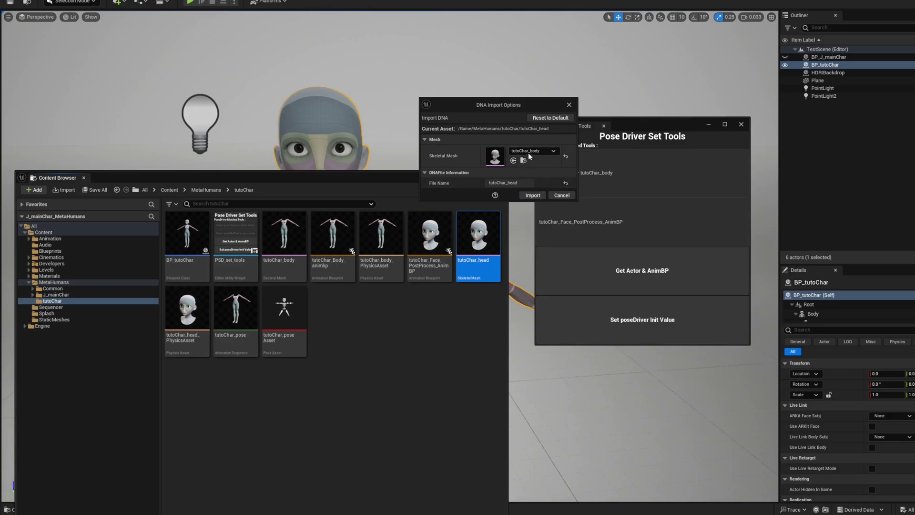
left_click(528, 152)
scroll(577, 258, "down", 3)
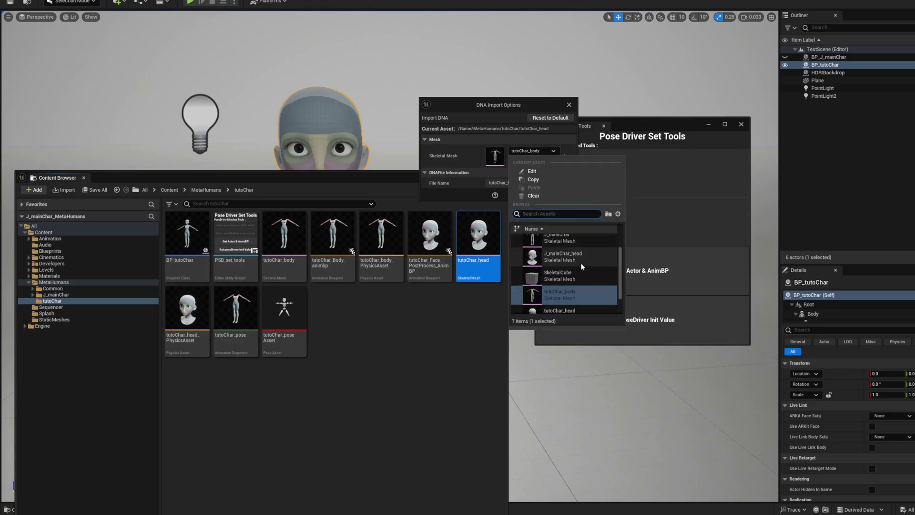
left_click(560, 290)
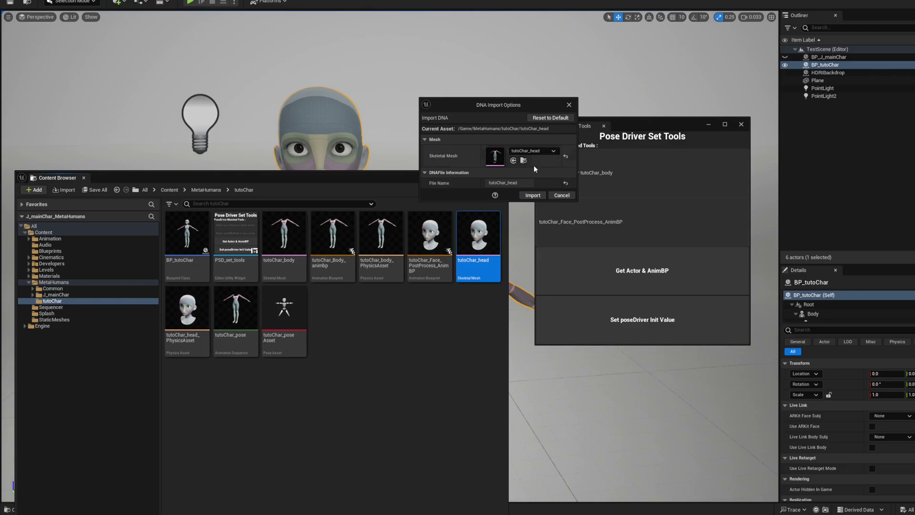
left_click(532, 195)
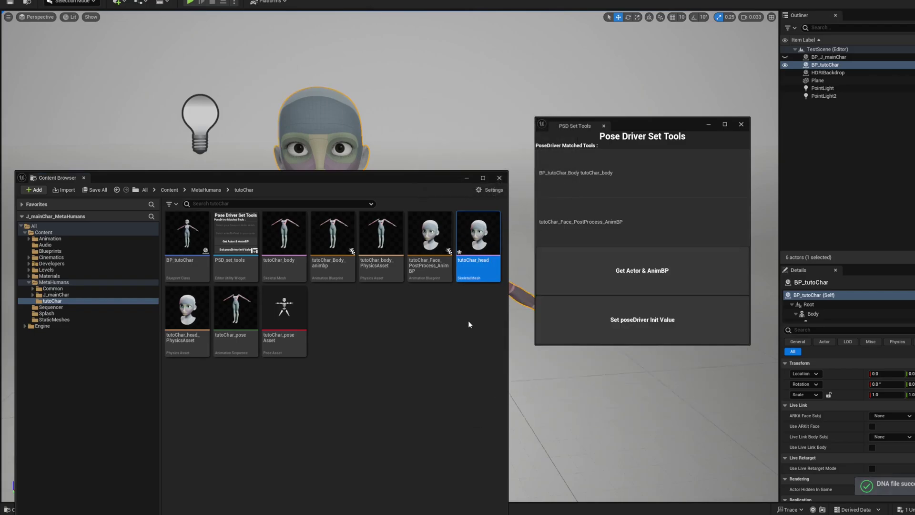
right_click(474, 270)
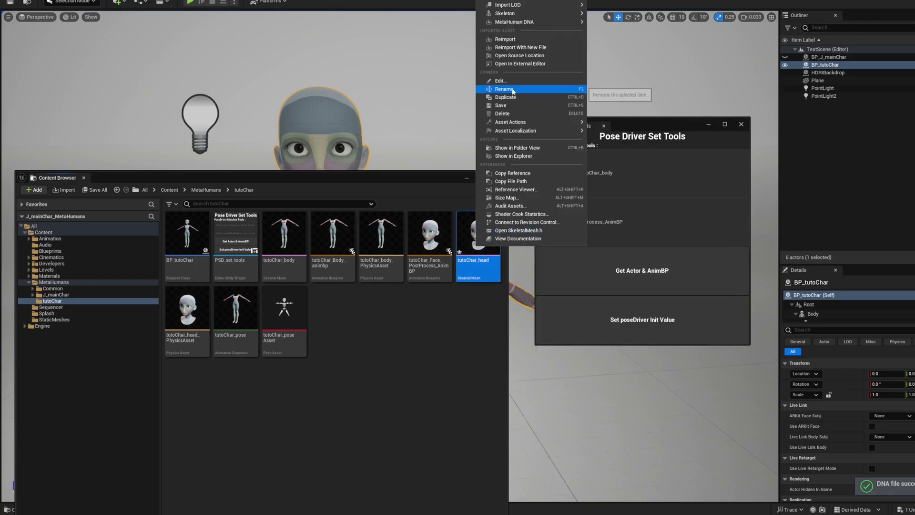
left_click(502, 107)
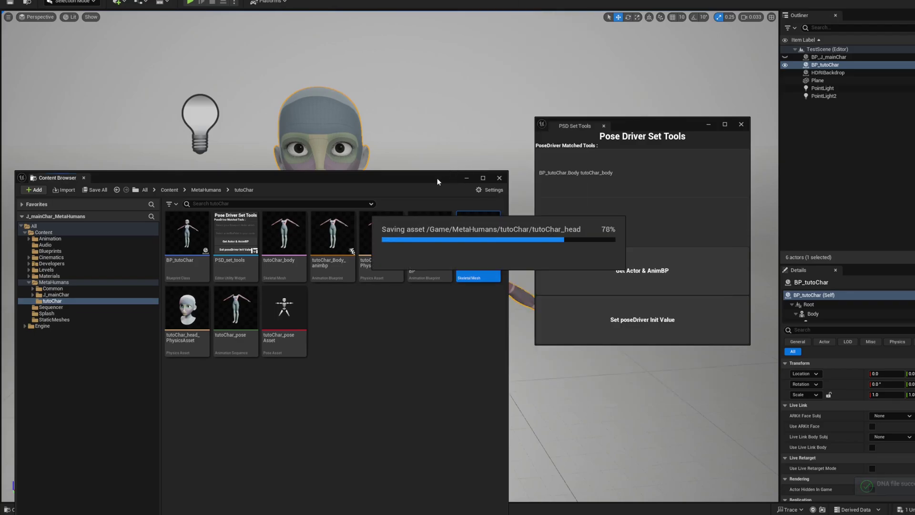
- Set tutoChar_head as the preview mesh of mh_arkit_mapping_anim and scrub through the paused animation to check the expressions
left_click_drag(433, 178, 747, 192)
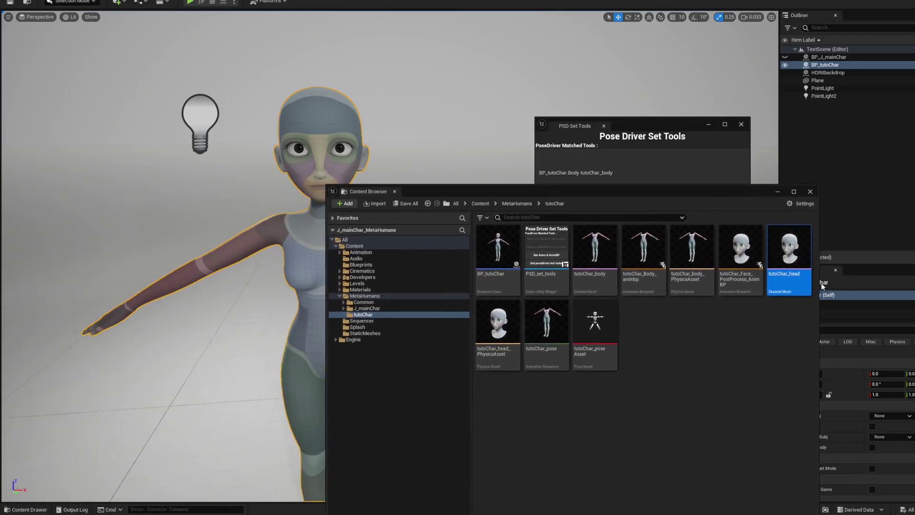
double_click(788, 259)
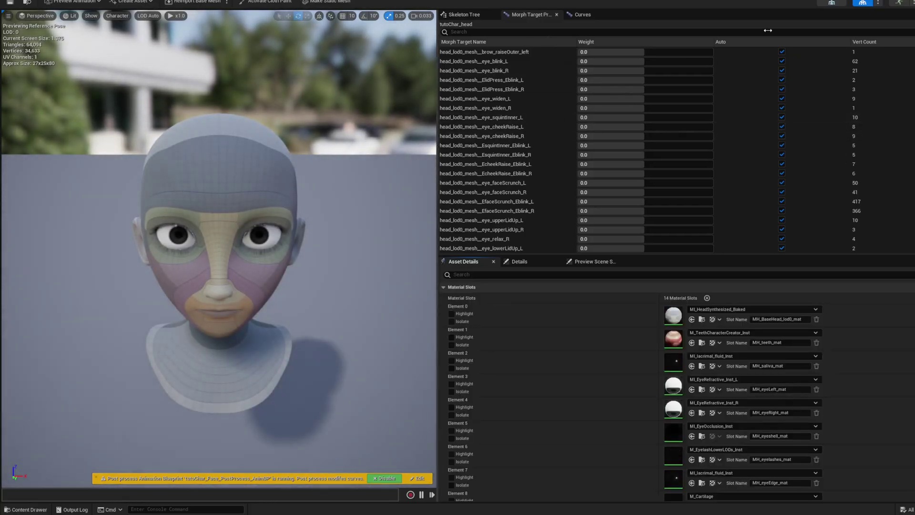
left_click(901, 3)
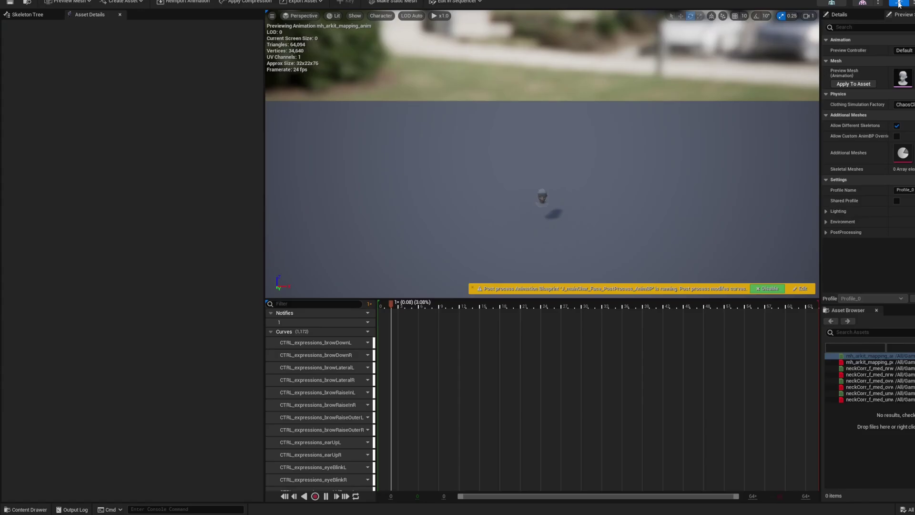
left_click(326, 495)
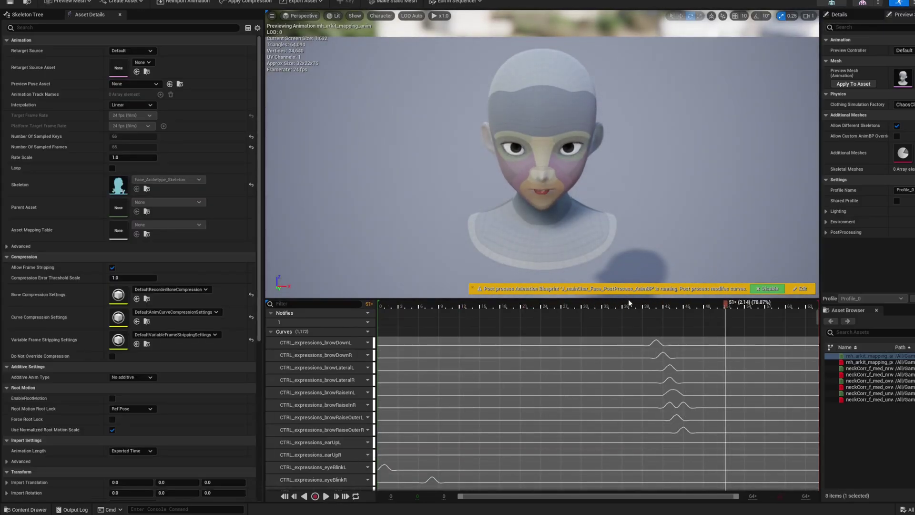
left_click(914, 73)
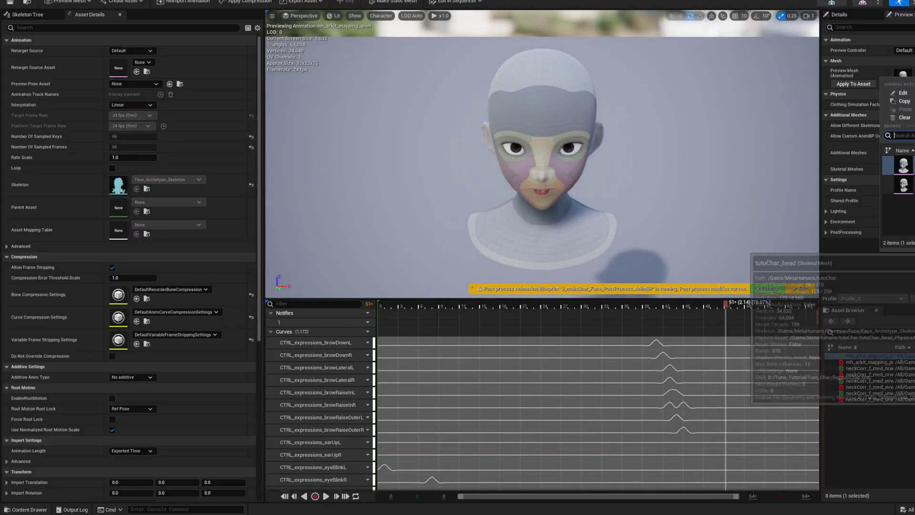
left_click(908, 186)
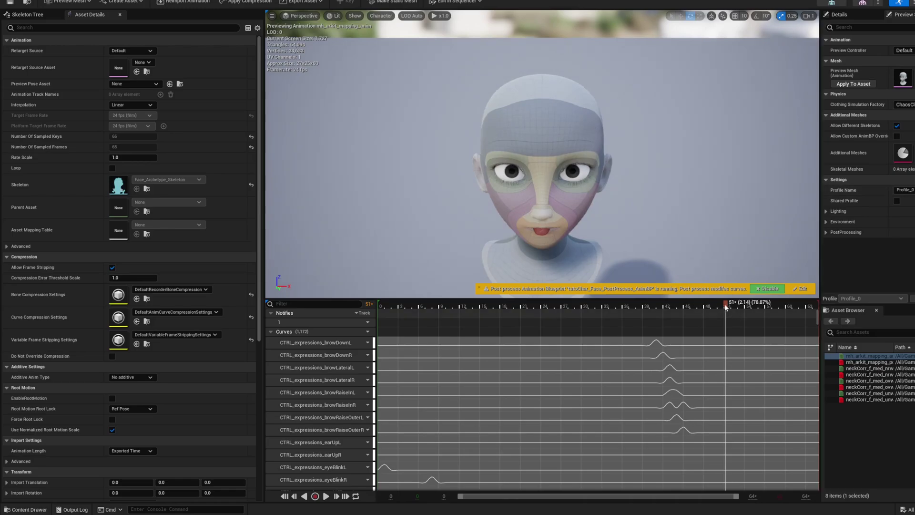
left_click_drag(697, 307, 432, 322)
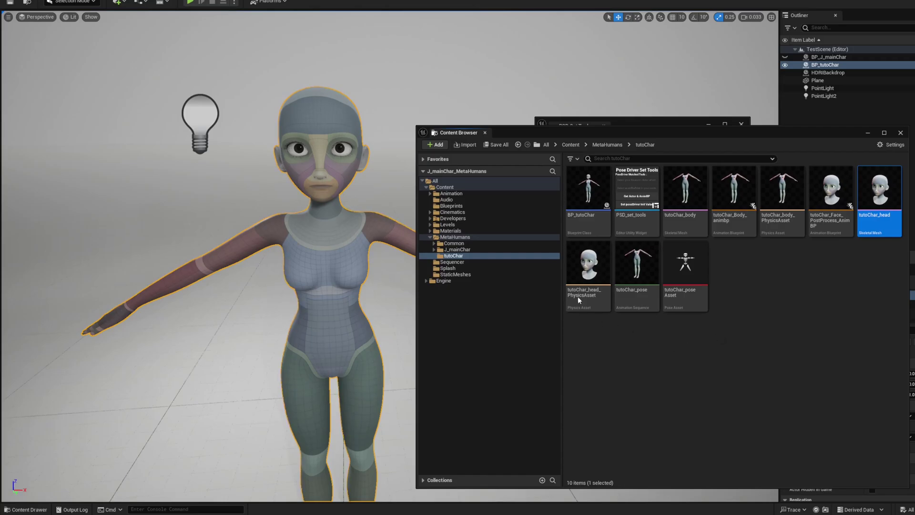
- Create a Level Sequence with the default name in the MetaHumans folder
left_click(476, 236)
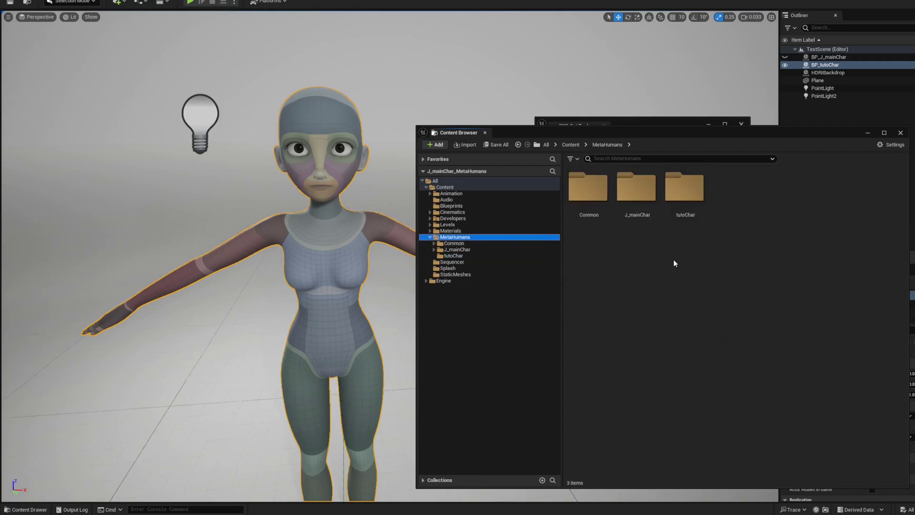
right_click(650, 264)
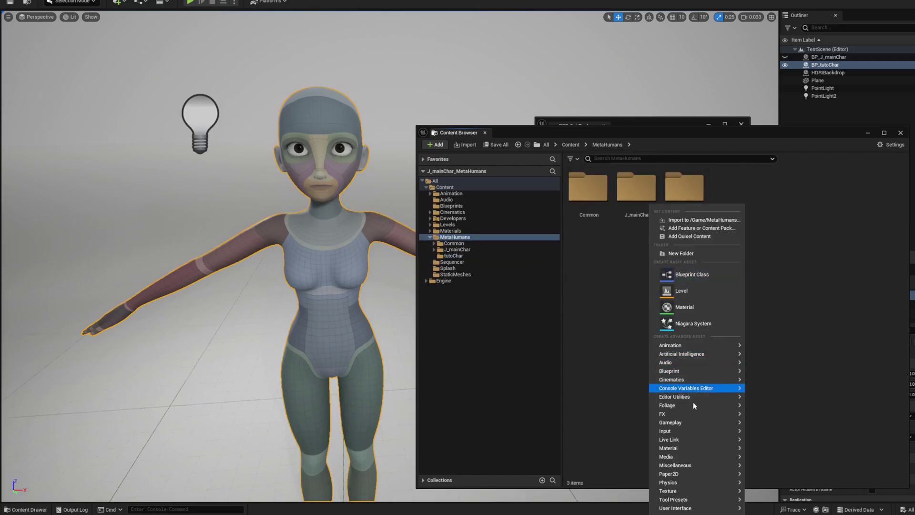
mouse_move(703, 373)
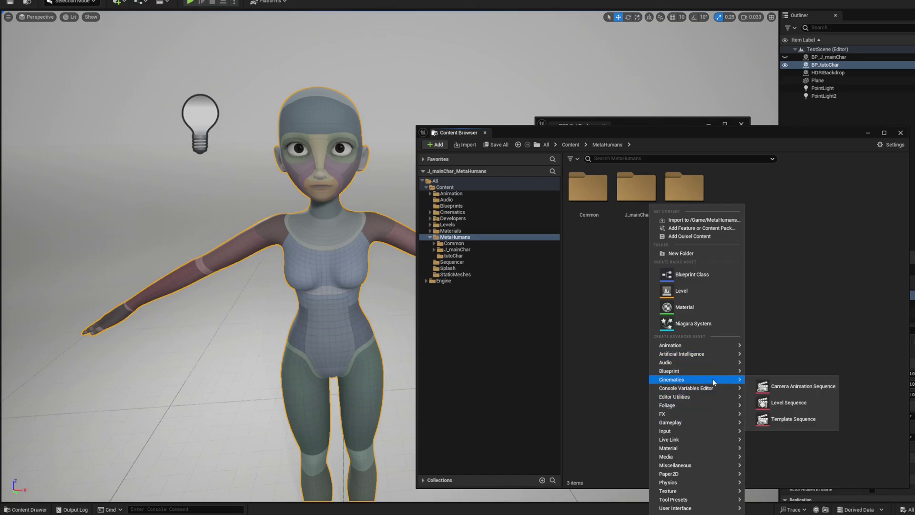
left_click(787, 402)
left_click_drag(747, 129, 699, 240)
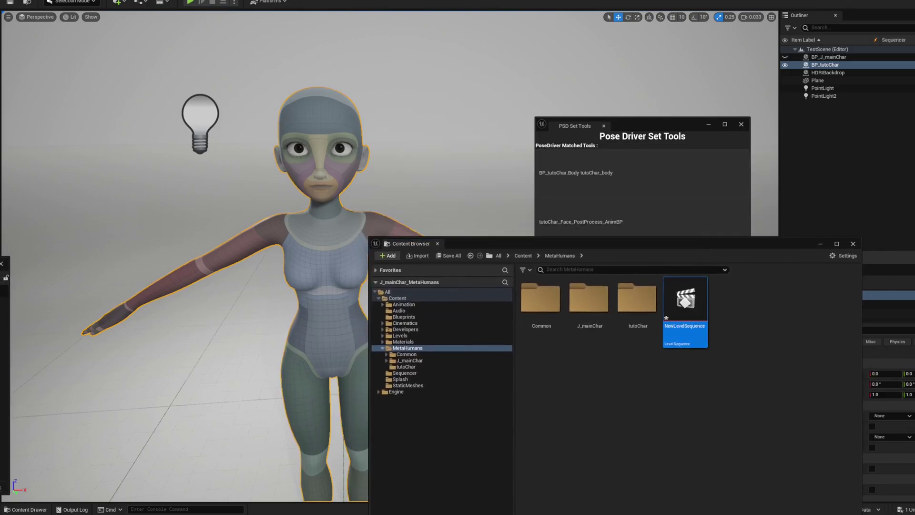
- Open the new level sequence and add the BP_tutoChar actor to it
double_click(684, 300)
left_click(824, 65)
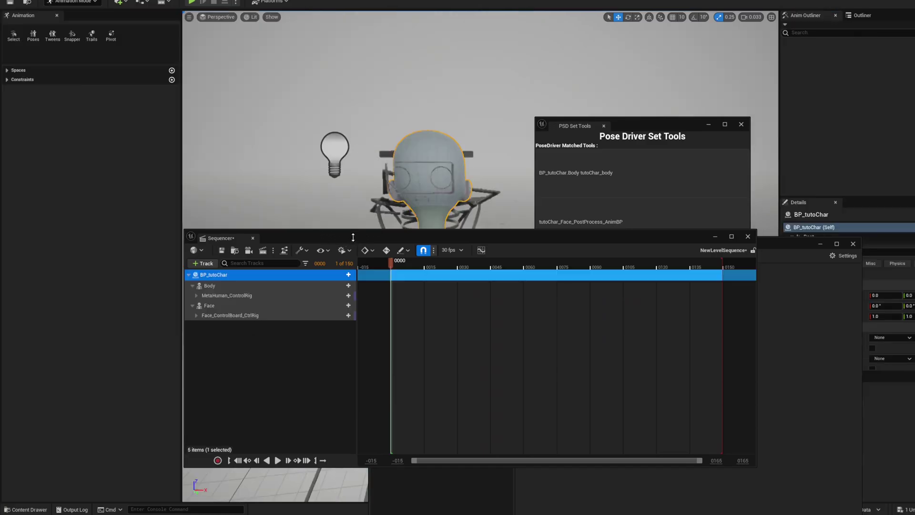
left_click_drag(345, 234, 646, 225)
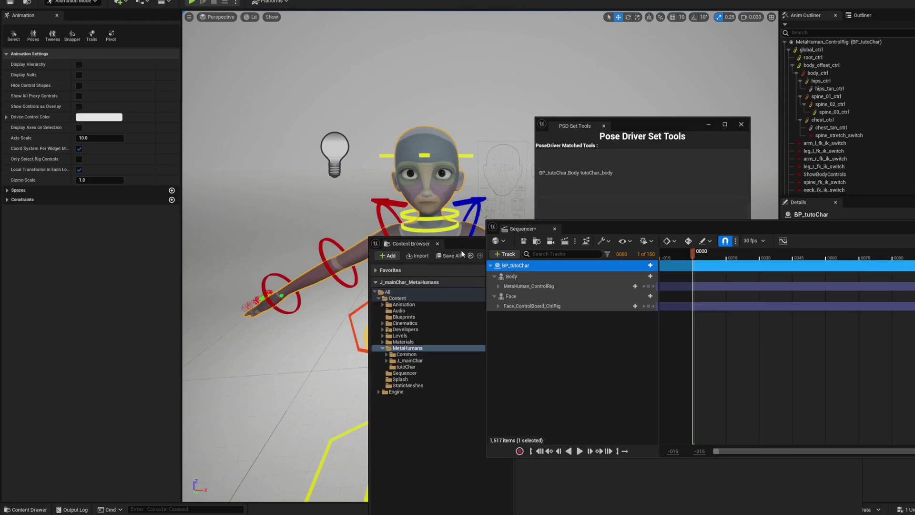
left_click(462, 253)
left_click_drag(501, 245, 327, 396)
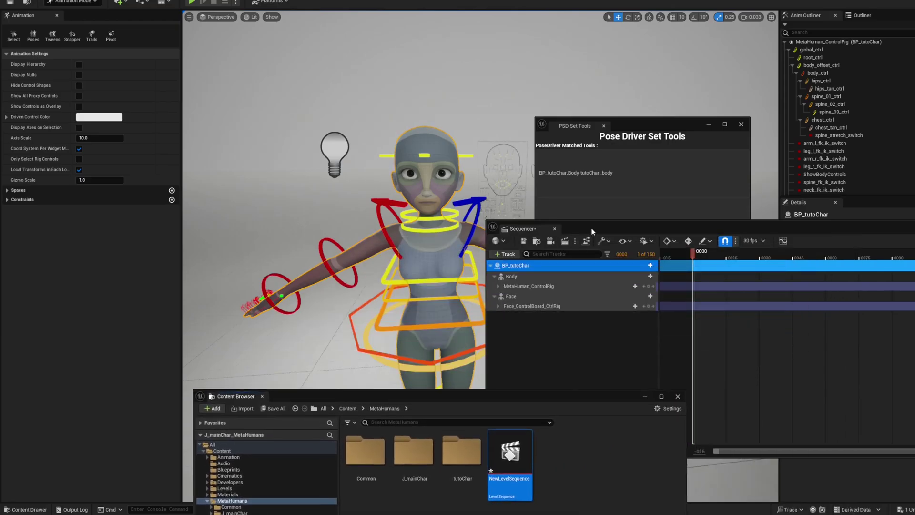
left_click_drag(591, 232, 693, 240)
- Close the Pose Driver Set Tools and inspect the jaw control CTRL_C_jaw on the face control board
scroll(357, 239, "up", 5)
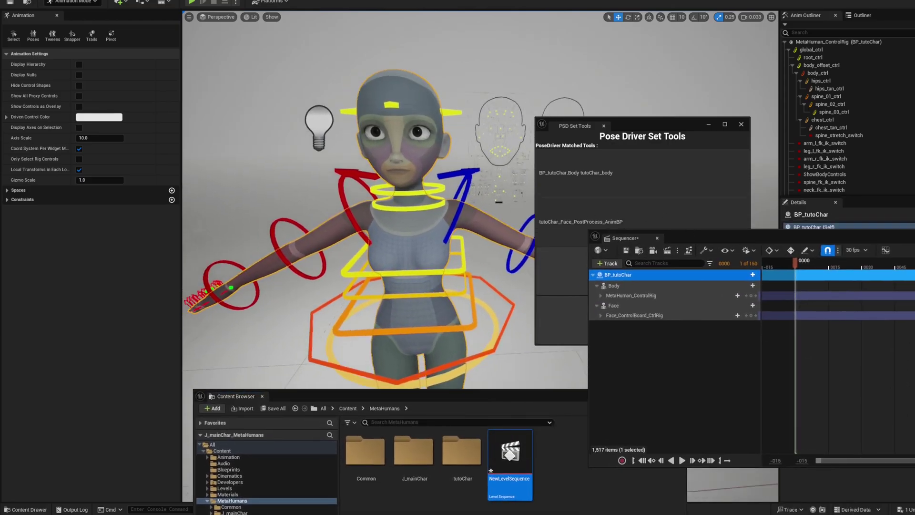
right_click_drag(682, 105, 667, 105)
left_click(740, 124)
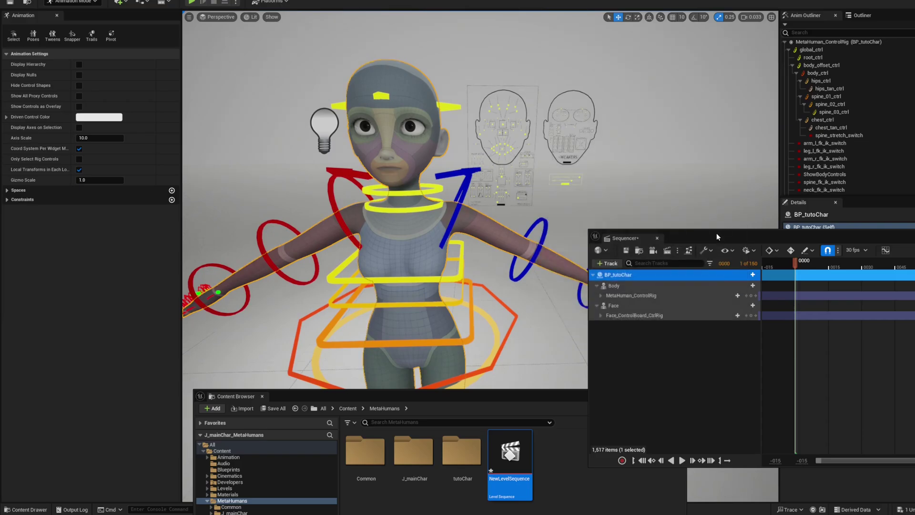
left_click_drag(718, 237, 737, 230)
scroll(396, 205, "up", 3)
right_click_drag(395, 205, 350, 206)
left_click(498, 204)
right_click_drag(501, 216, 519, 215)
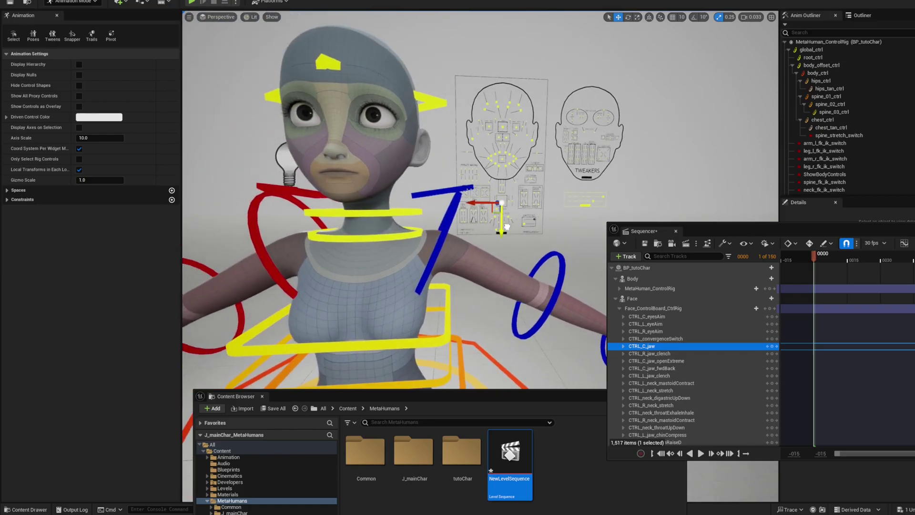
left_click_drag(773, 234, 275, 292)
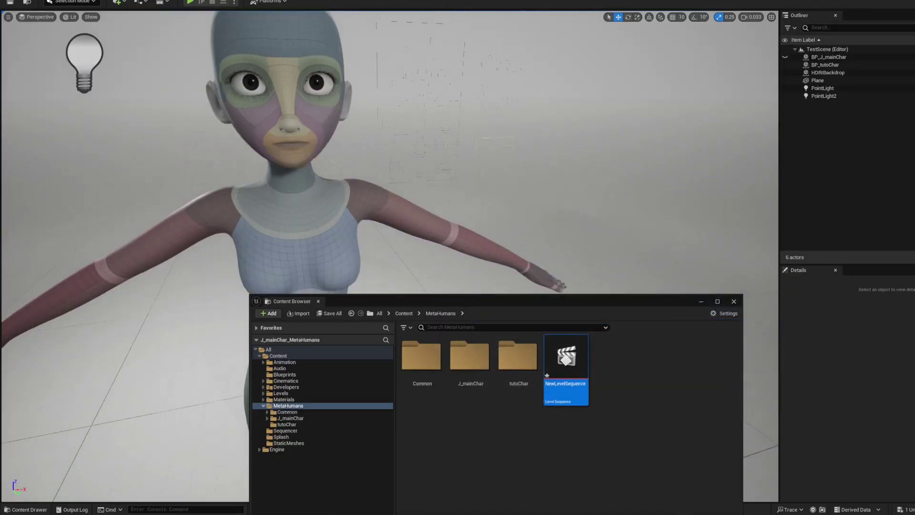
- Delete the BP_tutoChar actor from the TestScene level
right_click_drag(457, 224, 429, 210)
left_click(419, 233)
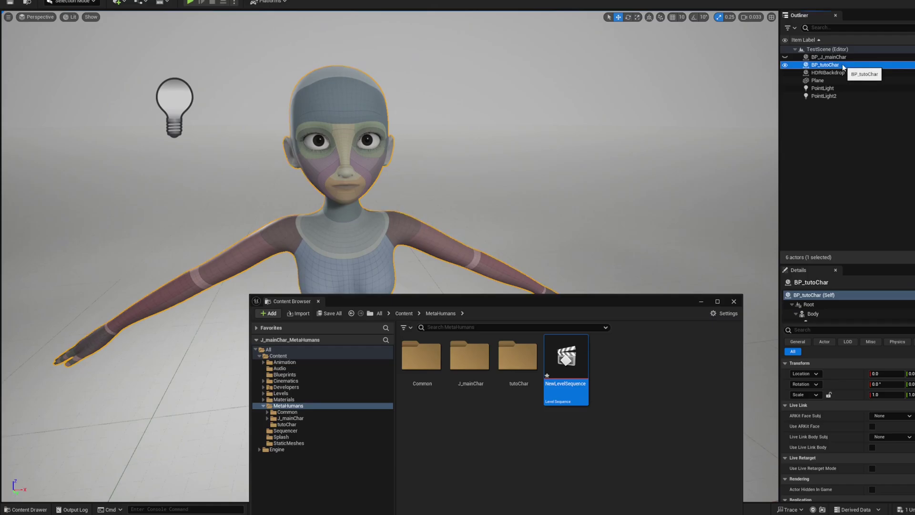
key("Delete")
left_click(546, 271)
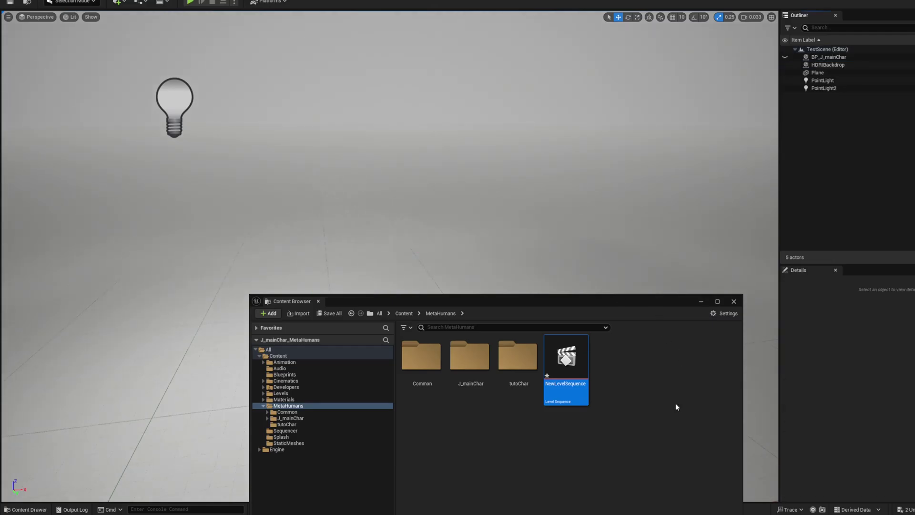
- Remove the leftover BP_tutoChar track from NewLevelSequence and close the sequence
double_click(577, 361)
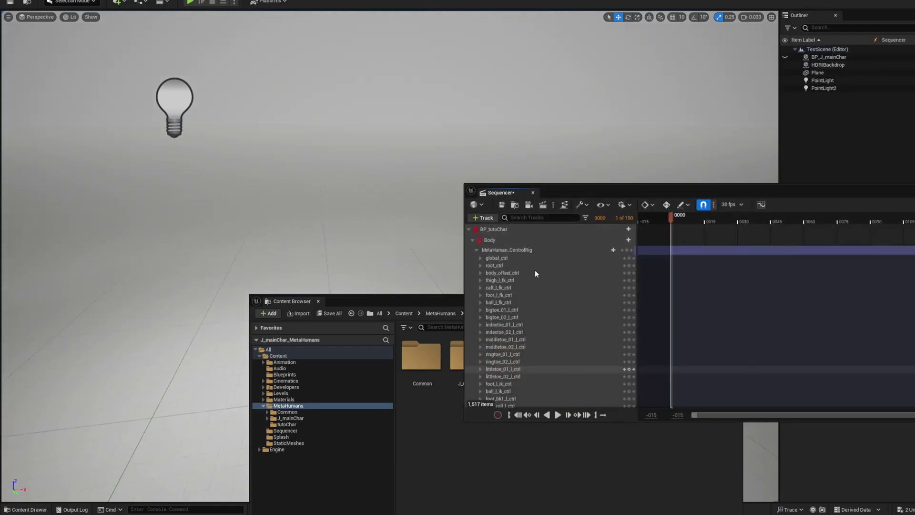
left_click(496, 229)
key("Delete")
left_click(533, 192)
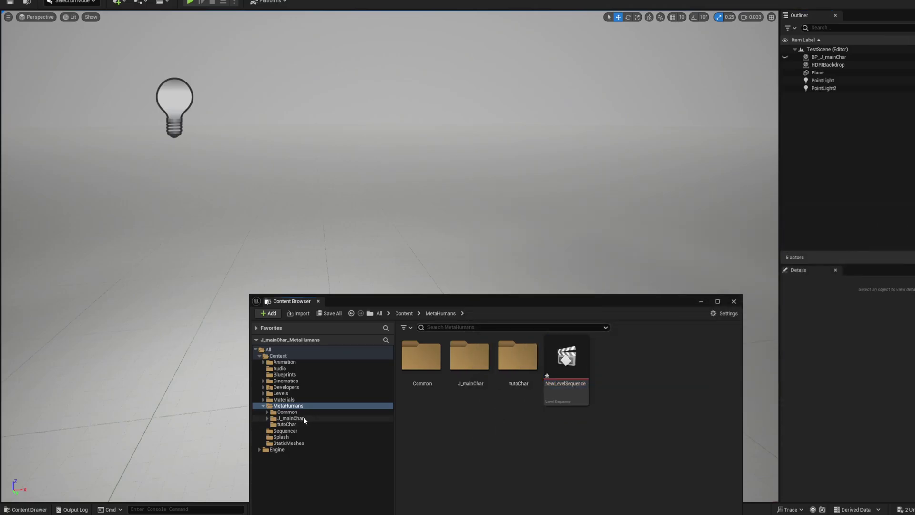
- Place the BP_tutoChar blueprint from the tutoChar folder in the level and set its X and Y location to 0
left_click(286, 424)
left_click_drag(343, 301, 676, 149)
left_click_drag(761, 215, 342, 444)
left_click_drag(859, 152, 743, 109)
left_click(882, 373)
type("0")
key("Tab")
type("0")
key("Return")
- Delete BP_J_mainChar from the level and add the BP_tutoChar actor to NewLevelSequence
left_click(828, 57)
key("Delete")
left_click(536, 216)
double_click(813, 168)
left_click(834, 58)
left_click_drag(835, 61, 521, 241)
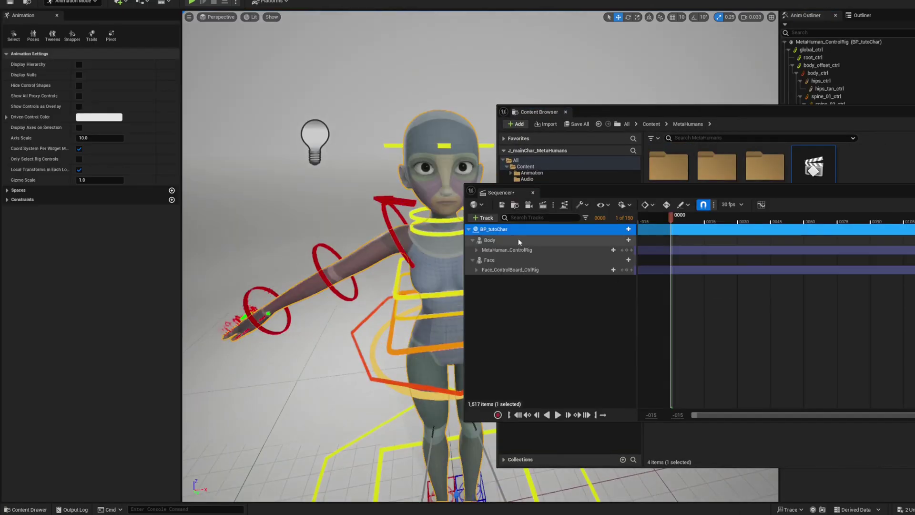
- Convert the BP_tutoChar binding in the level sequence to a spawnable
right_click(516, 230)
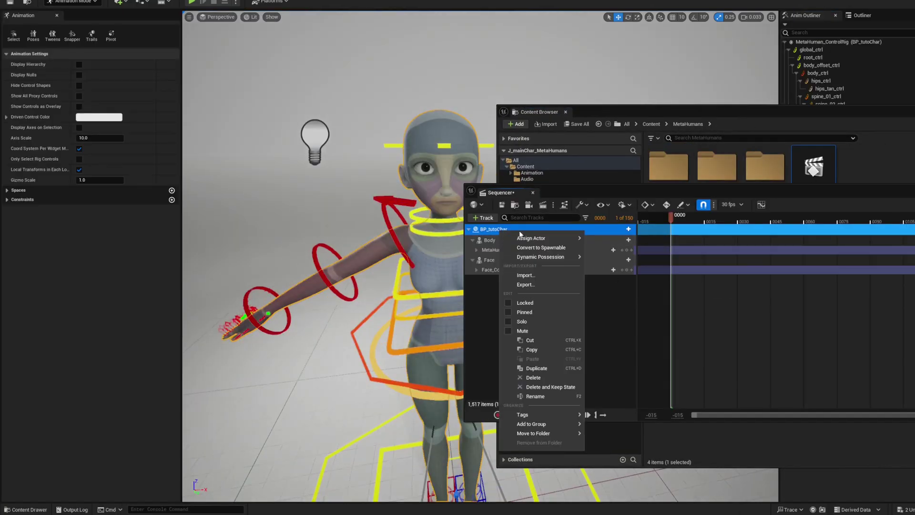
left_click(555, 247)
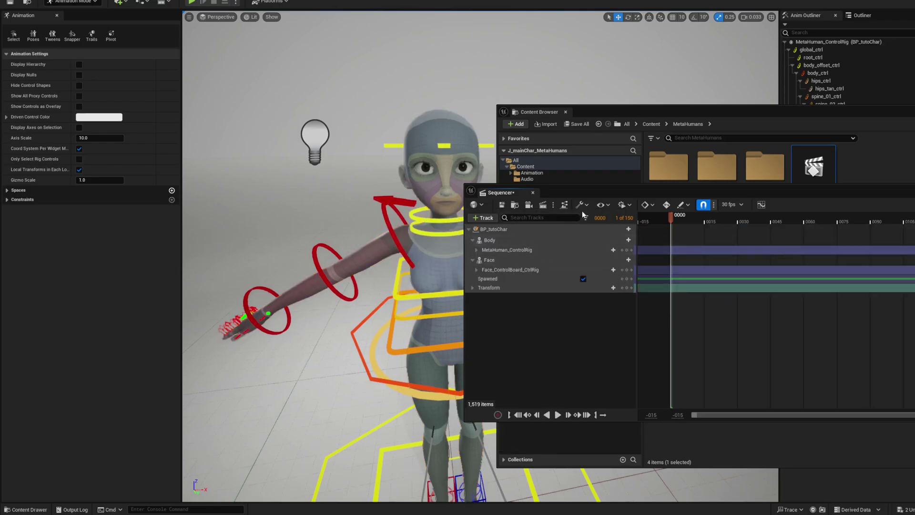
left_click_drag(610, 194, 714, 220)
left_click_drag(699, 113, 393, 341)
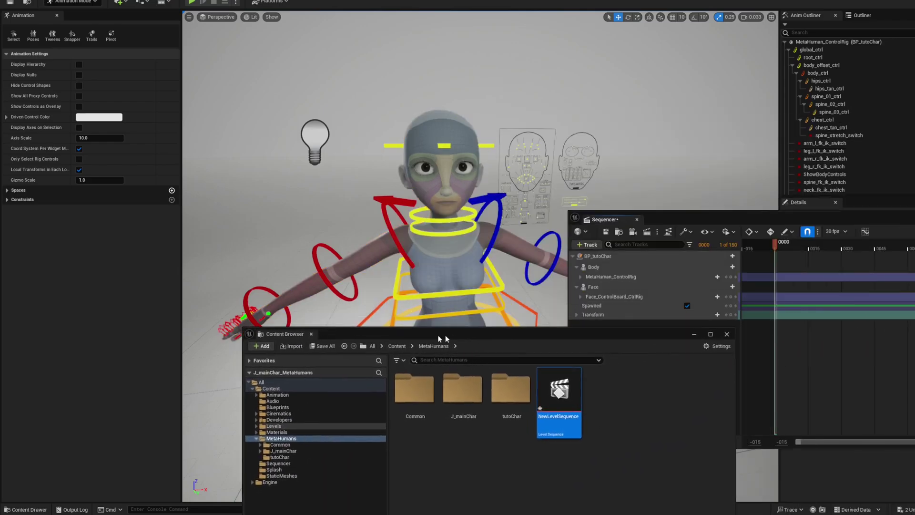
scroll(376, 181, "up", 3)
scroll(376, 181, "up", 5)
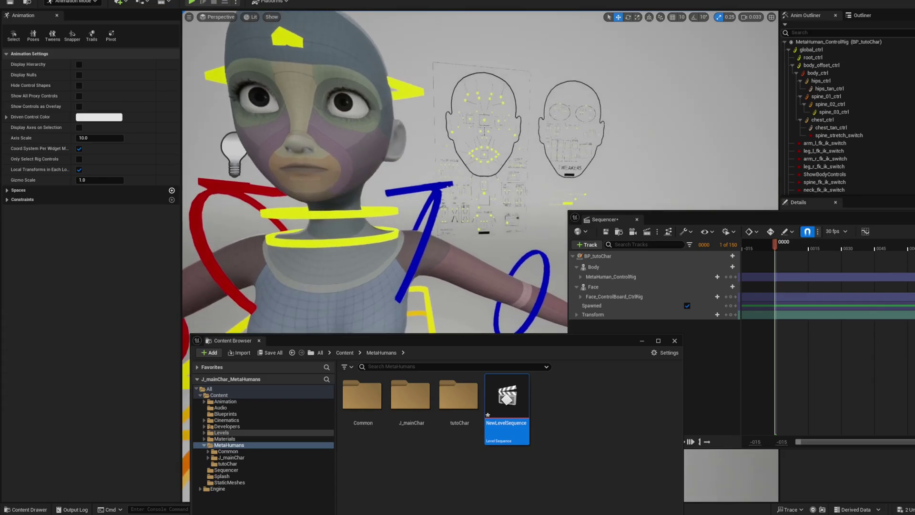
- Try opening the mouth with the CTRL_C_jaw control on the face control board
left_click(477, 197)
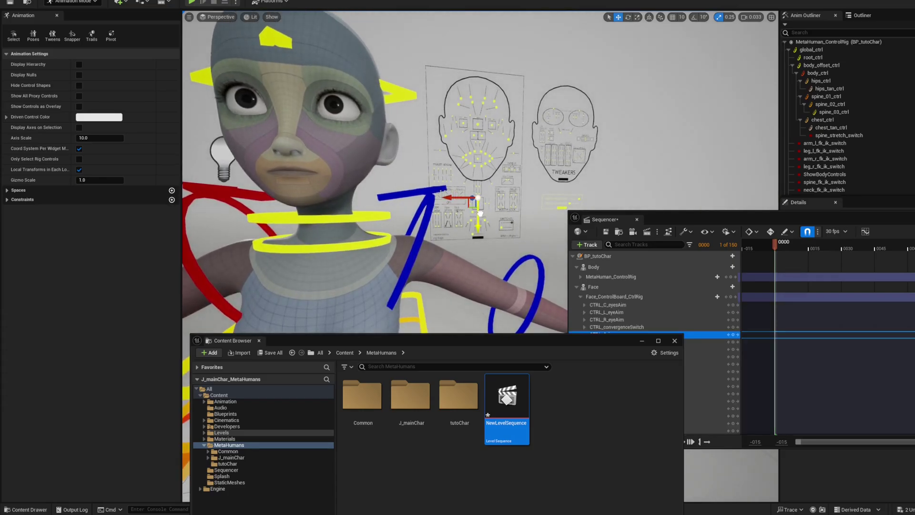
left_click_drag(479, 213, 496, 233)
scroll(451, 212, "up", 2)
scroll(451, 212, "down", 3)
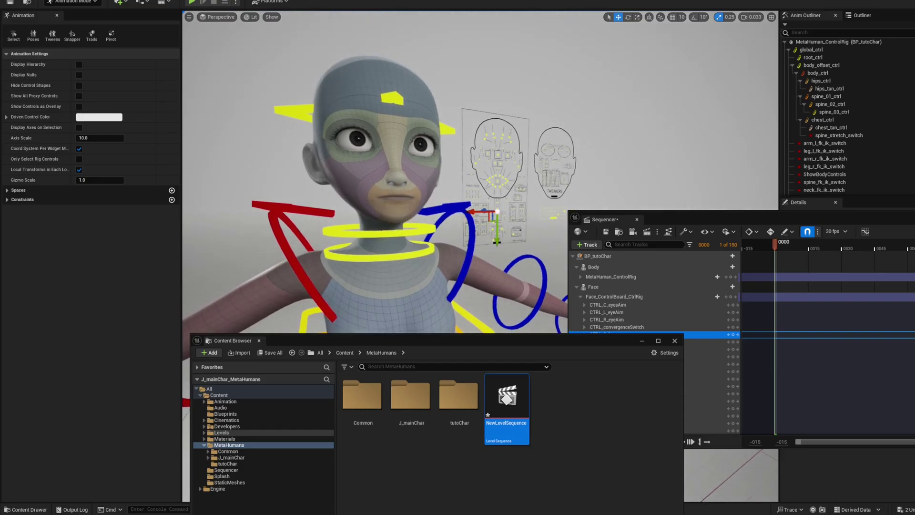
left_click(497, 234)
scroll(496, 234, "up", 4)
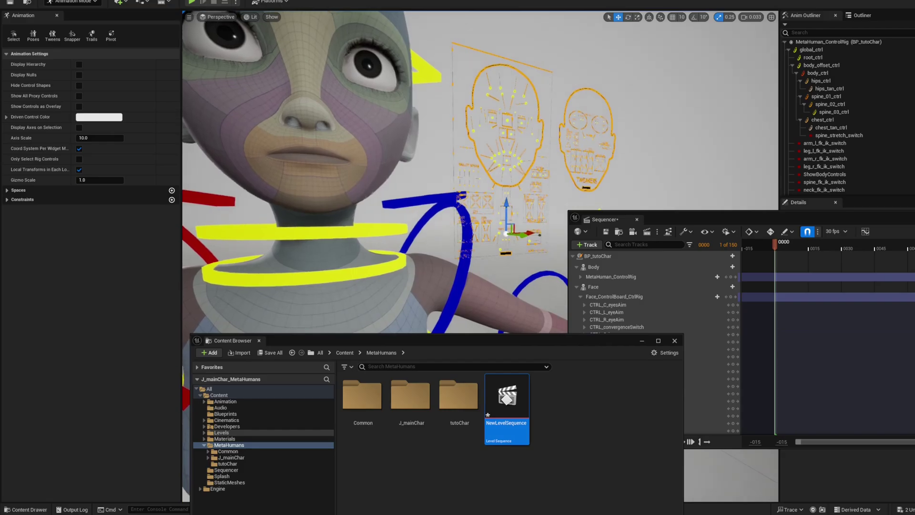
- Lower the right eye's blink control on the face board to close the eye, and inspect the face from several angles
left_click(491, 117)
left_click_drag(382, 191, 353, 177, "alt")
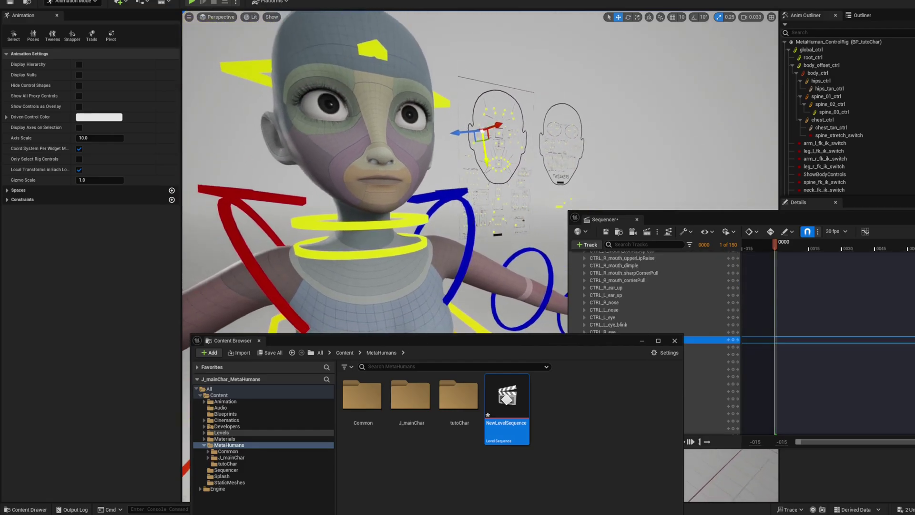
left_click_drag(487, 165, 495, 173)
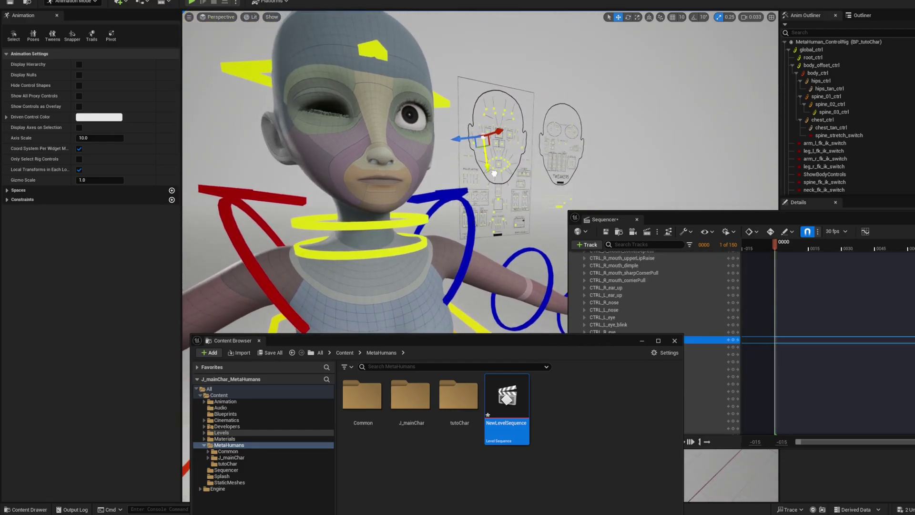
left_click_drag(341, 116, 266, 114, "alt")
left_click_drag(634, 206, 634, 206, "alt")
left_click_drag(514, 190, 411, 219, "alt")
mouse_move(470, 146)
left_mouse_down("alt")
mouse_move(429, 188)
mouse_move(457, 157)
left_mouse_up("alt")
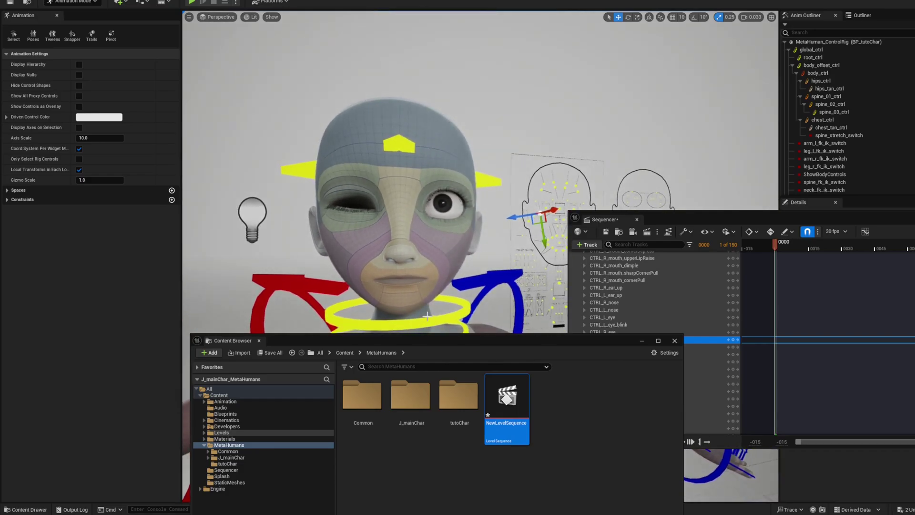
- Open the tutoChar_head skeletal mesh from the tutoChar folder
left_click_drag(435, 342, 420, 332)
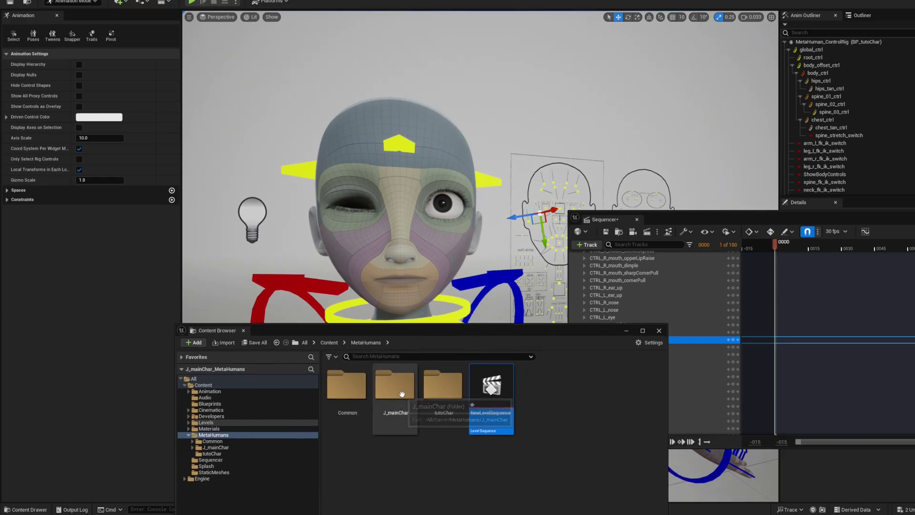
double_click(397, 383)
left_click(366, 342)
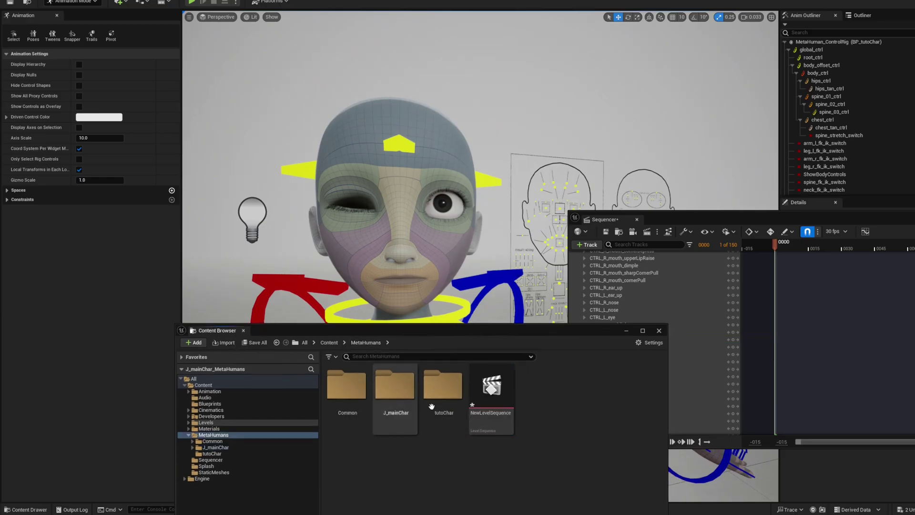
double_click(443, 385)
left_click_drag(475, 329, 375, 310)
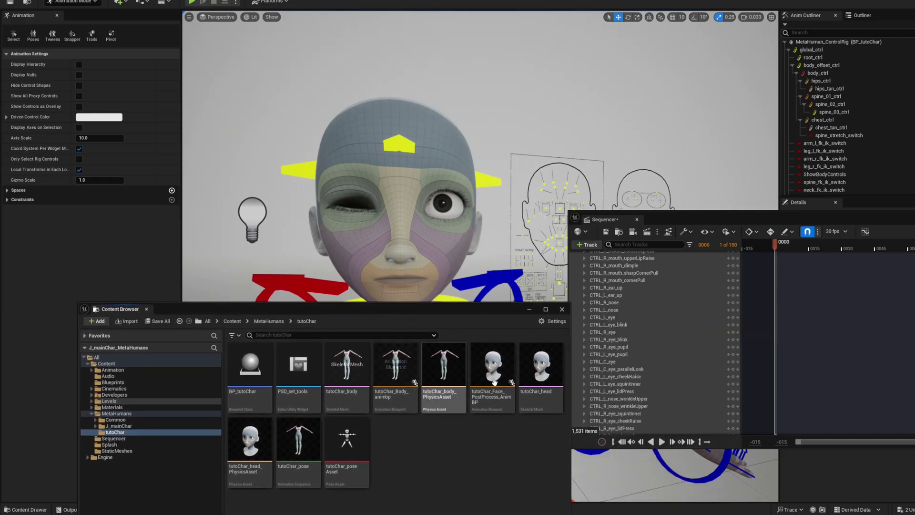
double_click(541, 367)
scroll(767, 233, "down", 3)
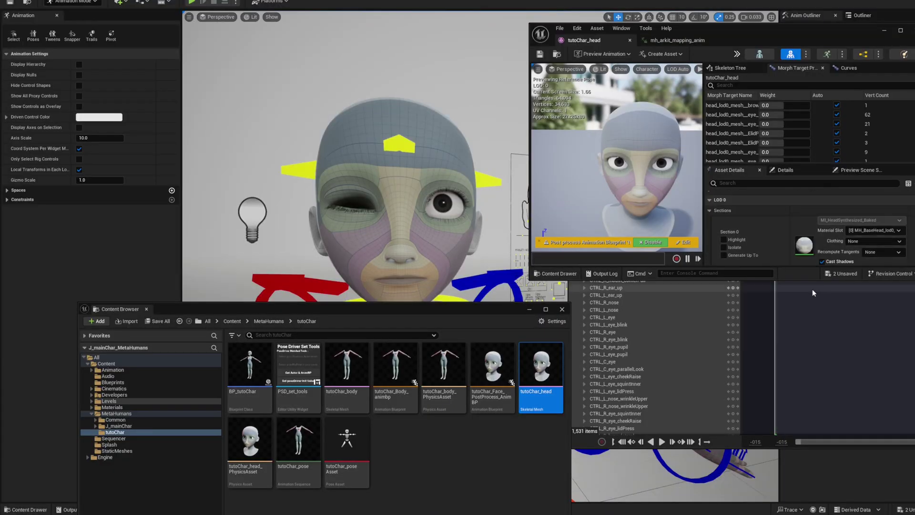
- Set Recompute Tangents to All for Section 0, the base head material, in LOD 0 of tutoChar_head
left_click_drag(807, 280, 807, 450)
scroll(752, 332, "up", 2)
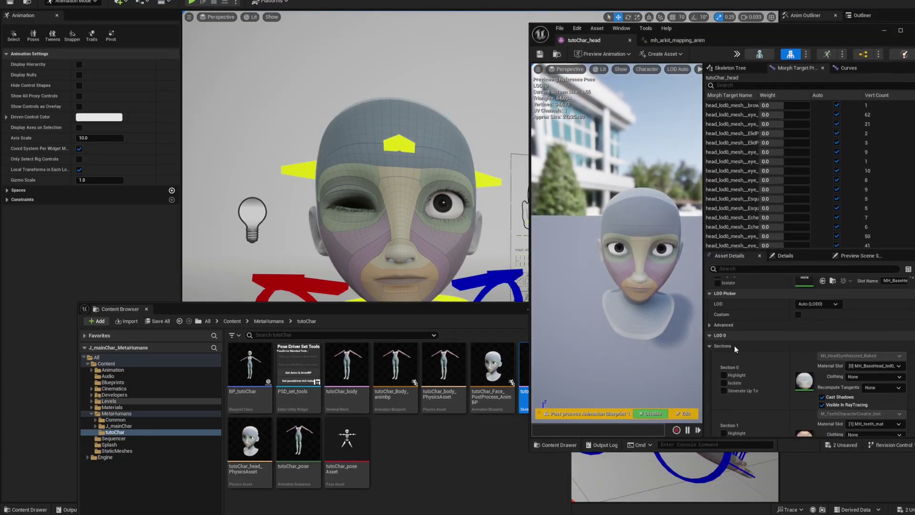
left_click(710, 347)
scroll(745, 346, "up", 2)
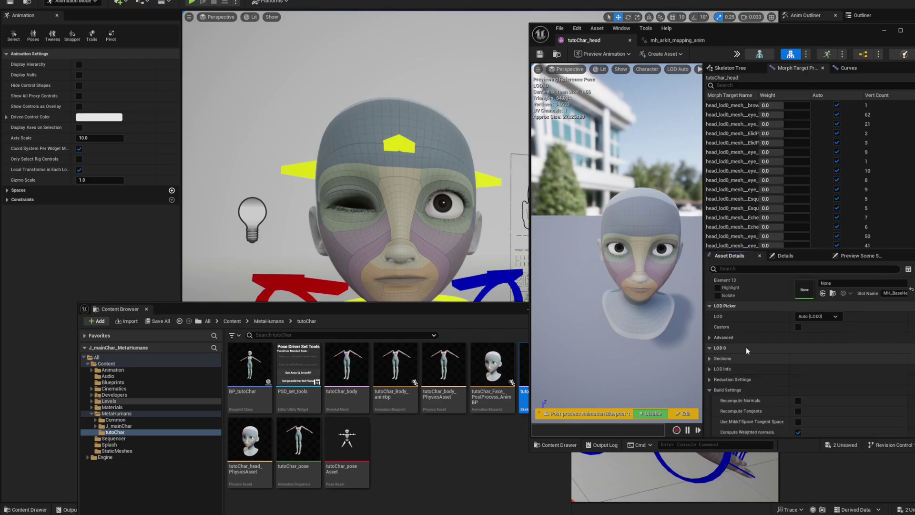
scroll(737, 364, "down", 2)
left_click(709, 359)
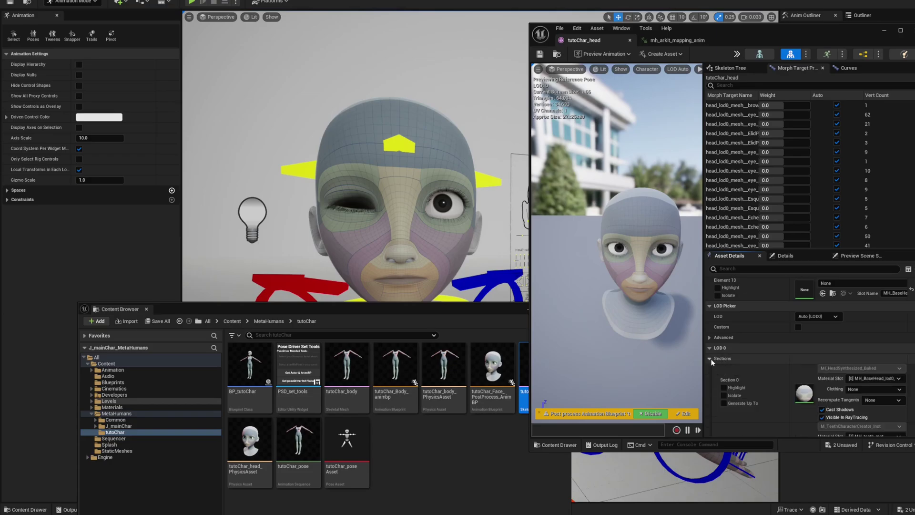
scroll(768, 360, "down", 3)
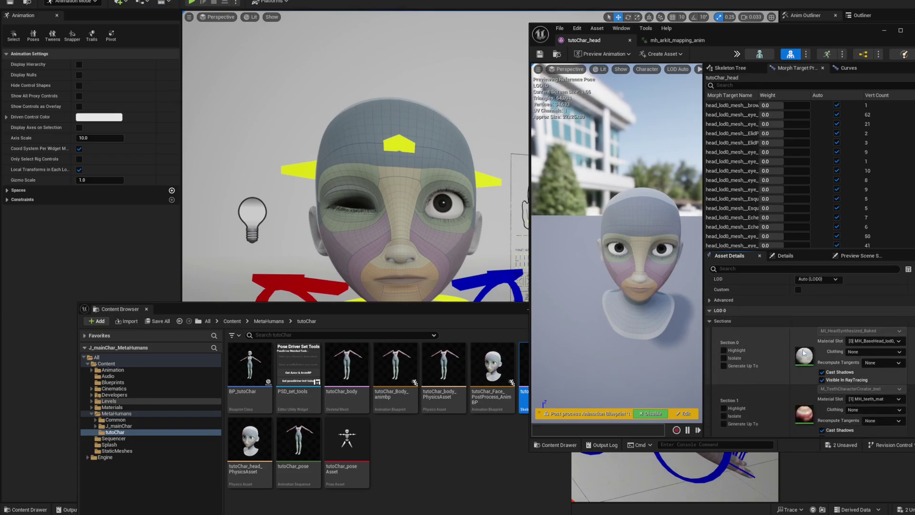
left_click(877, 363)
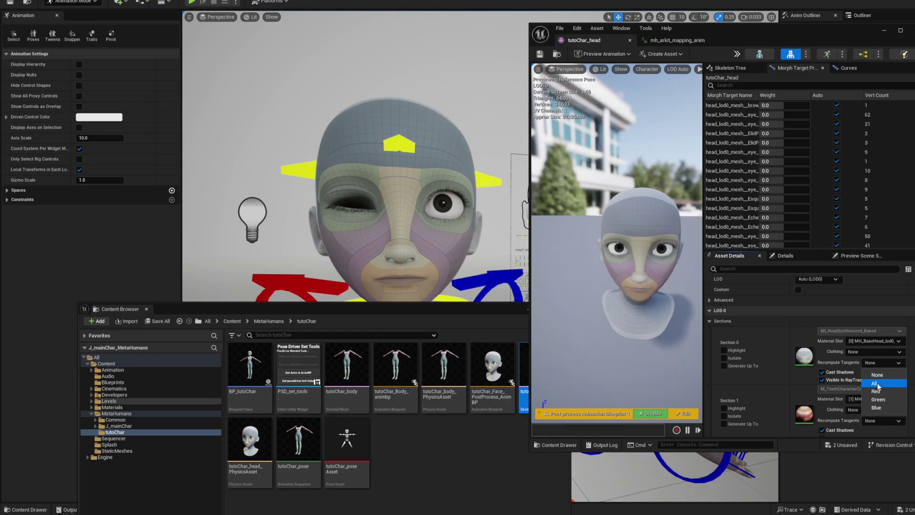
left_click(877, 384)
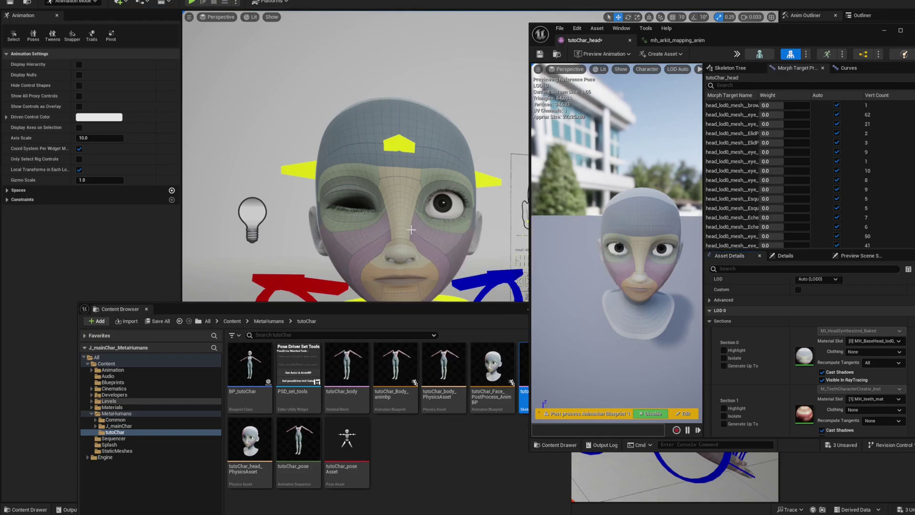
- Close the open level sequence and reopen NewLevelSequence from the MetaHumans folder
mouse_move(422, 212)
left_mouse_down("alt")
mouse_move(497, 208)
mouse_move(435, 212)
left_mouse_up("alt")
left_click_drag(795, 33, 627, 376)
left_click_drag(777, 216, 510, 240)
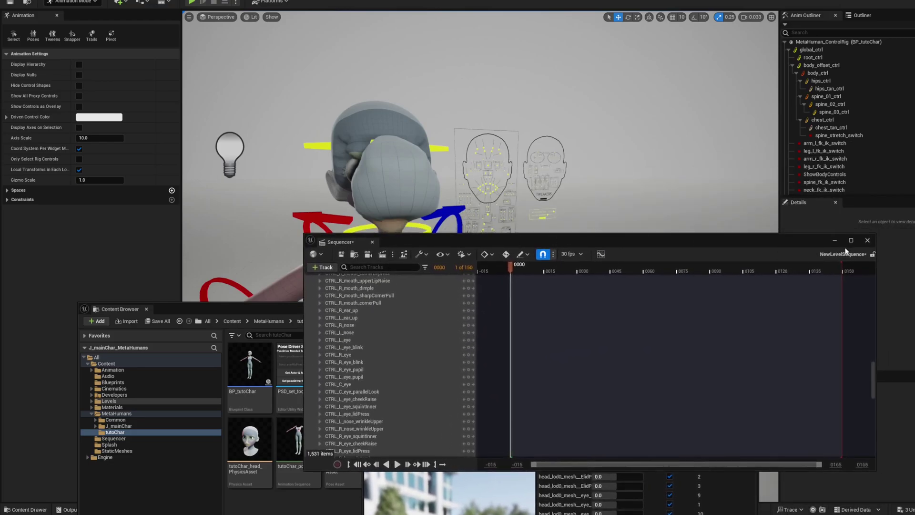
left_click(867, 241)
left_click_drag(446, 310, 781, 165)
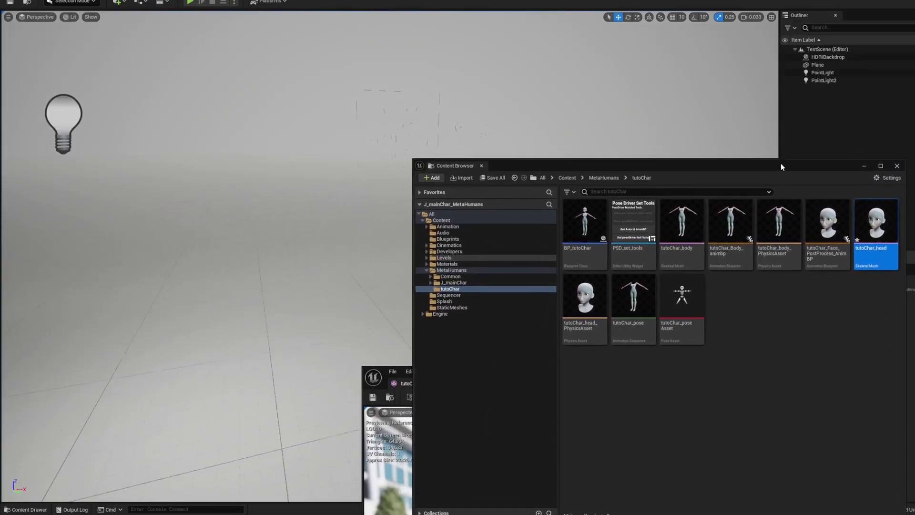
left_click(451, 270)
left_click(729, 227)
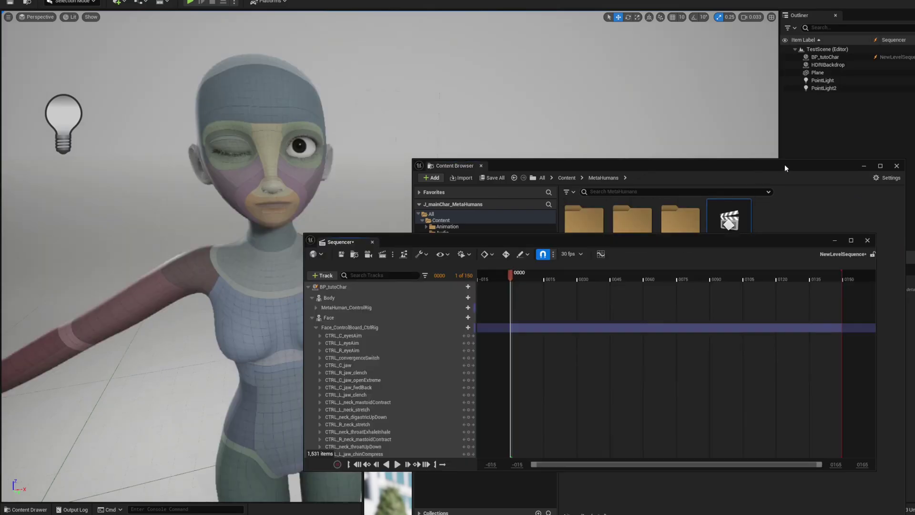
left_click_drag(784, 165, 353, 281)
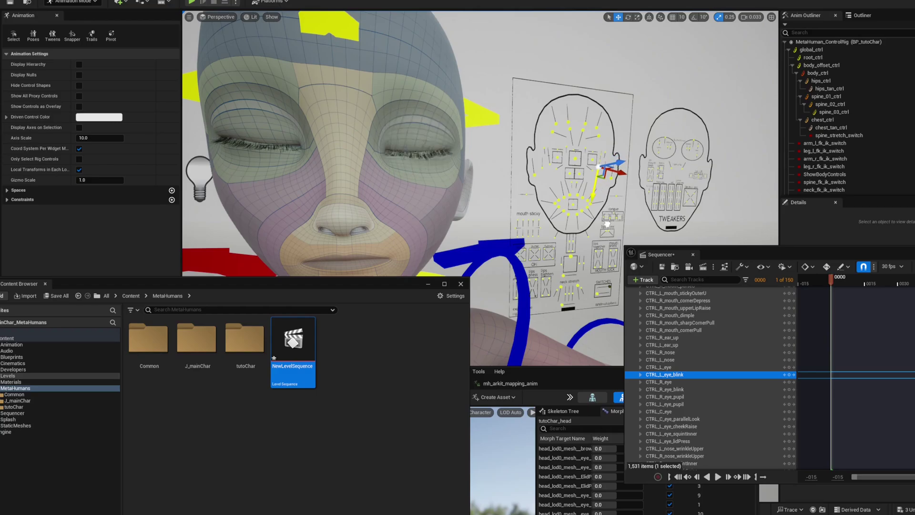
- Raise both mouth corner pull controls on the face board to give the character a smile
right_click_drag(606, 224, 620, 226)
right_click_drag(373, 172, 373, 175)
left_click(564, 234)
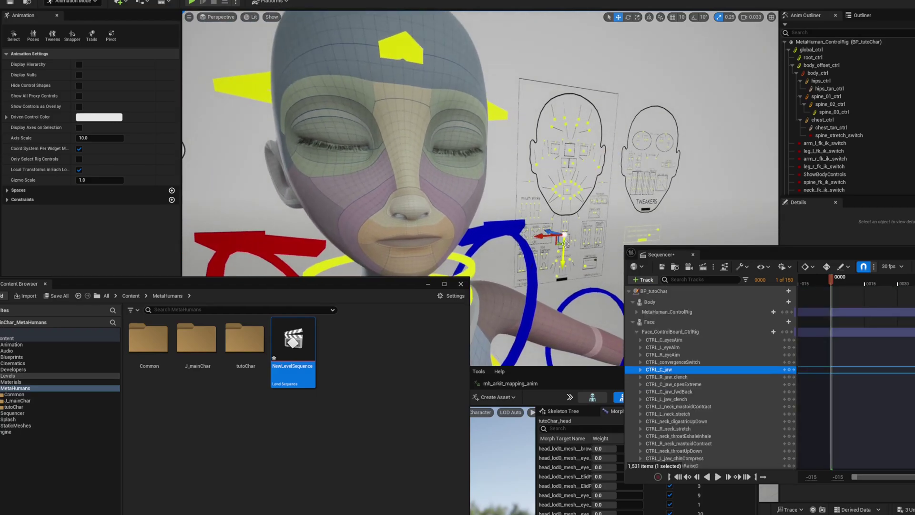
mouse_move(563, 257)
left_mouse_down()
mouse_move(562, 269)
mouse_move(563, 257)
left_mouse_up()
left_click(556, 184)
left_click_drag(538, 162, 526, 154)
left_click(579, 189)
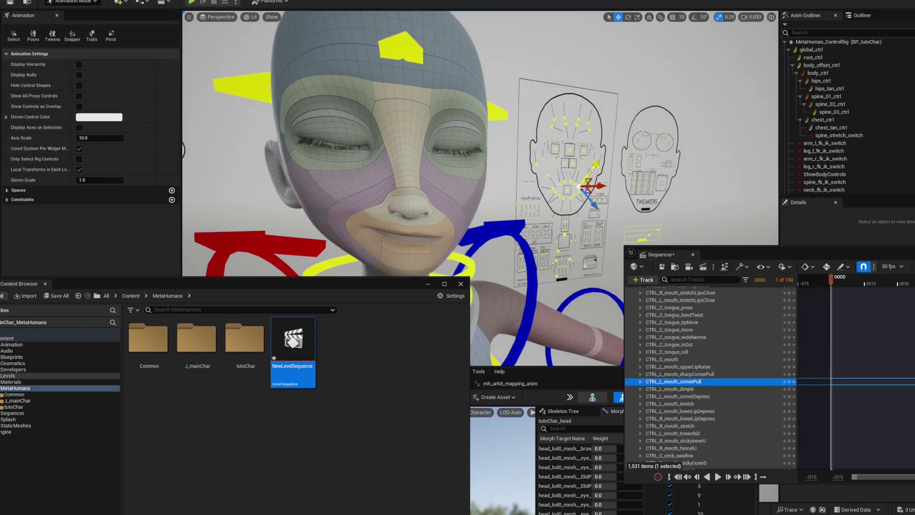
left_click_drag(593, 169, 603, 158)
mouse_move(603, 158)
right_mouse_down()
mouse_move(591, 162)
mouse_move(597, 166)
right_mouse_up()
- Test the CTRL_C_jaw control by lowering it to open the mouth and moving it back up
left_click(587, 228)
left_click_drag(586, 244, 584, 267)
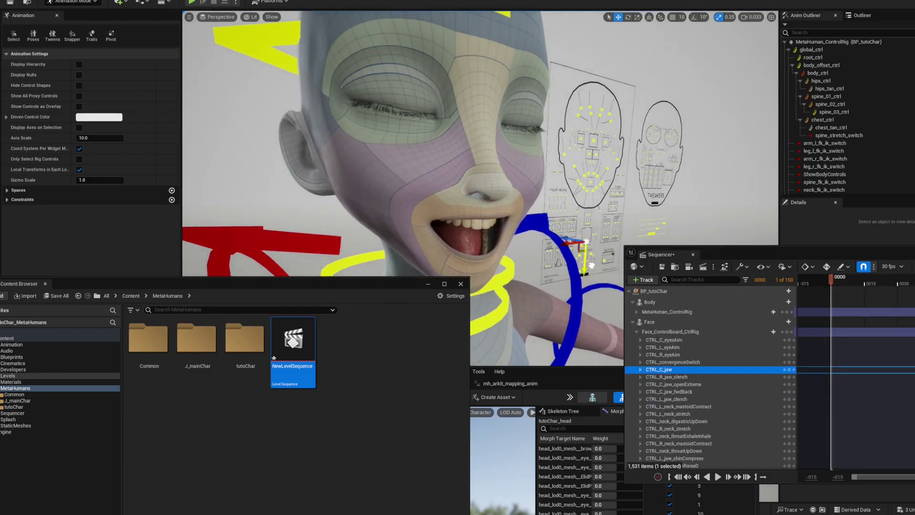
right_click_drag(491, 125, 476, 123)
left_click_drag(553, 268, 554, 250)
right_click_drag(457, 200, 432, 214)
- Rotate the right arm's rig controls to bend the arm and bring the hand in front of the chest
left_click_drag(406, 287, 259, 397)
right_click_drag(343, 200, 381, 243)
left_click(383, 205)
key("e")
left_click_drag(388, 301, 421, 253)
right_click_drag(421, 252, 472, 220)
left_click(471, 219)
left_click_drag(472, 220, 460, 243)
right_click_drag(460, 243, 495, 266)
left_click(495, 324)
key("w")
right_click_drag(505, 191, 567, 166)
- Preview LOD 1 of tutoChar_head and set Recompute Tangents to All for its base head section, Section 0
left_click_drag(574, 372, 639, 70)
double_click(650, 73)
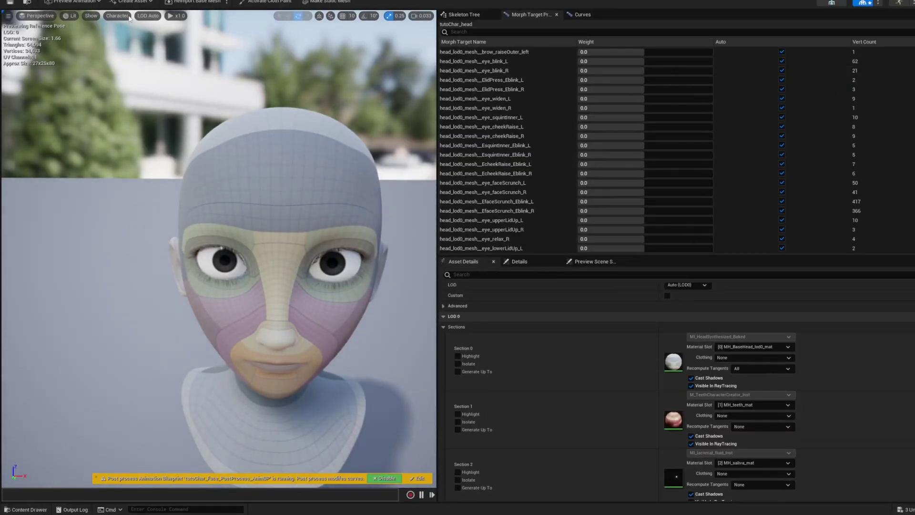
left_click(147, 16)
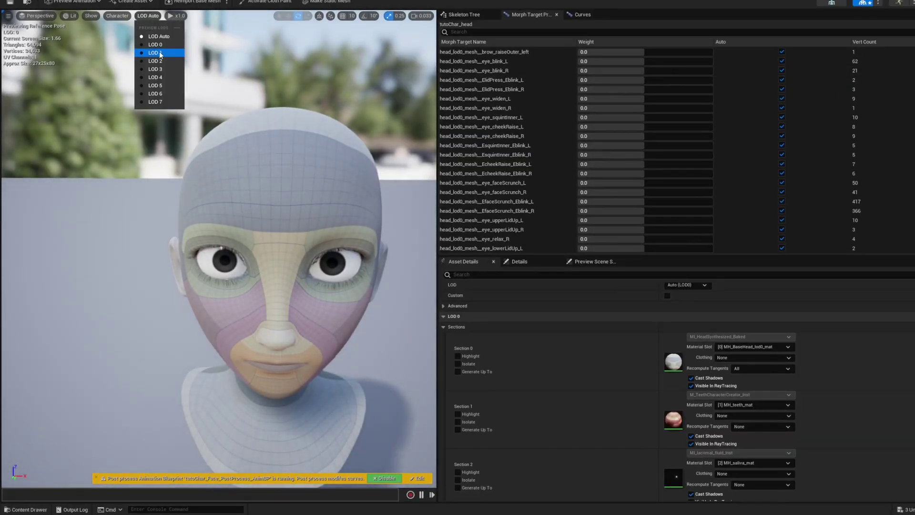
left_click(159, 52)
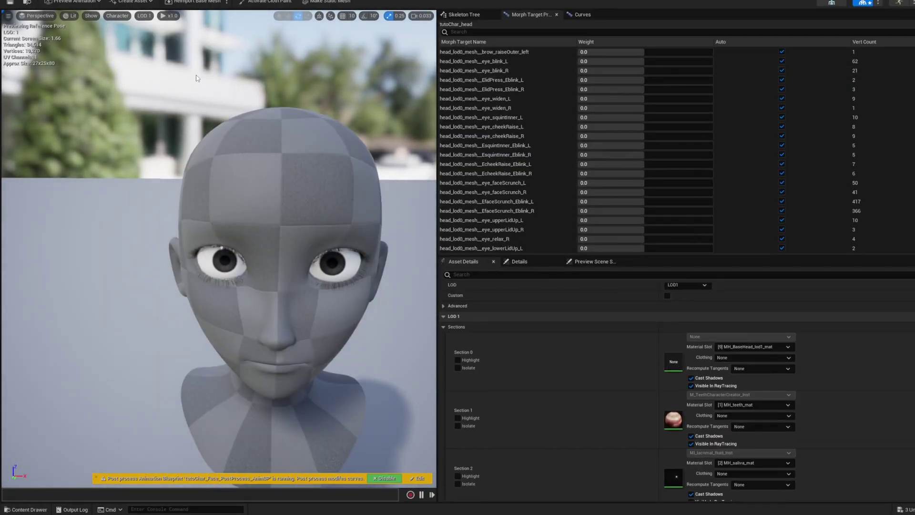
left_click(754, 369)
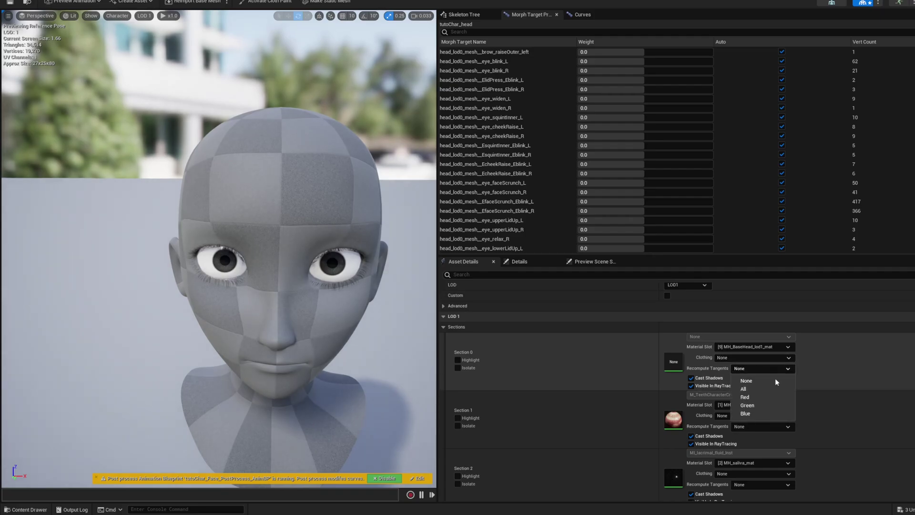
left_click(752, 392)
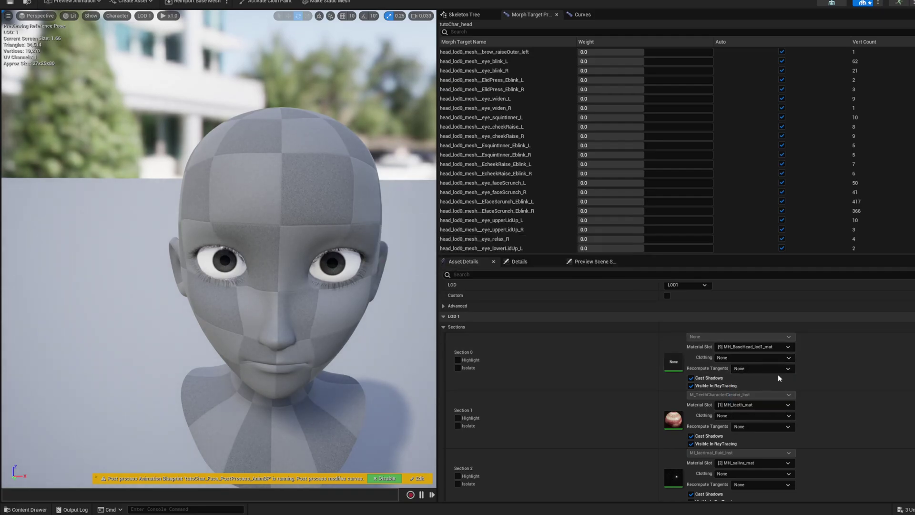
- Preview LOD 2 of tutoChar_head and set Recompute Tangents to All for its base head section, Section 0
left_click(147, 17)
left_click(158, 61)
left_click(756, 369)
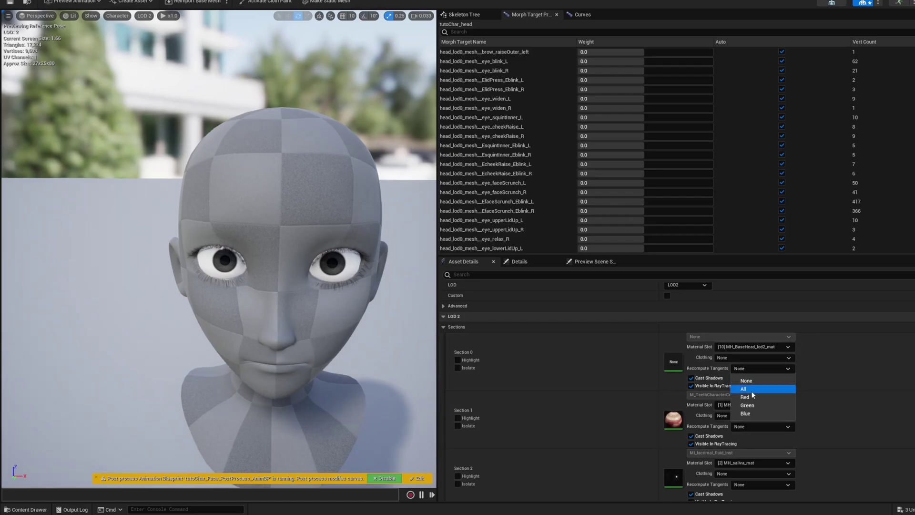
- Set Recompute Tangents to All for the base head section, Section 1, in LOD 3 and save tutoChar_head
left_click(147, 17)
left_click(158, 69)
left_click(755, 426)
left_click(755, 447)
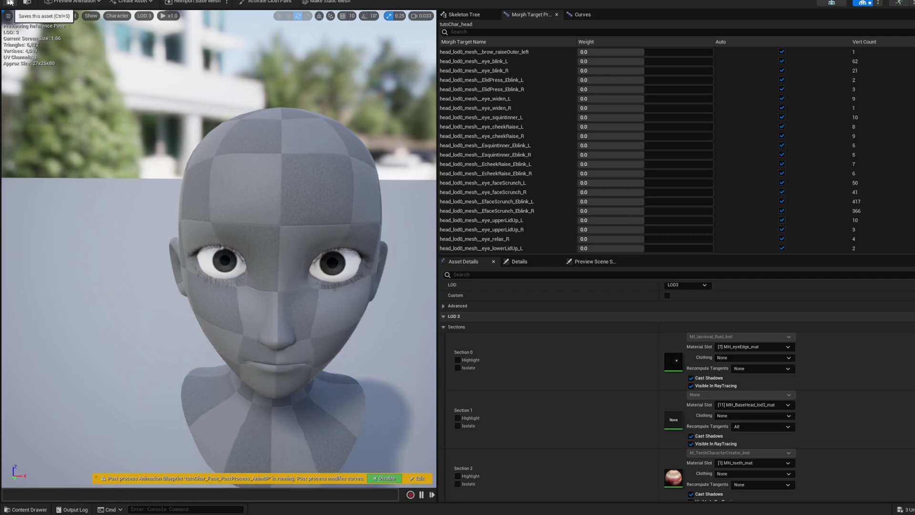
left_click(9, 2)
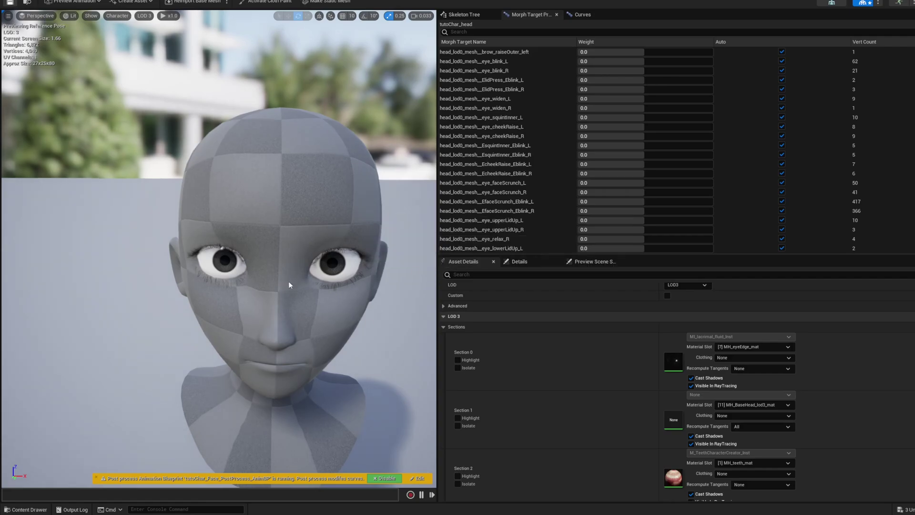
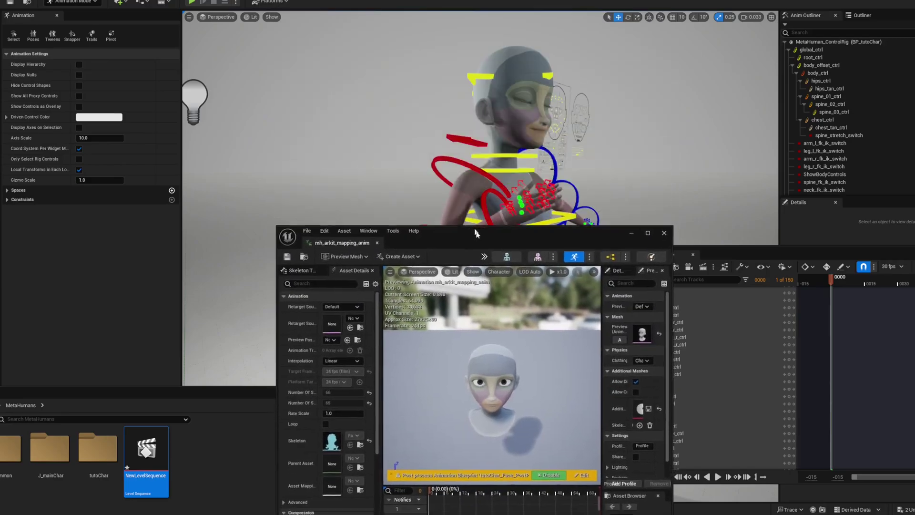
- Save NewLevelSequence and close it, bringing the content browser into clear view
right_click_drag(480, 190, 529, 191)
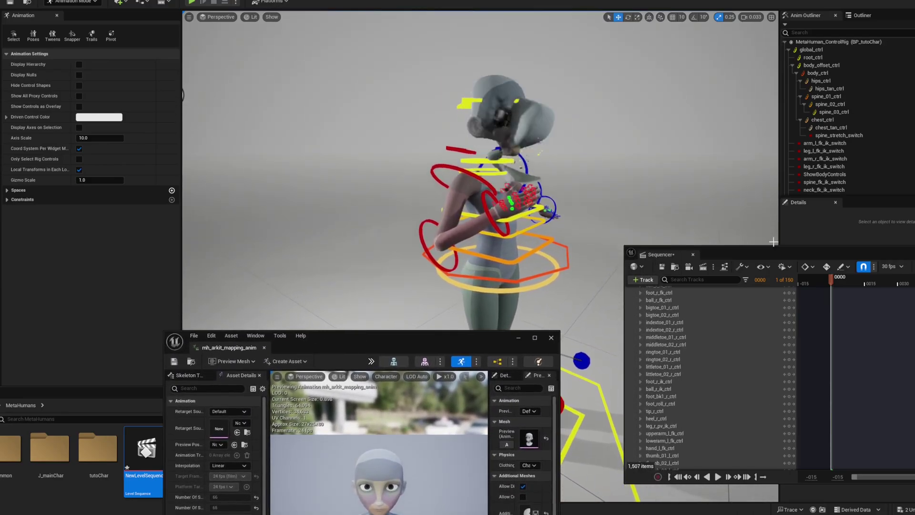
left_click_drag(798, 253, 433, 208)
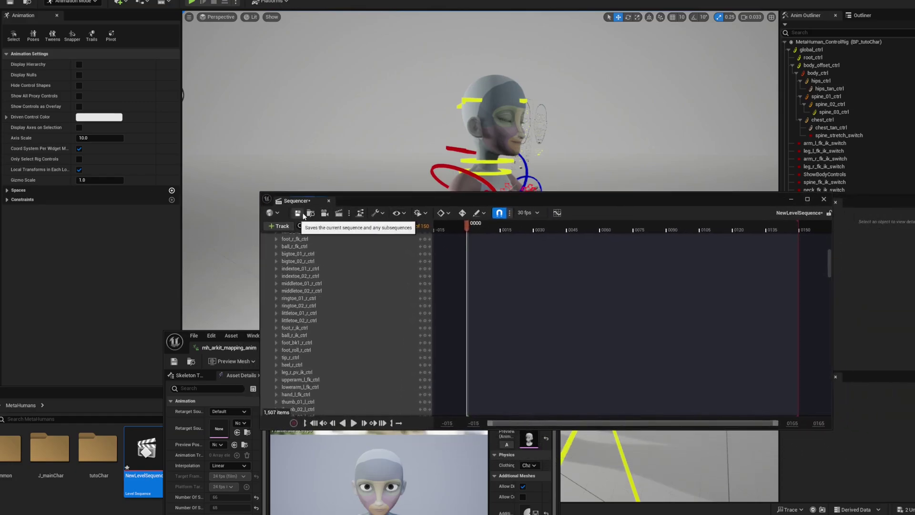
left_click(329, 200)
left_click_drag(141, 395, 552, 158)
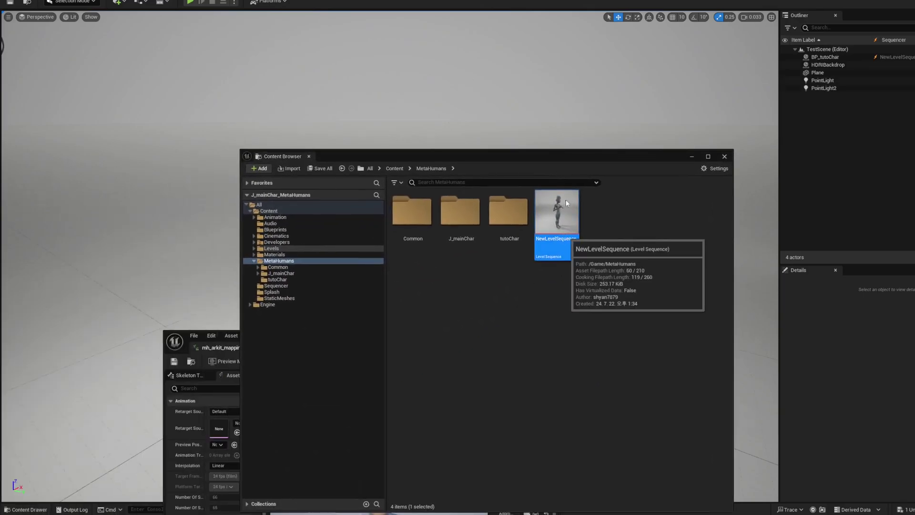
- Reopen NewLevelSequence, set the mh_arkit_mapping_anim window aside, and test tutoChar's body rig with the spine_03_ctrl rotation control
double_click(556, 224)
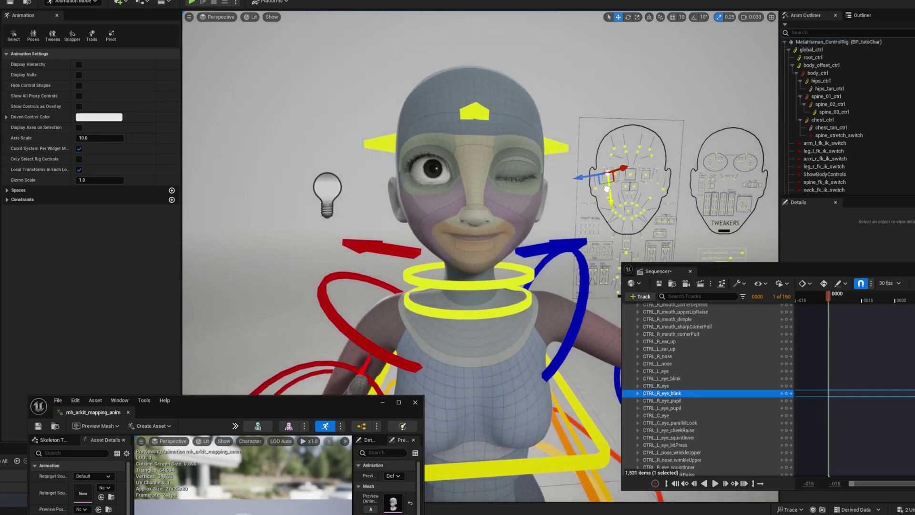
left_click_drag(316, 404, 328, 71)
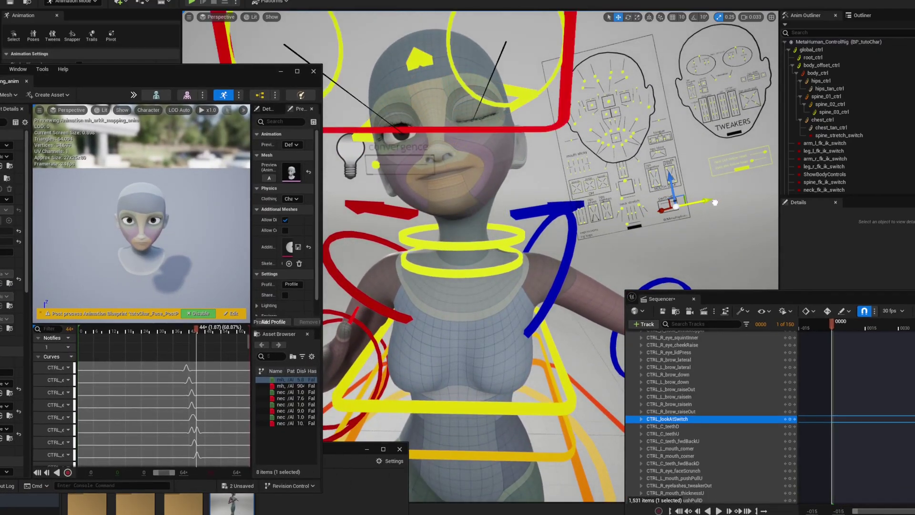
left_click(480, 239)
left_click(519, 383)
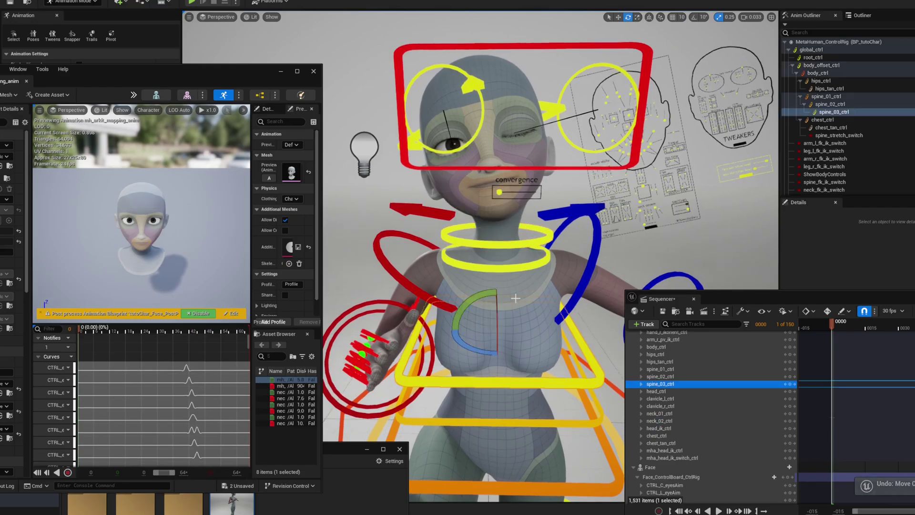
left_click_drag(514, 301, 541, 328)
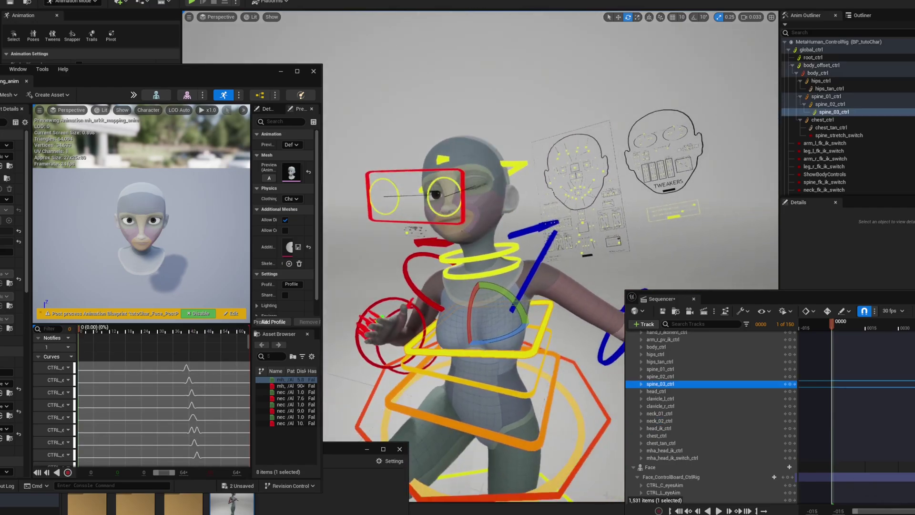
- Clear the animation preview window from the viewport and look at tutoChar's posed rig from another angle
left_click_drag(253, 76, 371, 101)
left_click(447, 112)
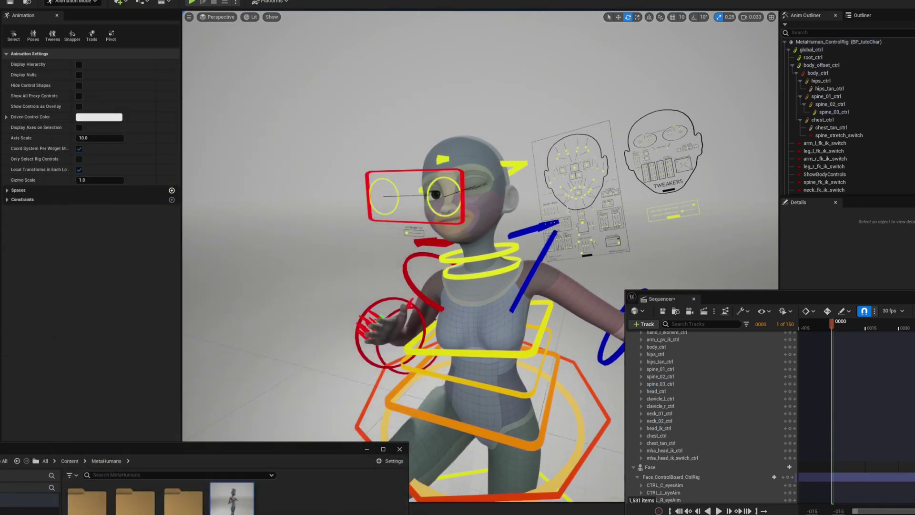
left_click_drag(443, 196, 576, 195, "alt")
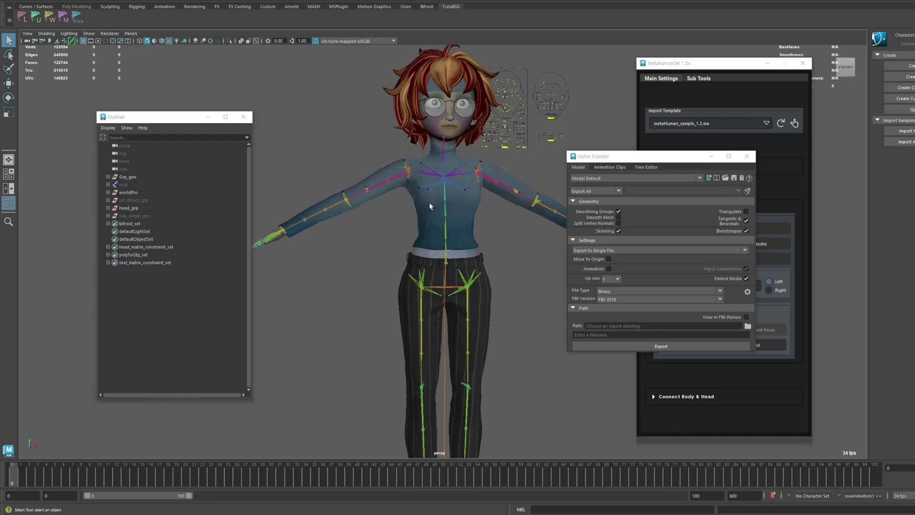
- Switch to Maya, look over the sweater and pants meshes, and close the MetahumanSet window, keeping Game Exporter beside the character
left_click_drag(458, 237, 477, 238, "alt")
left_click(424, 222)
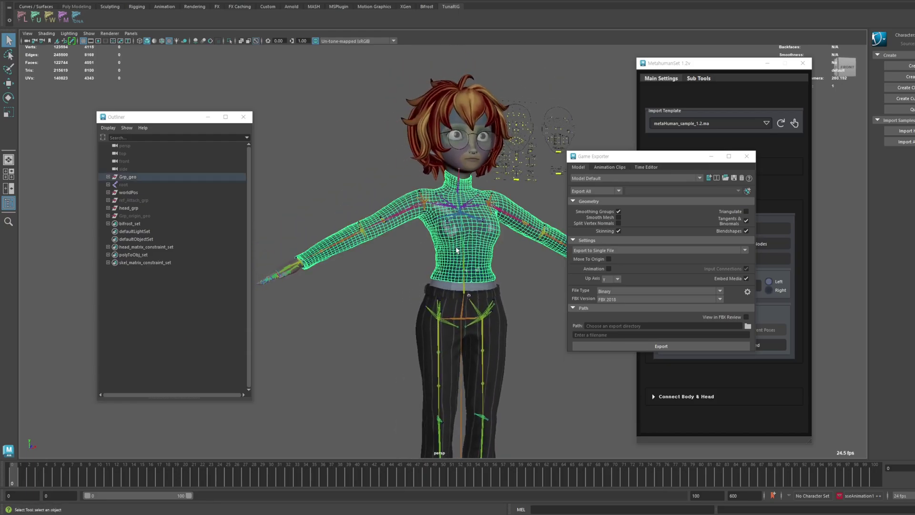
left_click_drag(688, 157, 722, 161)
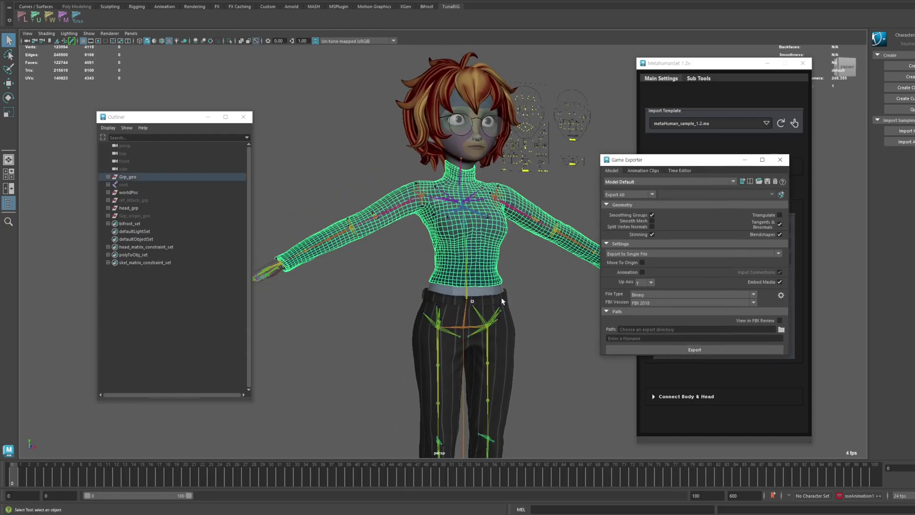
left_click(502, 342)
middle_click_drag(527, 336, 524, 309, "alt")
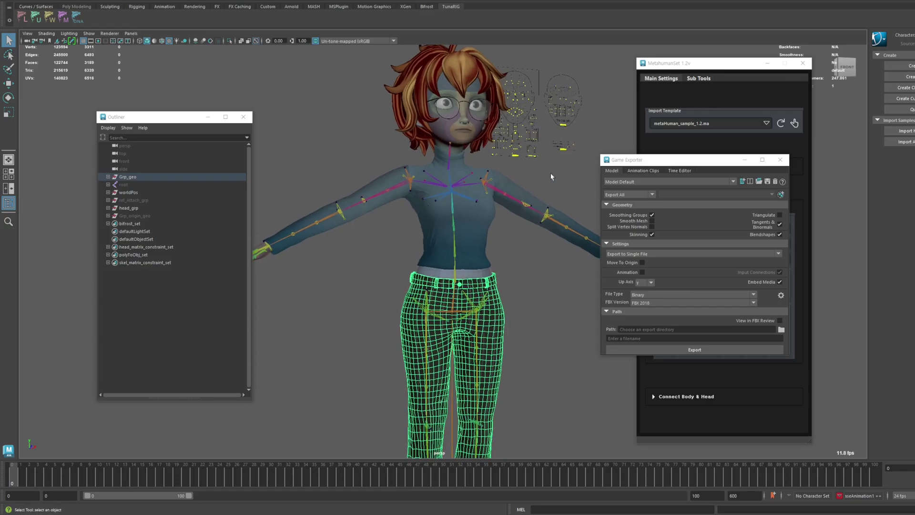
left_click(803, 63)
left_click_drag(655, 162, 669, 159)
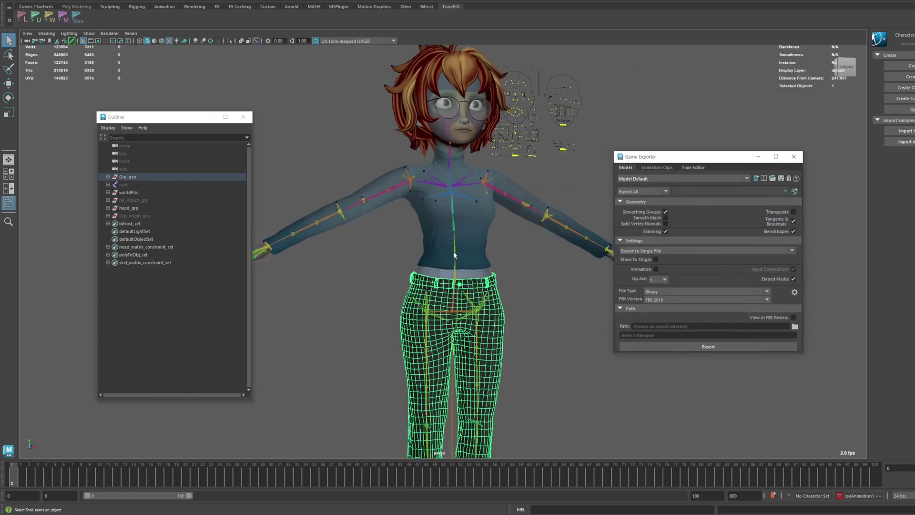
- Locate the sweater in the scene hierarchy and unparent its Grp_clothes group from Grp_geo to the world level
left_click_drag(364, 284, 355, 284, "alt")
left_click(354, 284)
left_click(421, 250)
key("f")
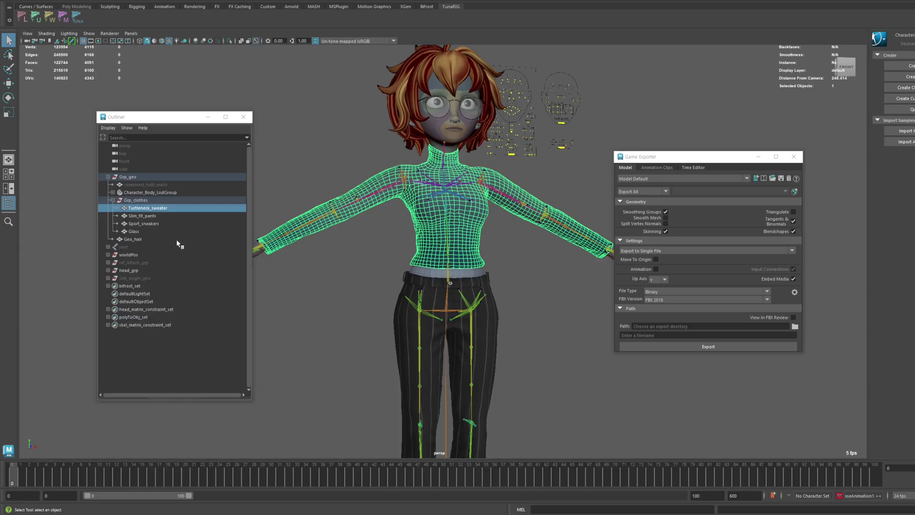
left_click(135, 200)
key("w")
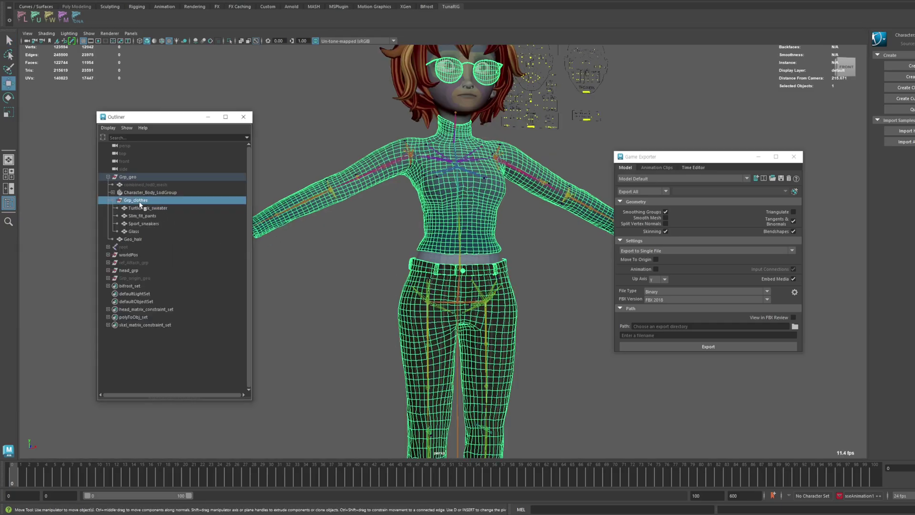
key("shift+p")
left_click(108, 247)
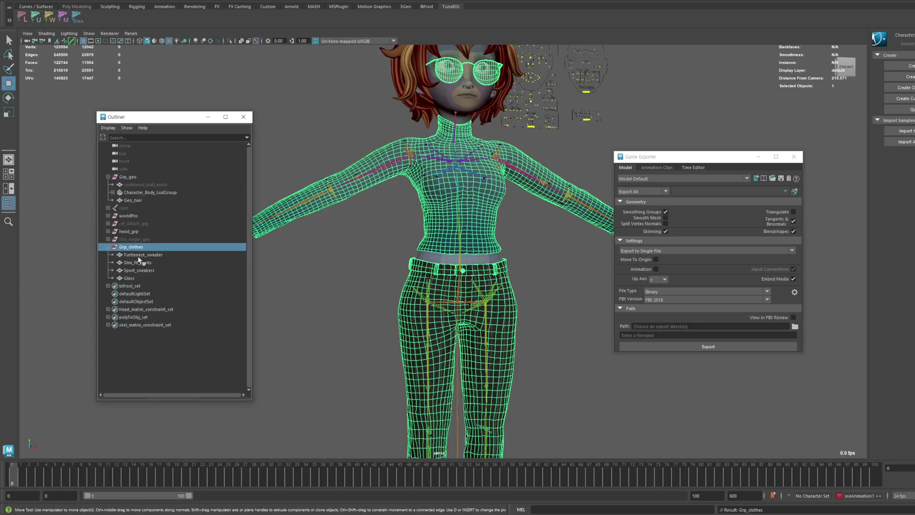
left_click(197, 288)
- Select Turtleneck_sweater together with the root joint and its full hierarchy
left_click(431, 230)
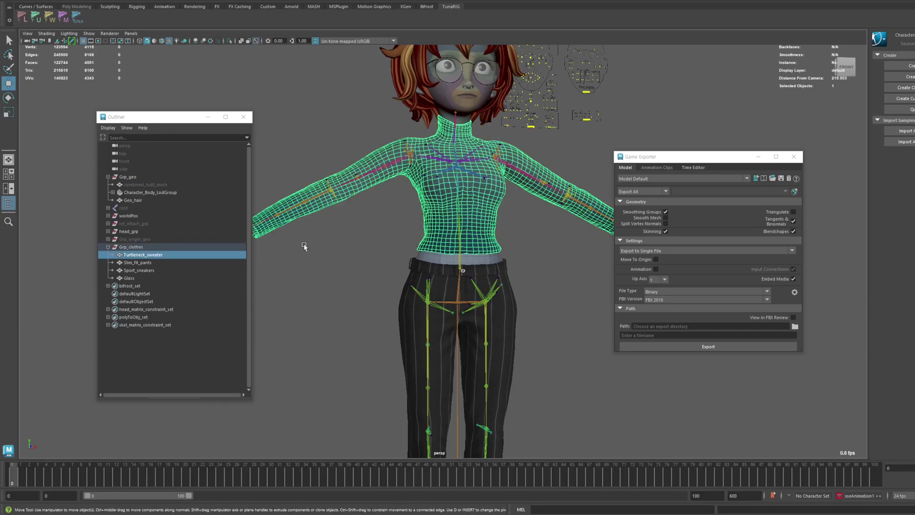
left_click(124, 208, "ctrl")
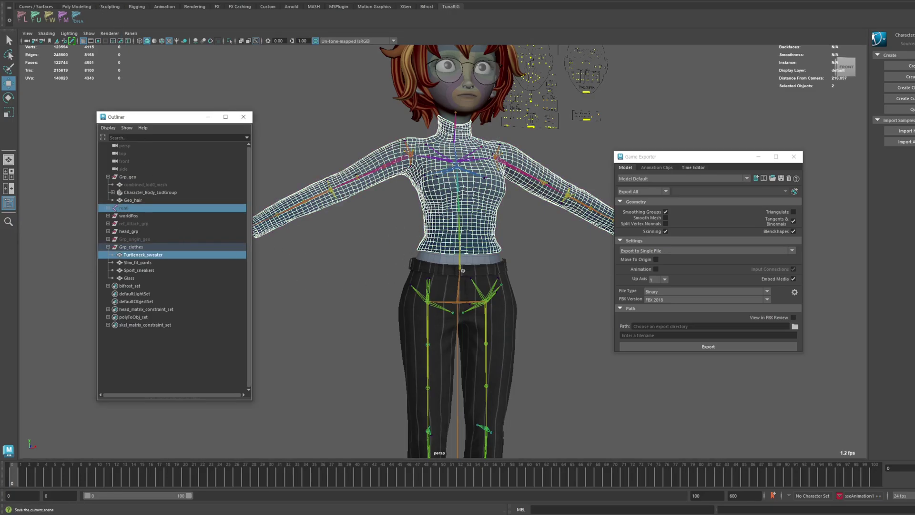
left_click(73, 0)
left_click(88, 24)
left_click_drag(419, 278, 440, 278, "alt")
- Export only the selected sweater and skeleton as tutoChar_top to the D:\Tuna_Tutorial\Tuto_Char\FBX folder
left_click(793, 328)
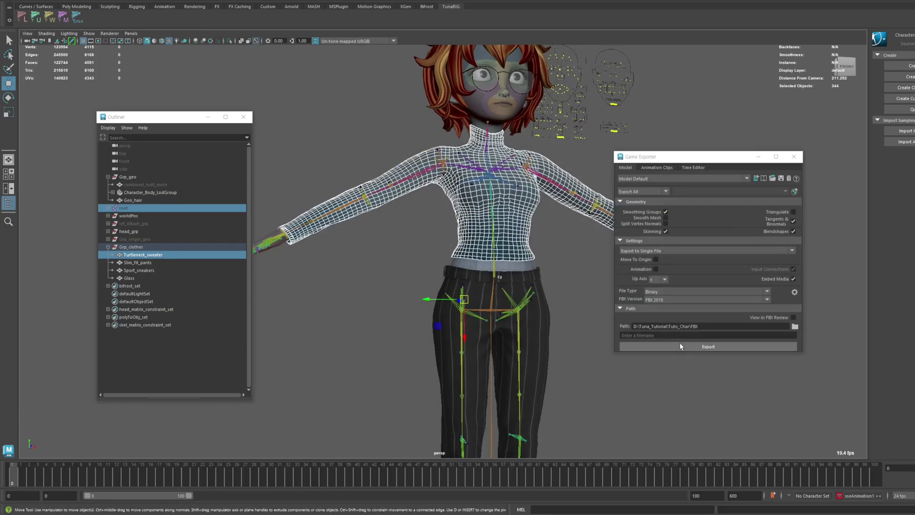
left_click(676, 335)
type("tutoChar_top")
key("Return")
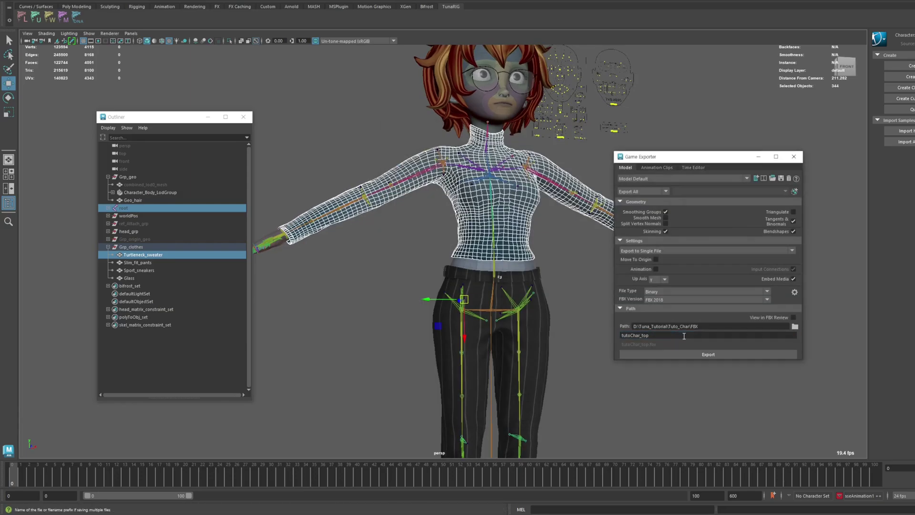
left_click(644, 191)
left_click(636, 204)
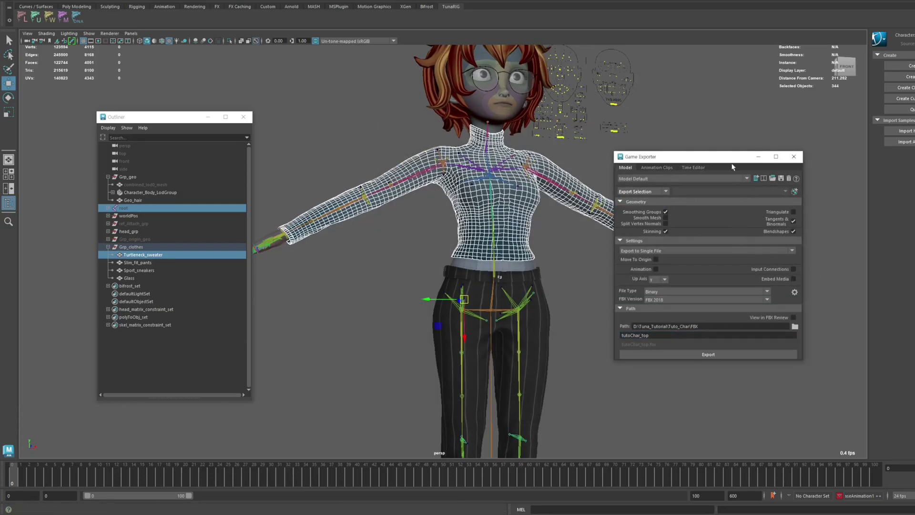
left_click_drag(733, 157, 744, 156)
left_click(735, 352)
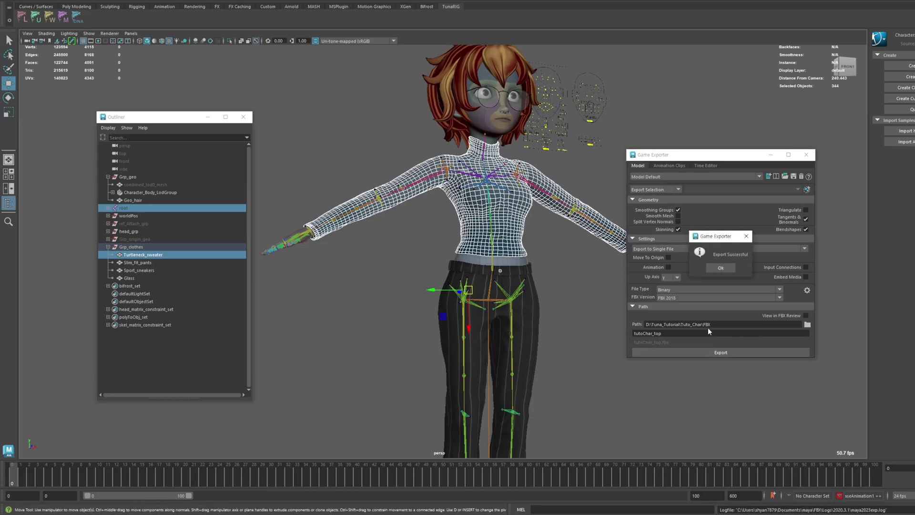
- Select Slim_fit_pants together with the root joint and its full hierarchy
left_click(427, 301)
left_click(448, 324)
middle_click_drag(340, 377, 328, 212, "alt")
left_click(450, 381, "shift")
left_click(443, 286)
scroll(384, 290, "down", 3)
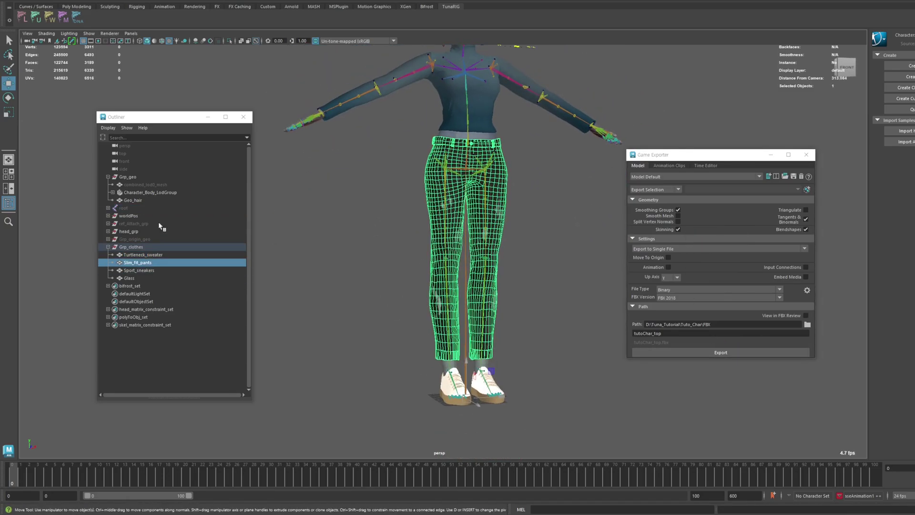
left_click(124, 208, "ctrl")
left_click(70, 1)
left_click(82, 9)
left_click_drag(343, 257, 362, 257, "alt")
- Export the selected pants and skeleton as tutoChar_pants, then clear the selection
left_click(688, 332)
key("BackSpace")
key("BackSpace")
key("BackSpace")
type("pants")
key("Return")
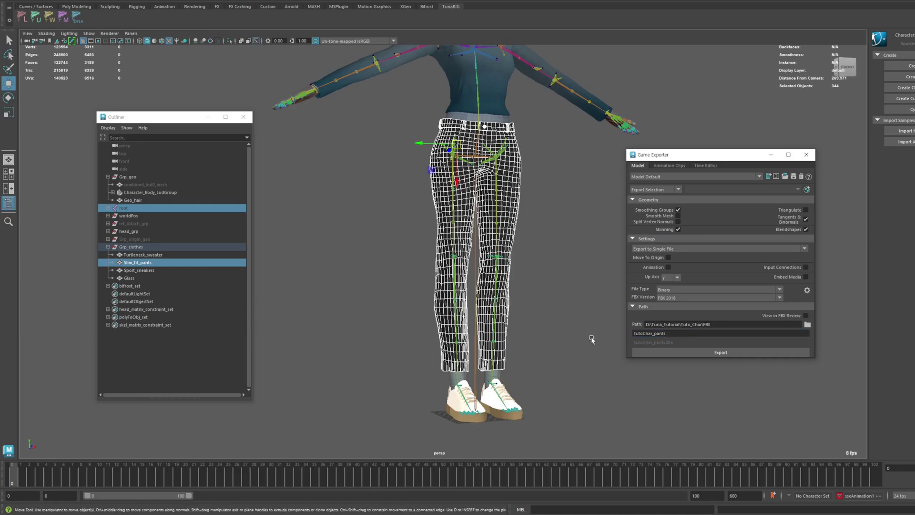
left_click(703, 353)
left_click(352, 305)
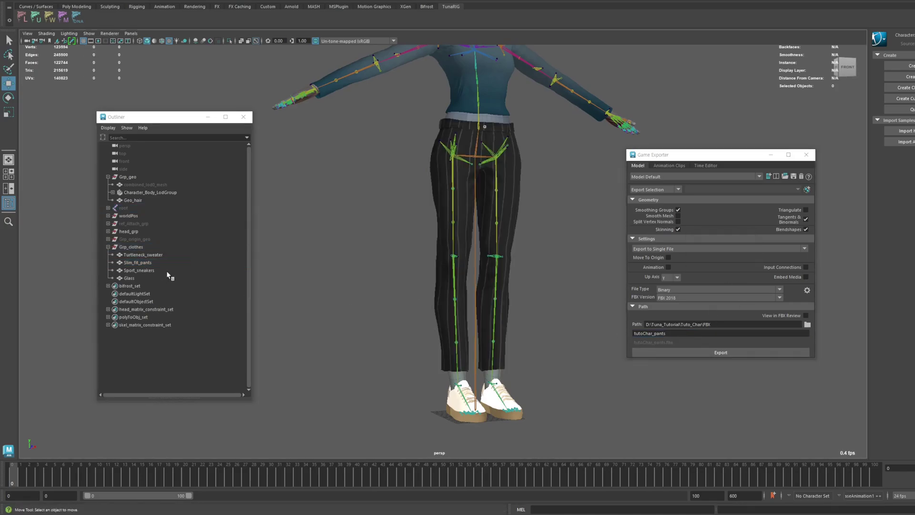
- Select Sport_sneakers with the root joint hierarchy and export them as tutoChar_shoes
left_click(138, 270)
left_click(124, 208, "ctrl")
left_click(682, 333)
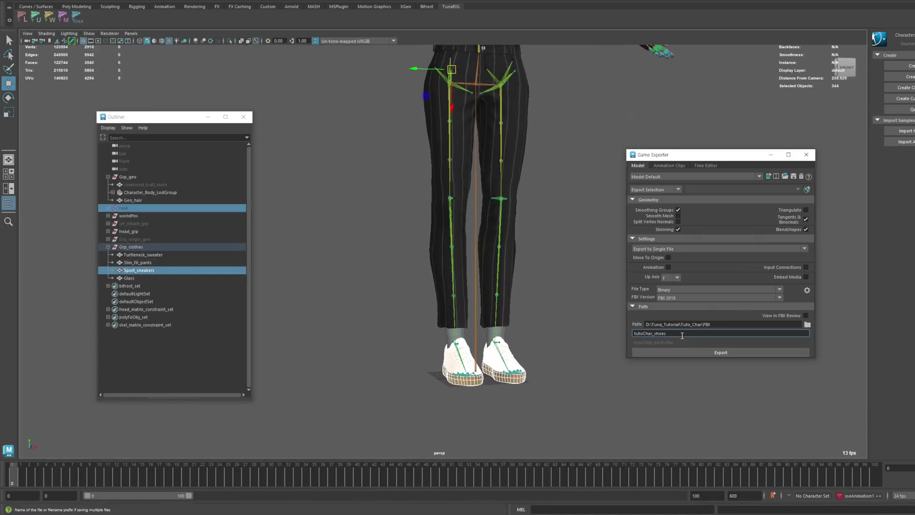
left_click(705, 353)
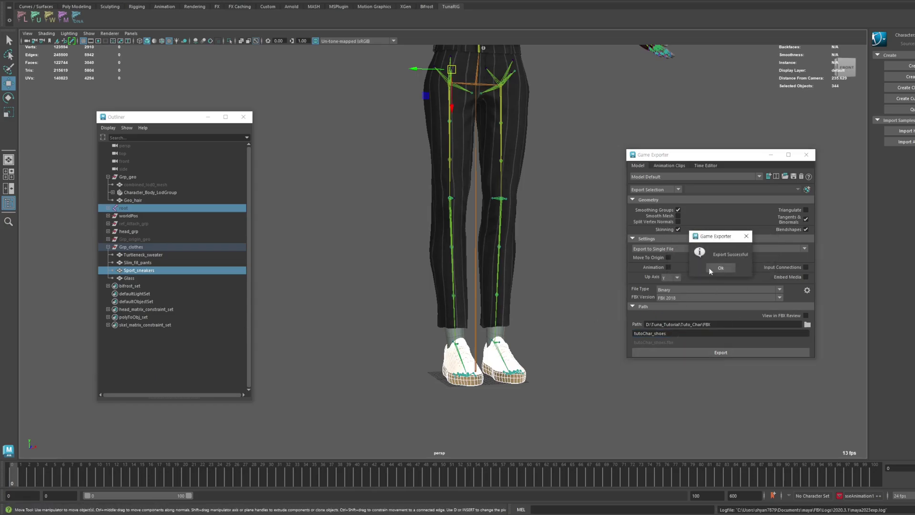
left_click(720, 268)
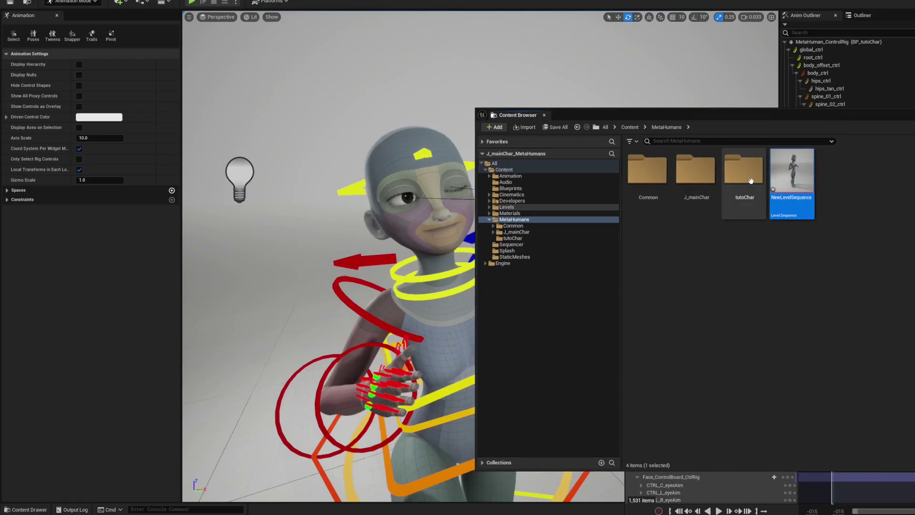
- Switch to Unreal Engine and create a folder named Clothes inside the tutoChar folder, then open it
double_click(750, 181)
right_click(780, 264)
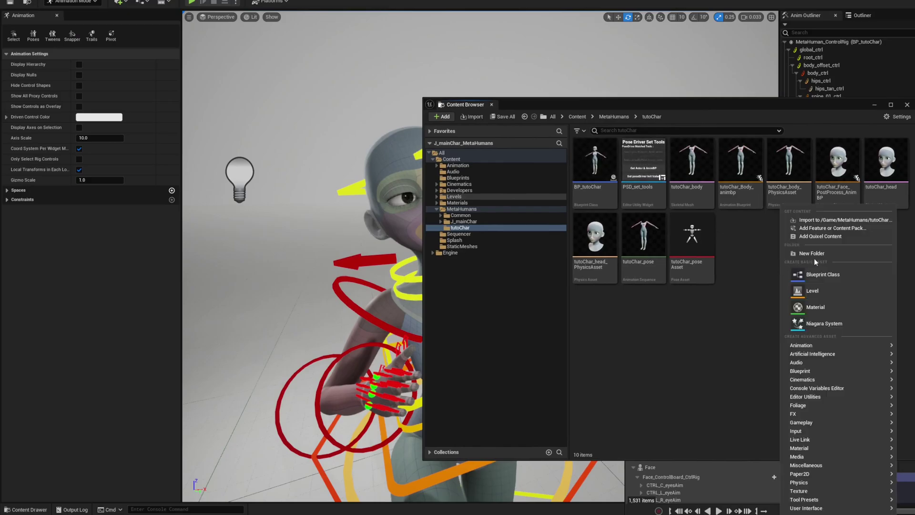
left_click(828, 253)
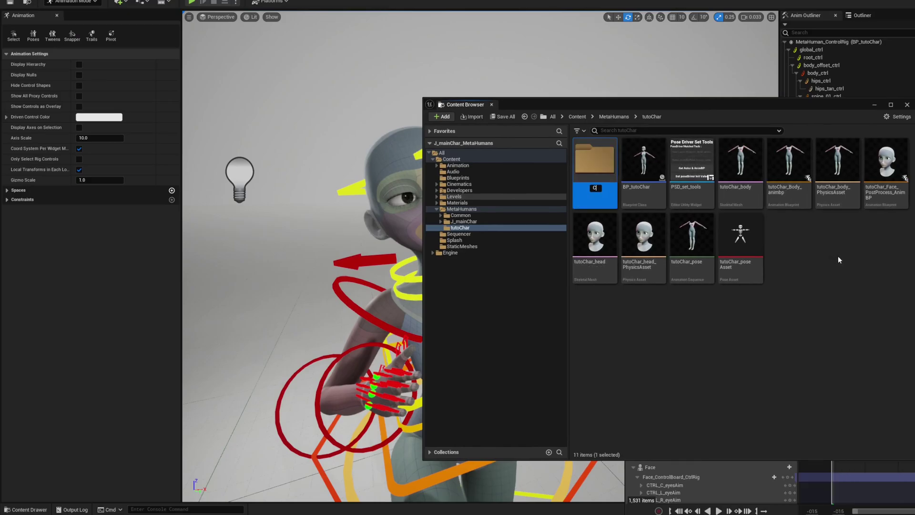
key("Return")
key("Return")
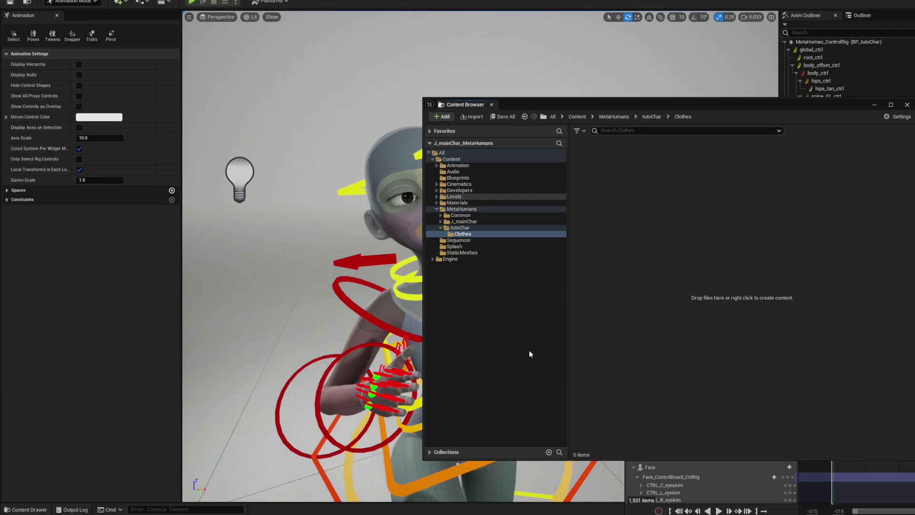
- Import the tutoChar_top FBX into Clothes as a skeletal mesh using the metahuman_base_skel skeleton
right_click(730, 248)
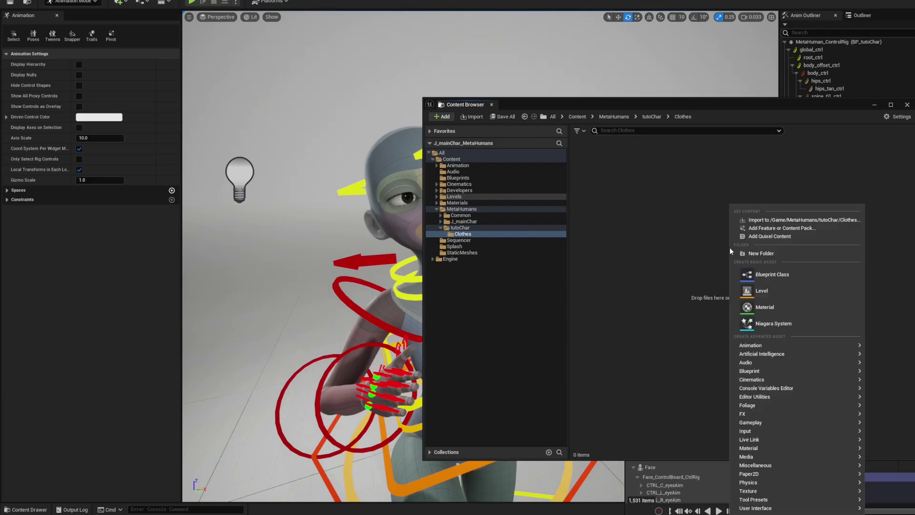
left_click(777, 218)
left_click(538, 182)
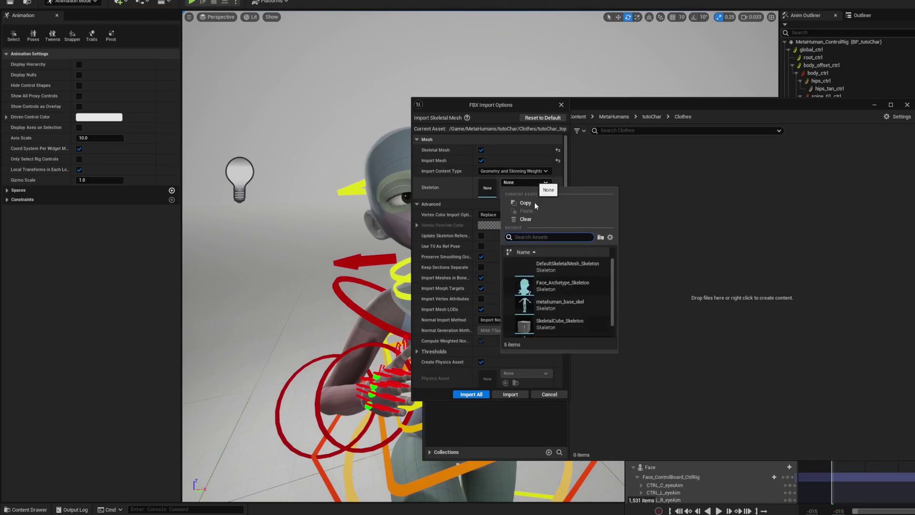
left_click(562, 301)
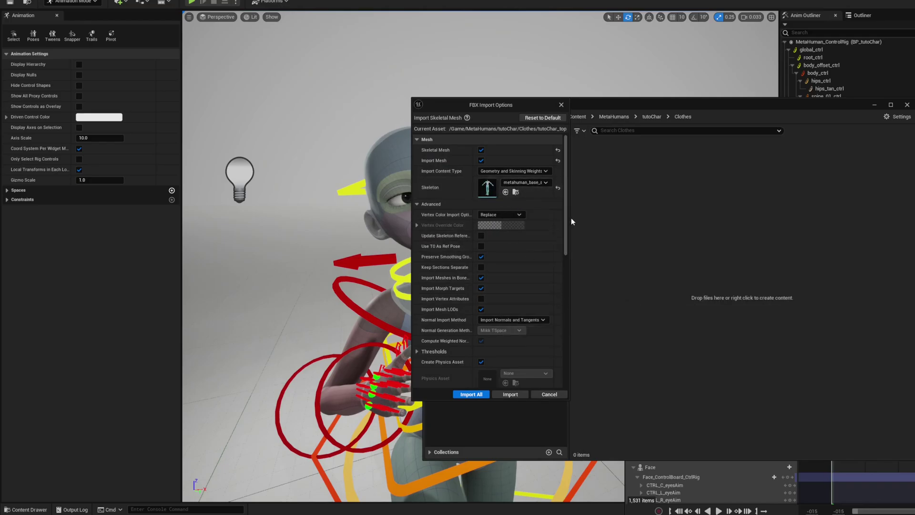
left_click(510, 394)
left_click(474, 379)
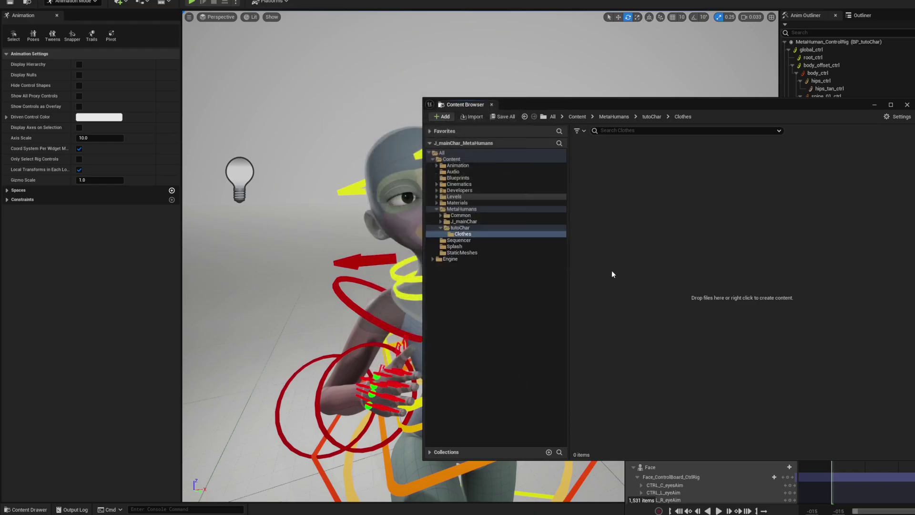
- Import the tutoChar_pants FBX into Clothes as a skeletal mesh using the metahuman_base_skel skeleton
left_click_drag(656, 105, 714, 102)
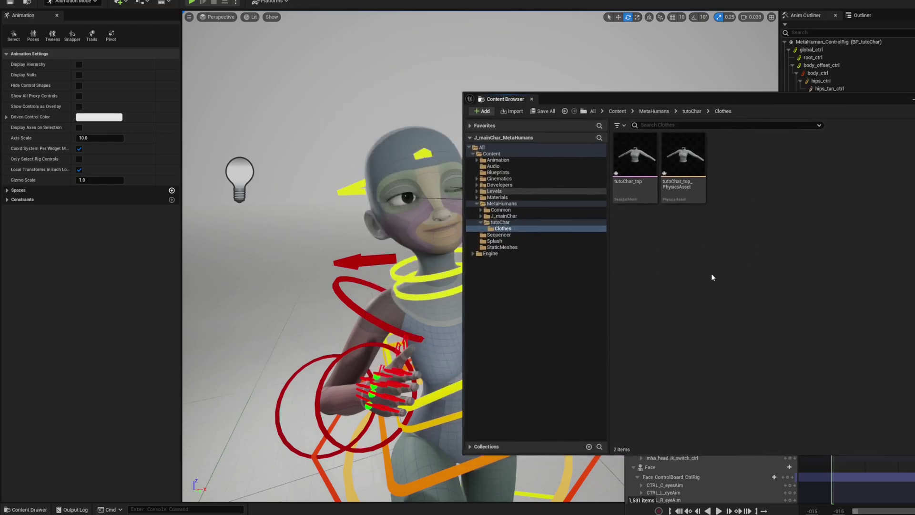
right_click(764, 174)
left_click(810, 189)
left_click(527, 182)
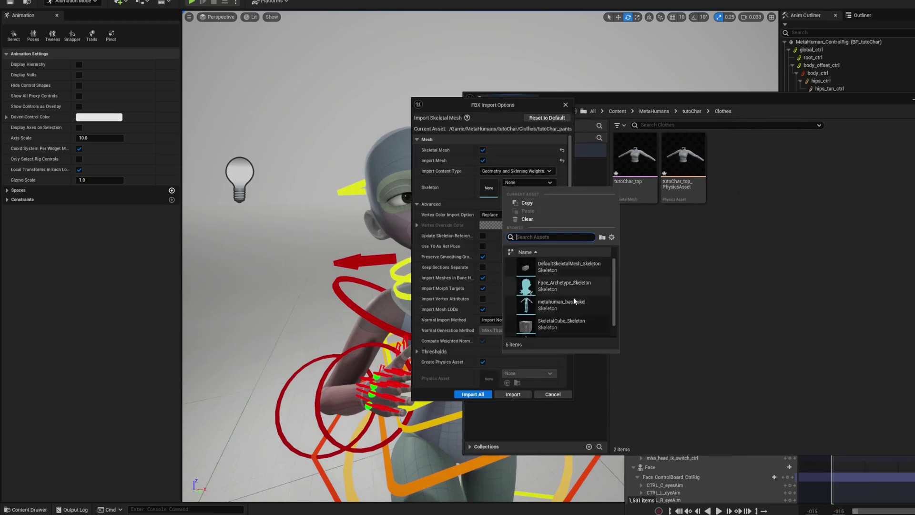
left_click(561, 304)
left_click(473, 394)
- Import the tutoChar_shoes FBX into Clothes as a skeletal mesh using the metahuman_base_skel skeleton
right_click(711, 202)
left_click(757, 213)
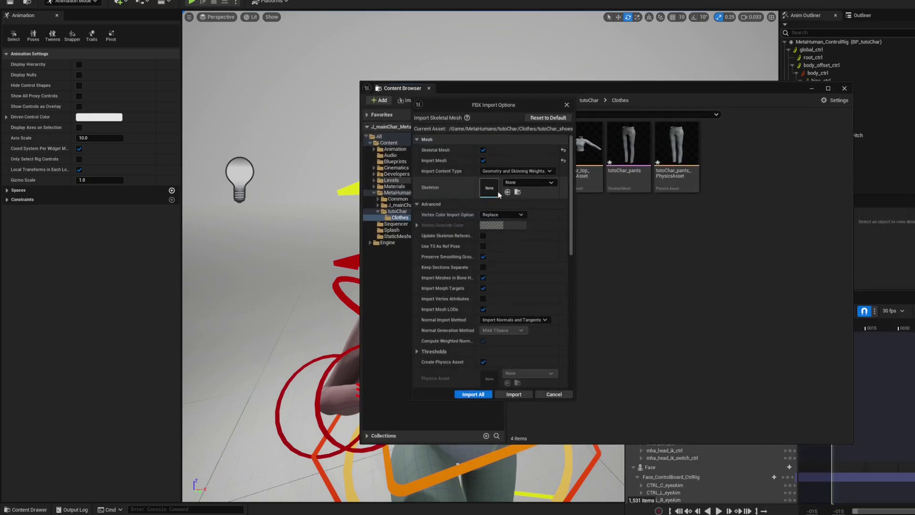
left_click(532, 186)
left_click(561, 300)
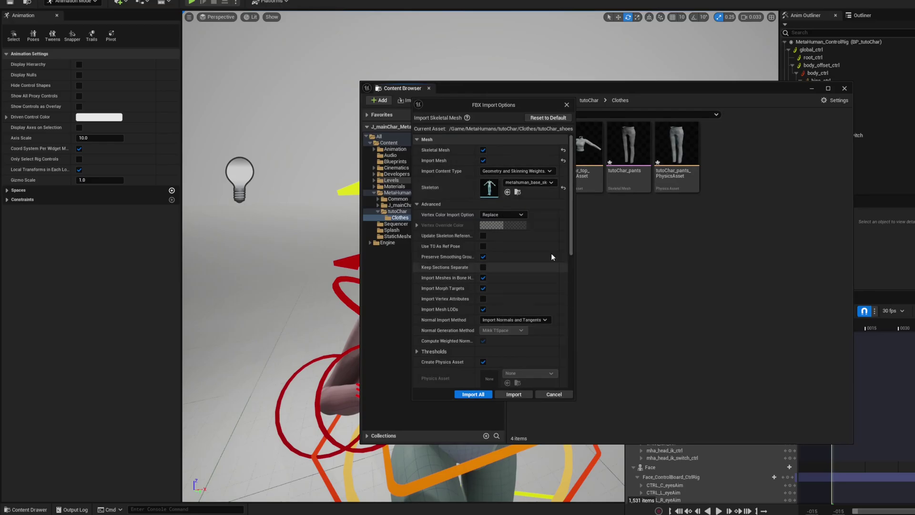
scroll(551, 230, "down", 2)
scroll(553, 243, "down", 5)
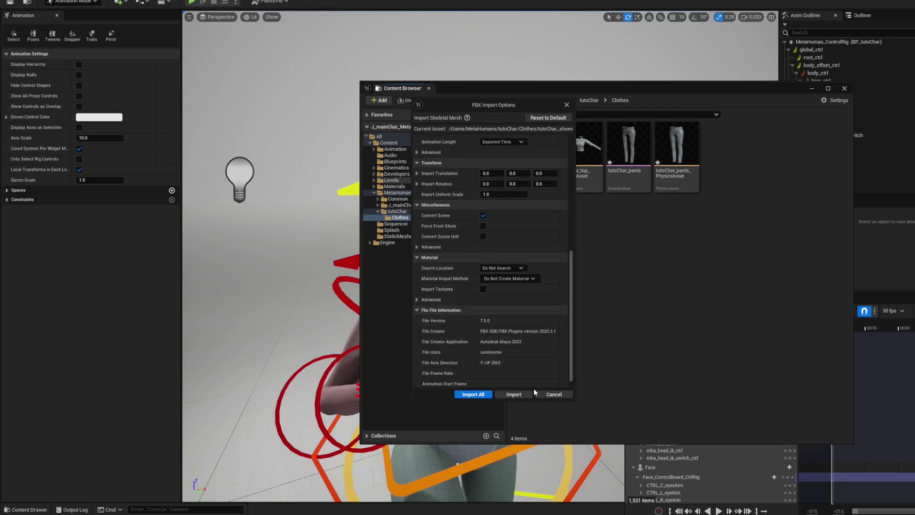
left_click(513, 394)
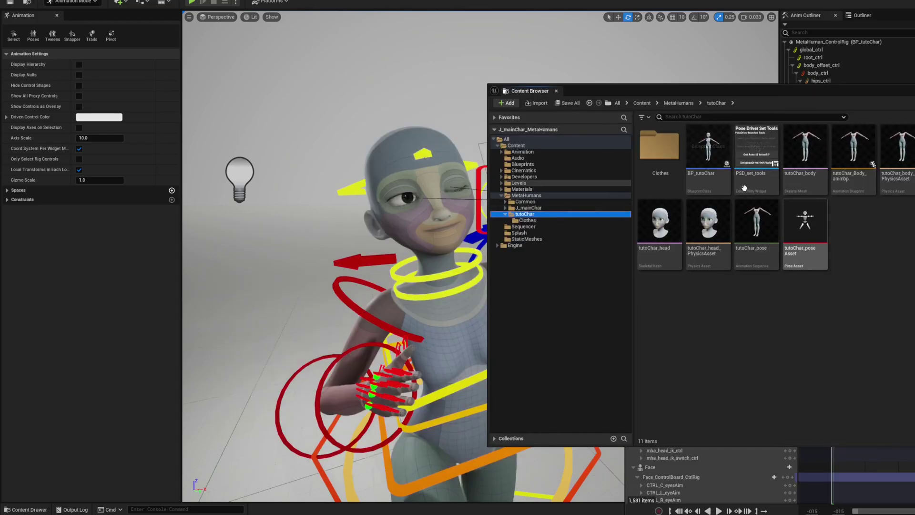
- Open the BP_tutoChar blueprint from the tutoChar folder, maximize its editor, and show the character in its viewport
double_click(720, 166)
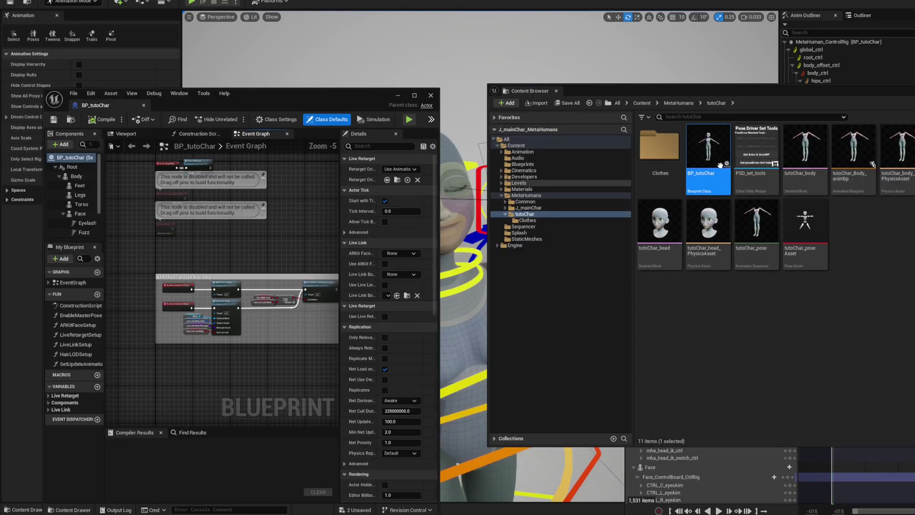
left_click_drag(266, 96, 345, 83)
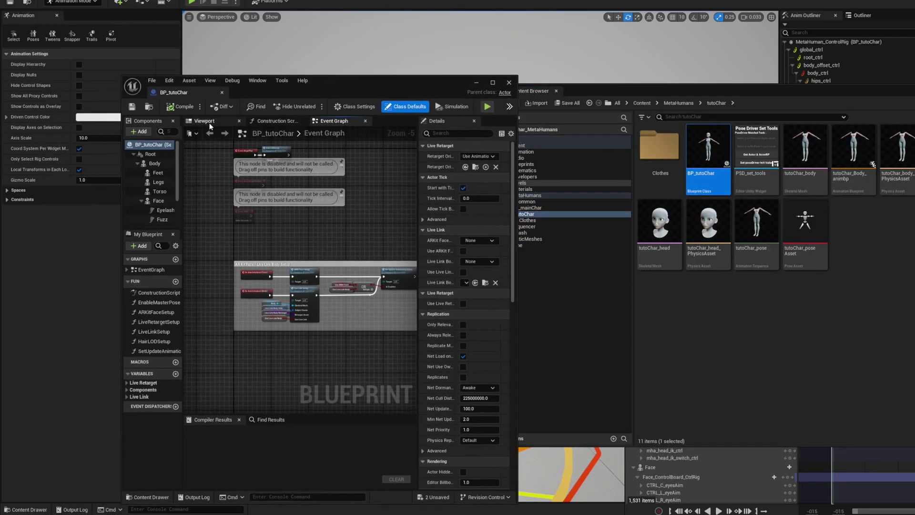
double_click(325, 89)
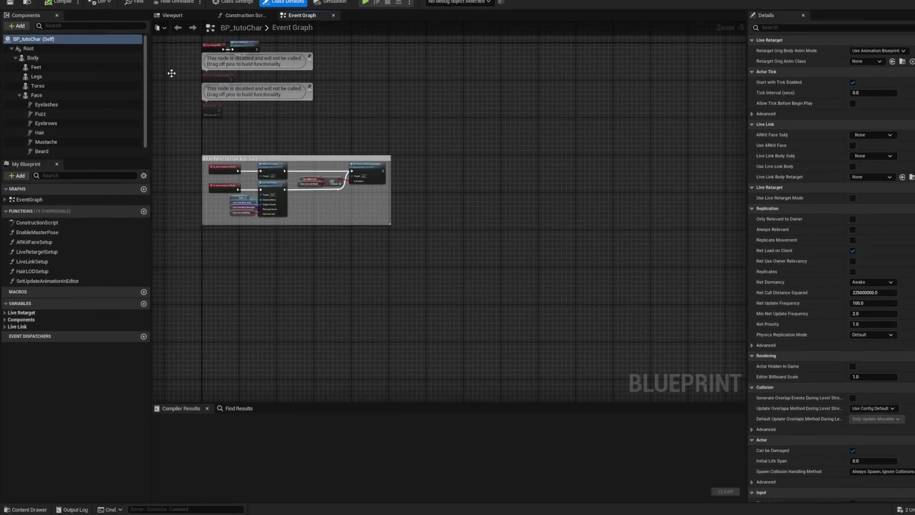
left_click(172, 15)
scroll(436, 136, "up", 5)
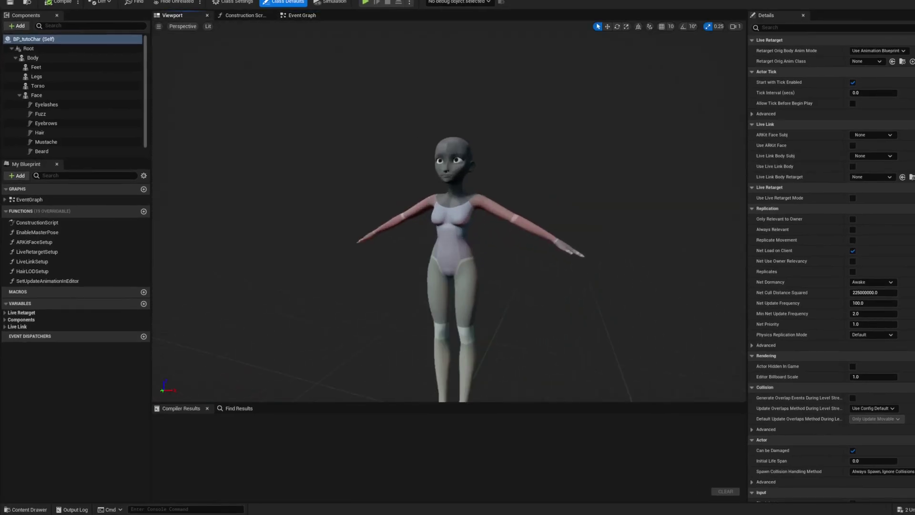
scroll(437, 136, "up", 1)
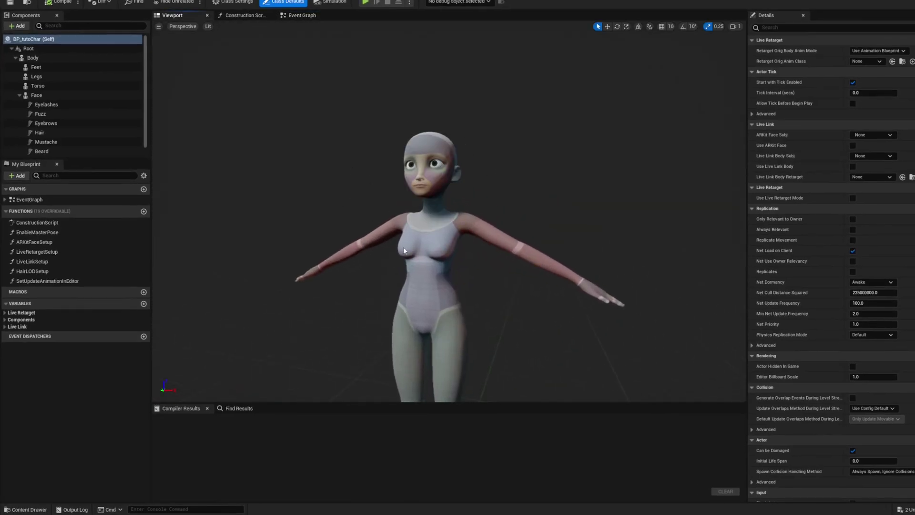
- Assign tutoChar_top as the Torso component's skeletal mesh and tutoChar_pants as the Legs component's skeletal mesh
left_click(48, 87)
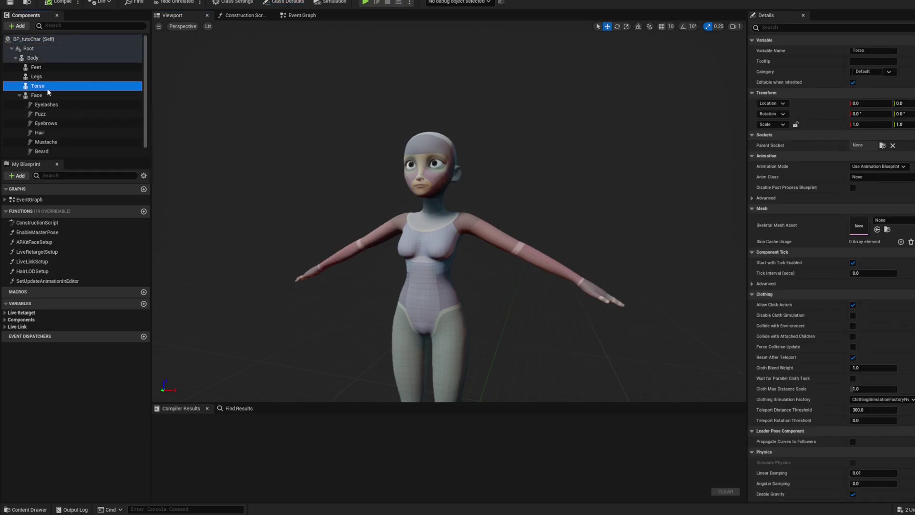
left_click(896, 220)
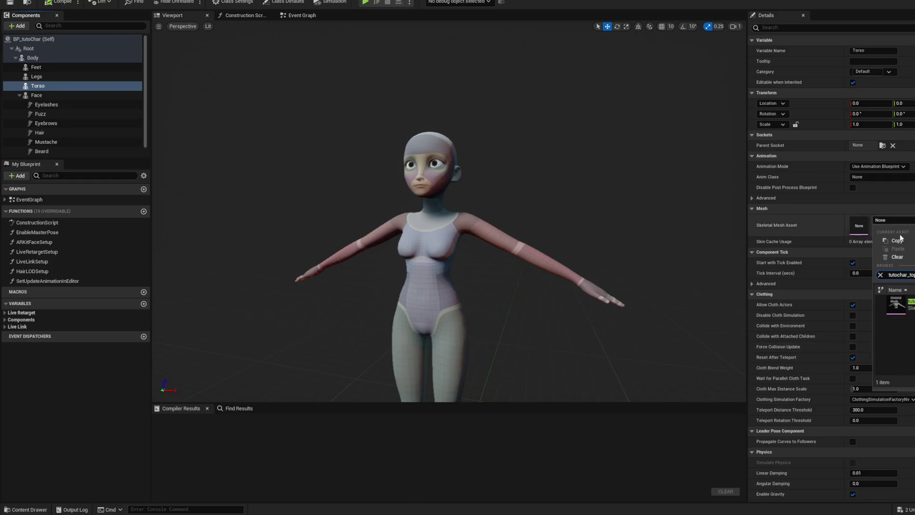
left_click(556, 368)
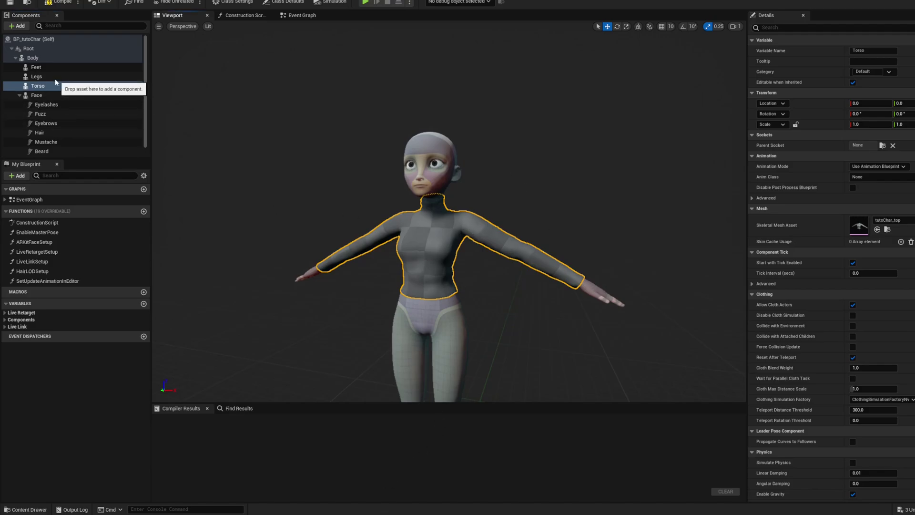
left_click(72, 80)
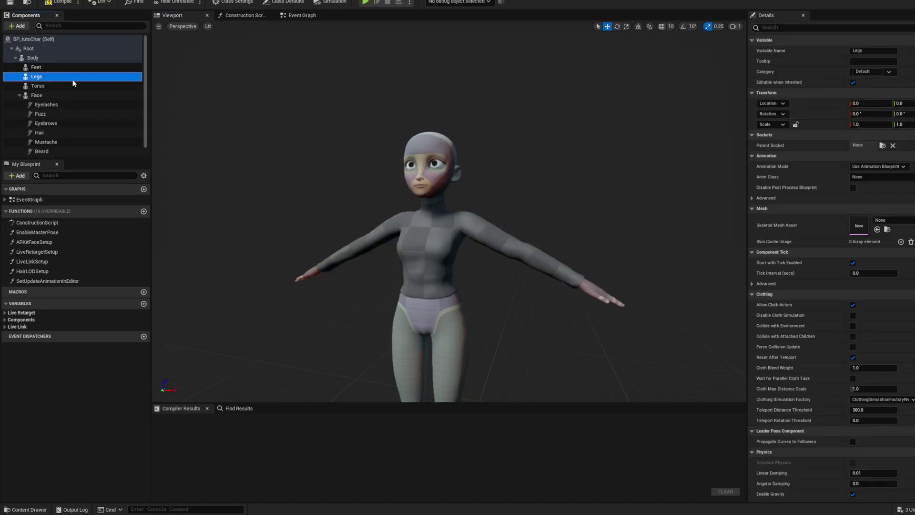
left_click(894, 224)
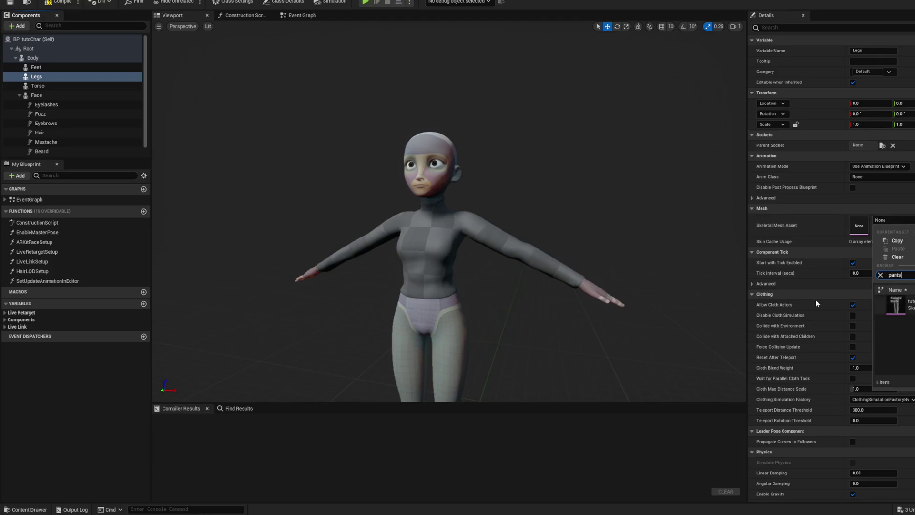
left_click(402, 290)
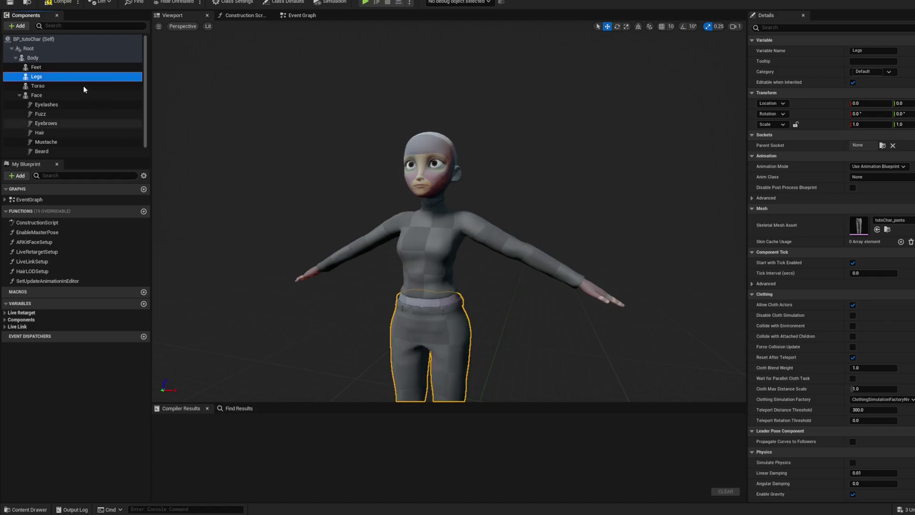
- Assign tutoChar_shoes as the Feet component's skeletal mesh and compile the blueprint
left_click(38, 67)
key("f")
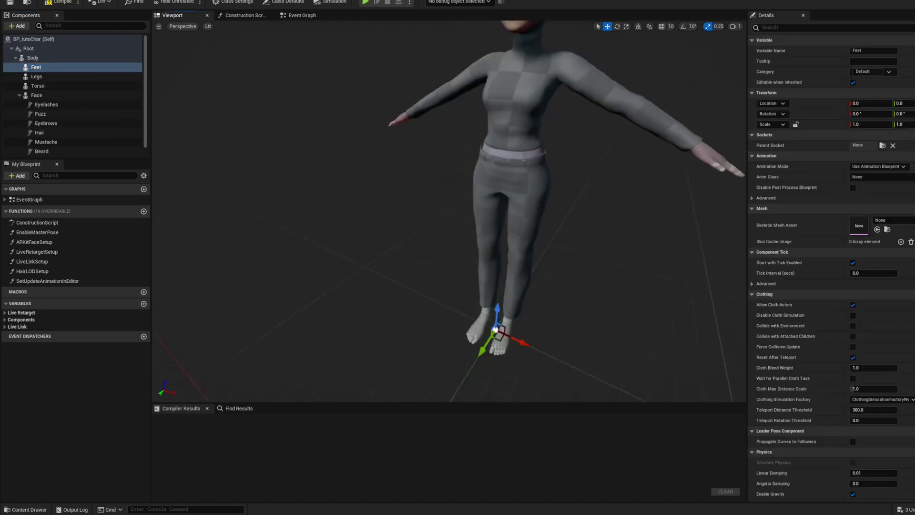
left_click(886, 220)
type("shoes")
left_click(904, 306)
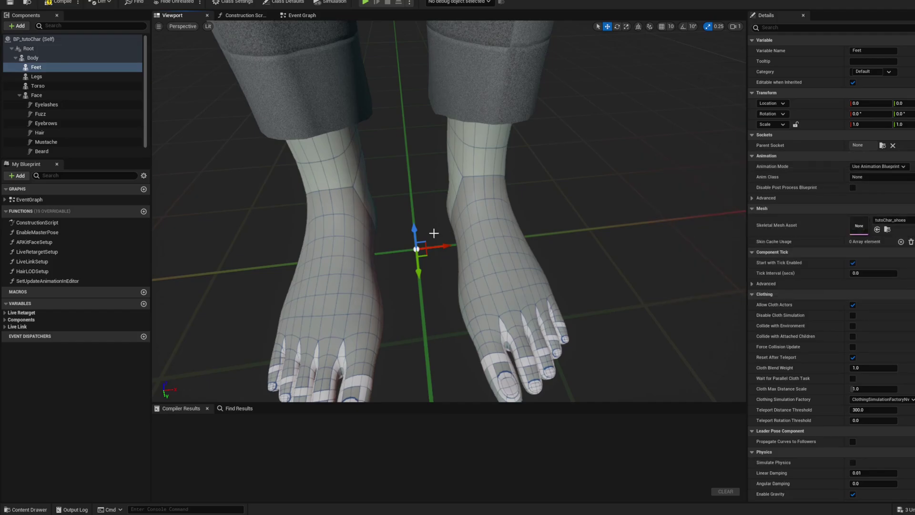
scroll(464, 272, "down", 10)
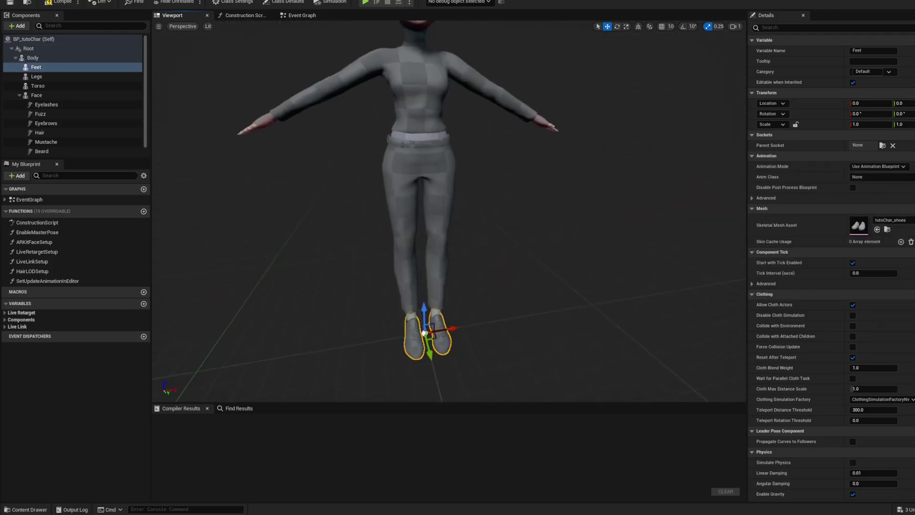
right_click_drag(463, 272, 484, 240)
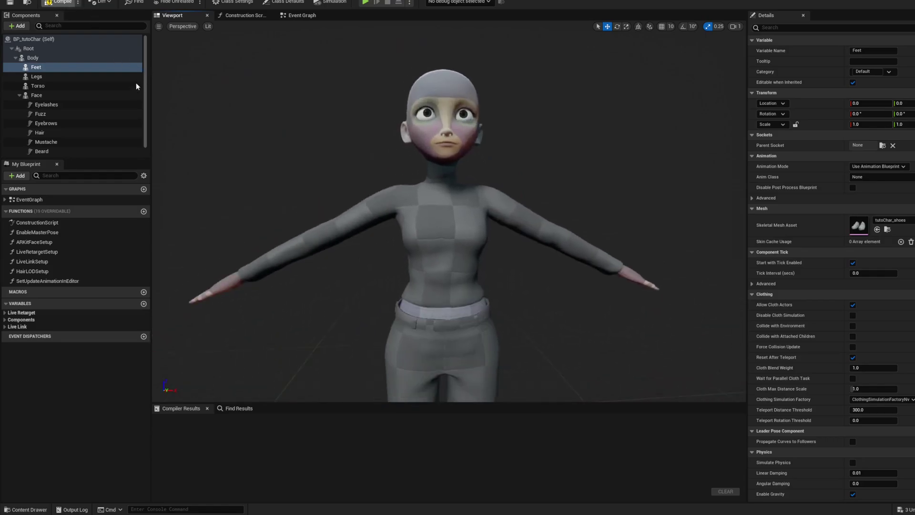
- Examine the Construction Script's Enable Master Pose nodes for Feet, Legs and Torso, and return to the character viewport
left_click(19, 95)
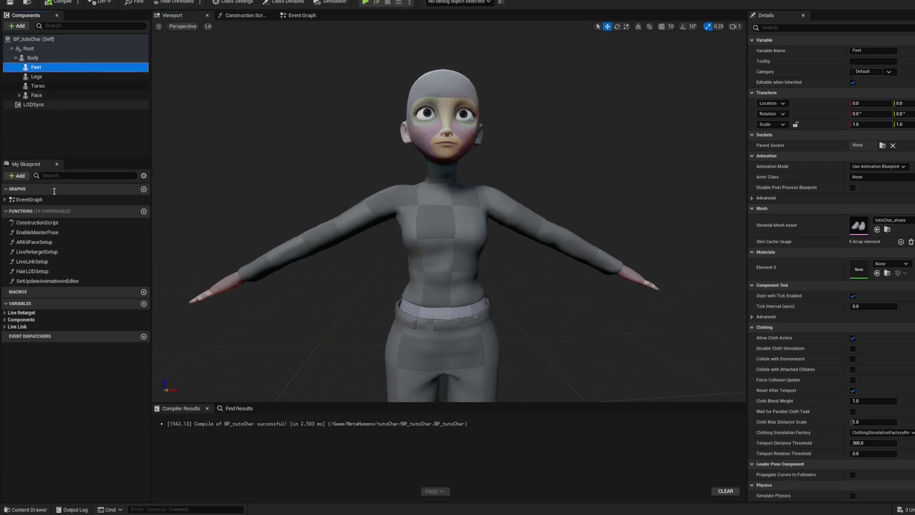
left_click(45, 224)
double_click(45, 222)
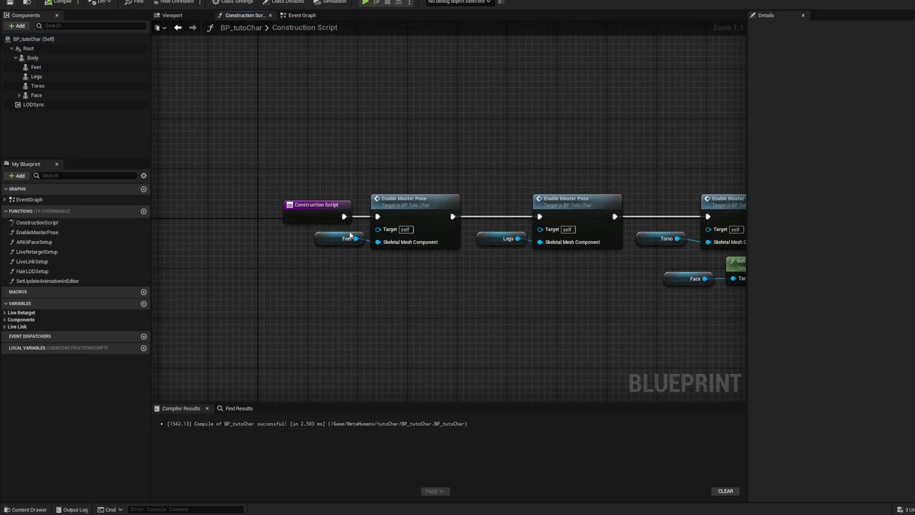
left_click(414, 211)
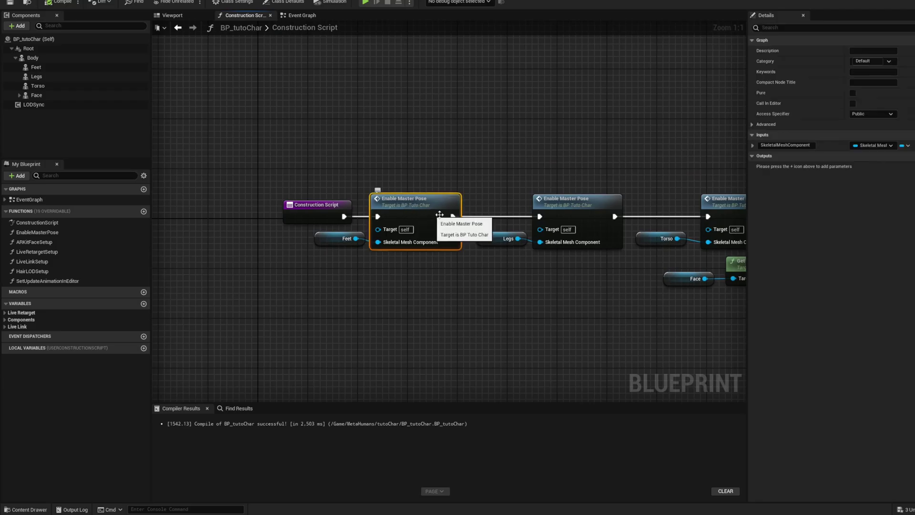
right_click_drag(502, 170, 468, 168)
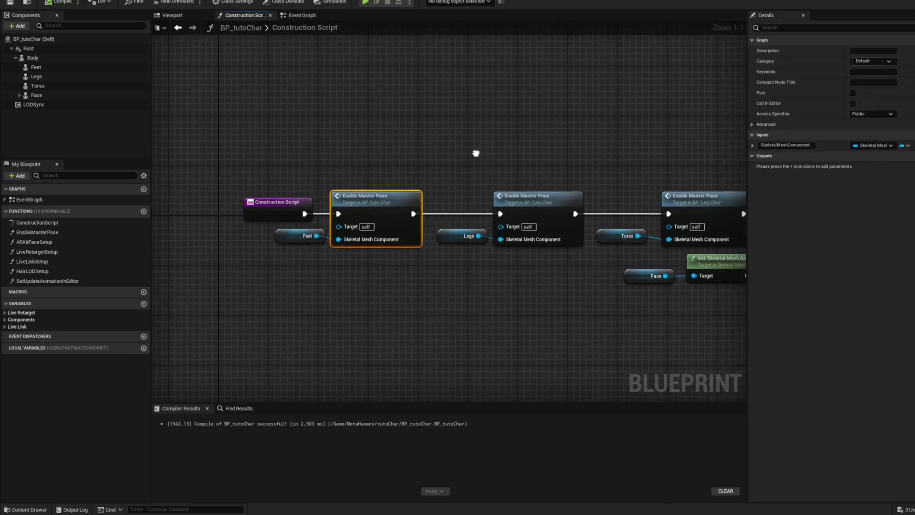
right_click_drag(434, 246, 358, 241)
right_click_drag(524, 160, 415, 153)
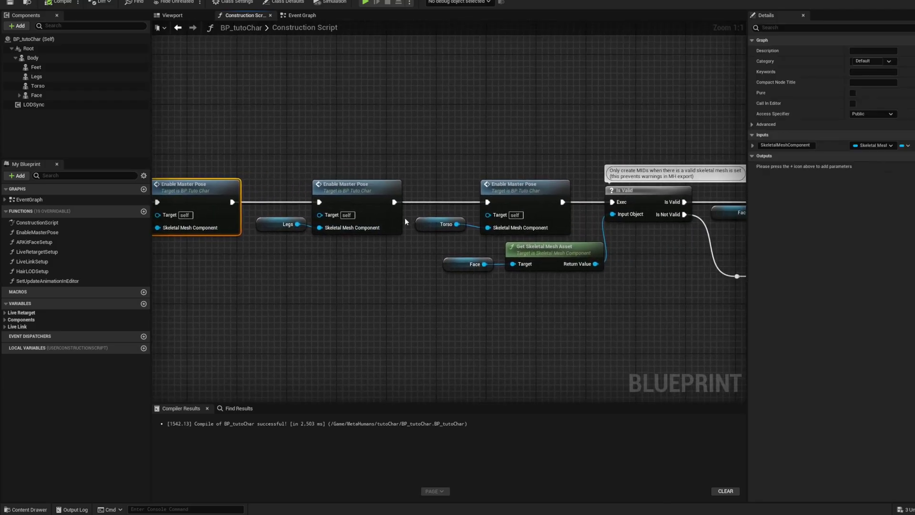
right_click_drag(521, 162, 451, 152)
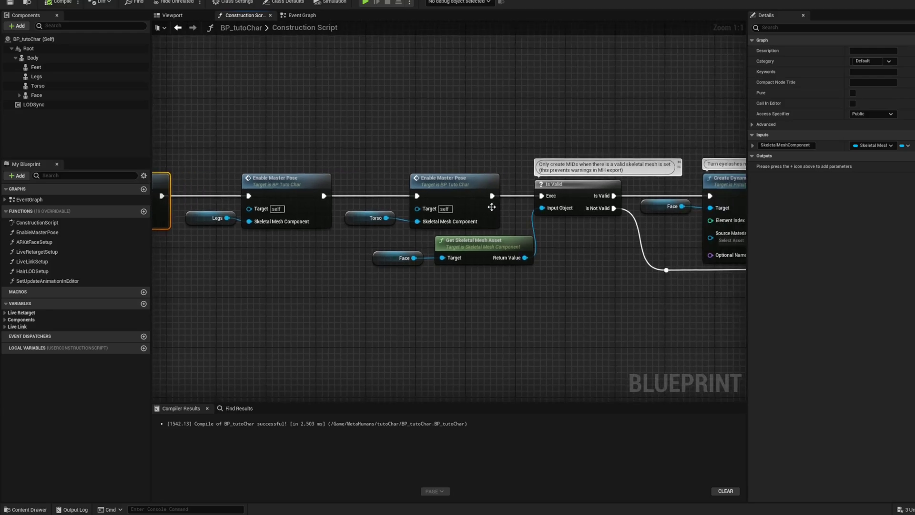
right_click_drag(534, 147, 449, 143)
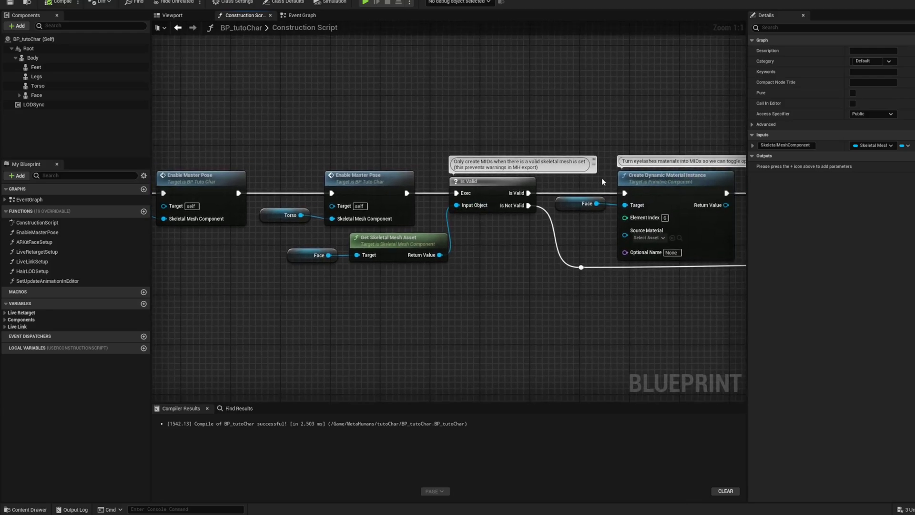
right_click_drag(286, 152, 649, 131)
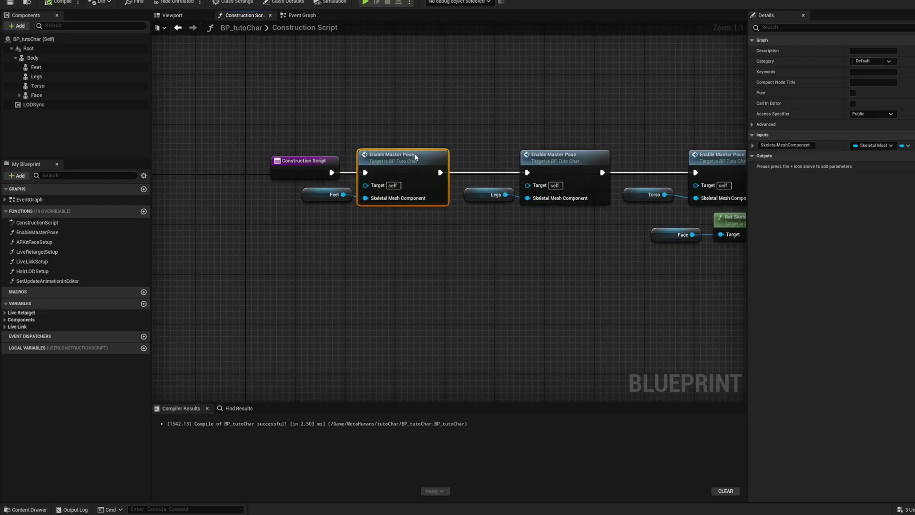
right_click_drag(599, 217, 454, 244)
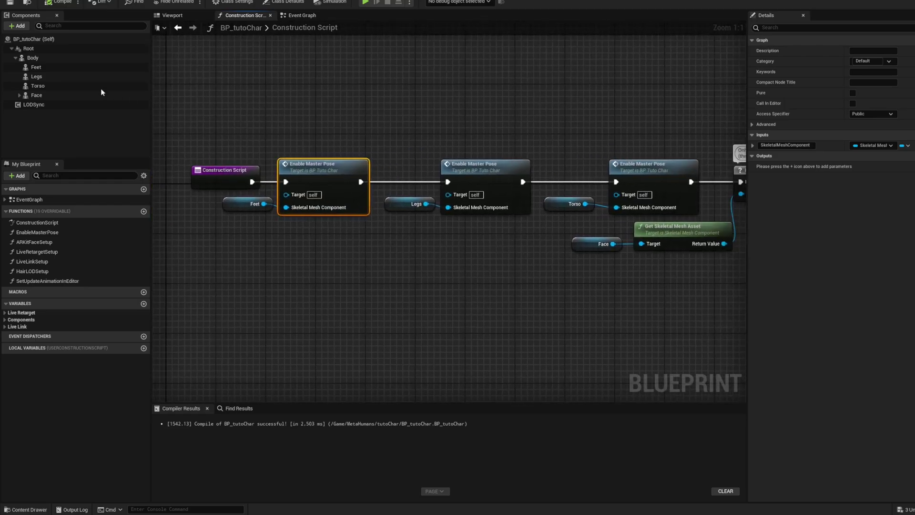
left_click(220, 87)
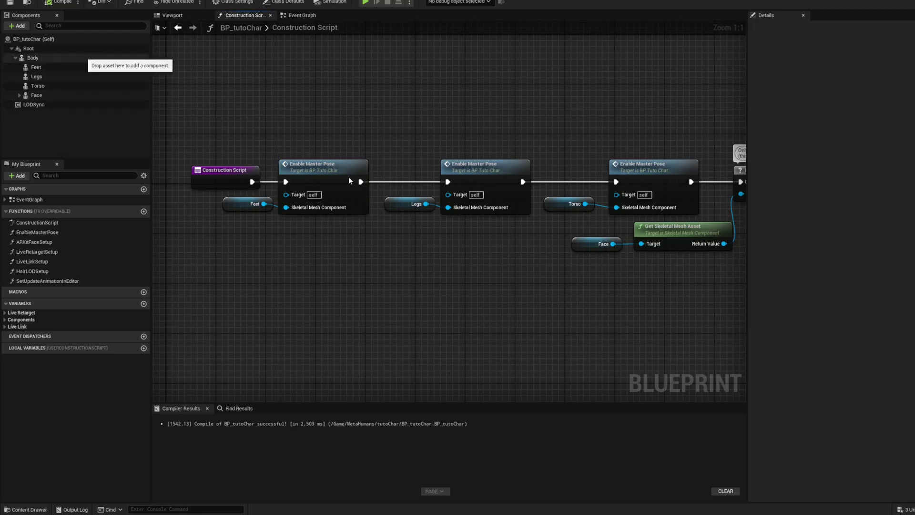
left_click(181, 16)
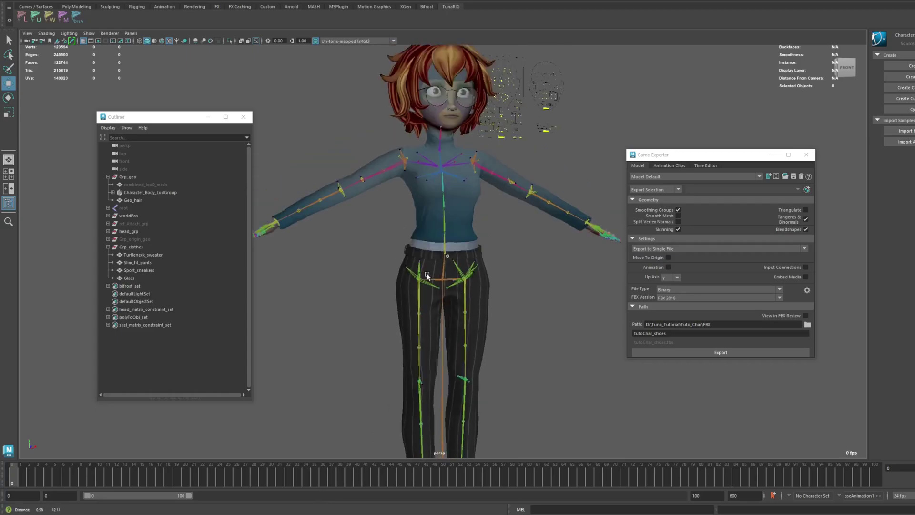
- Switch to Maya, select Geo_hair with the root joint hierarchy, and export them as tutoChar_hair
left_click(391, 168)
right_click_drag(392, 169, 416, 183, "alt")
left_click_drag(390, 172, 370, 210, "alt")
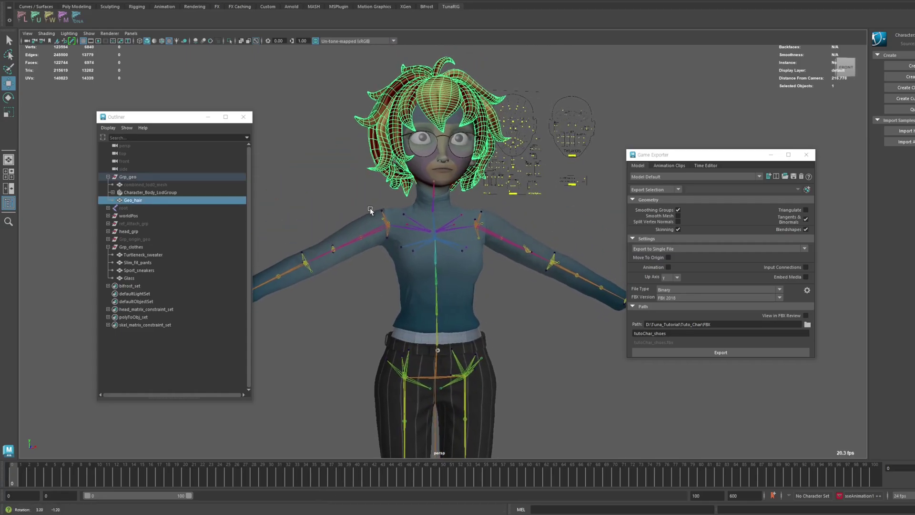
middle_click_drag(280, 230, 321, 222, "alt")
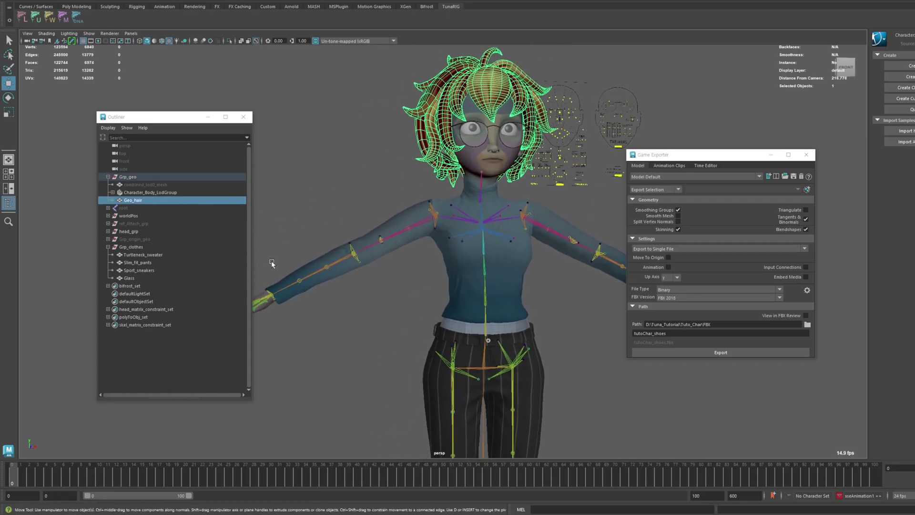
left_click(133, 209, "ctrl")
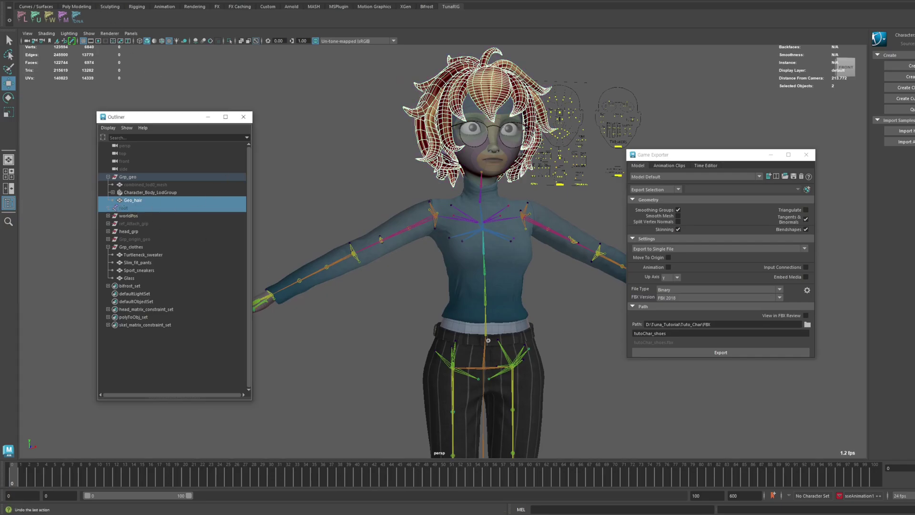
left_click(67, 0)
left_click(87, 24)
left_click(681, 334)
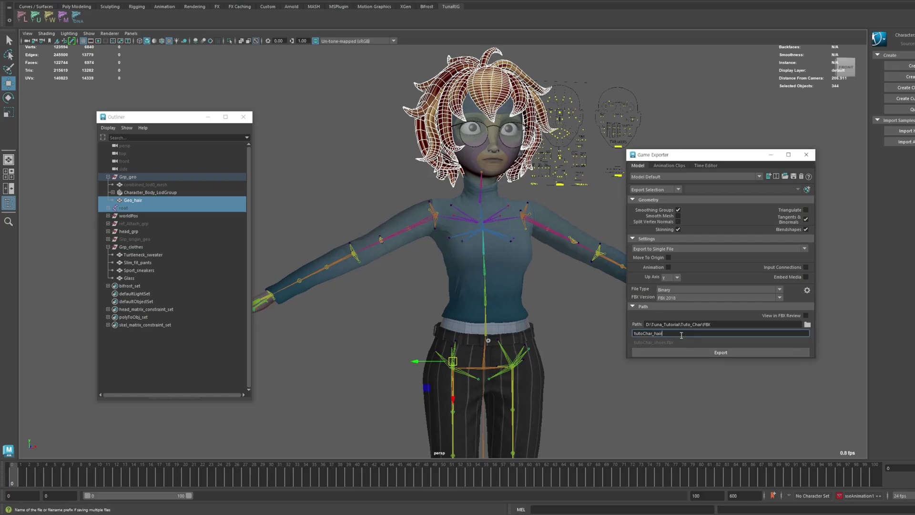
left_click(715, 353)
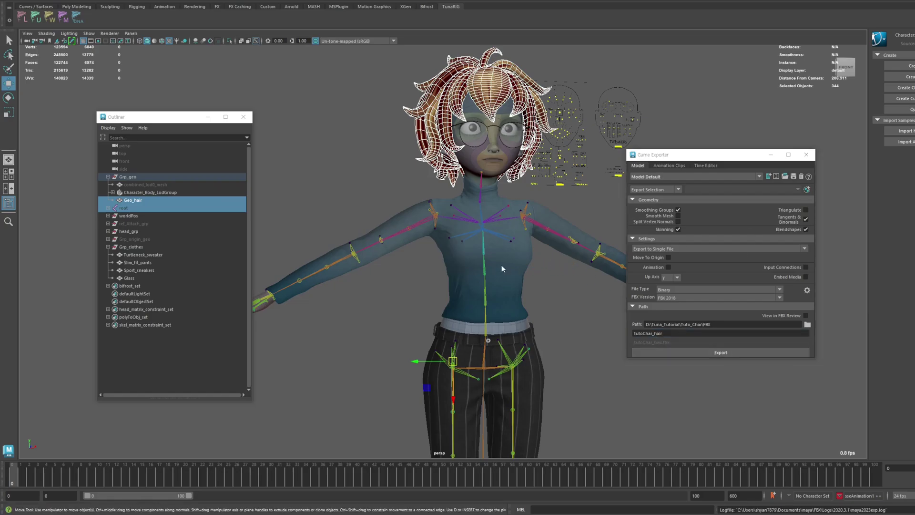
- Clear the selection in Maya, switch to Unreal and open BP_tutoChar's Construction Script at the Enable Master Pose nodes
left_click(717, 268)
left_click(405, 187)
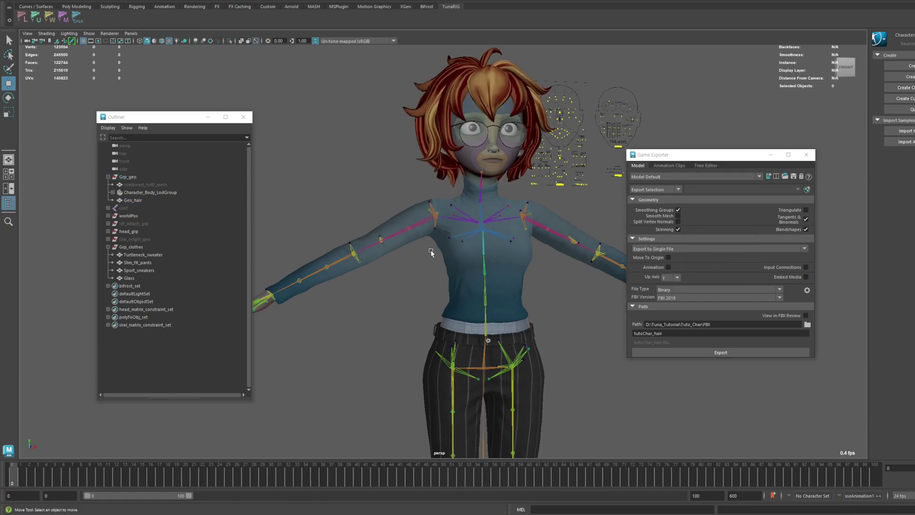
mouse_move(369, 511)
left_click(396, 500)
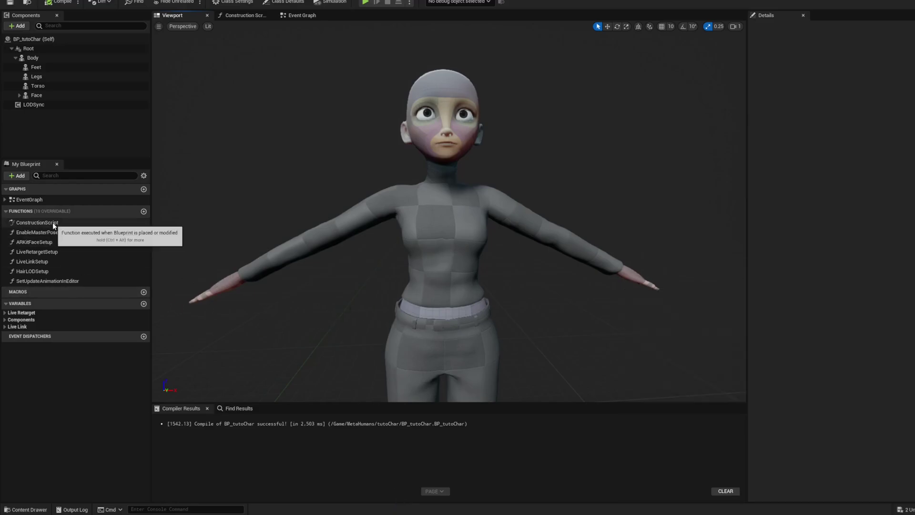
double_click(52, 222)
right_click_drag(456, 238, 423, 237)
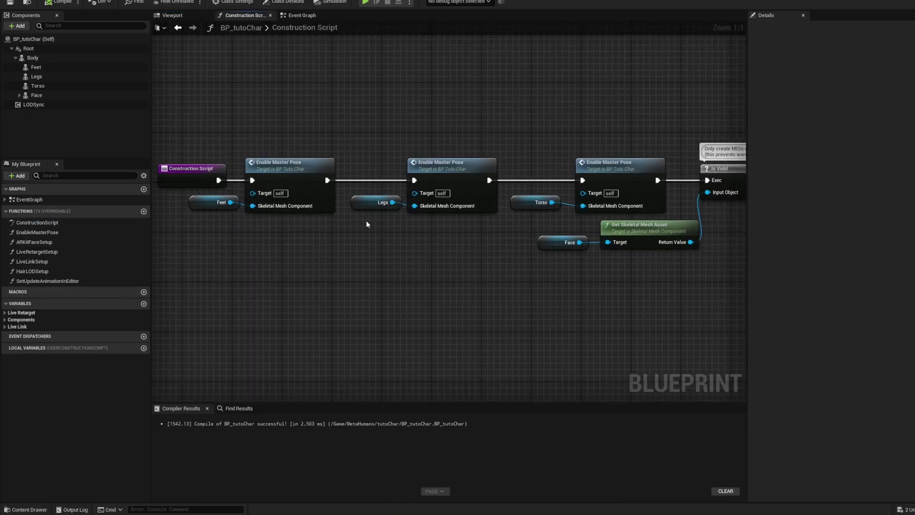
- Duplicate the Legs reference with its Enable Master Pose node below the chain, and delete the duplicated Legs reference
left_click(388, 202)
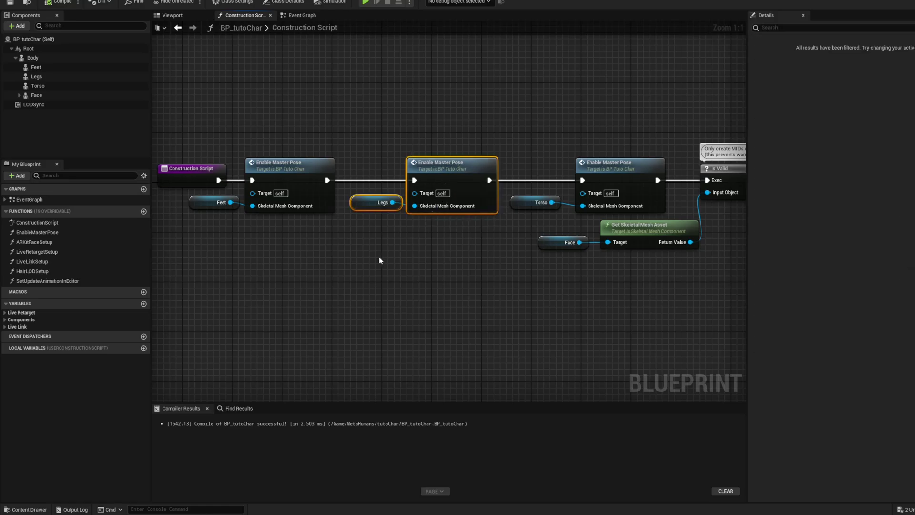
left_click(366, 279)
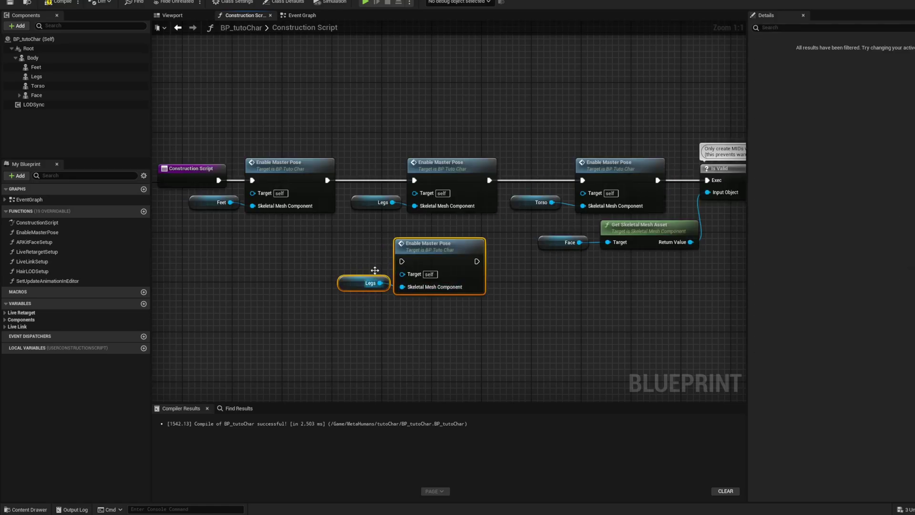
left_click(371, 273)
left_click(365, 283)
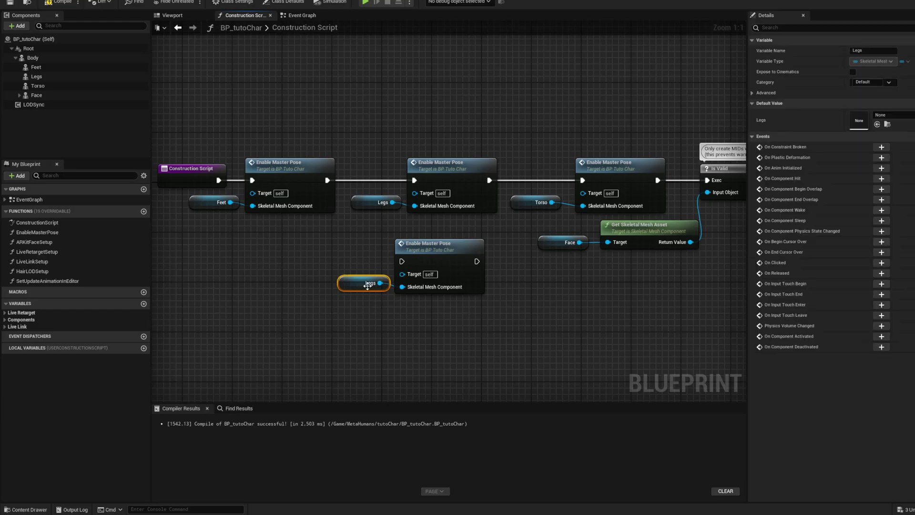
key("Delete")
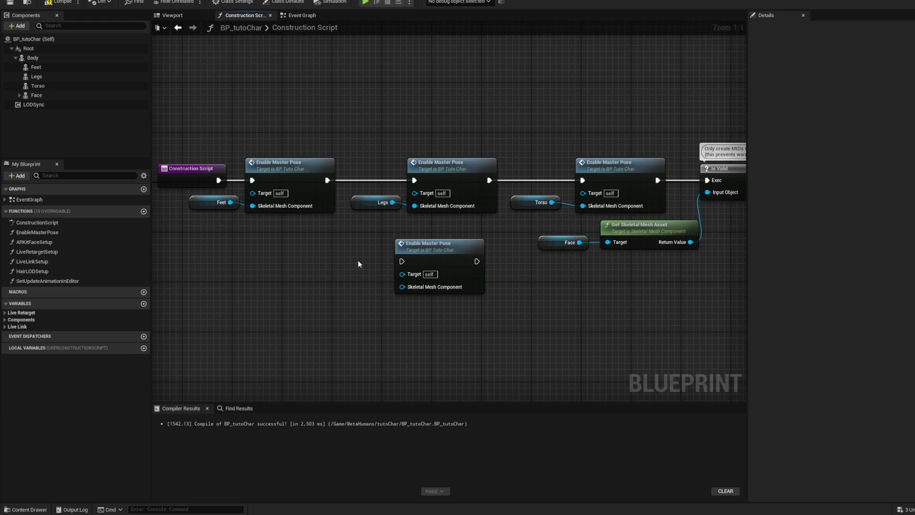
- Add a Skeletal Mesh component under Body and name it Hair_static
left_click(53, 60)
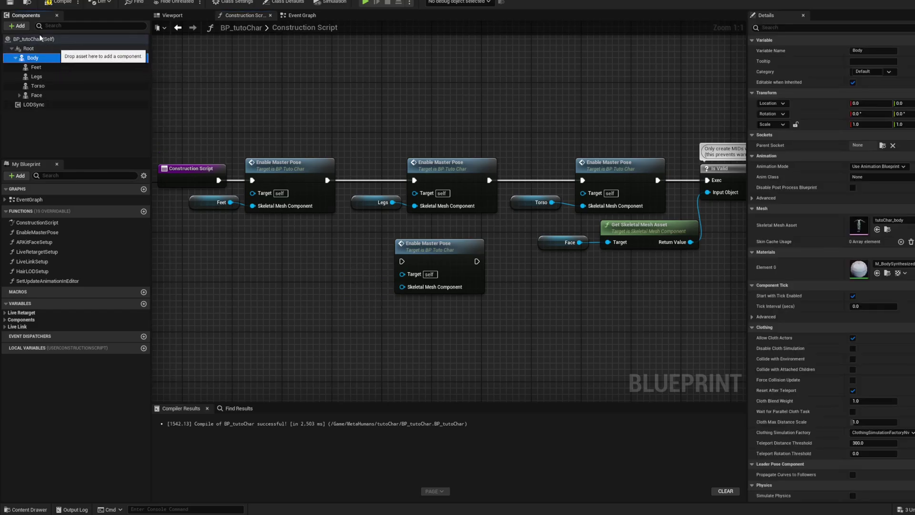
left_click(19, 26)
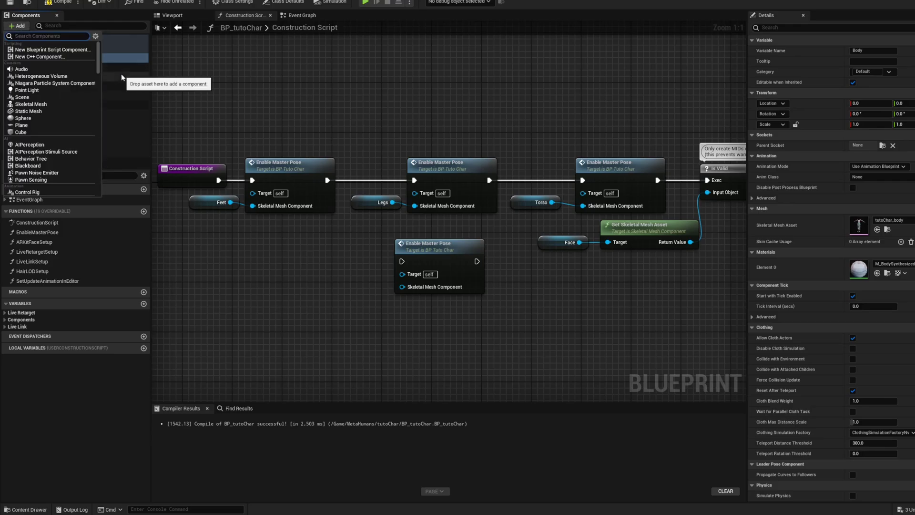
type("skel")
left_click(121, 73)
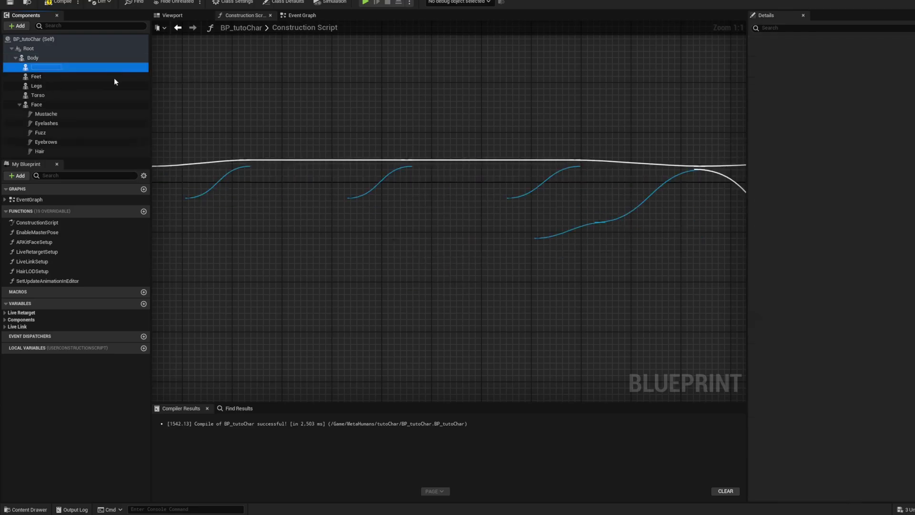
type("Ha")
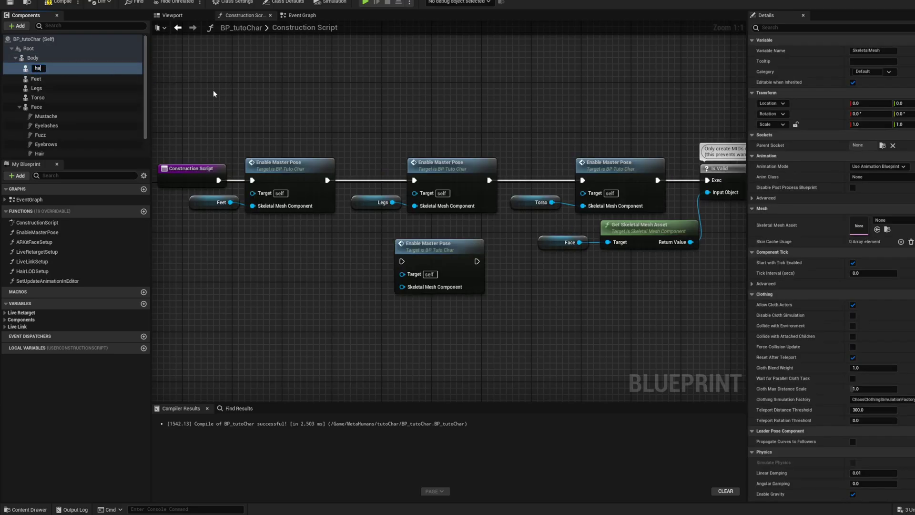
type("ir_static")
key("Return")
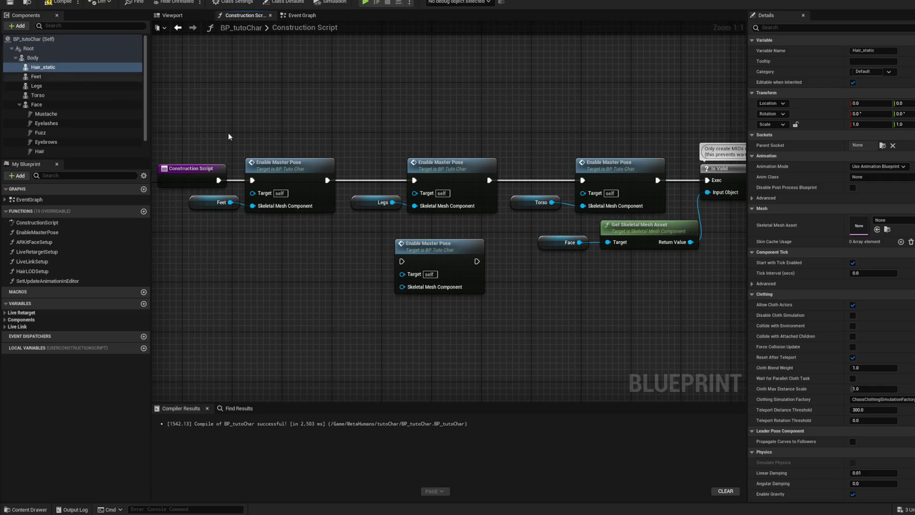
- Connect a Hair_static reference to the duplicated Enable Master Pose node and wire that node between the Legs and Torso ones
left_click(47, 67)
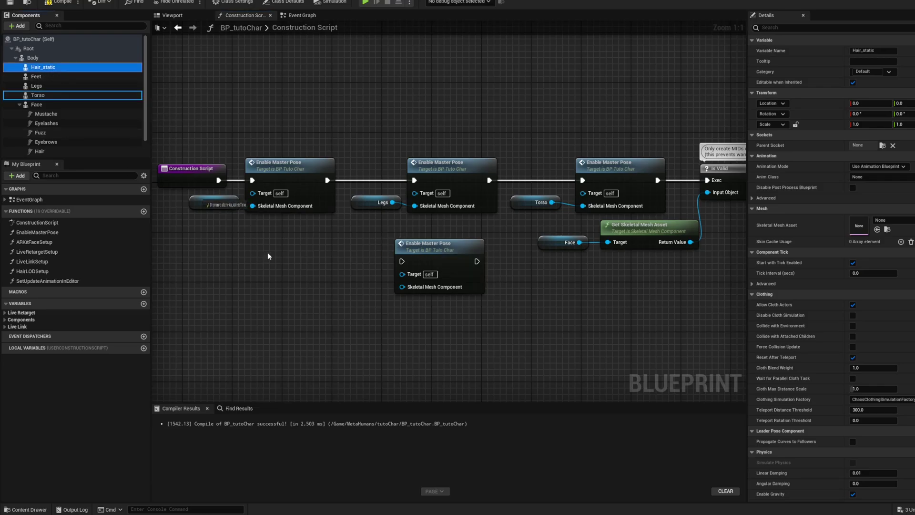
left_click_drag(268, 255, 403, 289)
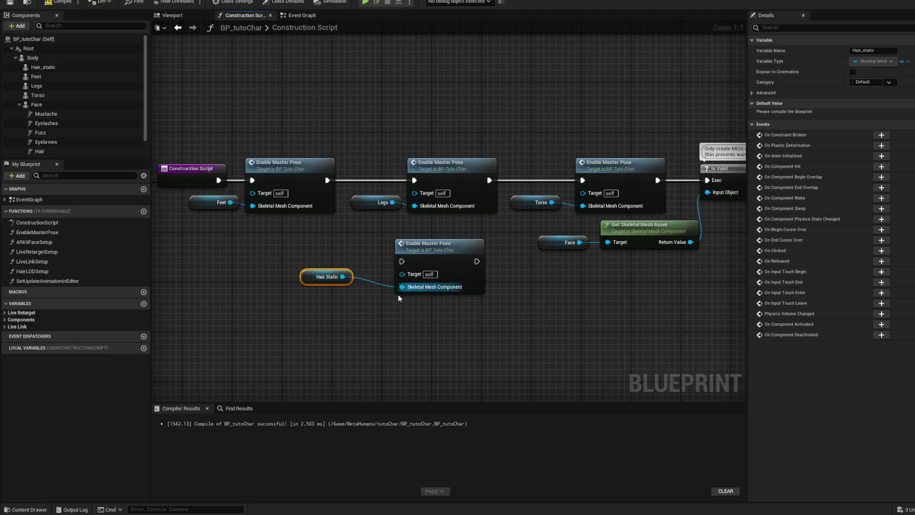
right_click_drag(364, 236, 355, 234)
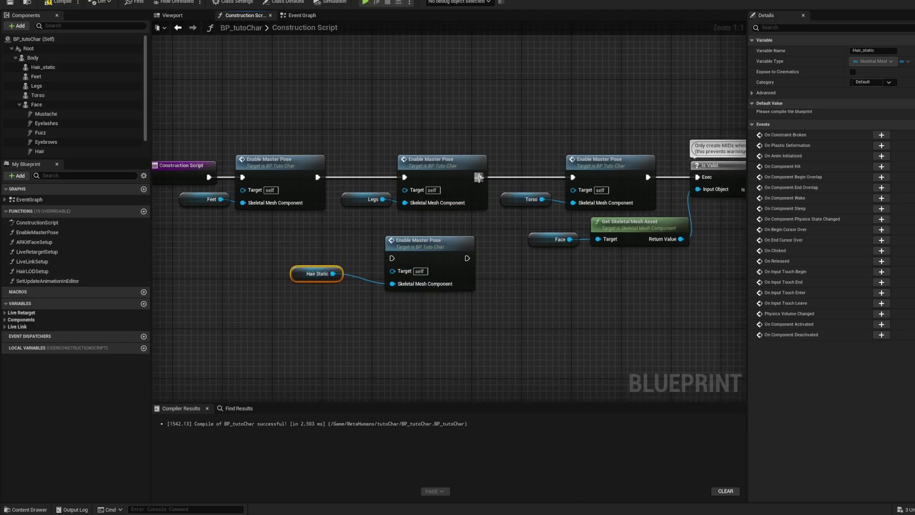
left_click_drag(477, 178, 392, 258)
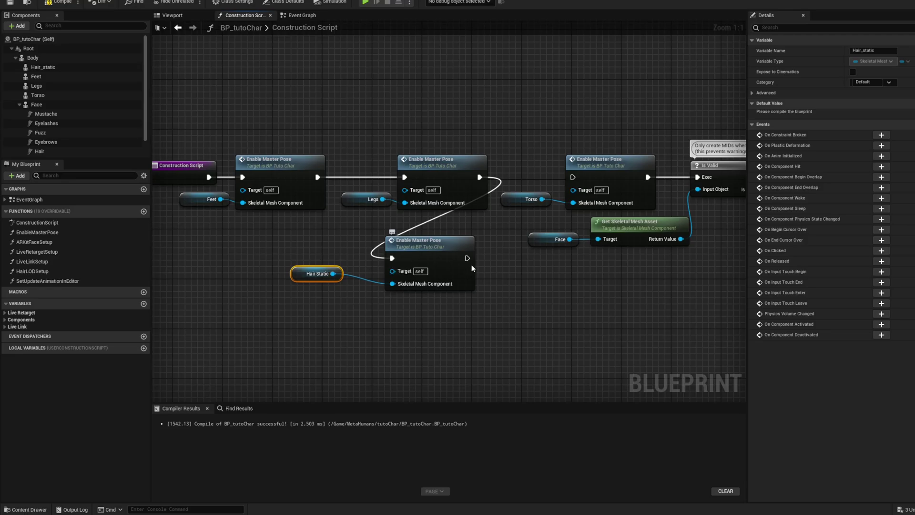
left_click_drag(468, 261, 573, 177)
scroll(351, 244, "down", 1)
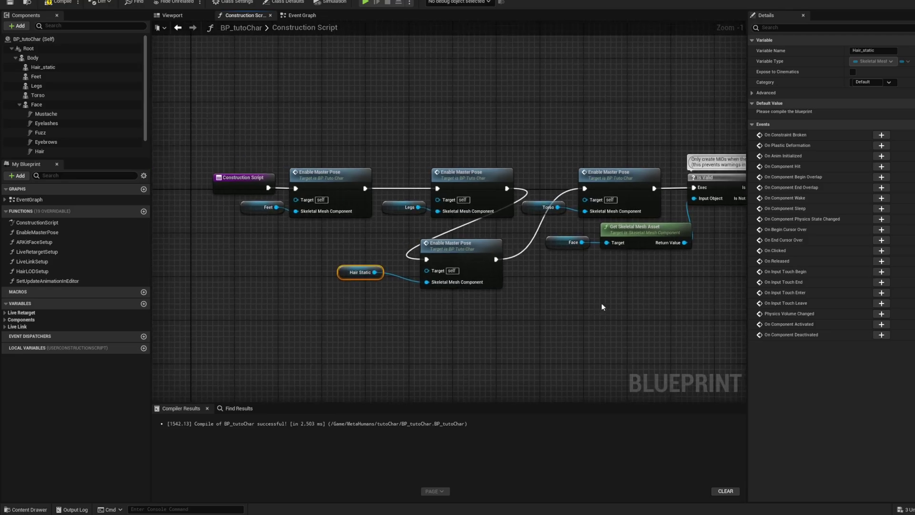
- Select Hair_static in the blueprint's viewport view, and bring up the Content Browser at the tutoChar folder
left_click(53, 68)
left_click(172, 15)
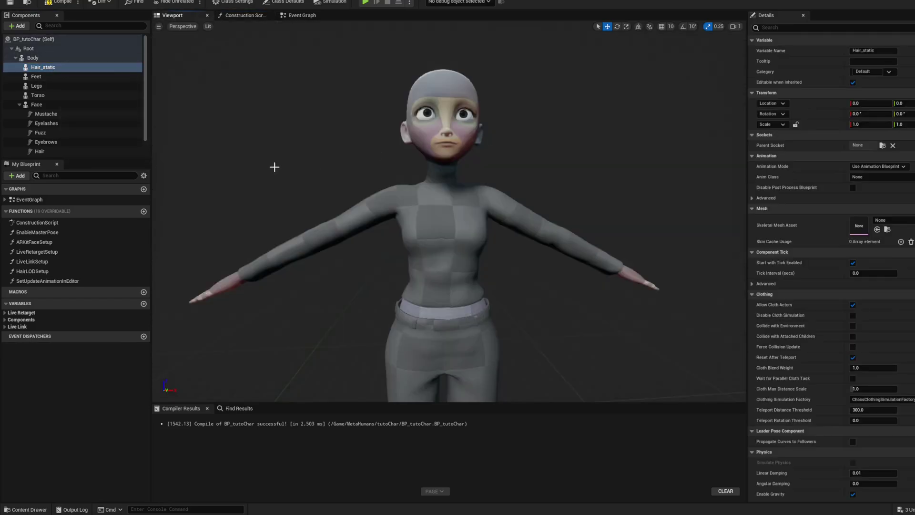
left_click(881, 220)
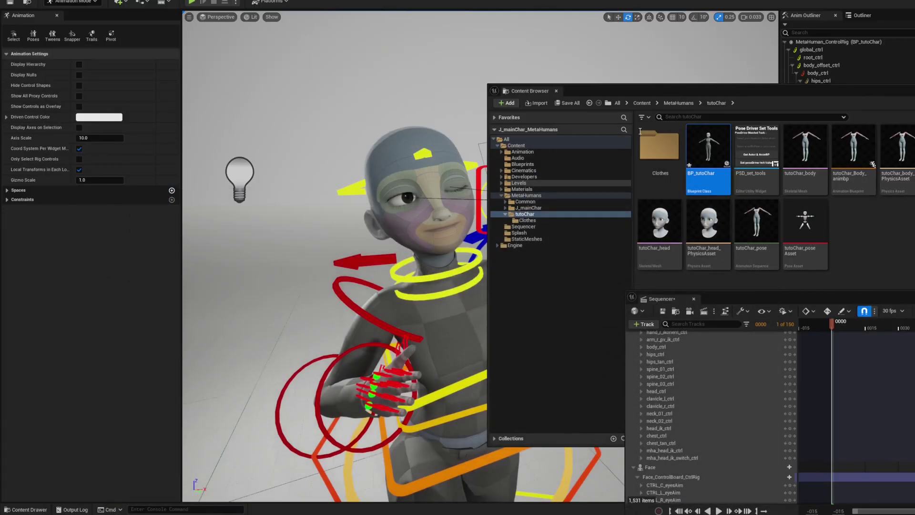
left_click_drag(696, 97, 466, 80)
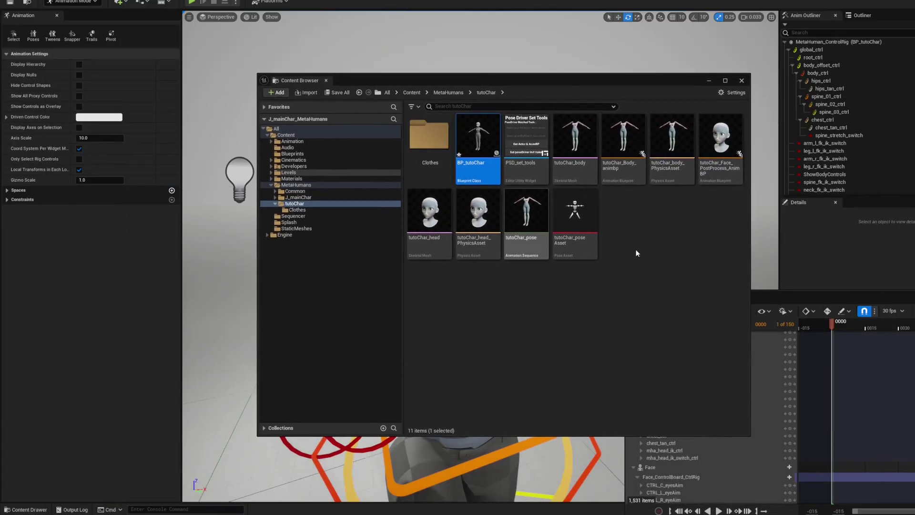
left_click(649, 260)
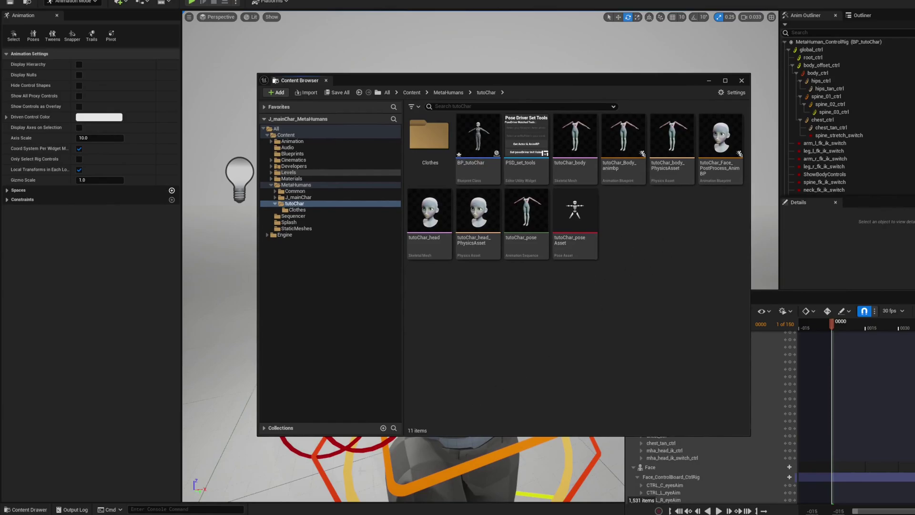
- Import tutoChar_hair into the tutoChar folder as a skeletal mesh using the metahuman_base_skel skeleton, and dismiss the Message Log
right_click(562, 304)
left_click(619, 8)
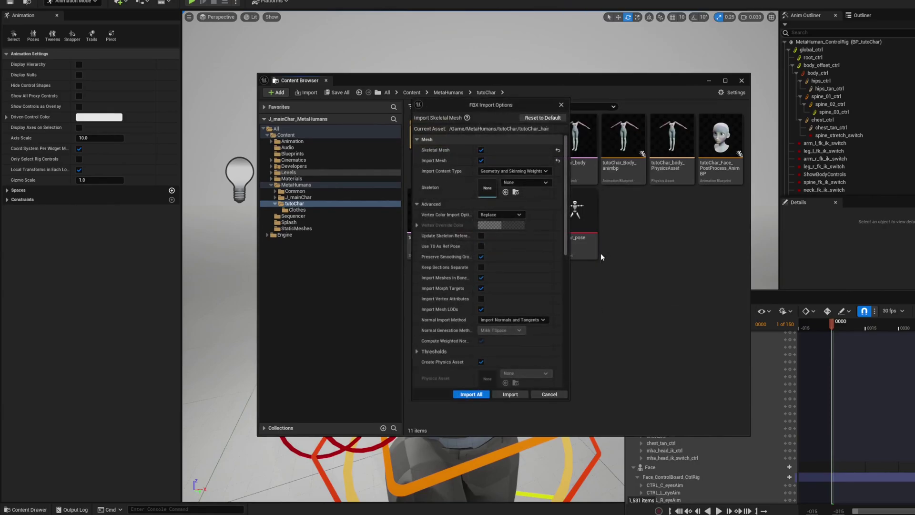
left_click(532, 184)
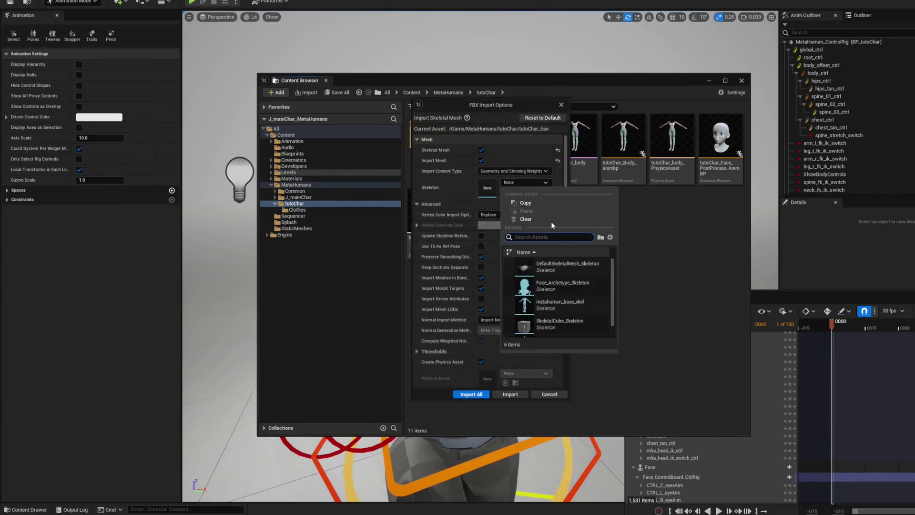
left_click(581, 302)
scroll(554, 287, "down", 5)
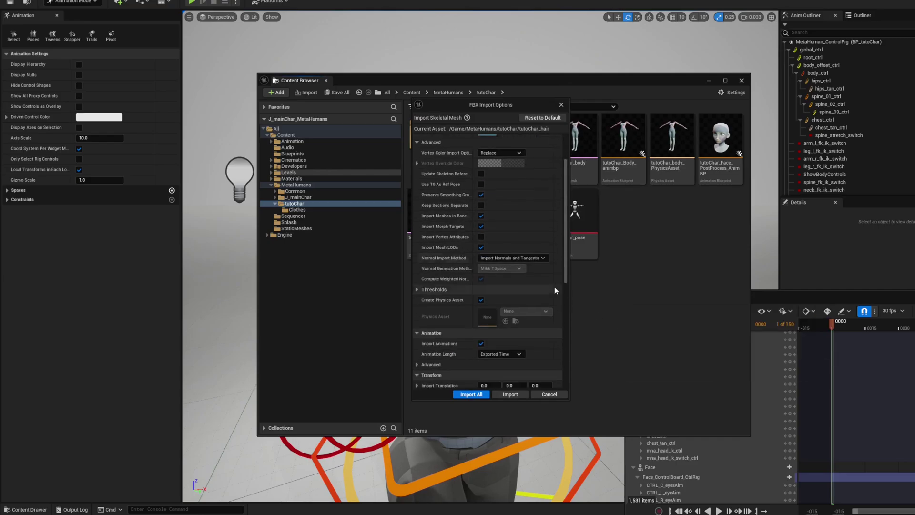
scroll(554, 297, "down", 5)
left_click(514, 393)
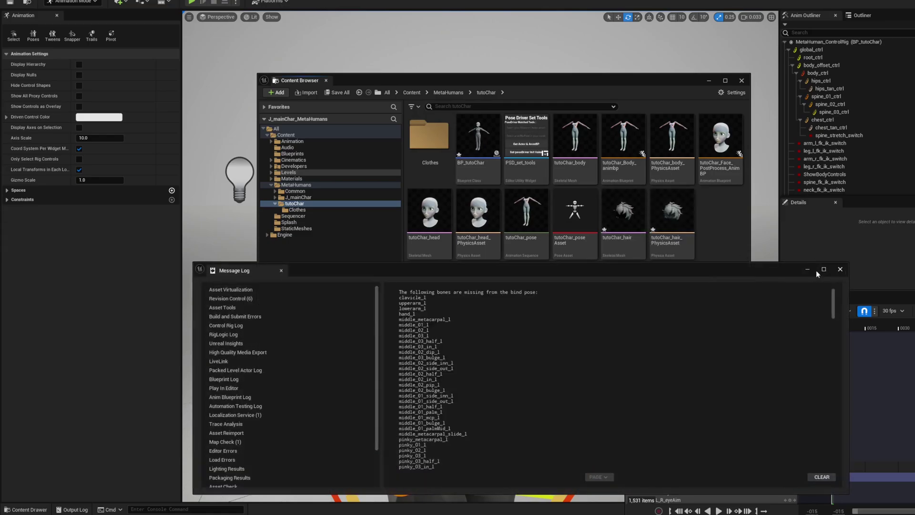
left_click(816, 269)
- Save the imported tutoChar_hair skeletal mesh and its tutoChar_hair_PhysicsAsset
left_click(616, 219)
left_click(674, 223, "ctrl")
right_click(677, 224)
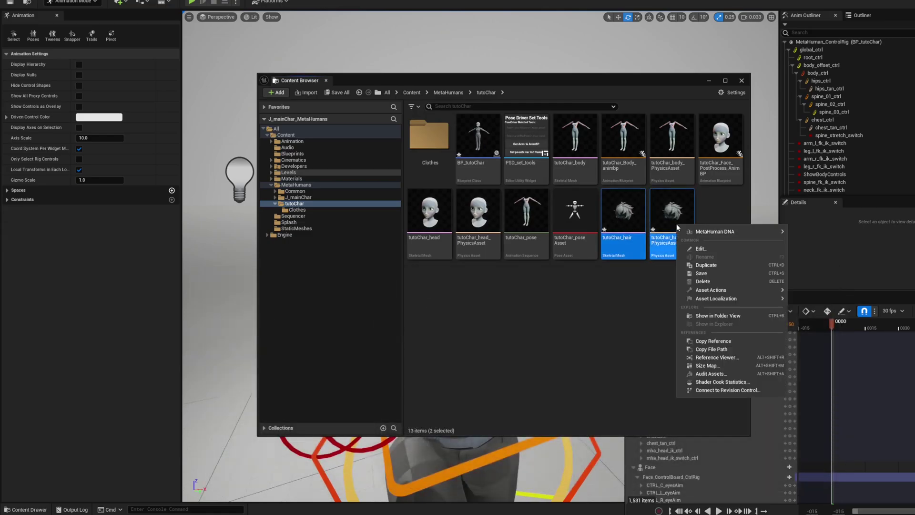
key("Escape")
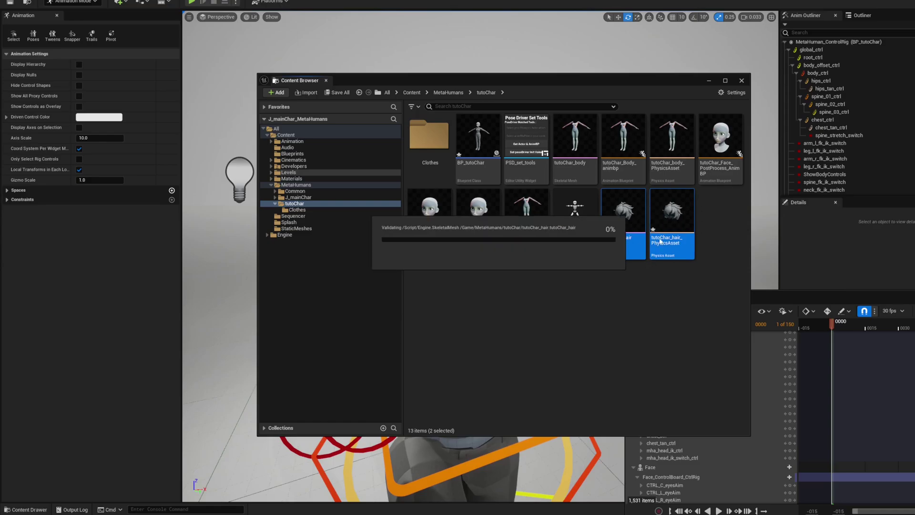
left_click(592, 295)
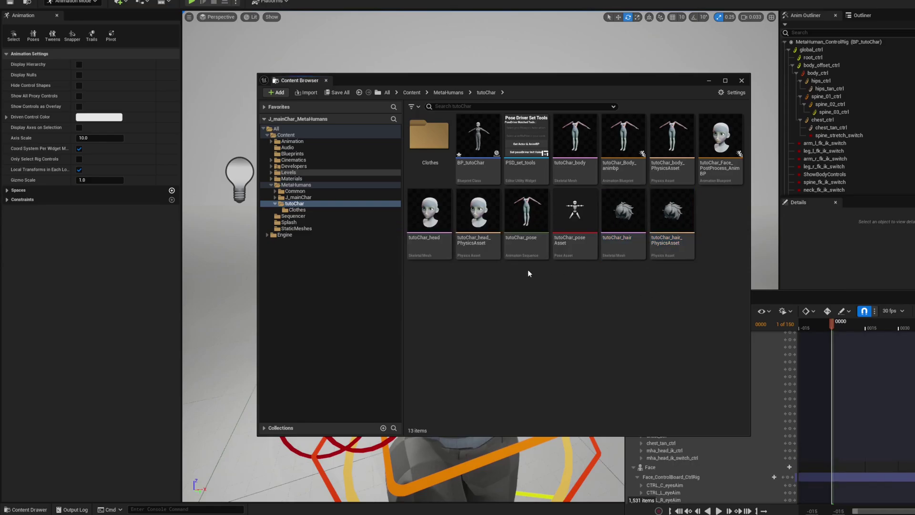
- Reopen BP_tutoChar and assign tutoChar_hair as the Hair_static component's skeletal mesh
double_click(477, 153)
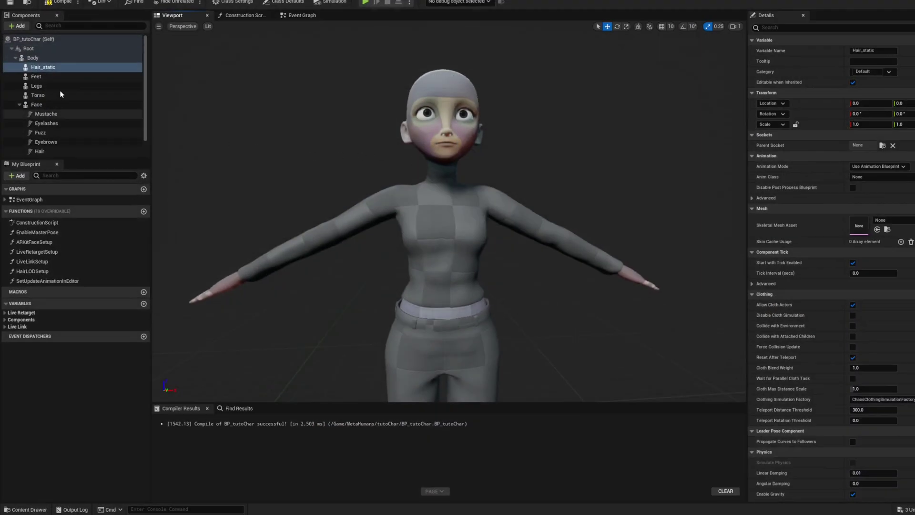
left_click(54, 68)
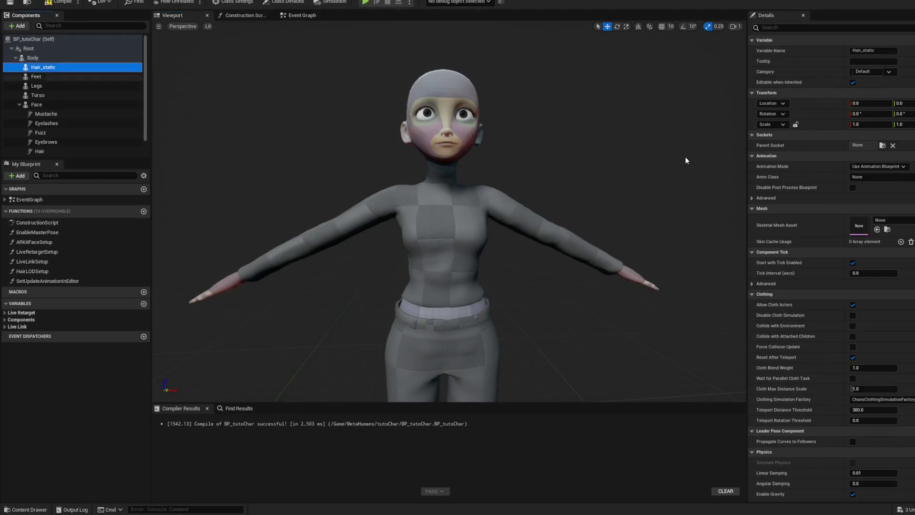
left_click(900, 225)
type("Ha")
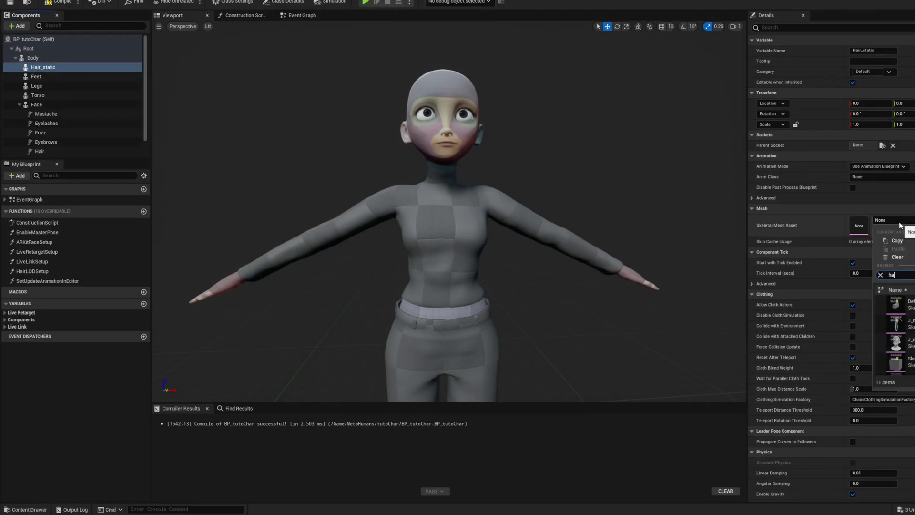
type("ir")
left_click(911, 303)
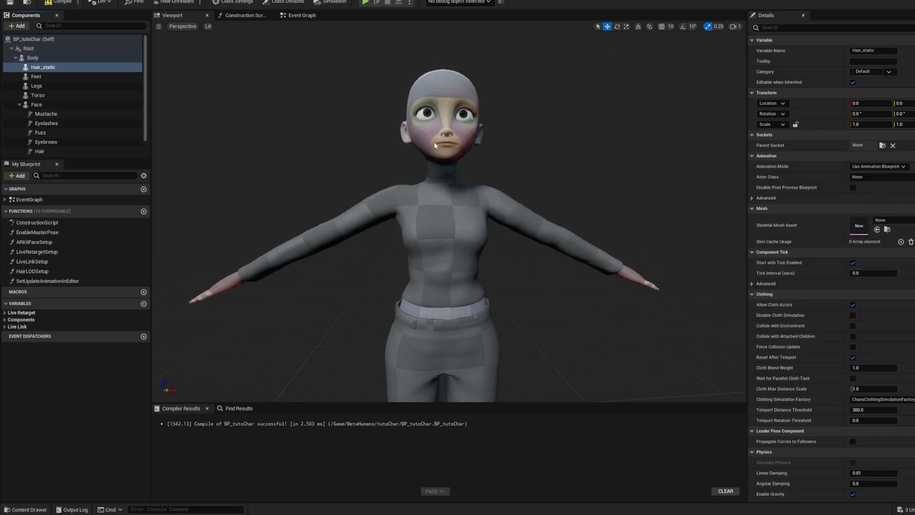
- Move the Content Browser away from the level viewport and examine the hair on the posed character
scroll(481, 129, "down", 4)
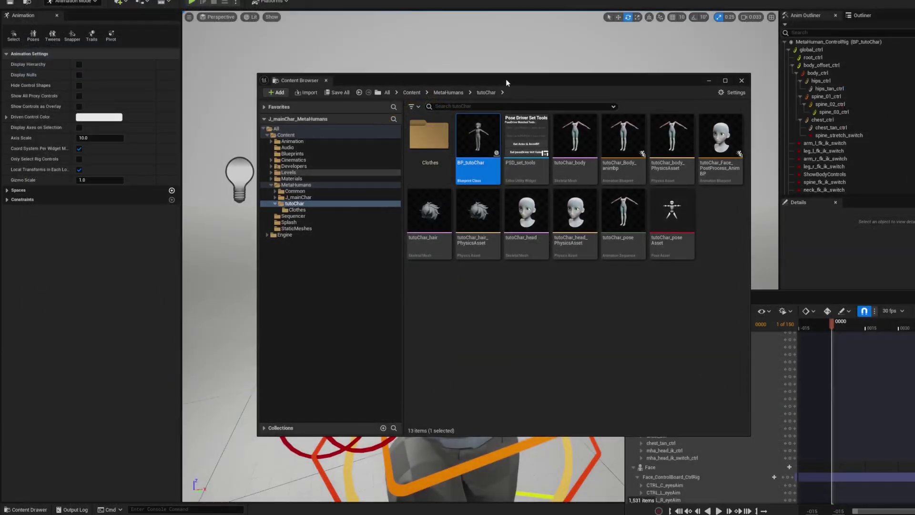
left_click_drag(508, 81, 829, 116)
left_click_drag(644, 125, 720, 167)
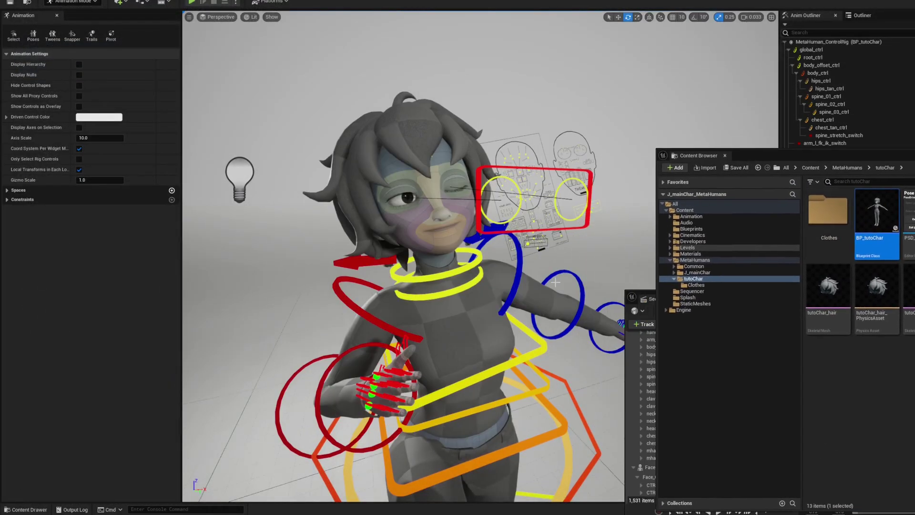
right_click_drag(433, 368, 456, 343)
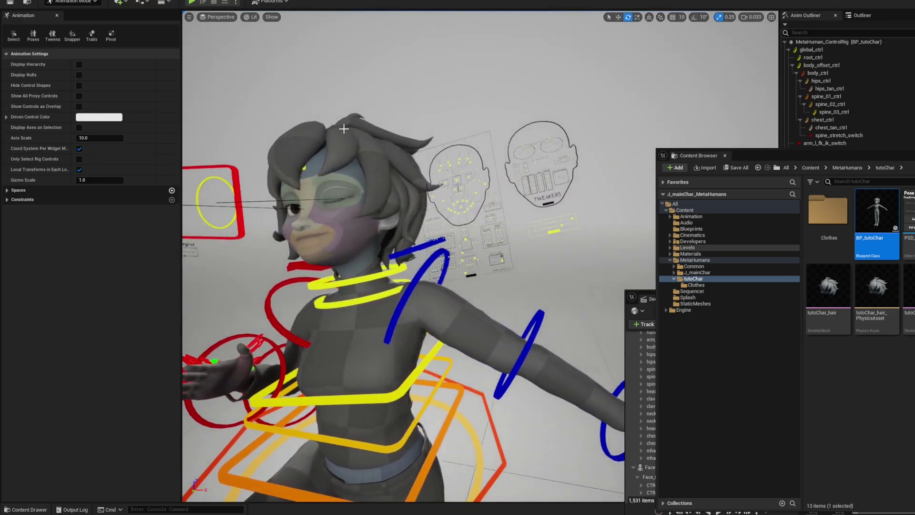
- Lower the character's right forearm by rotating its lower-arm control at the elbow
right_click_drag(344, 129, 444, 290)
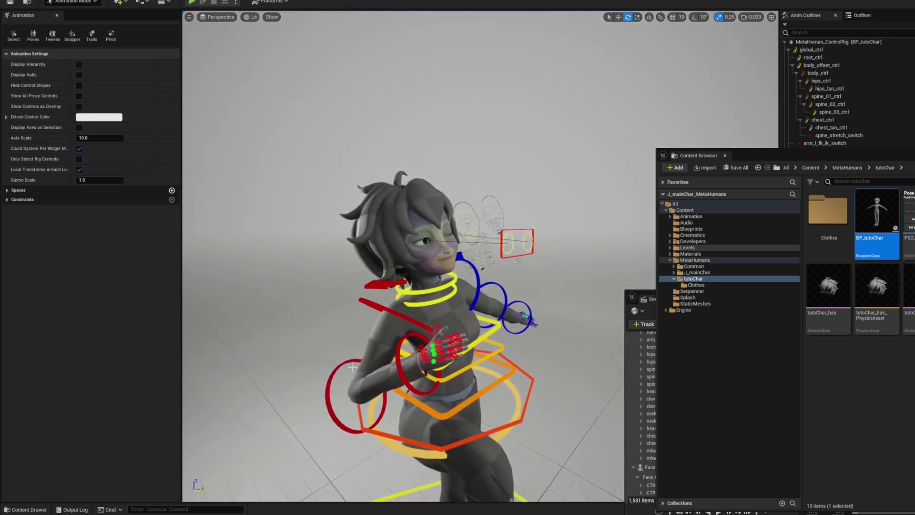
left_click(337, 370)
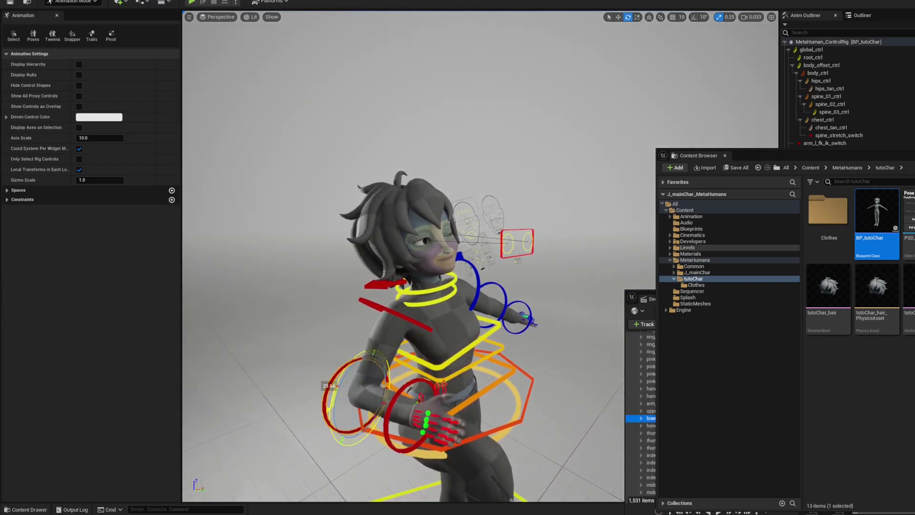
right_click_drag(376, 238, 358, 243)
- Rotate the left upper-arm control to bring the outstretched arm down beside the body
right_click_drag(428, 202, 467, 246)
left_click(467, 246)
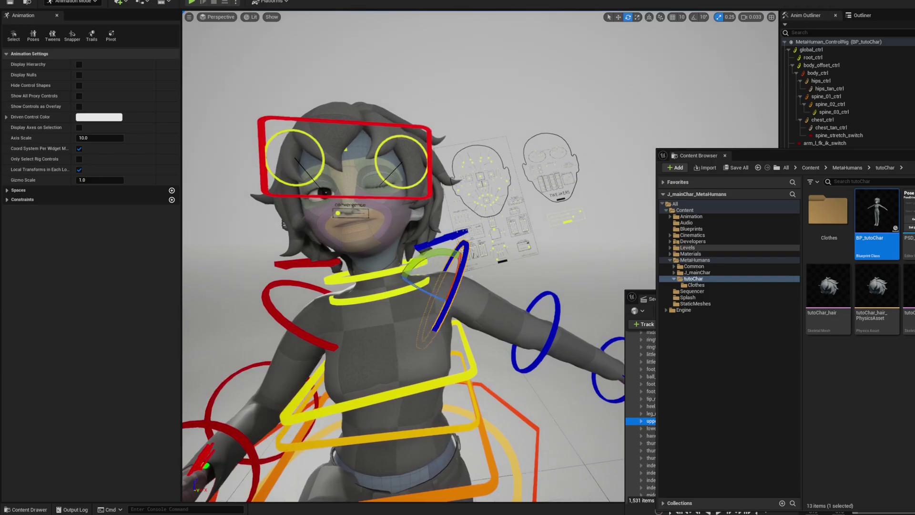
left_click_drag(467, 246, 450, 253, "alt")
left_click_drag(485, 313, 478, 334)
right_click_drag(478, 335, 446, 348)
- Bend the left elbow by rotating the lower-arm control about 21 degrees so the forearm points forward
left_click(441, 252)
right_click_drag(440, 252, 443, 305)
left_click_drag(449, 305, 397, 288)
right_click_drag(397, 289, 363, 287)
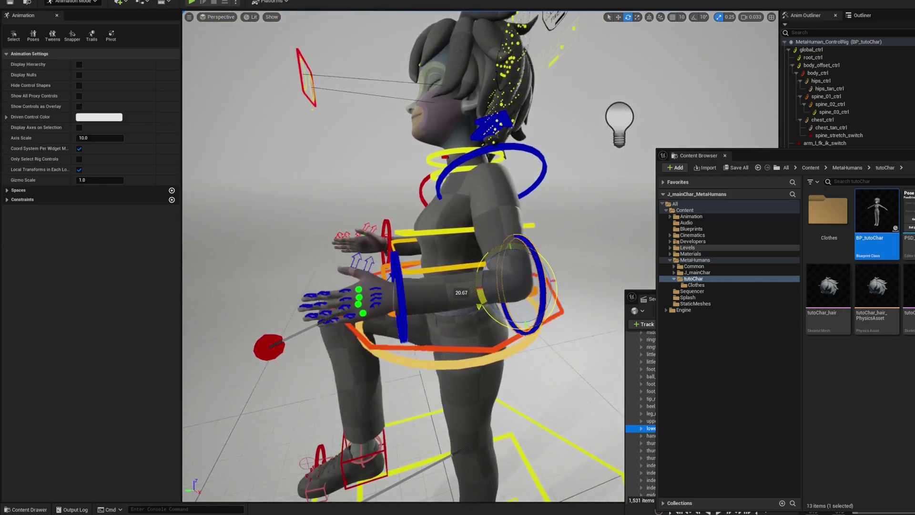
left_click_drag(478, 304, 478, 306)
- Examine the posed character and its hair from the front and both sides
right_click_drag(479, 306, 619, 319)
right_click_drag(376, 105, 374, 103)
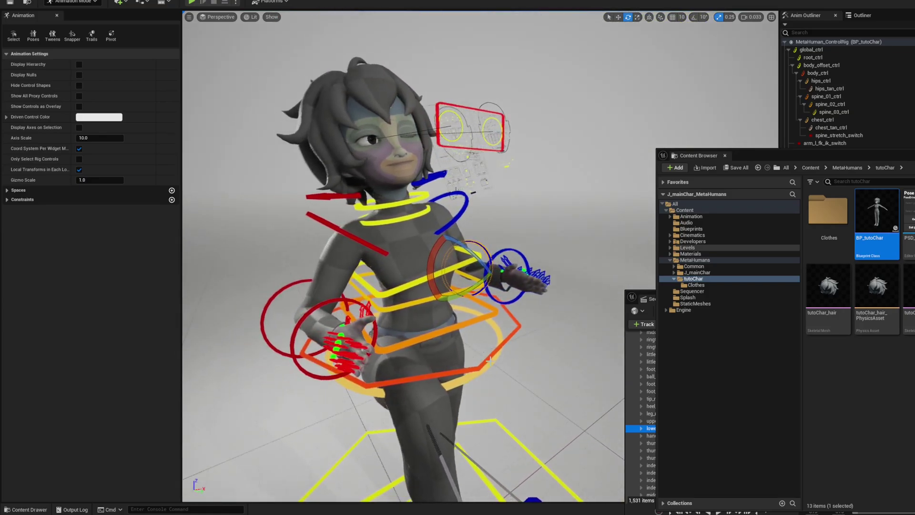
left_click_drag(349, 63, 284, 57, "alt")
right_click_drag(463, 469, 461, 470)
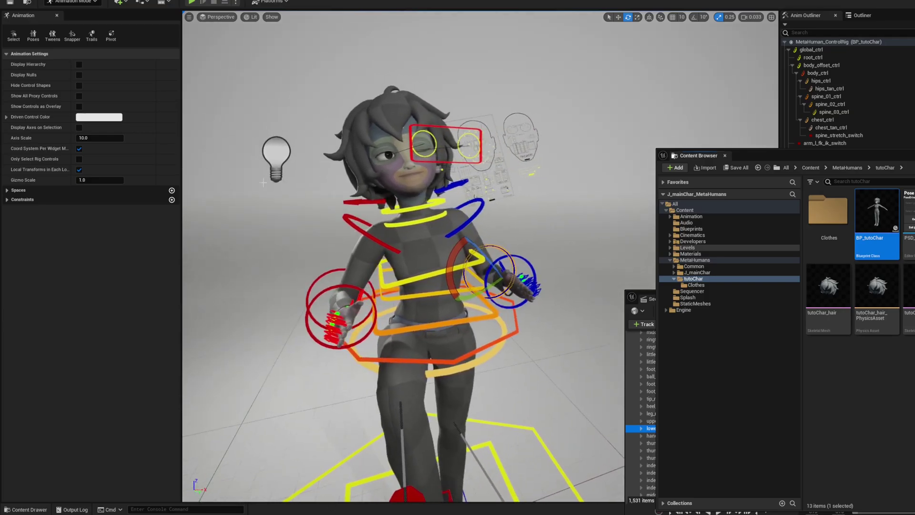
mouse_move(461, 207)
left_mouse_down("alt")
mouse_move(498, 188)
mouse_move(458, 191)
left_mouse_up("alt")
left_click_drag(458, 191, 448, 189, "alt")
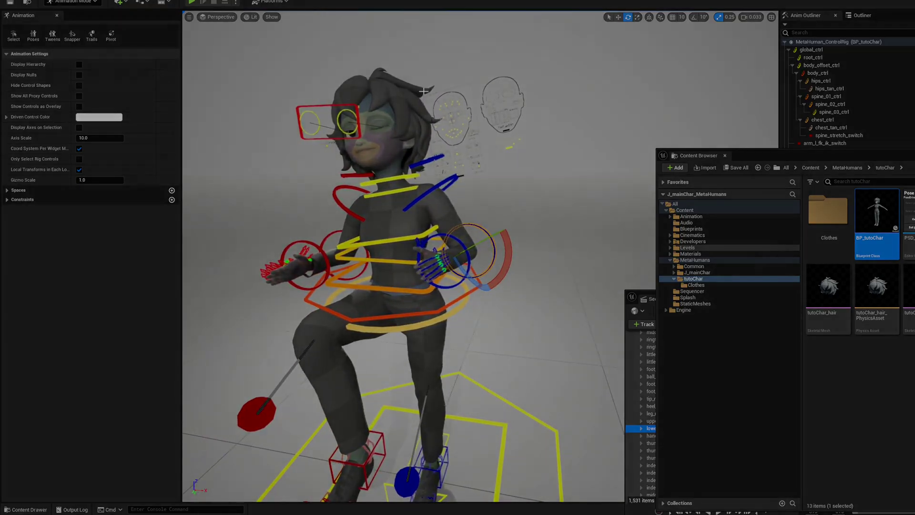